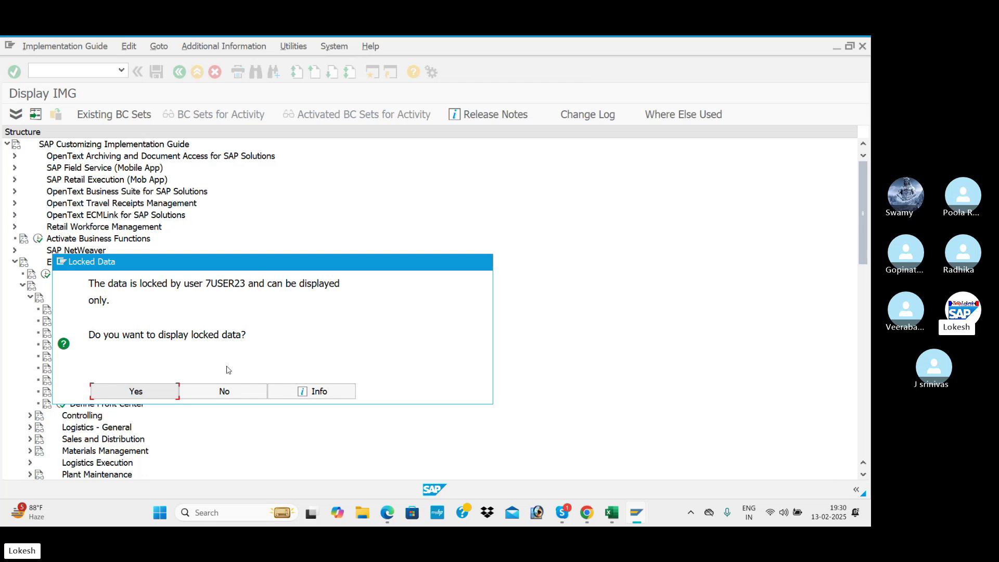
# - View the locked Internal trading partners table read-only, then return to the Display IMG tree
pyautogui.click(155, 397)
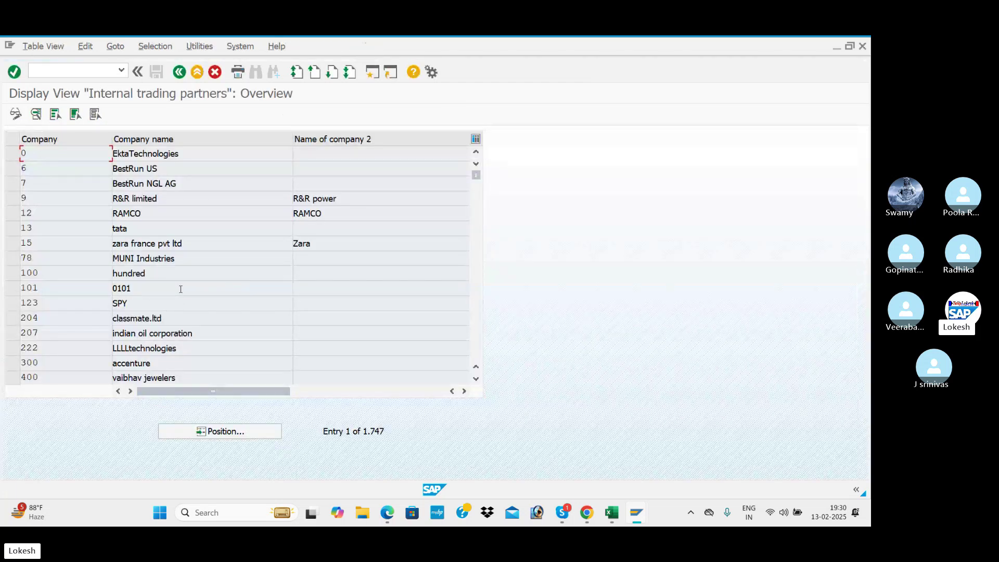
pyautogui.click(179, 72)
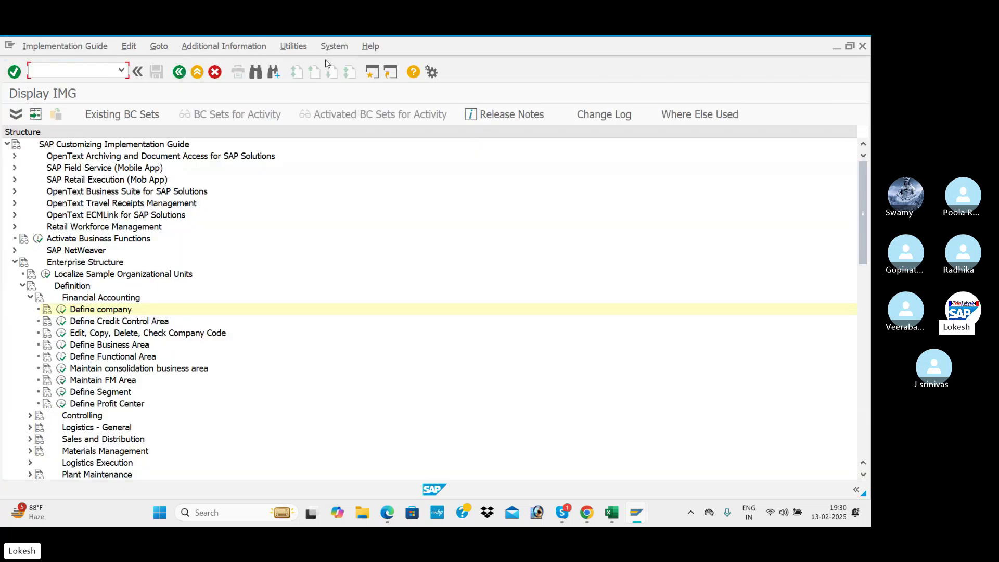
# - In a second session, run SM12 and list lock entries for all users in client 800
pyautogui.click(372, 72)
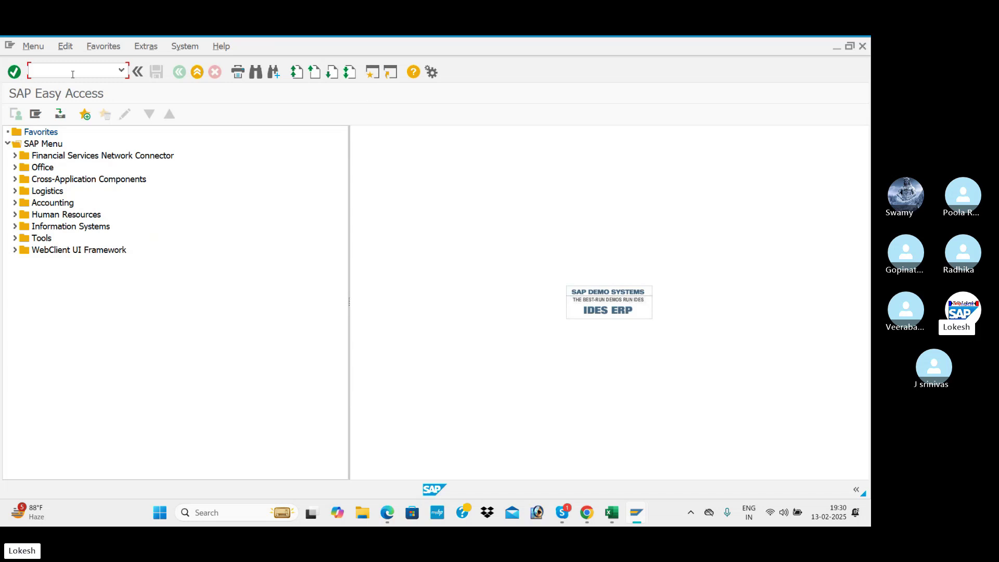
pyautogui.write('SM12')
pyautogui.press('Return')
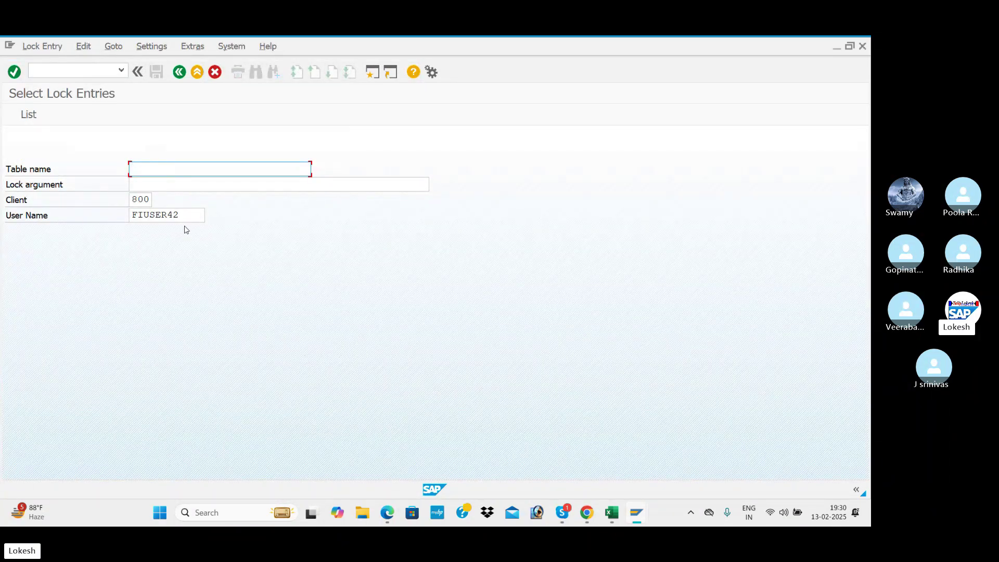
pyautogui.click(186, 219)
pyautogui.press('BackSpace')
pyautogui.press('BackSpace')
pyautogui.press('BackSpace')
pyautogui.press('BackSpace')
pyautogui.press('BackSpace')
pyautogui.press('BackSpace')
pyautogui.press('BackSpace')
pyautogui.press('BackSpace')
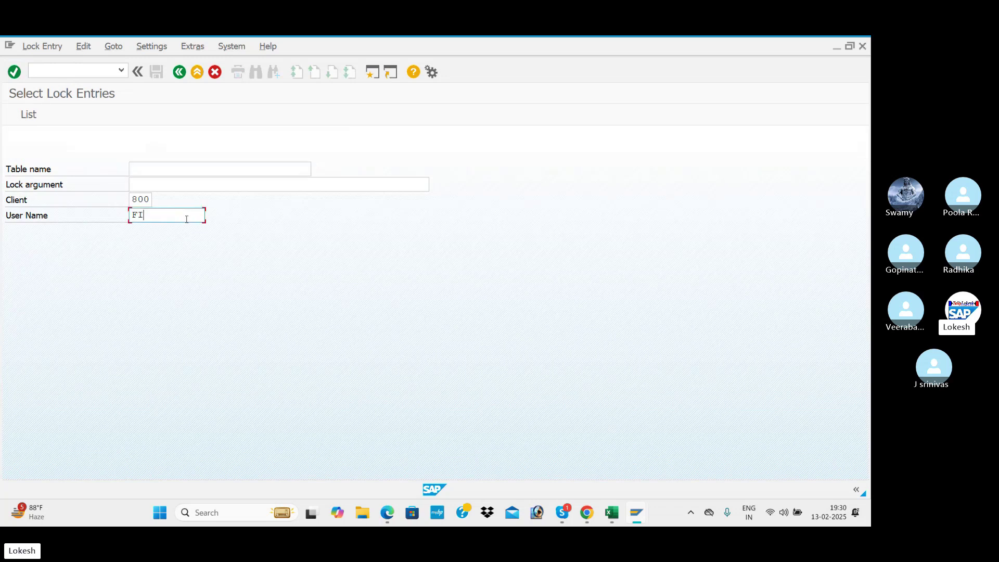
pyautogui.click(25, 118)
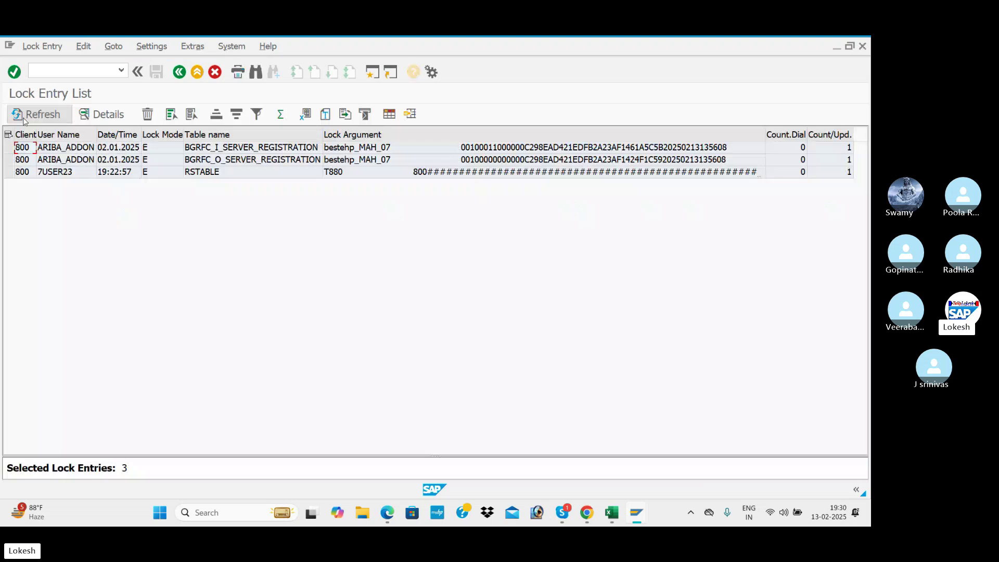
# - Delete all lock entries, including the other user's T880 lock, and confirm none remain
pyautogui.click(95, 172)
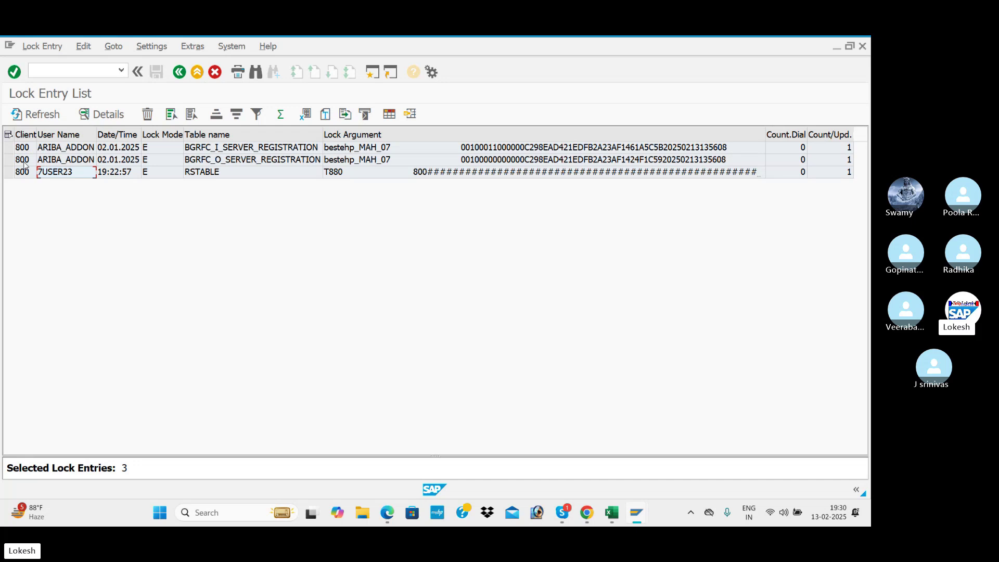
pyautogui.click(8, 135)
pyautogui.click(148, 115)
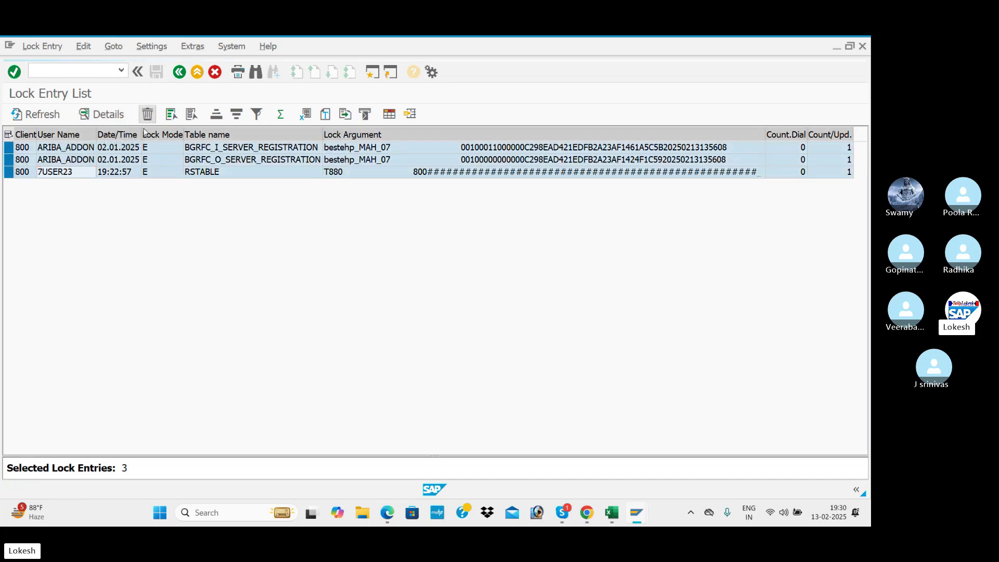
pyautogui.click(225, 285)
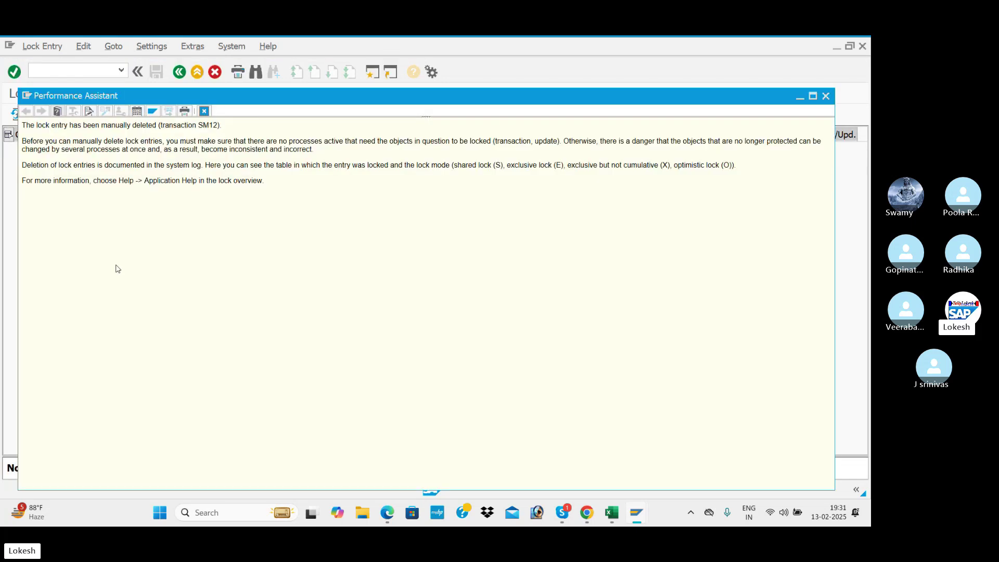
pyautogui.click(825, 96)
pyautogui.click(37, 114)
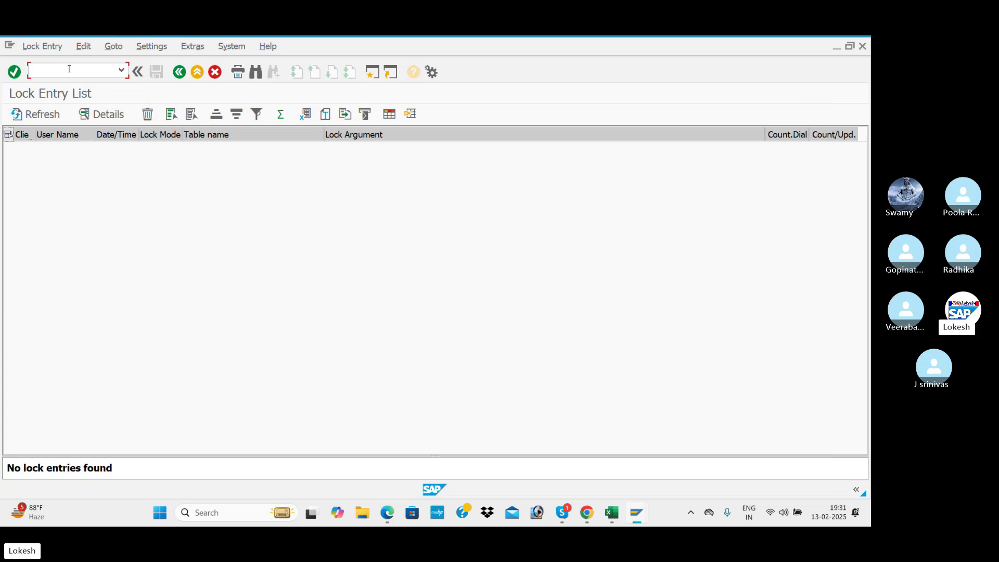
pyautogui.write('/n')
pyautogui.press('Return')
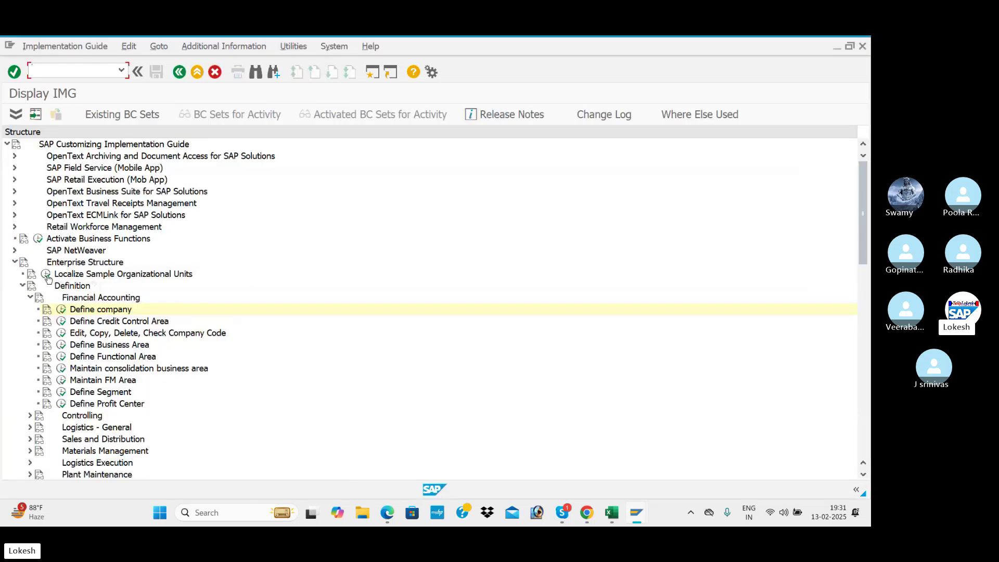
pyautogui.click(62, 311)
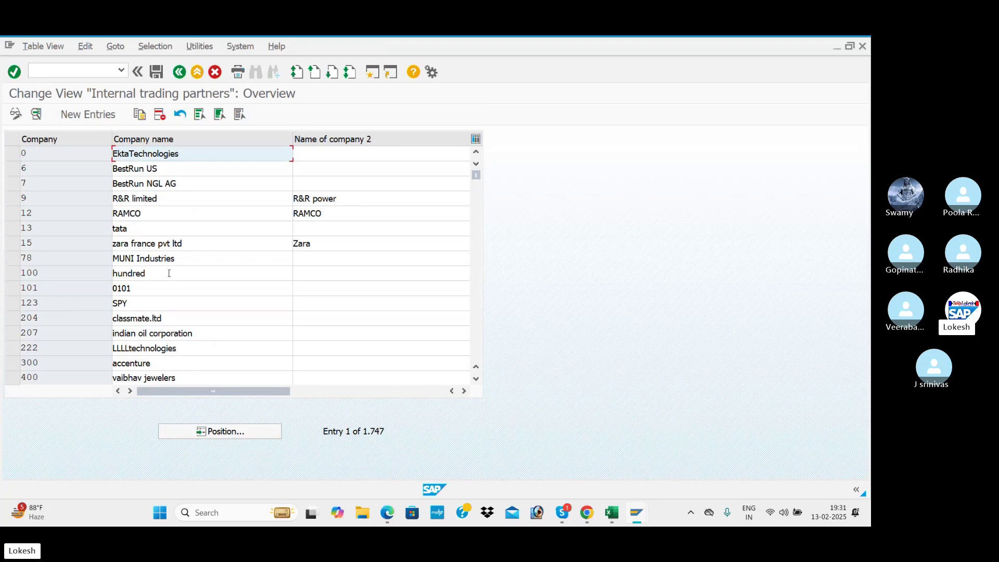
pyautogui.scroll(-8, 156, 267)
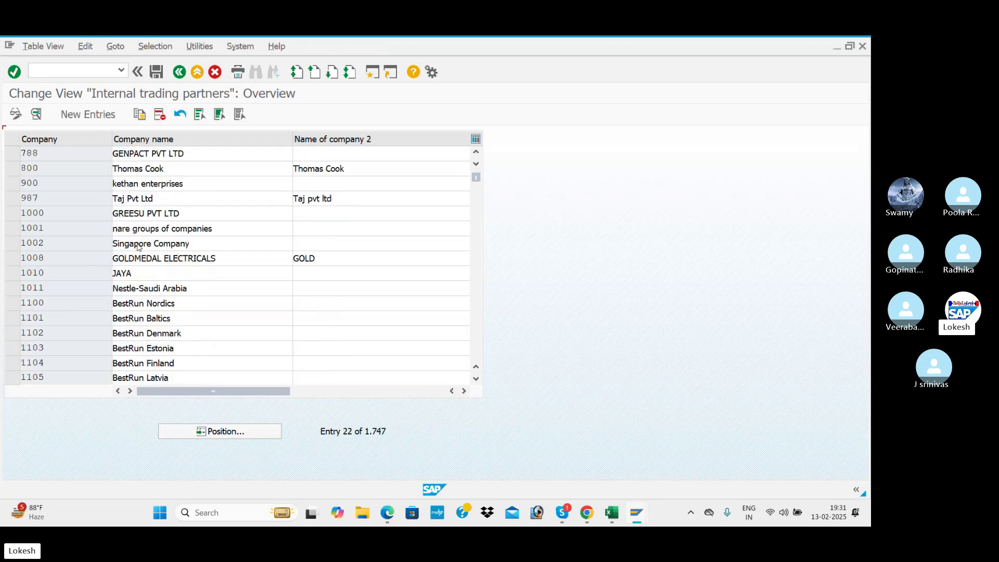
pyautogui.scroll(-6, 137, 243)
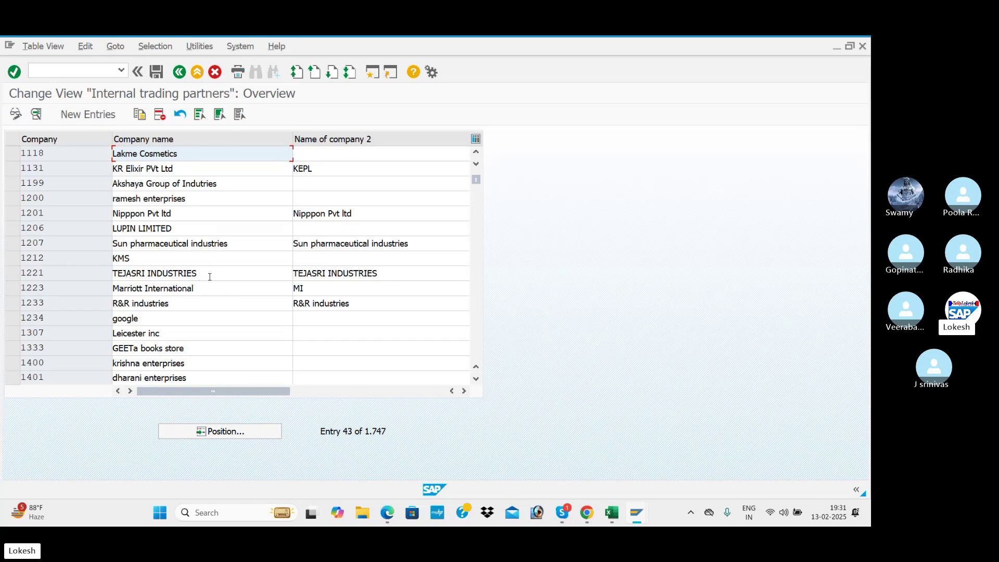
pyautogui.doubleClick(214, 276)
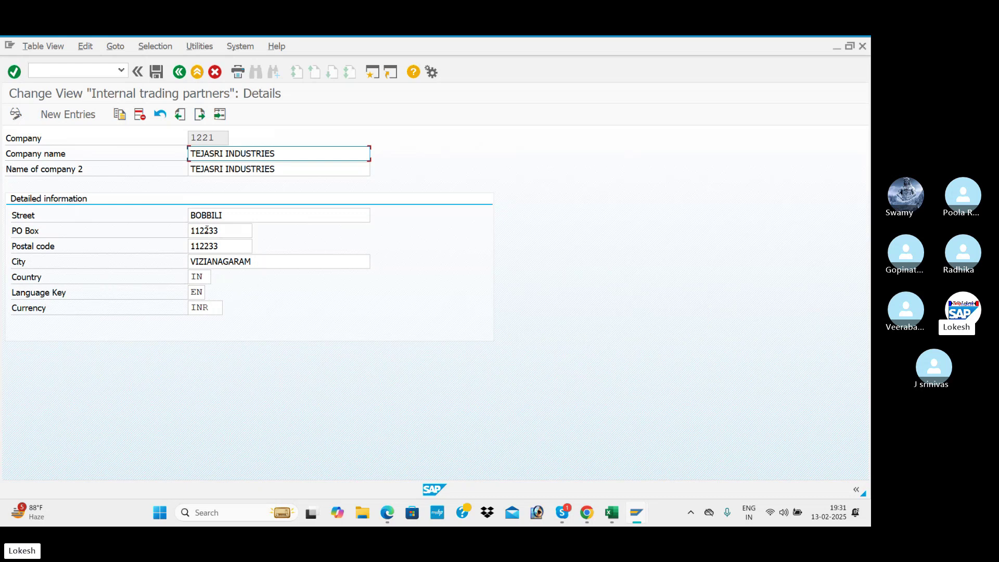
pyautogui.click(180, 72)
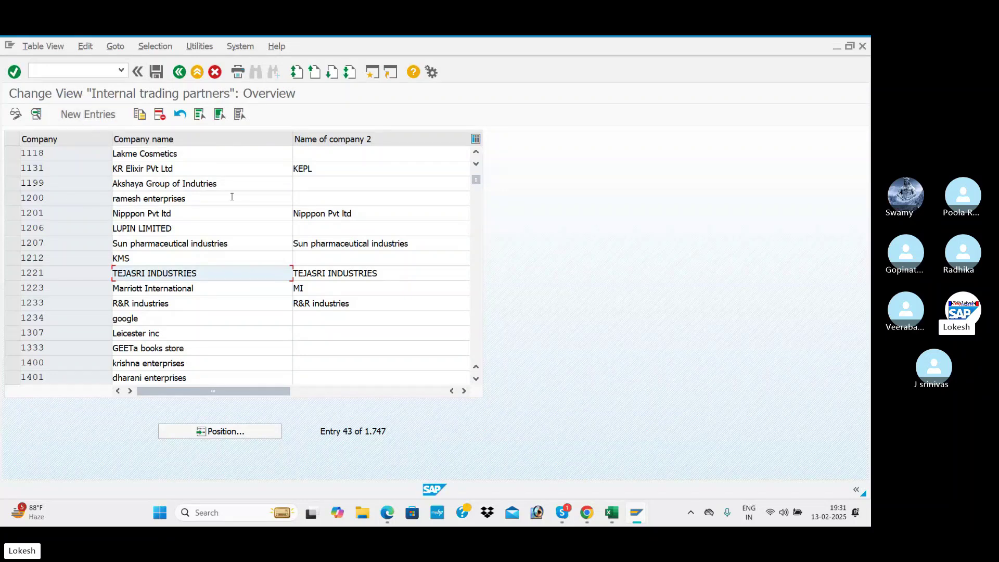
pyautogui.click(179, 72)
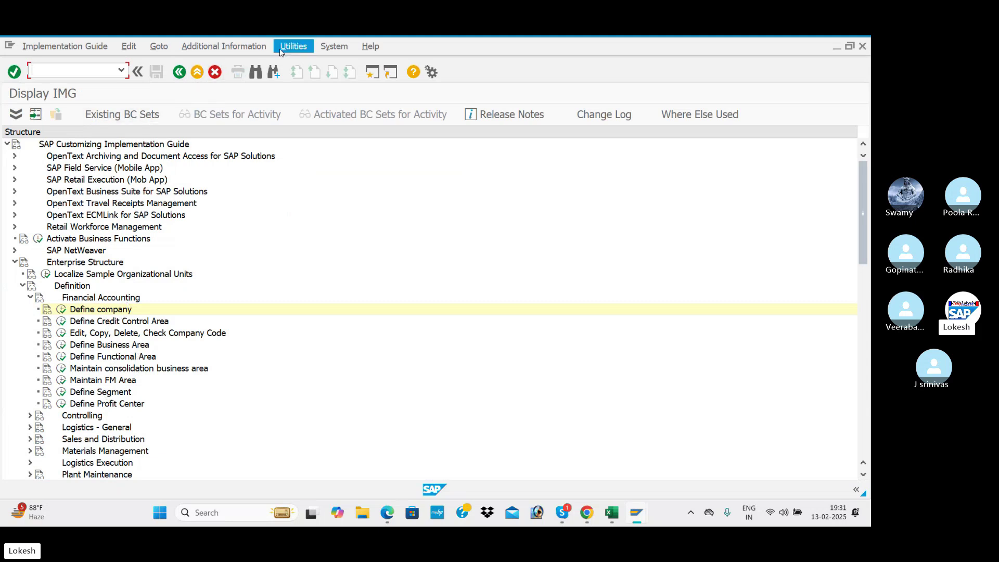
# - Display IMG activity keys in the tree and open Define company's trading partners table for editing
pyautogui.click(250, 48)
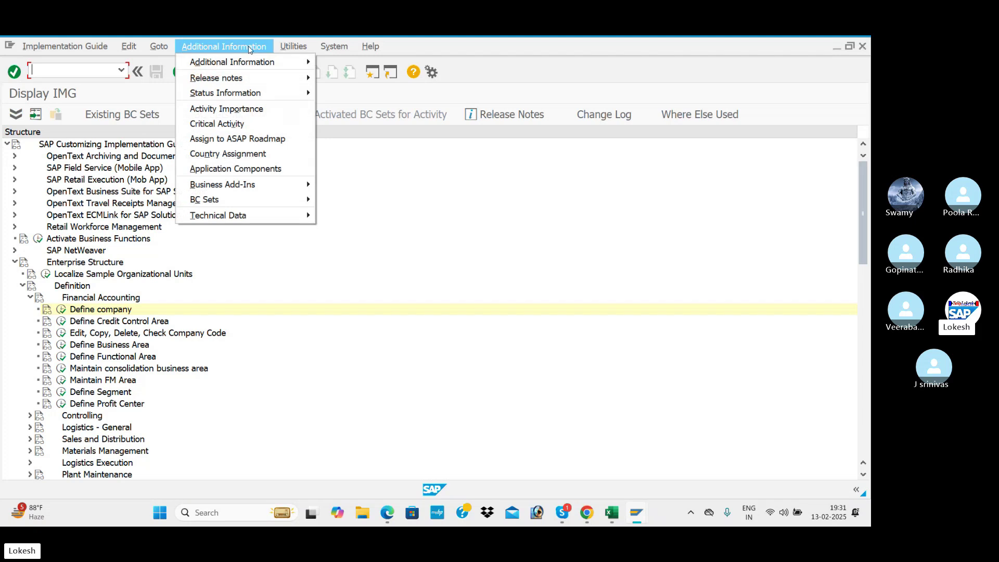
pyautogui.moveTo(254, 63)
pyautogui.moveTo(346, 82)
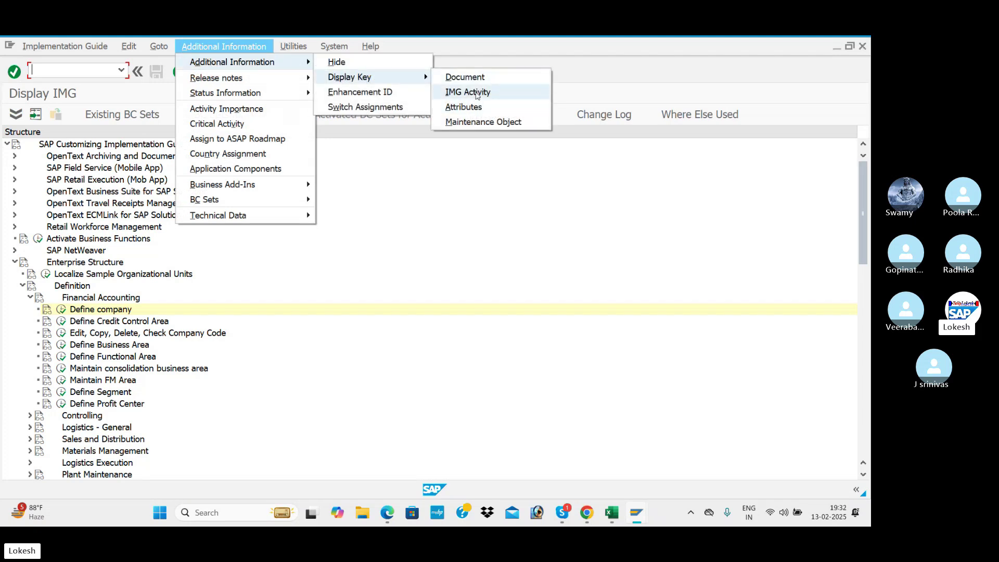
pyautogui.click(476, 93)
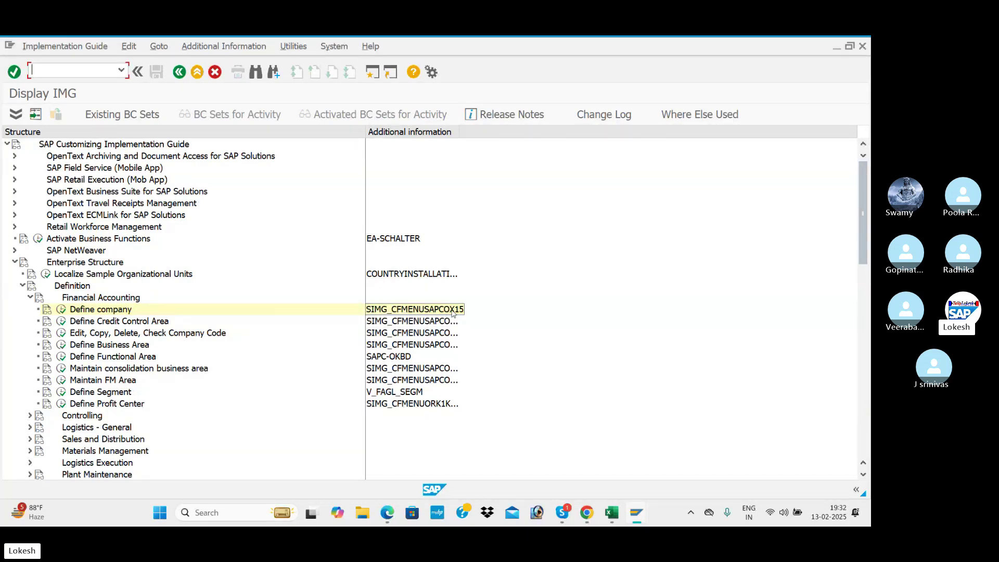
pyautogui.click(62, 310)
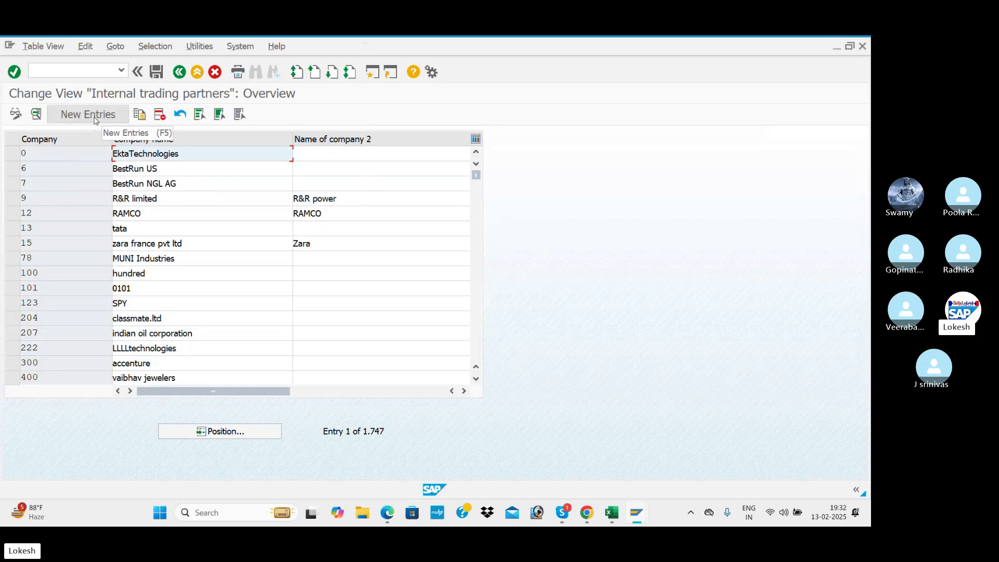
pyautogui.hotkey('alt', 'Tab')
pyautogui.hotkey('alt', 'Tab')
pyautogui.hotkey('alt', 'Tab')
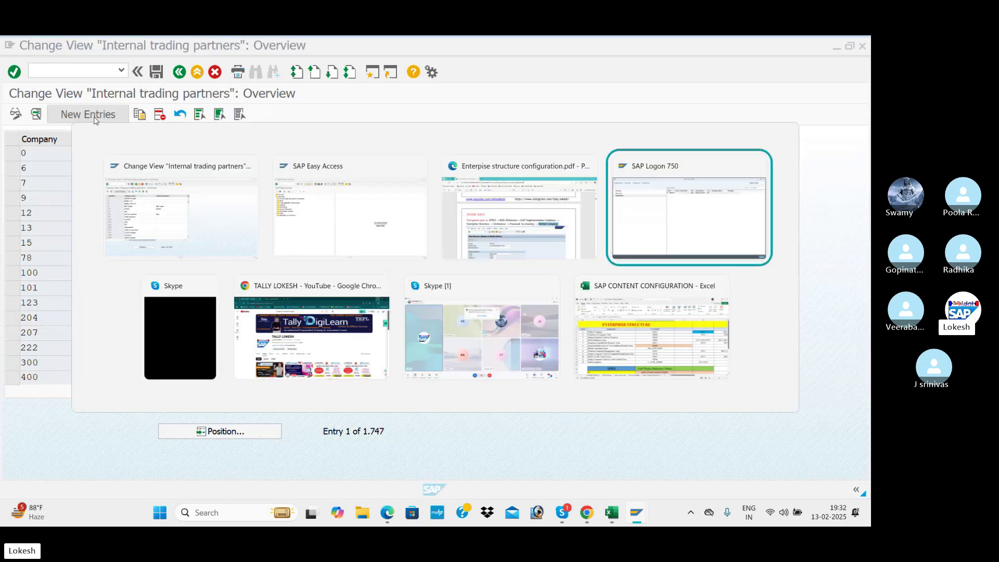
pyautogui.hotkey('alt', 'Tab')
pyautogui.hotkey('alt', 'Tab')
pyautogui.hotkey('alt', 'Tab')
pyautogui.hotkey('alt', 'Tab')
pyautogui.hotkey('alt', 'Tab')
pyautogui.hotkey('alt', 'Tab')
pyautogui.press('Escape')
pyautogui.hotkey('alt', 'Tab')
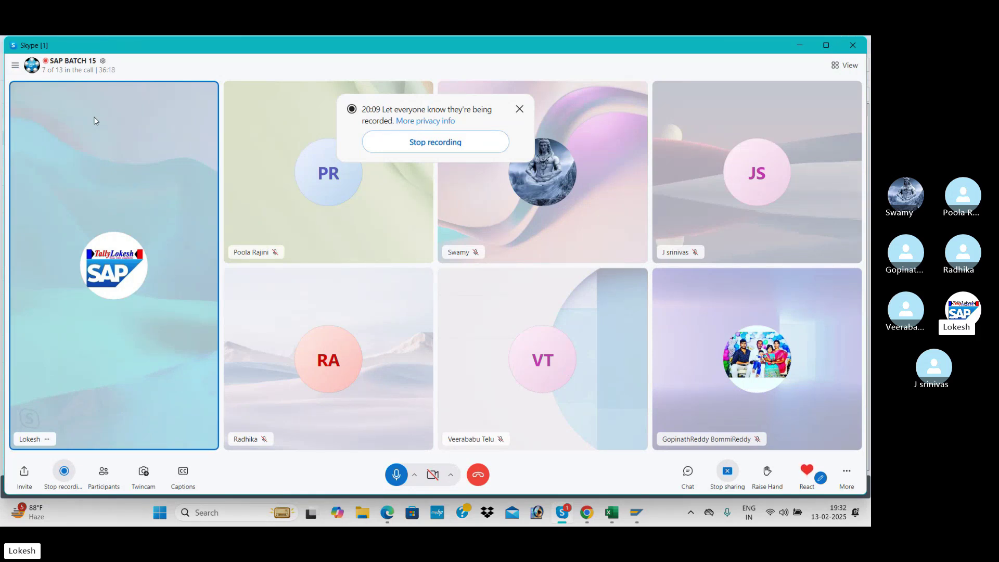
pyautogui.hotkey('alt', 'Tab')
pyautogui.hotkey('alt', 'Tab')
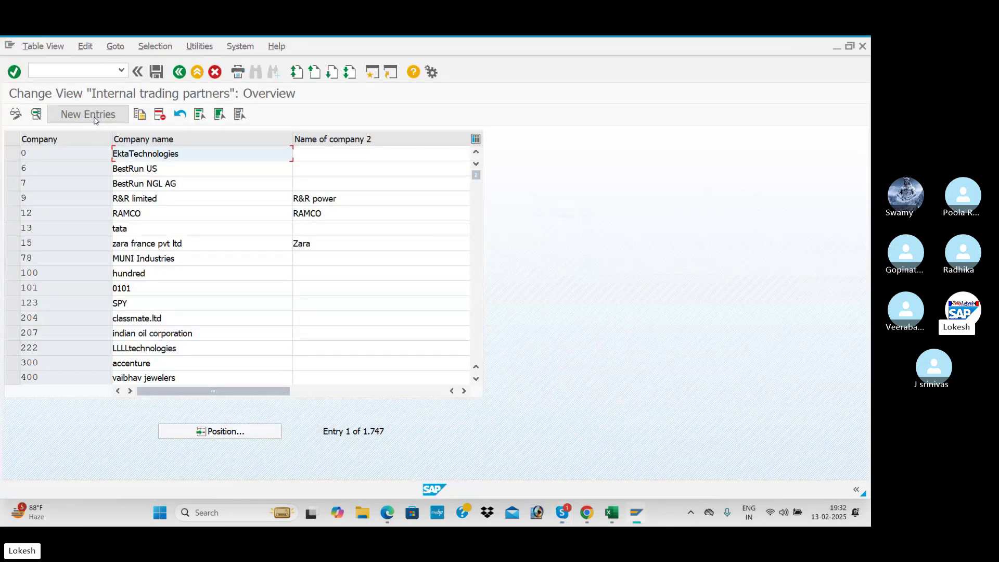
# - Start a blank new trading partner entry and show the notes PDF at TCODE OX15
pyautogui.click(88, 115)
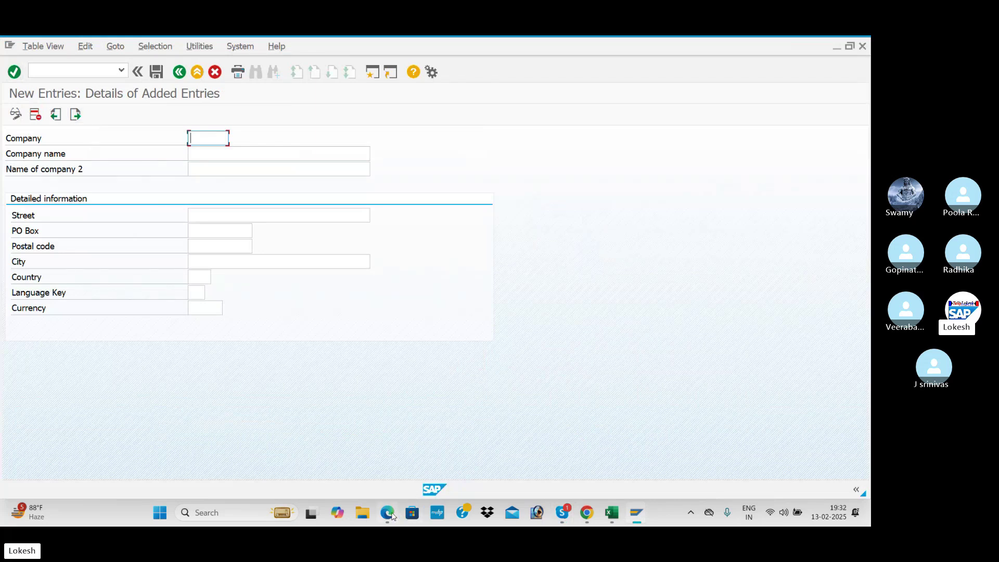
pyautogui.click(390, 514)
pyautogui.scroll(-2, 426, 361)
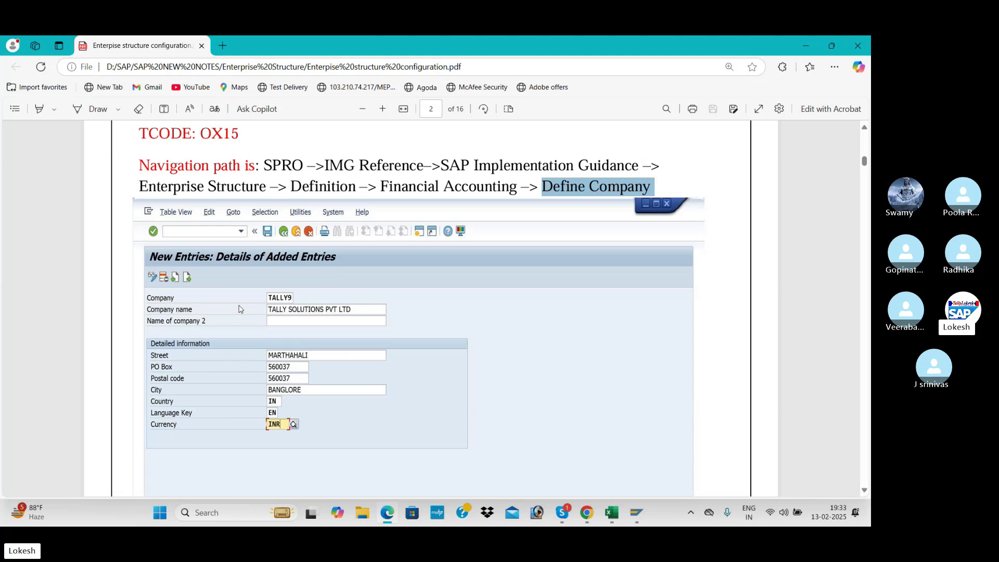
# - Switch from the Edge PDF back to SAP's blank New Entries company form
pyautogui.hotkey('alt', 'Tab')
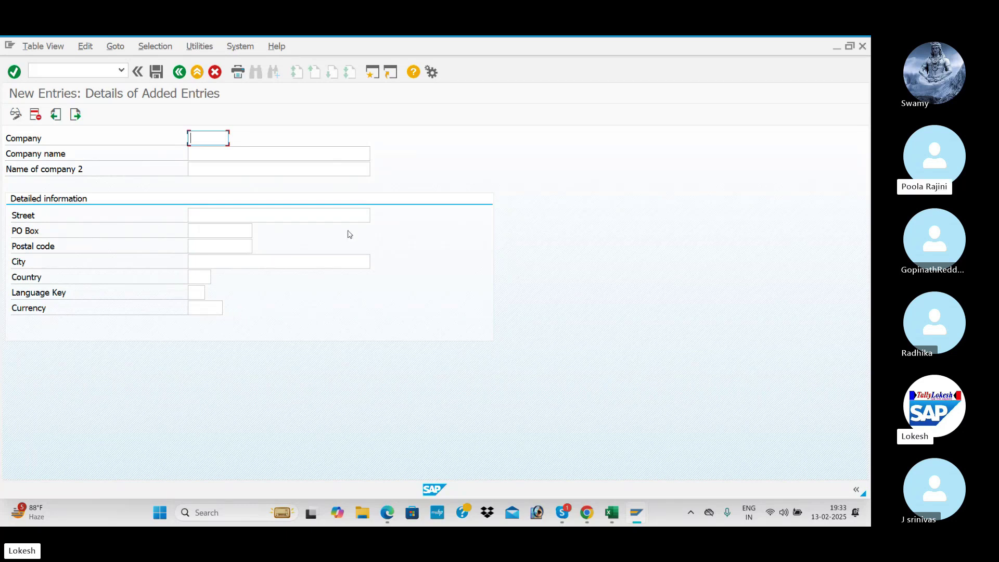
# - Ring all participants not yet on the Skype call, then return to SAP's New Entries form
pyautogui.hotkey('alt', 'Tab')
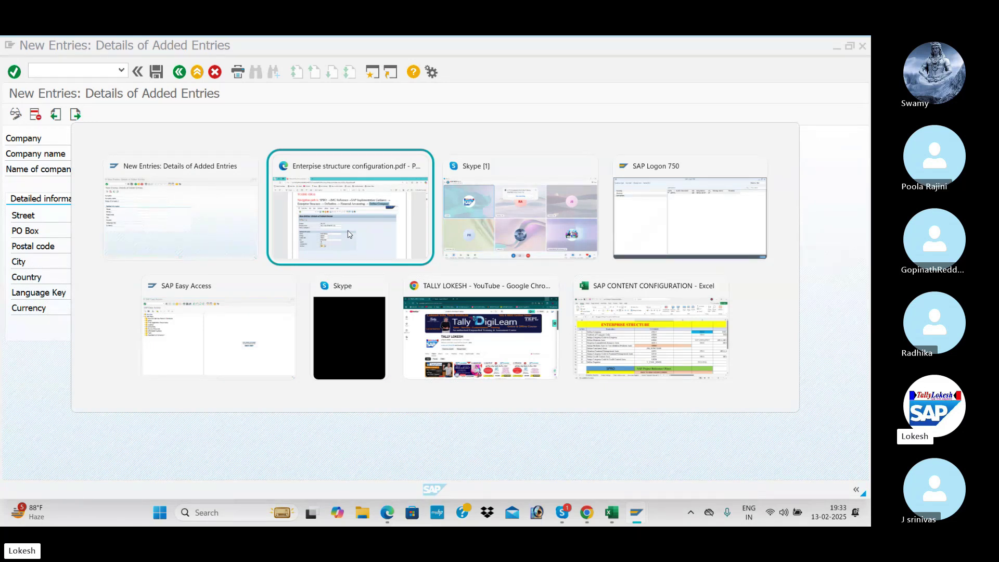
pyautogui.hotkey('alt', 'Tab')
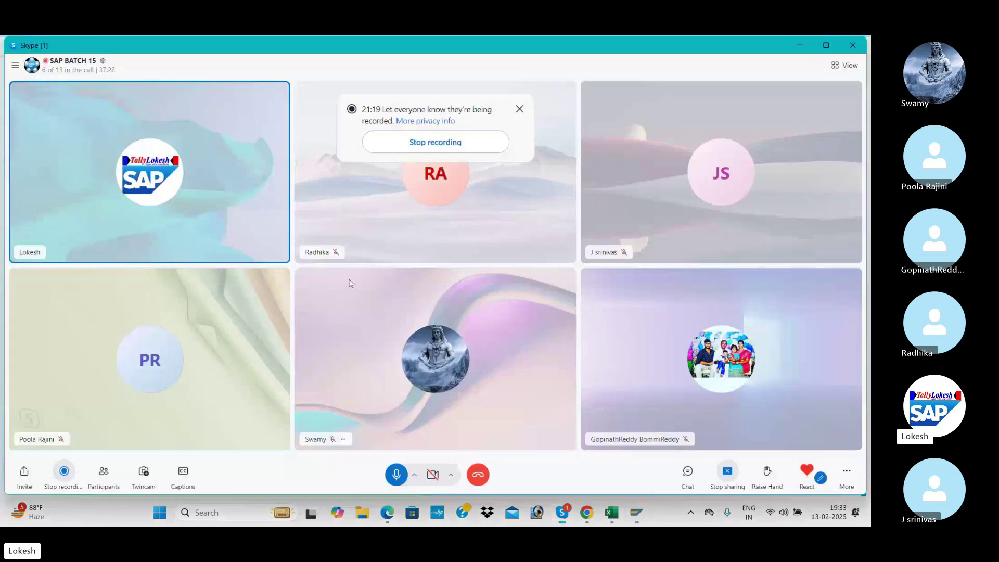
pyautogui.click(103, 471)
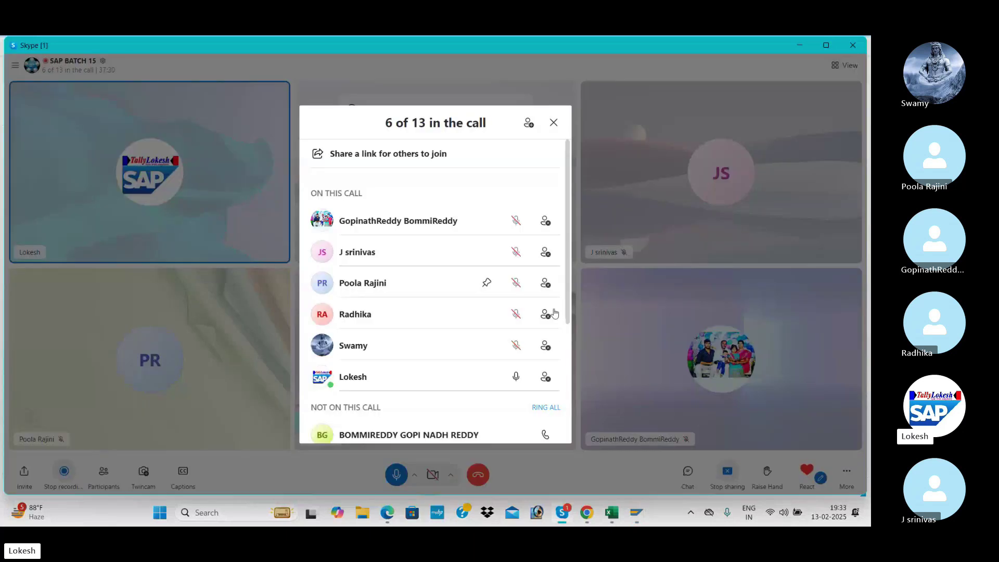
pyautogui.scroll(-3, 556, 339)
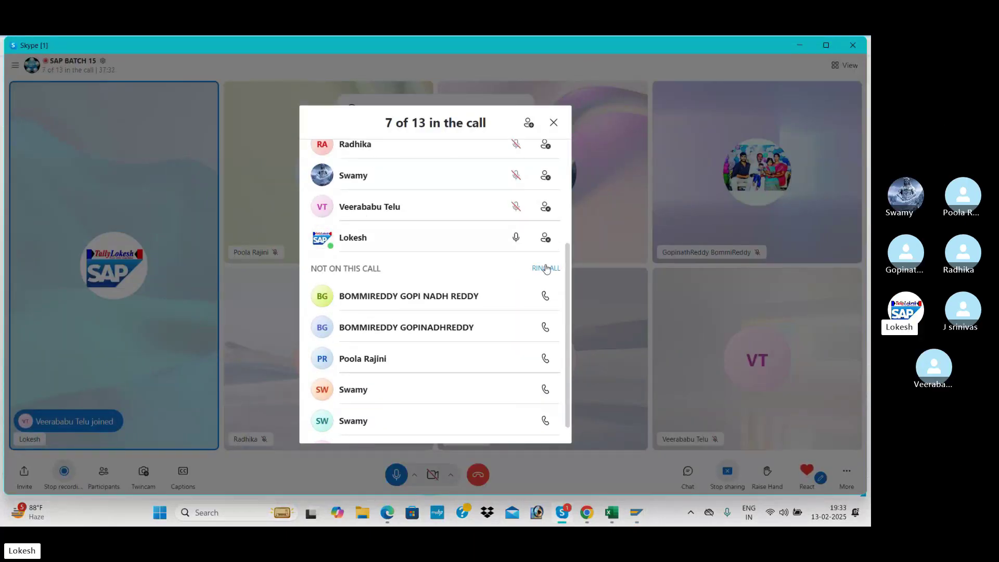
pyautogui.click(545, 268)
pyautogui.click(553, 123)
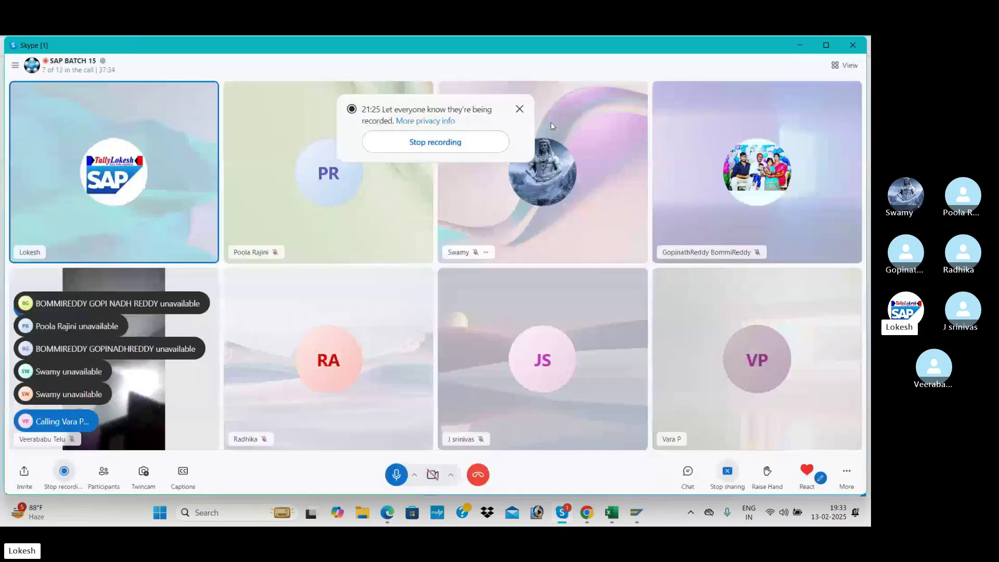
pyautogui.hotkey('alt', 'Tab')
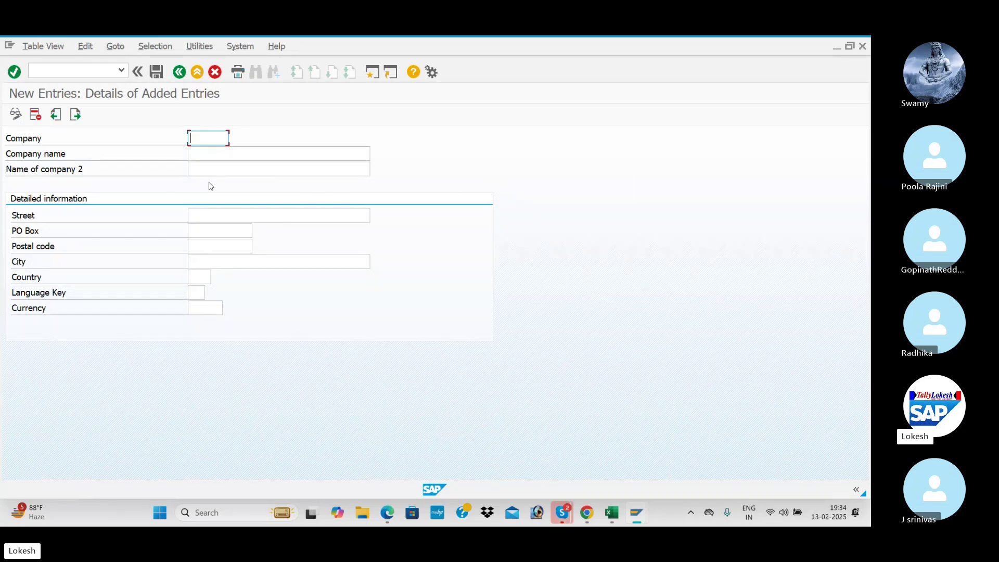
# - Enter company code BENJ with company name and second name BENJ PVT LTD
pyautogui.write('BENJ')
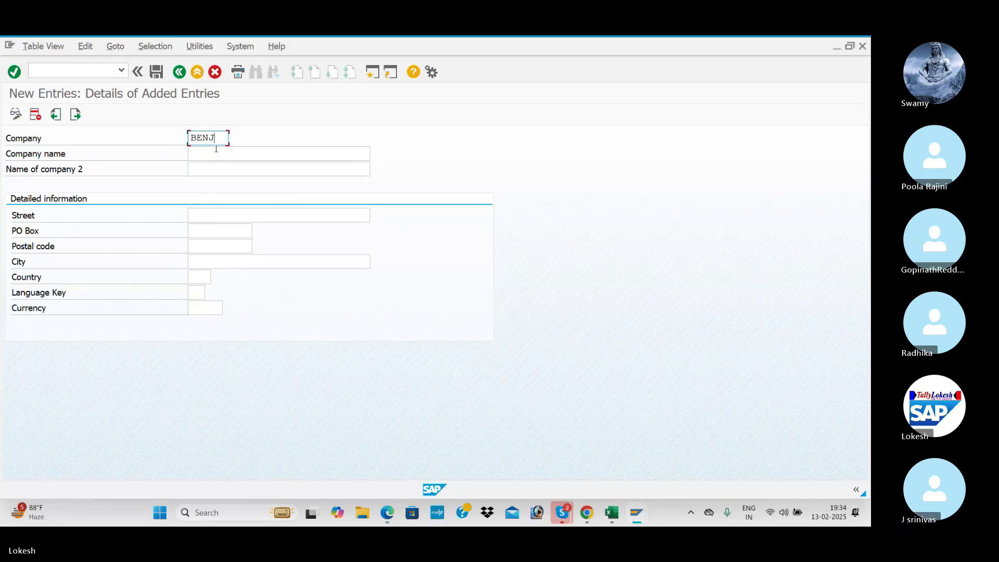
pyautogui.click(210, 153)
pyautogui.write('BEN')
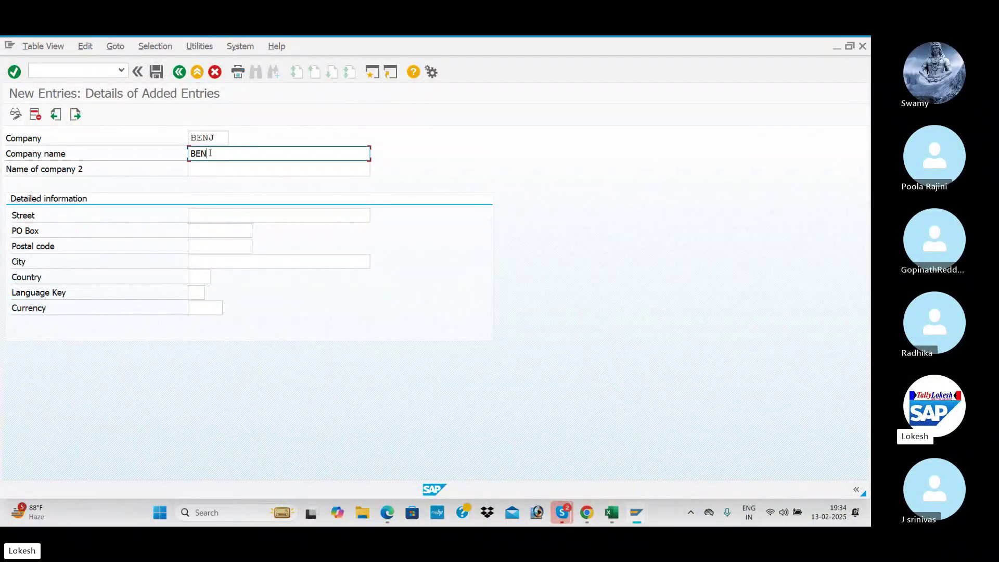
pyautogui.write('J PVT LTD')
pyautogui.click(216, 169)
pyautogui.write('BENJ PVT LTD')
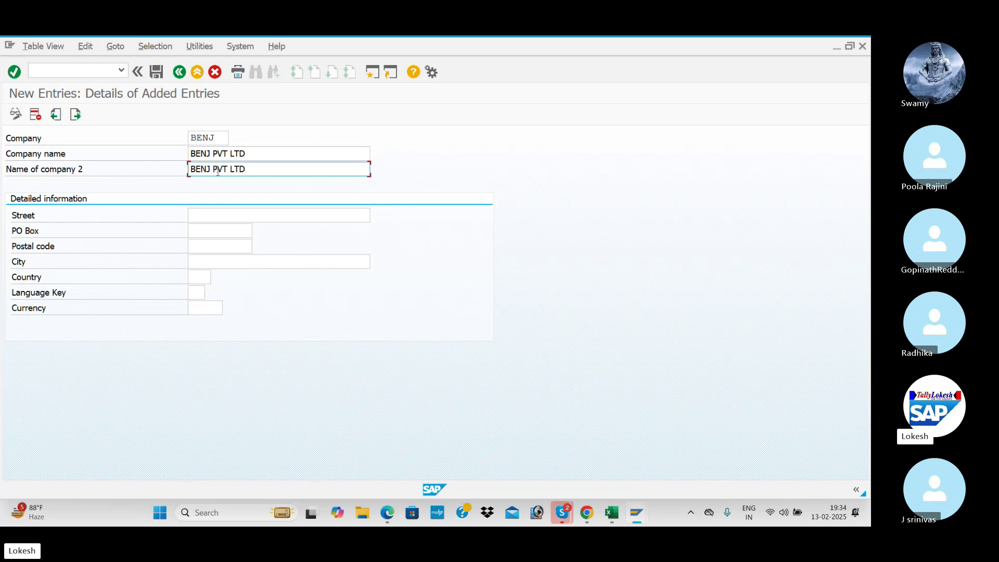
pyautogui.click(219, 217)
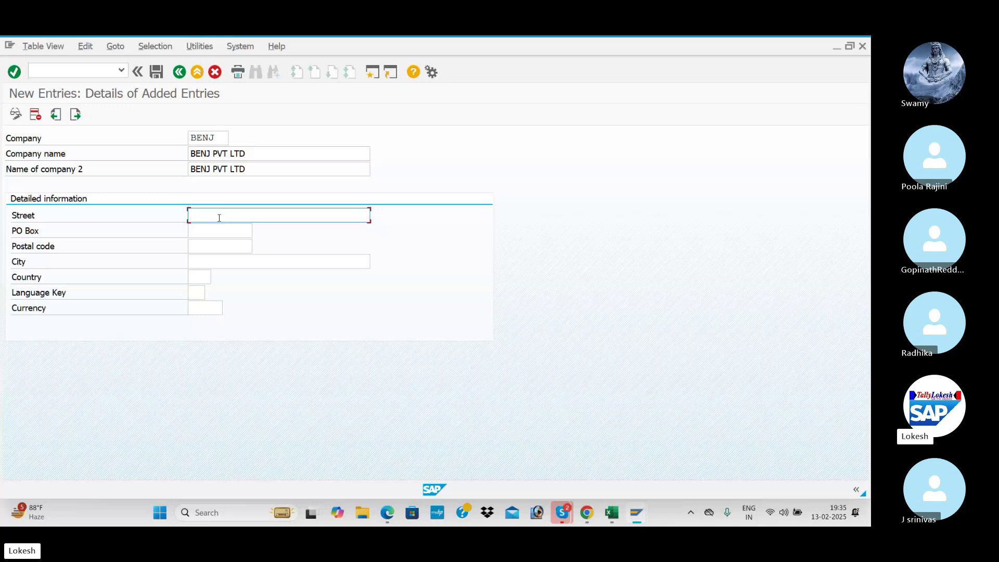
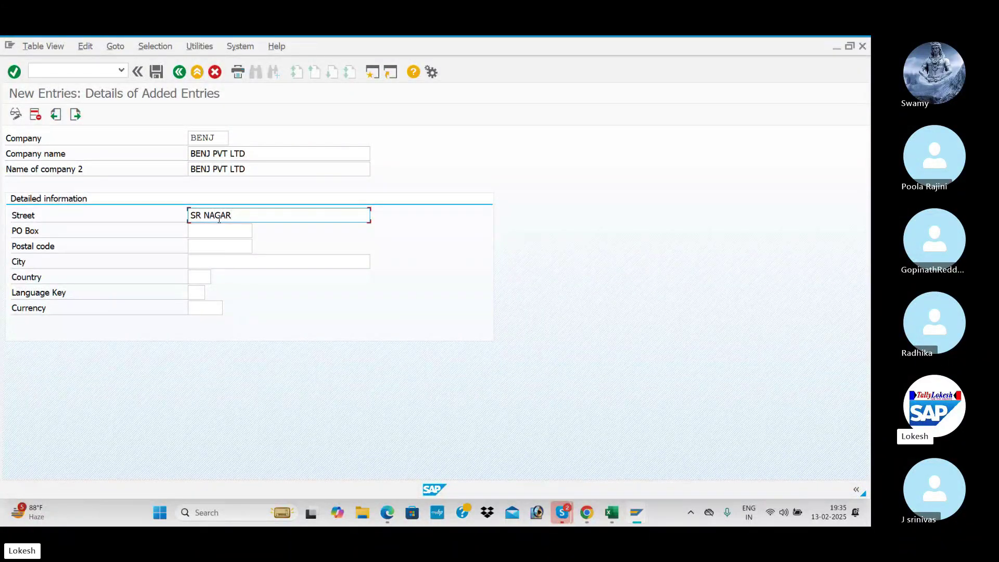
pyautogui.click(220, 229)
pyautogui.write('516001')
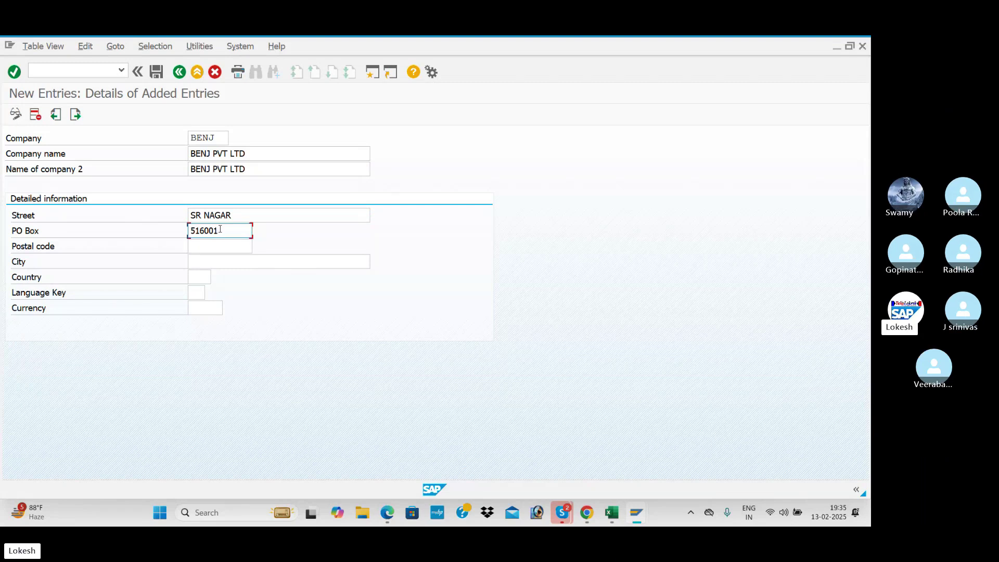
pyautogui.press('Tab')
pyautogui.write('516001')
pyautogui.press('Tab')
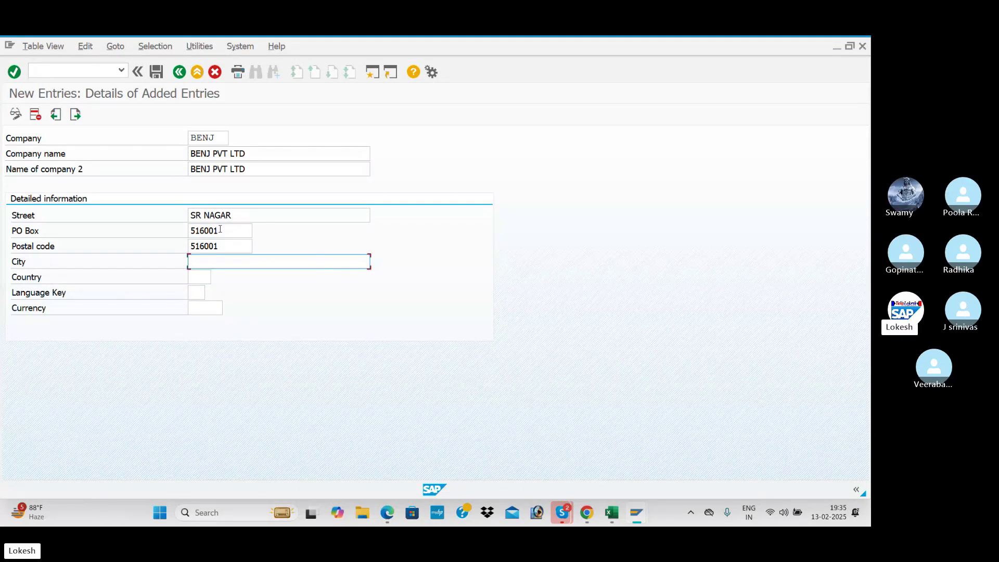
# - Set city HYDERAAD, country IN, language EN and currency INR, then confirm
pyautogui.write('HY')
pyautogui.press('Down')
pyautogui.press('Tab')
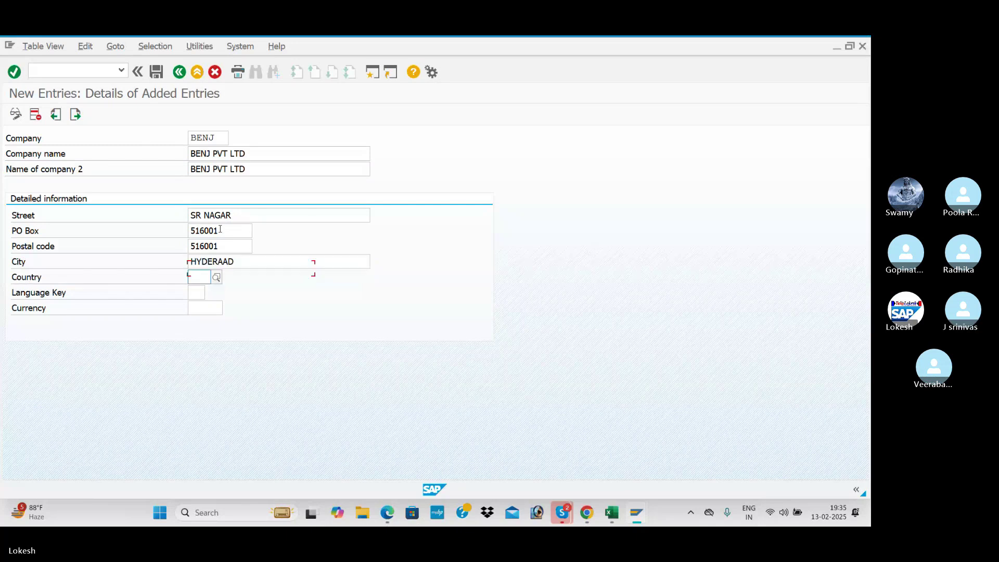
pyautogui.write('IN')
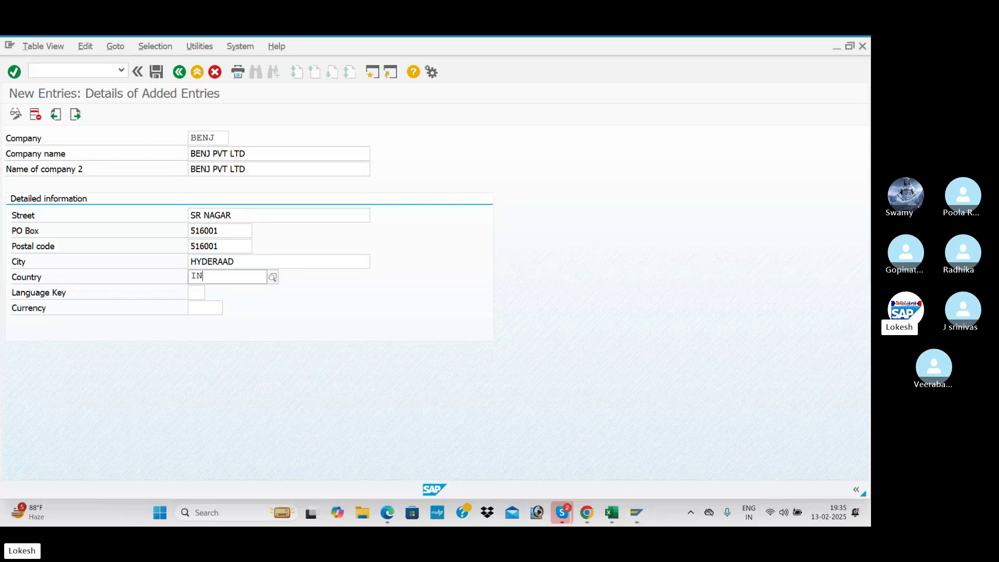
pyautogui.press('Tab')
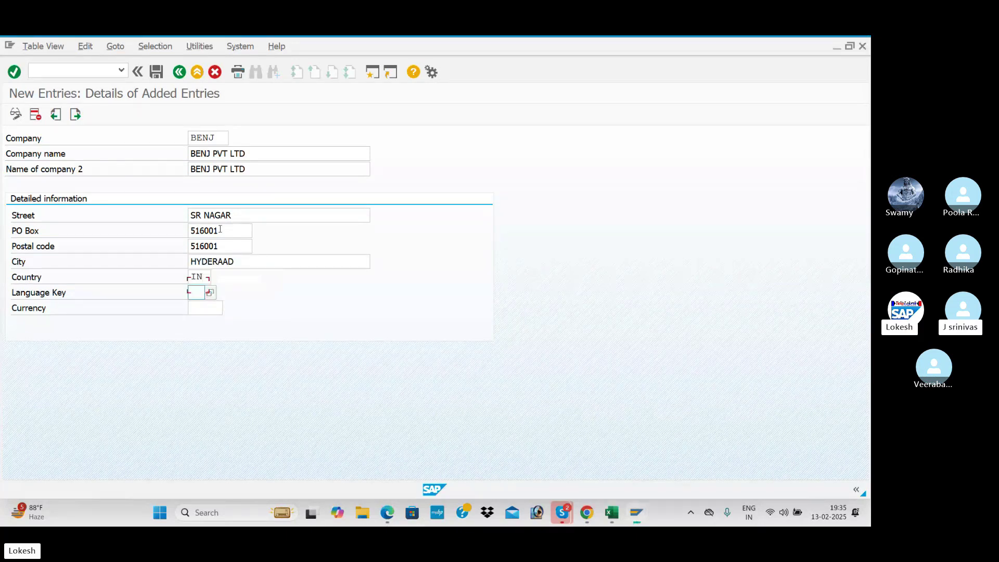
pyautogui.write('EN')
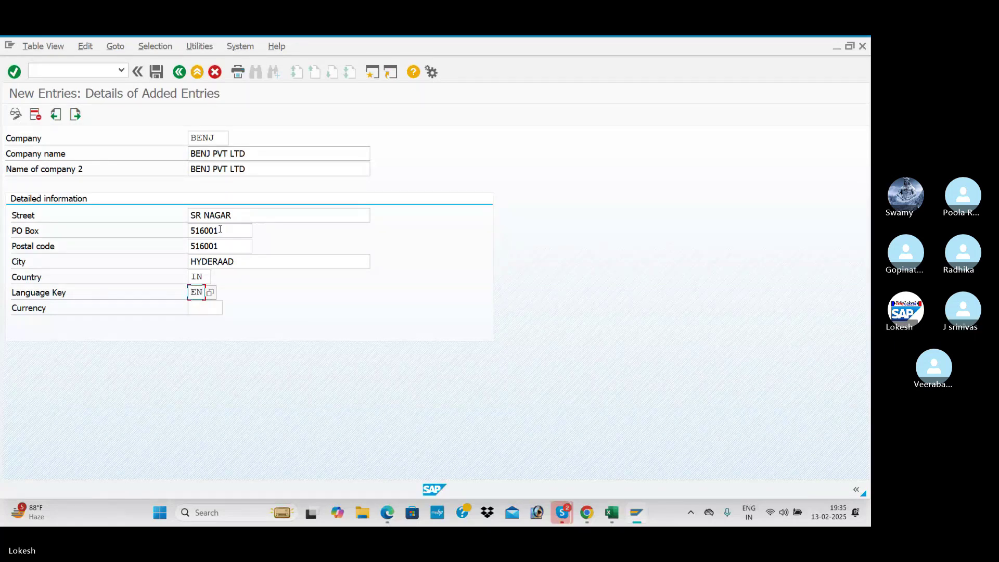
pyautogui.press('Tab')
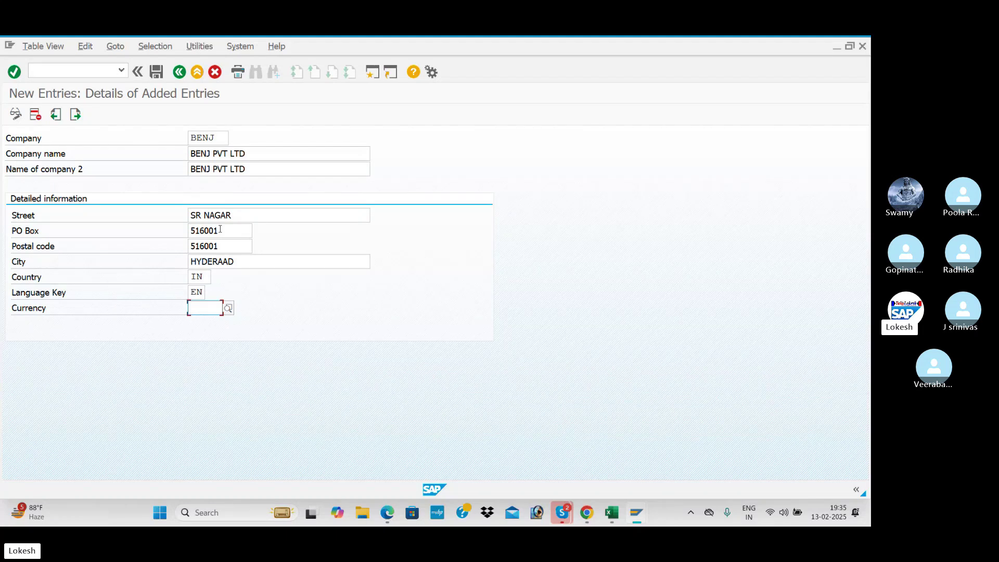
pyautogui.write('INR')
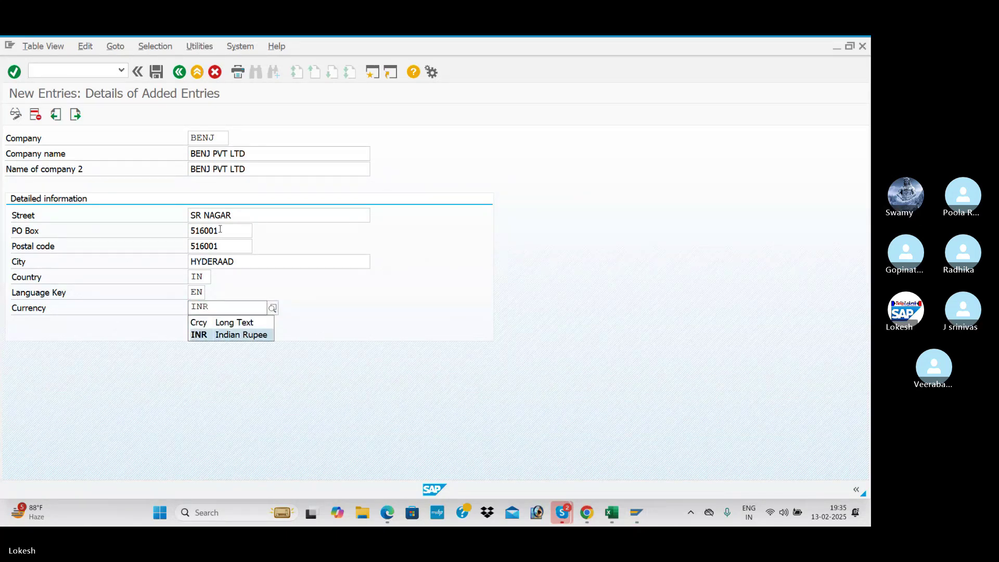
pyautogui.press('Return')
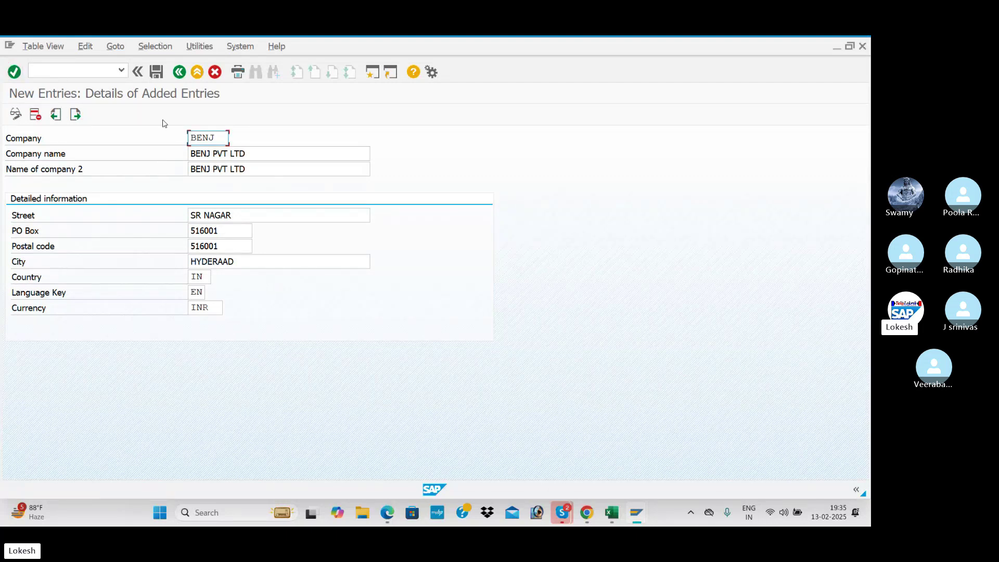
# - Save company BENJ, create a new customizing request at the prompt, and bring up the notes PDF
pyautogui.click(156, 72)
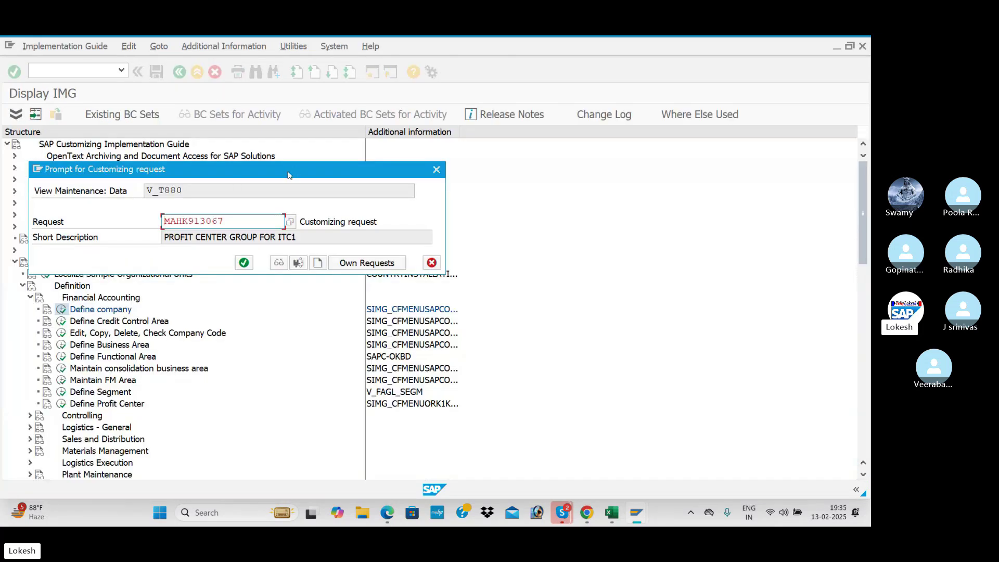
pyautogui.moveTo(294, 170); pyautogui.dragTo(505, 178)
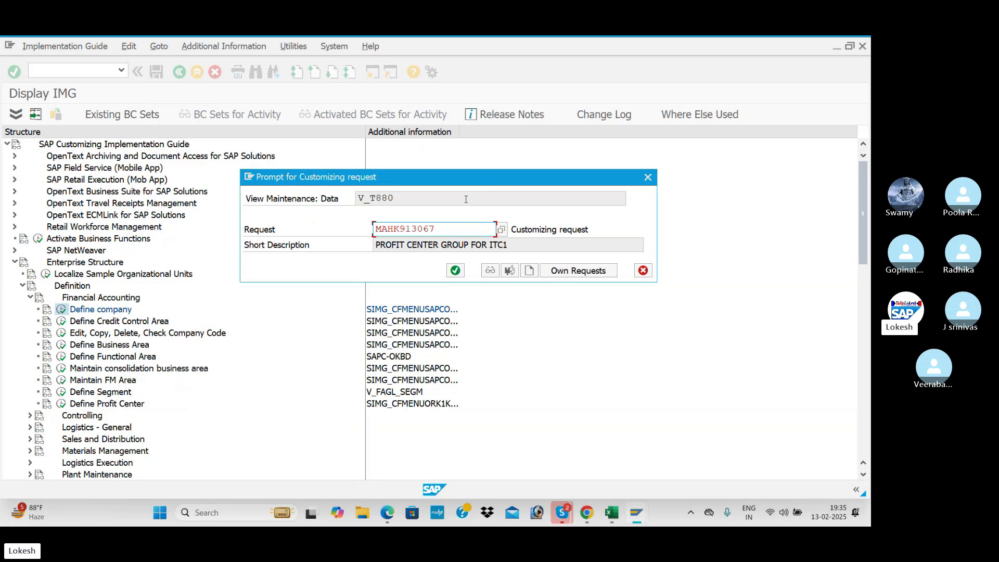
pyautogui.moveTo(470, 177); pyautogui.dragTo(400, 202)
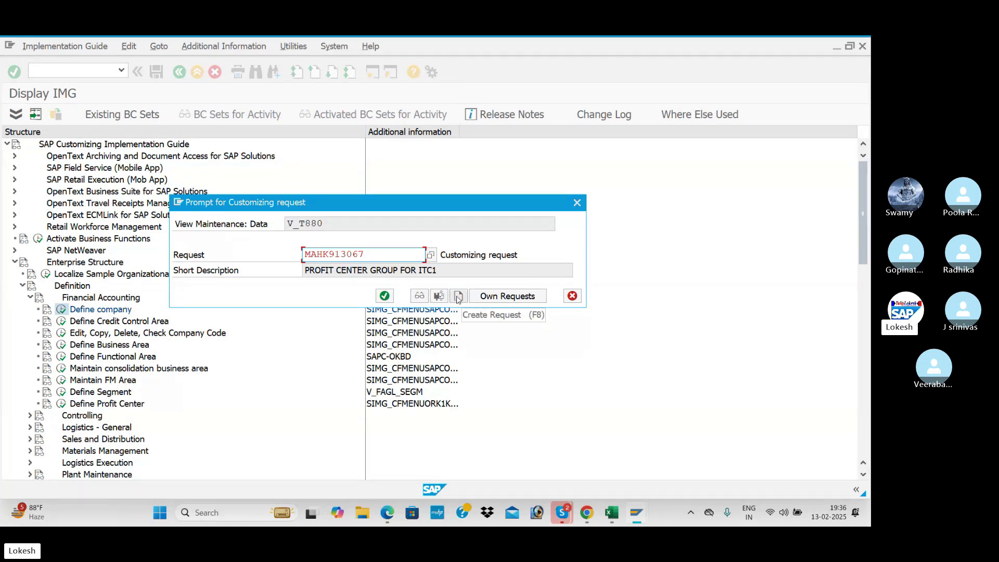
pyautogui.click(458, 297)
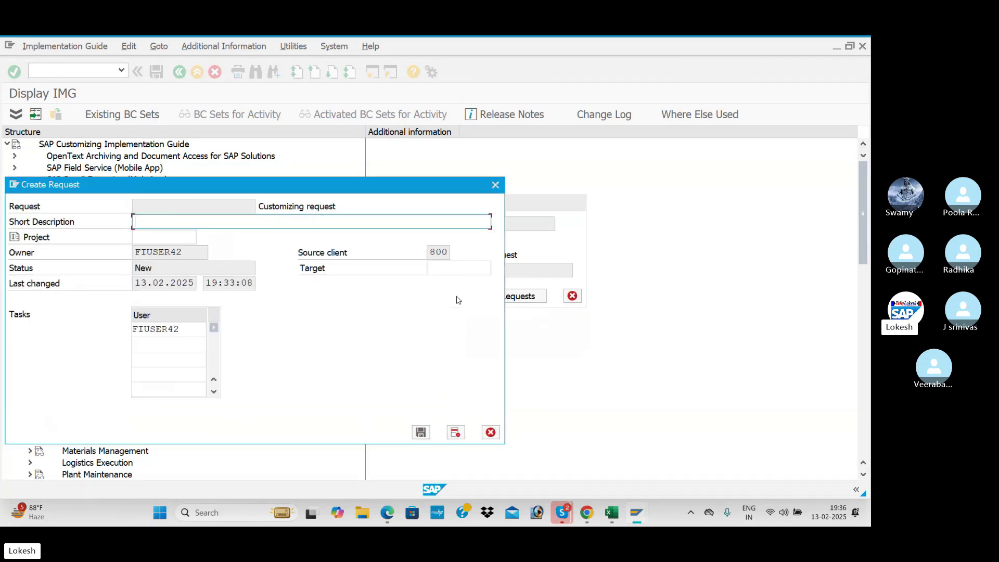
pyautogui.moveTo(308, 193); pyautogui.dragTo(495, 252)
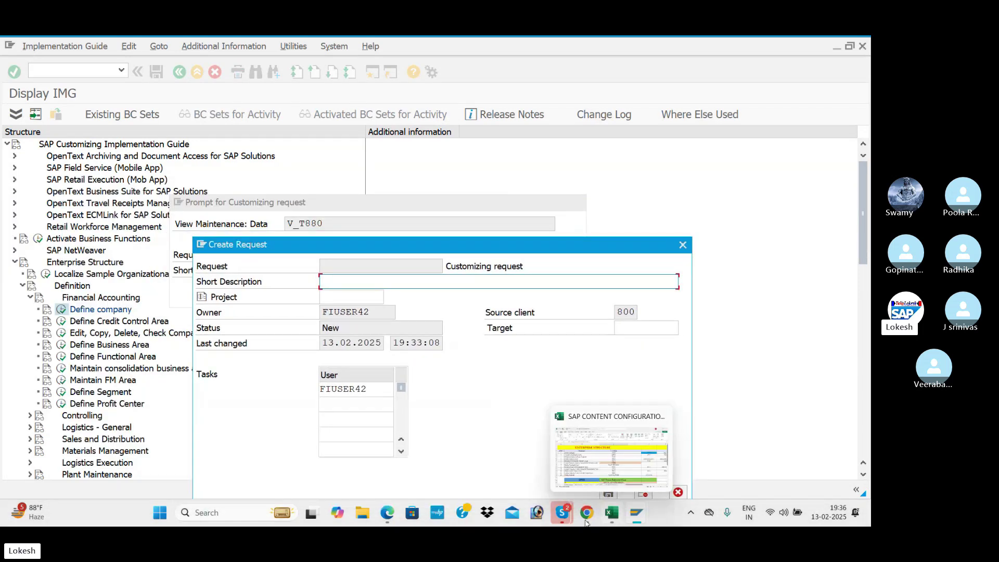
pyautogui.click(387, 513)
# - Review the PDF's OX15 Define Company notes on pages 1–2, then return to SAP's Create Request form
pyautogui.scroll(5, 408, 354)
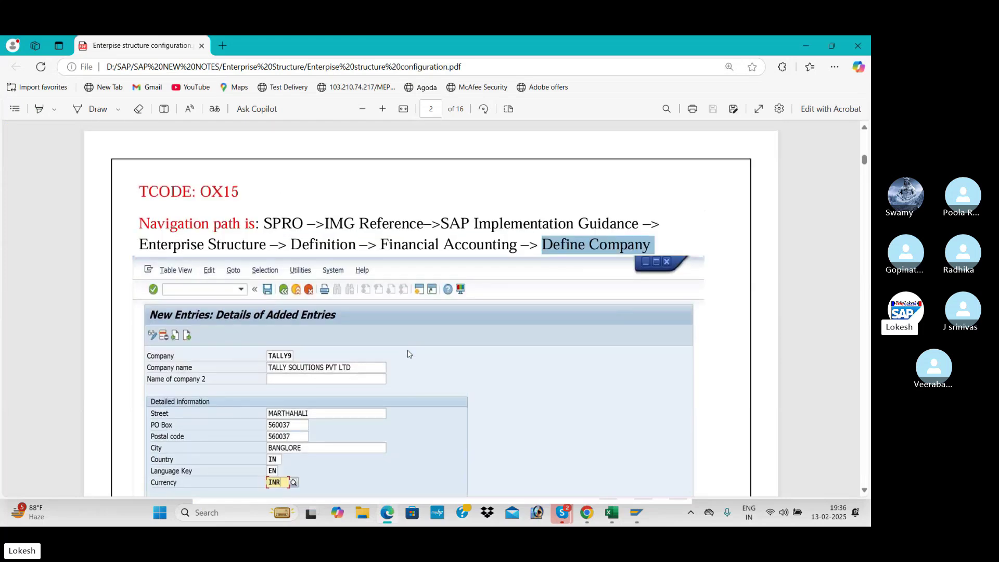
pyautogui.scroll(8, 409, 354)
pyautogui.scroll(-6, 409, 354)
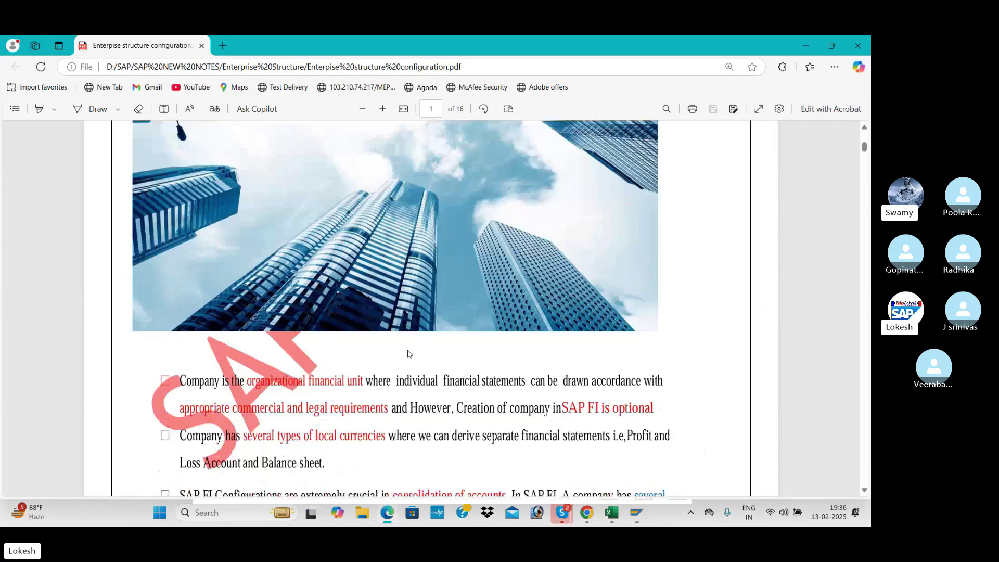
pyautogui.scroll(10, 408, 354)
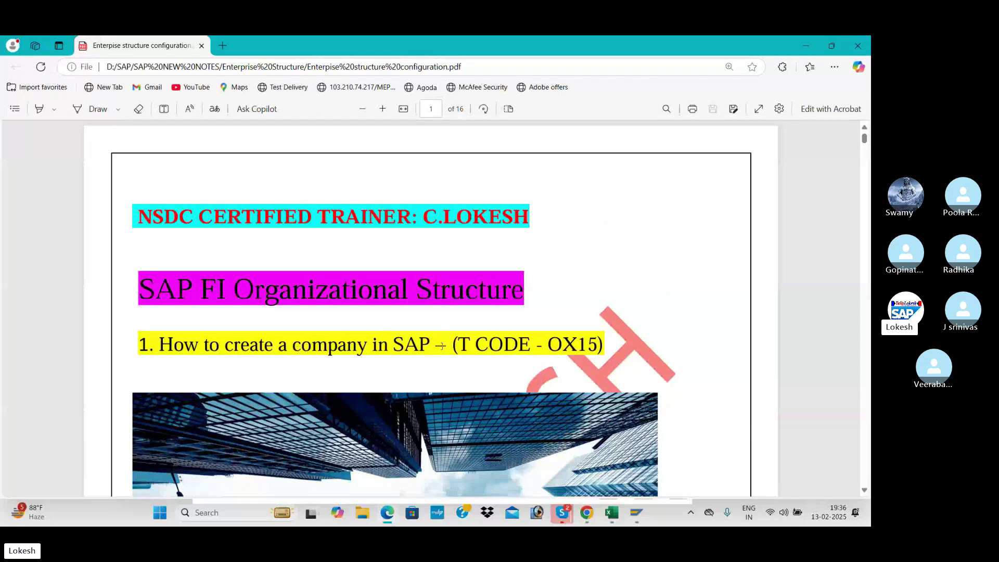
pyautogui.scroll(-15, 441, 346)
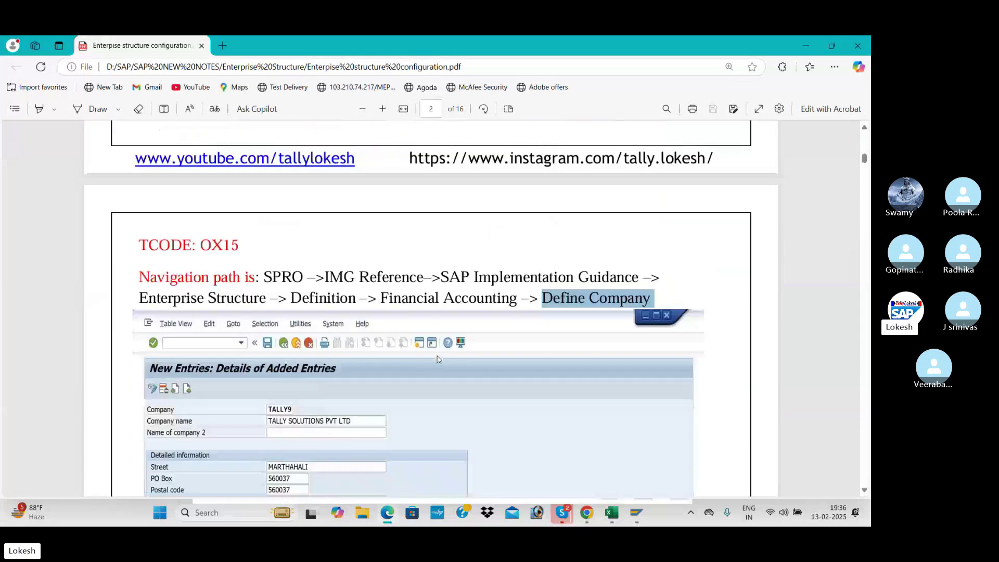
pyautogui.hotkey('alt', 'Tab')
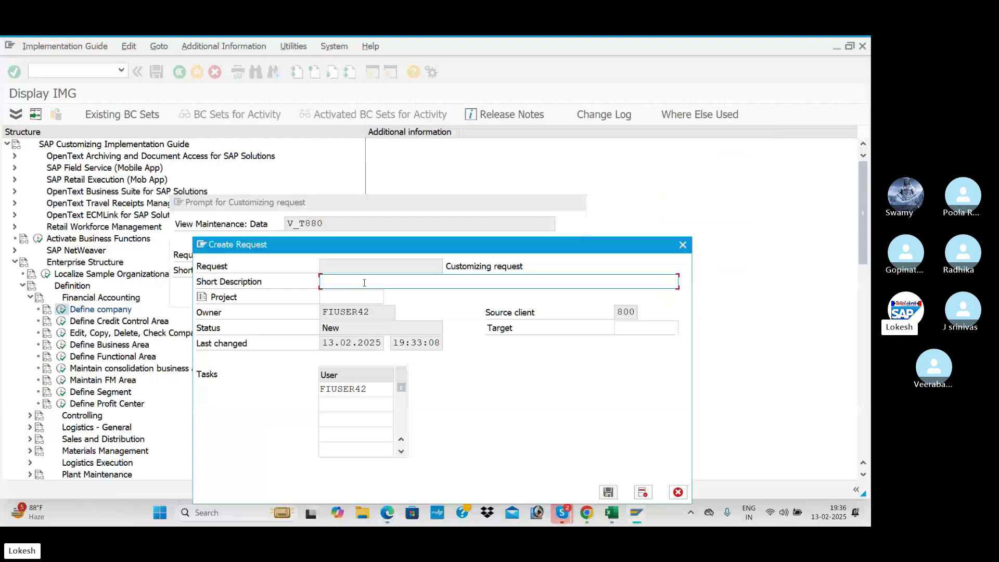
# - Type the request description 'Define Company for BENJ'
pyautogui.write('dE')
pyautogui.press('BackSpace')
pyautogui.press('BackSpace')
pyautogui.write('d')
pyautogui.press('BackSpace')
pyautogui.write('Defoe')
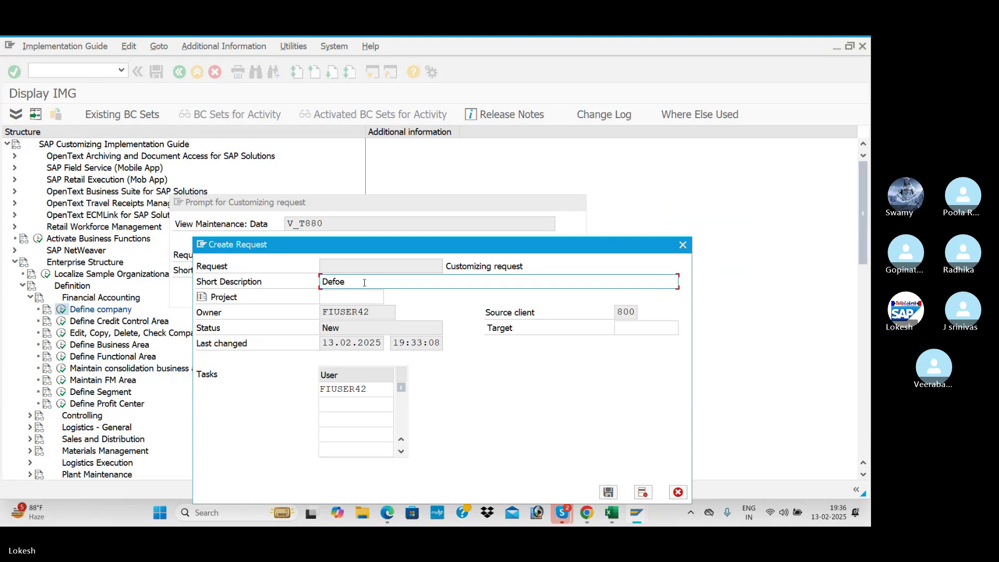
pyautogui.press('BackSpace')
pyautogui.press('BackSpace')
pyautogui.write('ine Compa')
pyautogui.write('for BENK')
pyautogui.press('BackSpace')
pyautogui.write('J')
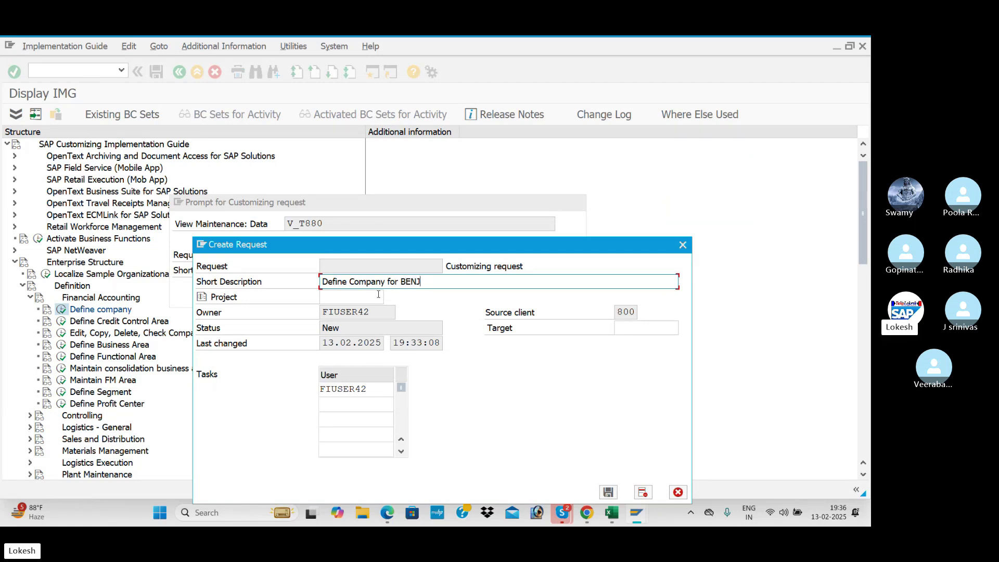
# - Save the new customizing request and confirm it to save company BENJ
pyautogui.moveTo(520, 249); pyautogui.dragTo(560, 178)
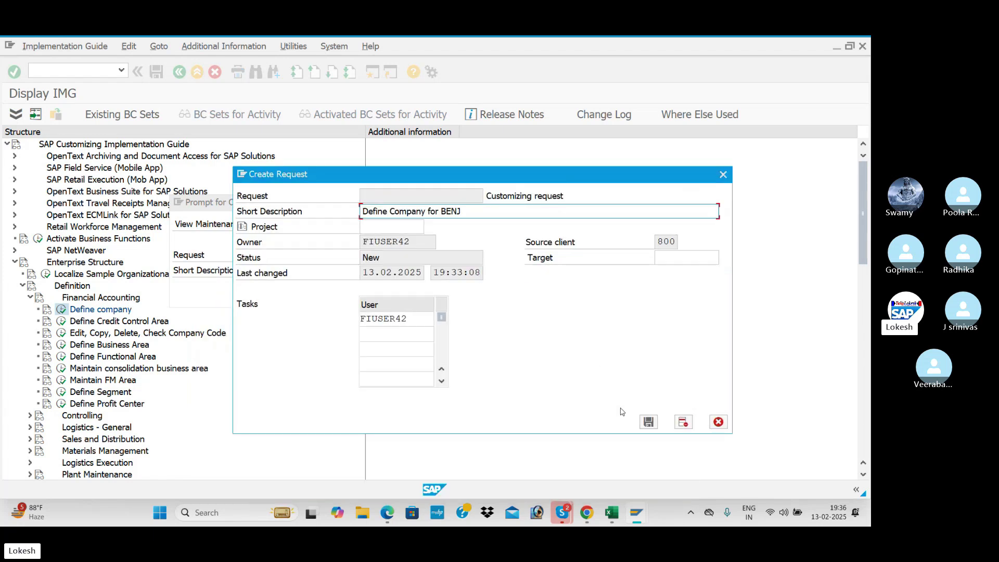
pyautogui.click(649, 422)
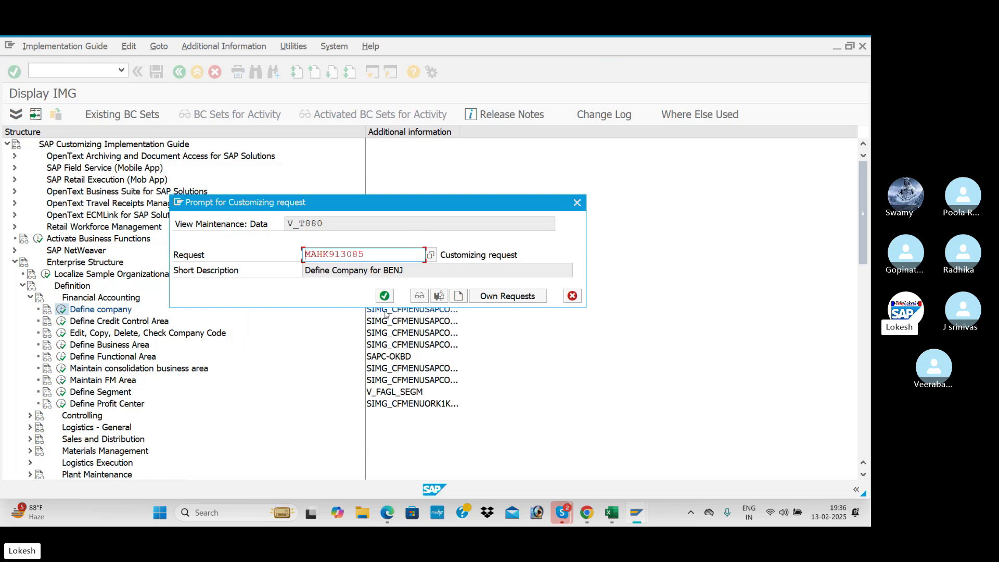
pyautogui.click(385, 296)
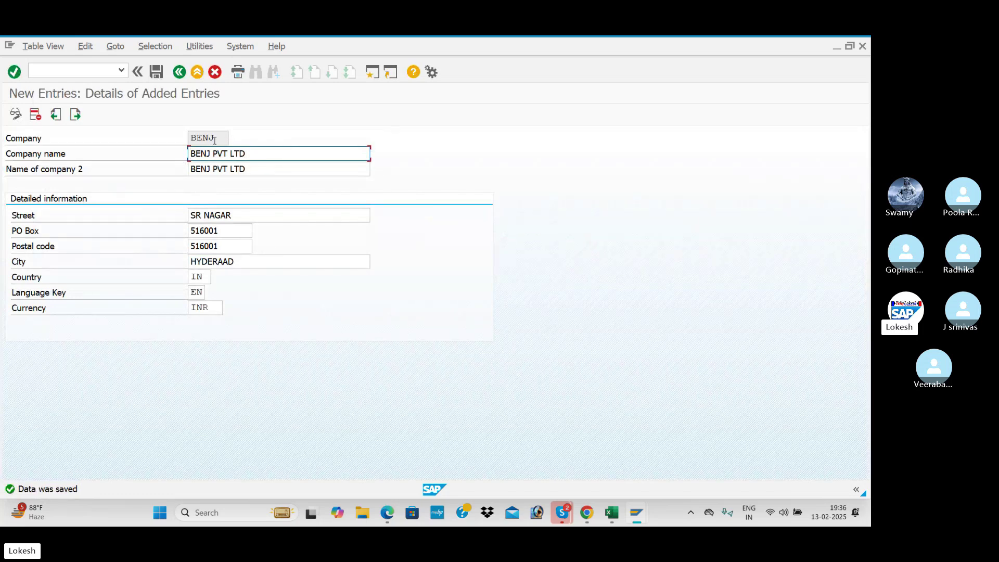
# - Enter BENJ in cell D3 beside Define Company, then check the next row, Creation of Company Code (OX02)
pyautogui.hotkey('alt', 'Tab')
pyautogui.hotkey('alt', 'Tab')
pyautogui.hotkey('alt', 'Tab')
pyautogui.hotkey('alt', 'Tab')
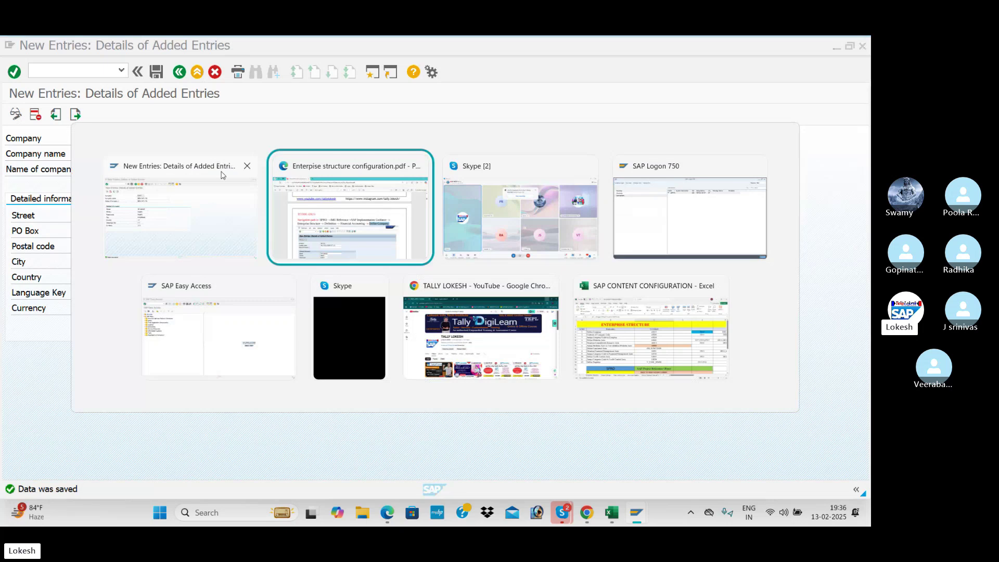
pyautogui.hotkey('alt', 'Tab')
pyautogui.hotkey('alt', 'Tab')
pyautogui.hotkey('alt', 'Tab')
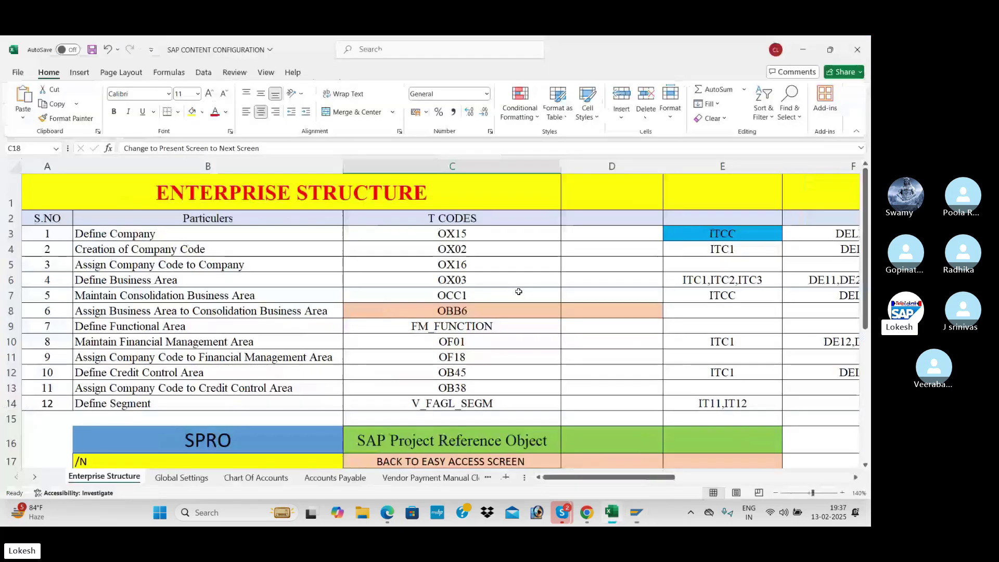
pyautogui.click(571, 235)
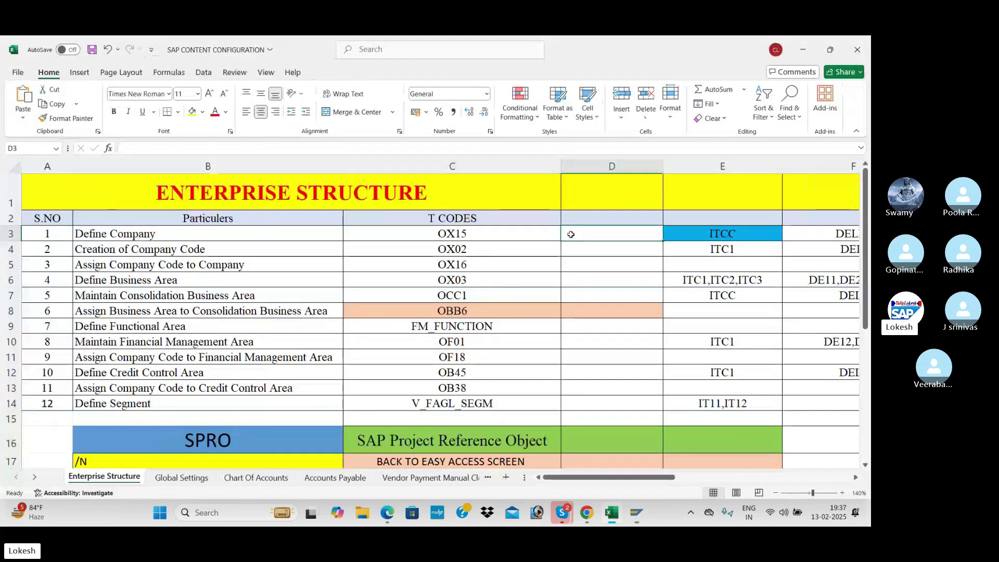
pyautogui.write('BENJ')
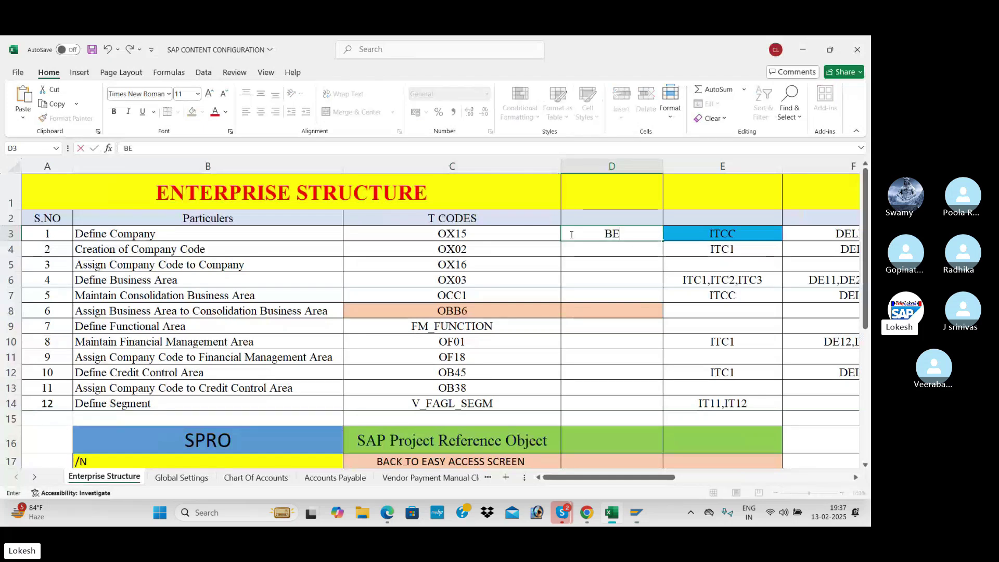
pyautogui.click(579, 249)
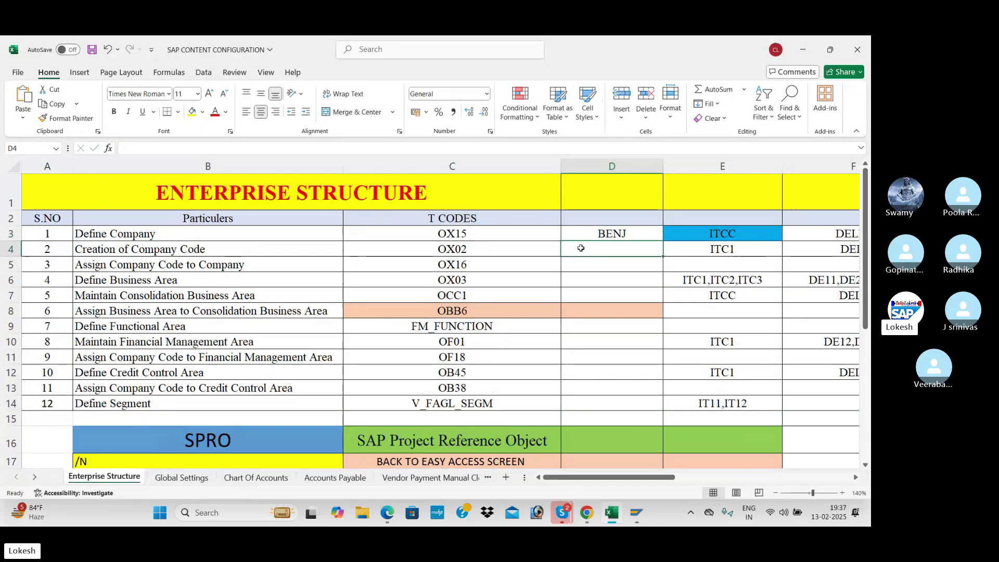
pyautogui.click(192, 249)
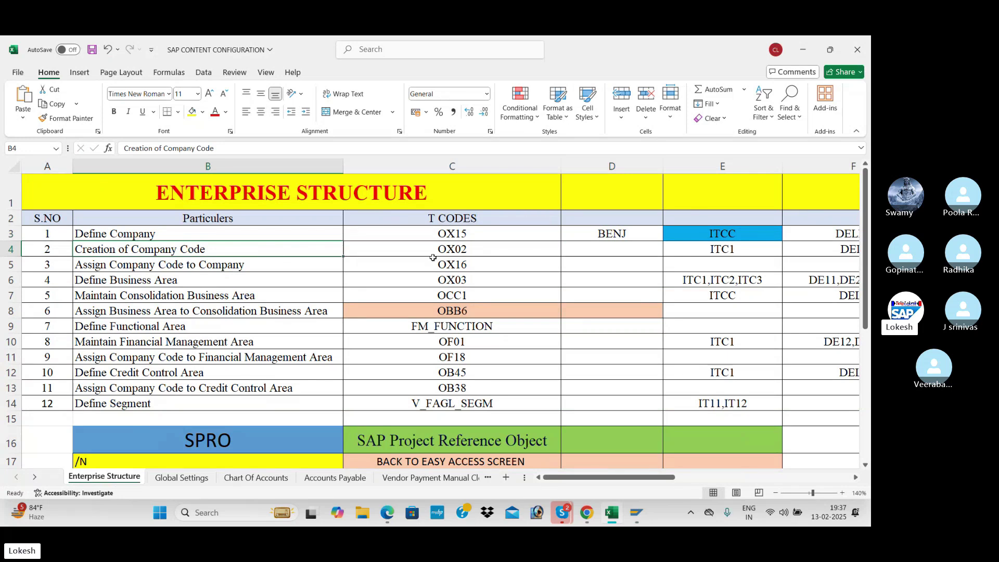
pyautogui.click(453, 253)
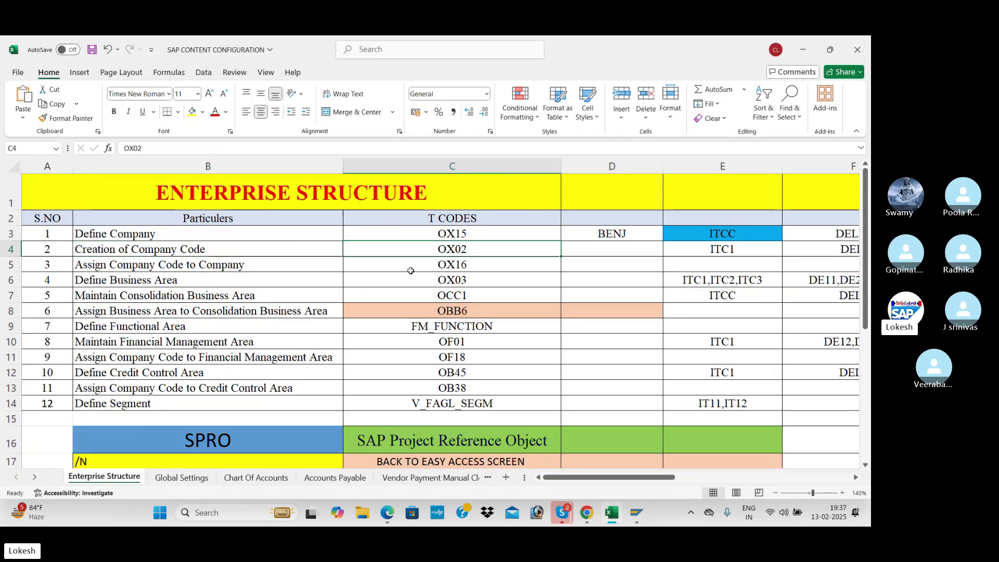
pyautogui.hotkey('alt', 'Tab')
pyautogui.hotkey('alt', 'Tab')
# - Scroll the notes PDF to the company code section and highlight the OX02 transaction code
pyautogui.scroll(-3, 261, 233)
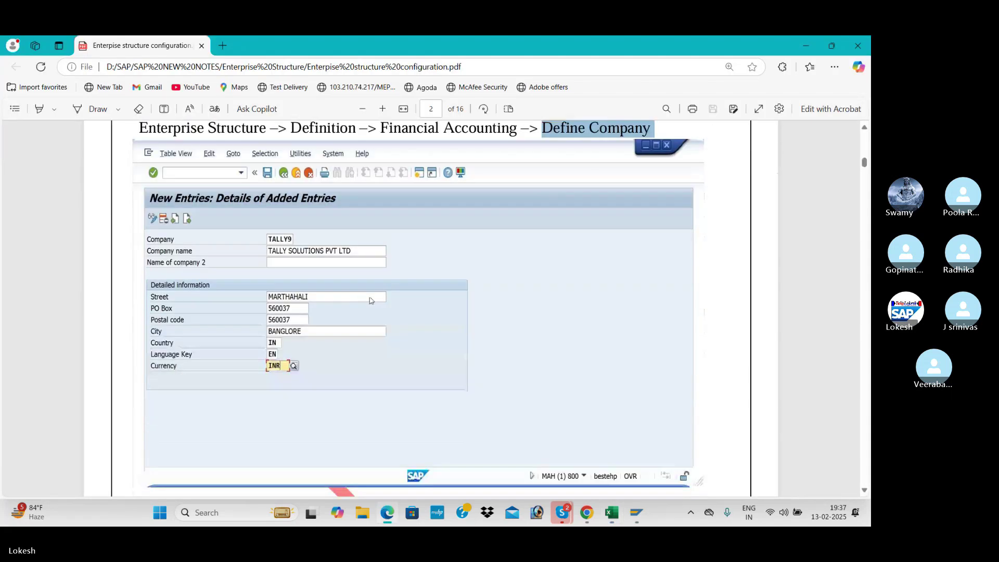
pyautogui.scroll(-7, 292, 248)
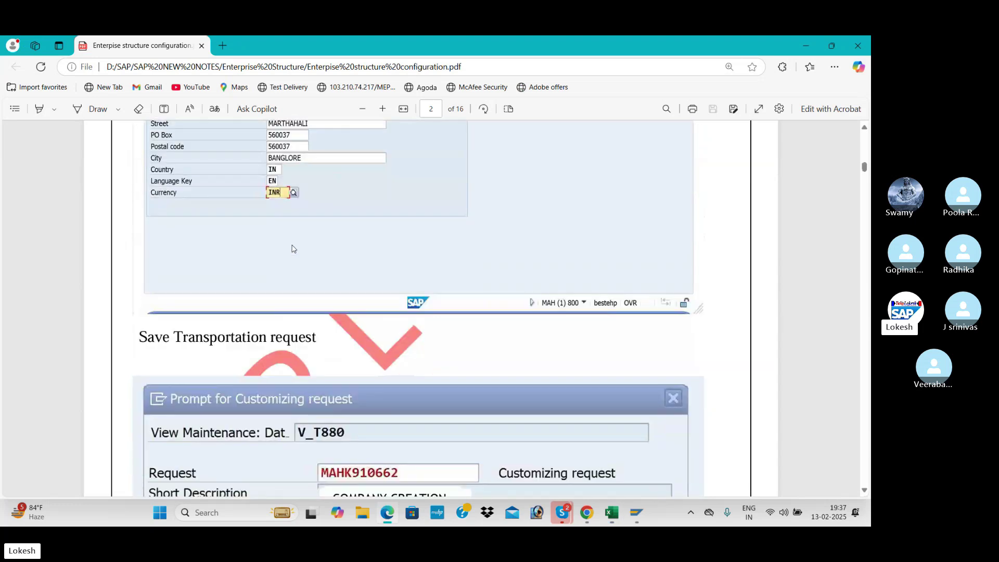
pyautogui.scroll(-8, 292, 249)
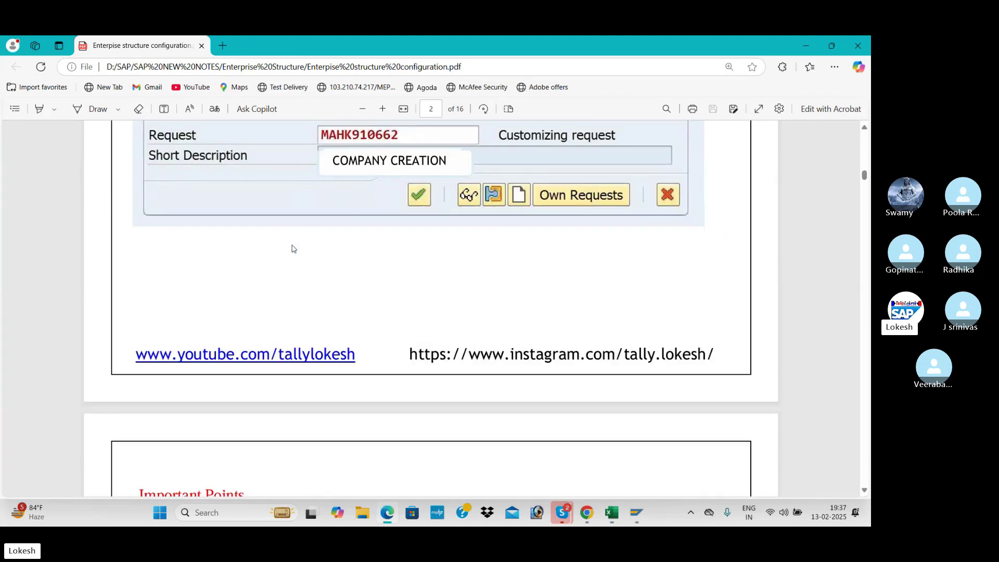
pyautogui.scroll(-6, 292, 248)
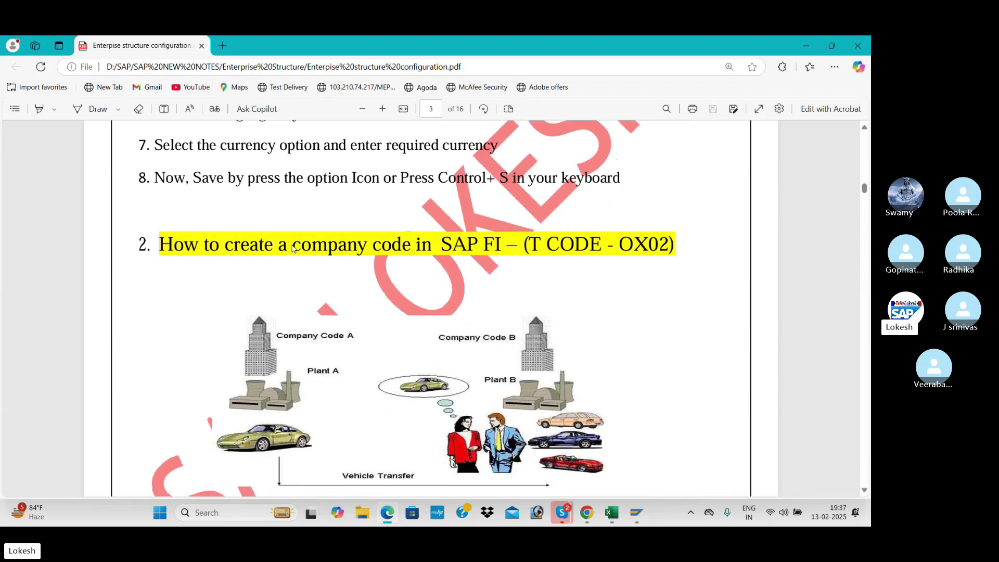
pyautogui.scroll(-2, 292, 248)
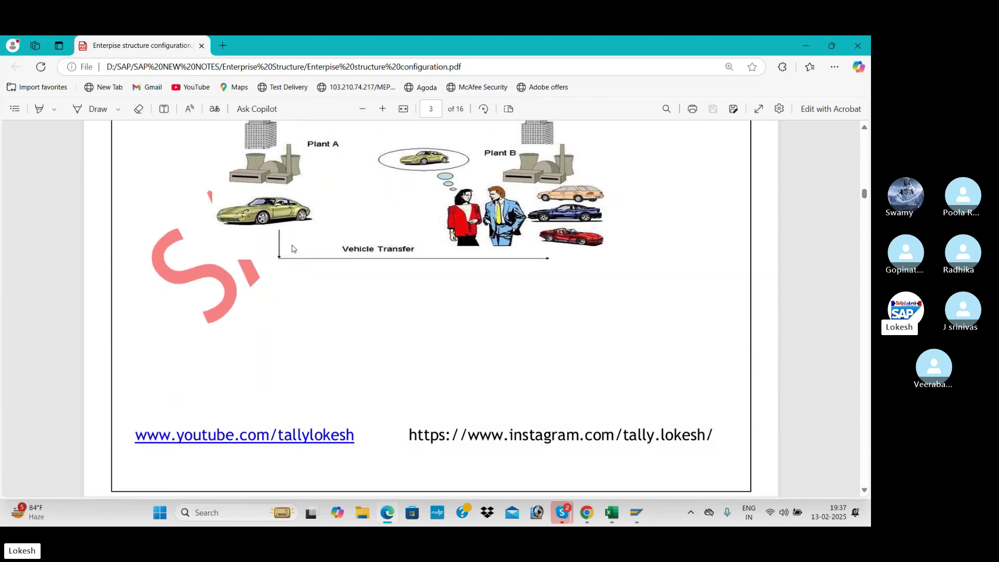
pyautogui.scroll(-12, 292, 249)
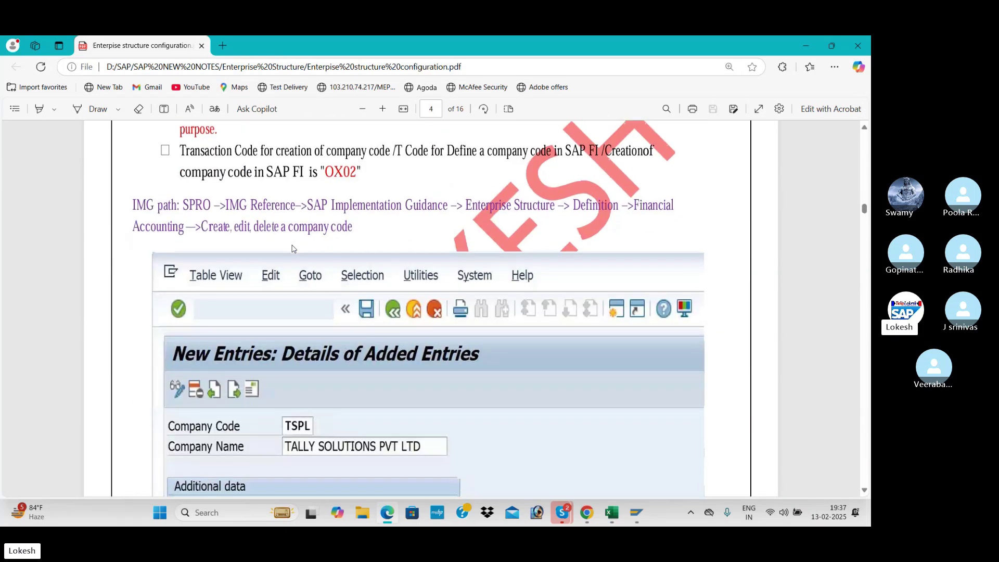
pyautogui.scroll(1, 292, 249)
pyautogui.moveTo(321, 229); pyautogui.dragTo(366, 230)
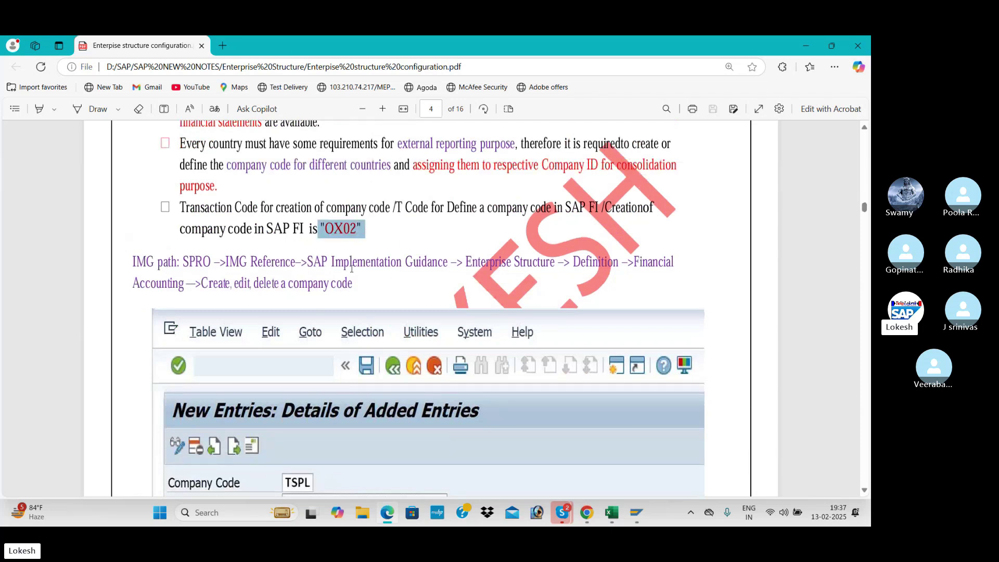
pyautogui.scroll(-2, 354, 277)
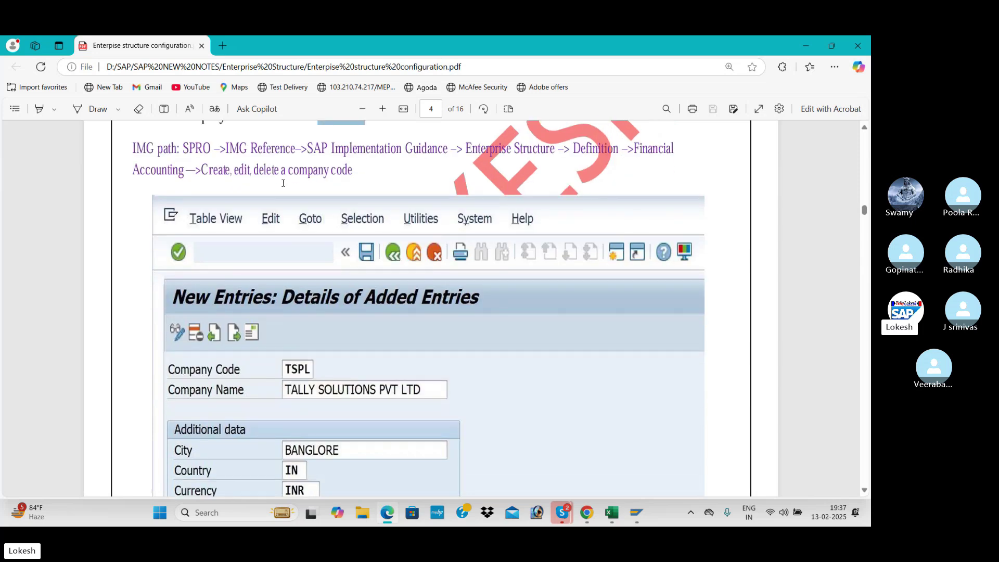
pyautogui.scroll(-1, 298, 362)
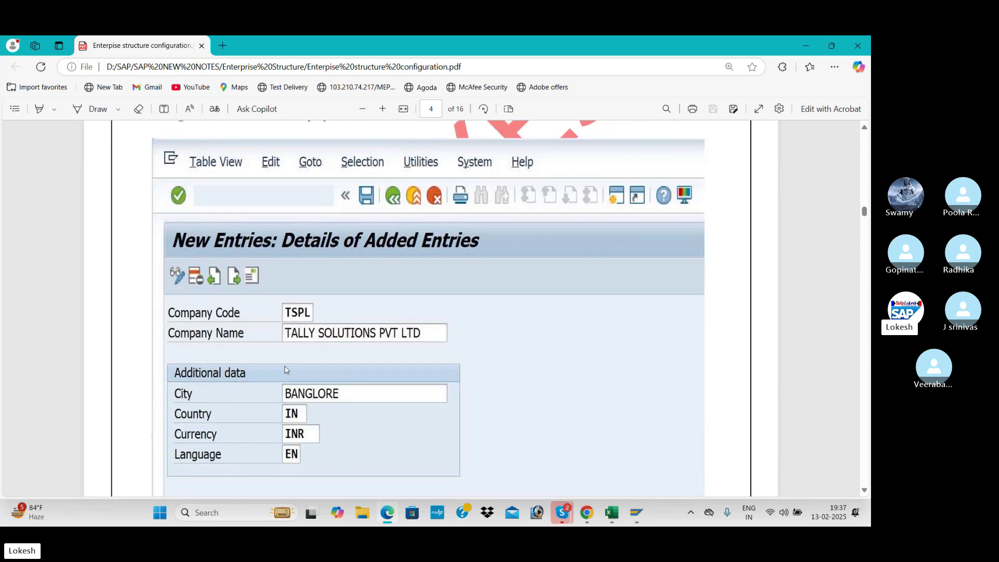
pyautogui.hotkey('alt', 'Tab')
pyautogui.hotkey('alt', 'Tab')
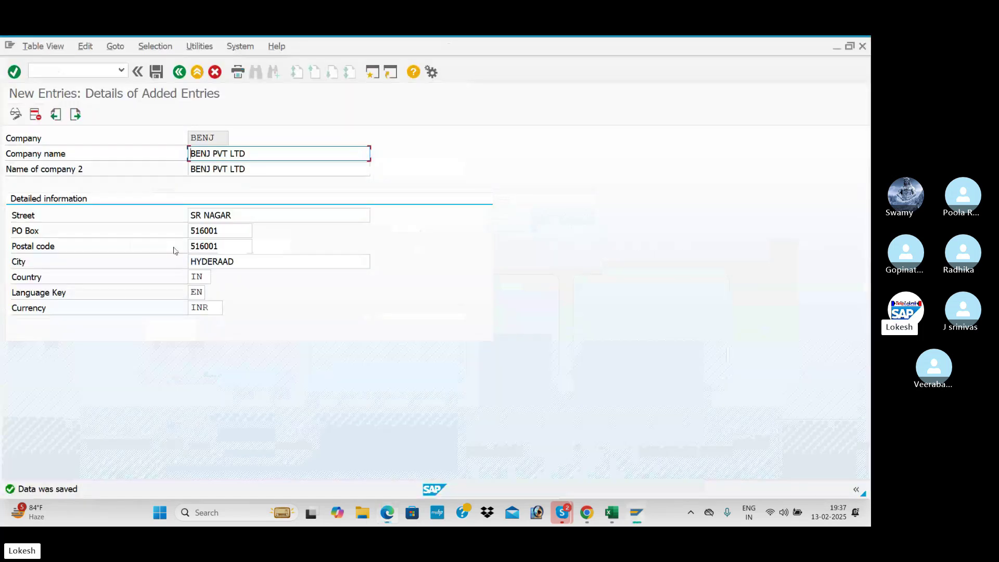
# - Back out to the IMG tree and open Edit Company Code Data under Edit, Copy, Delete, Check Company Code
pyautogui.click(180, 73)
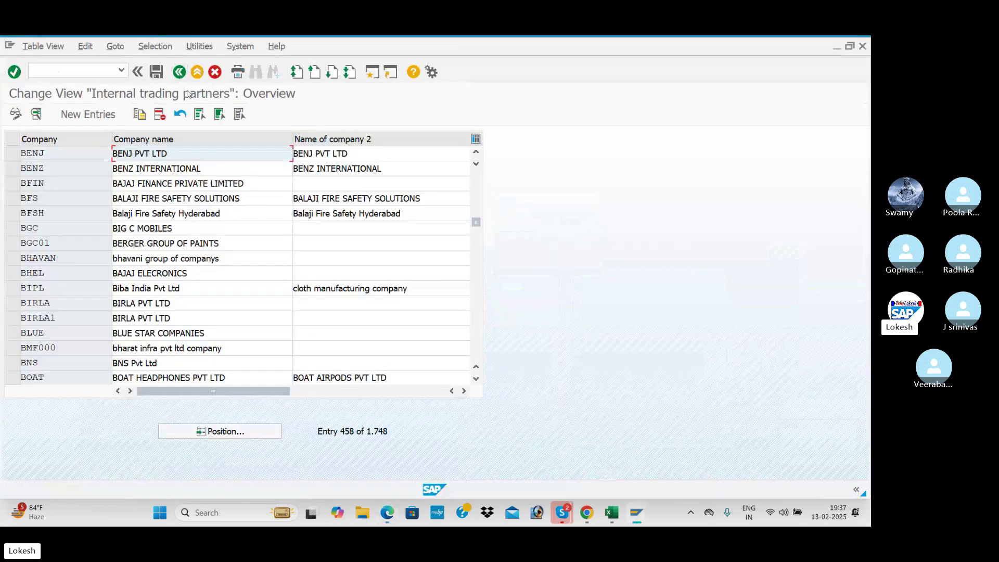
pyautogui.click(180, 73)
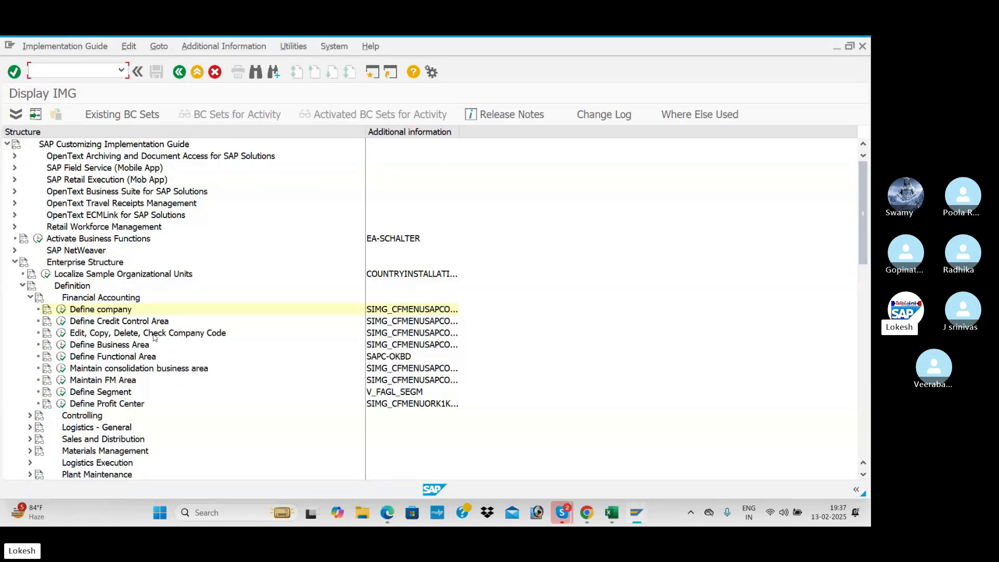
pyautogui.click(61, 333)
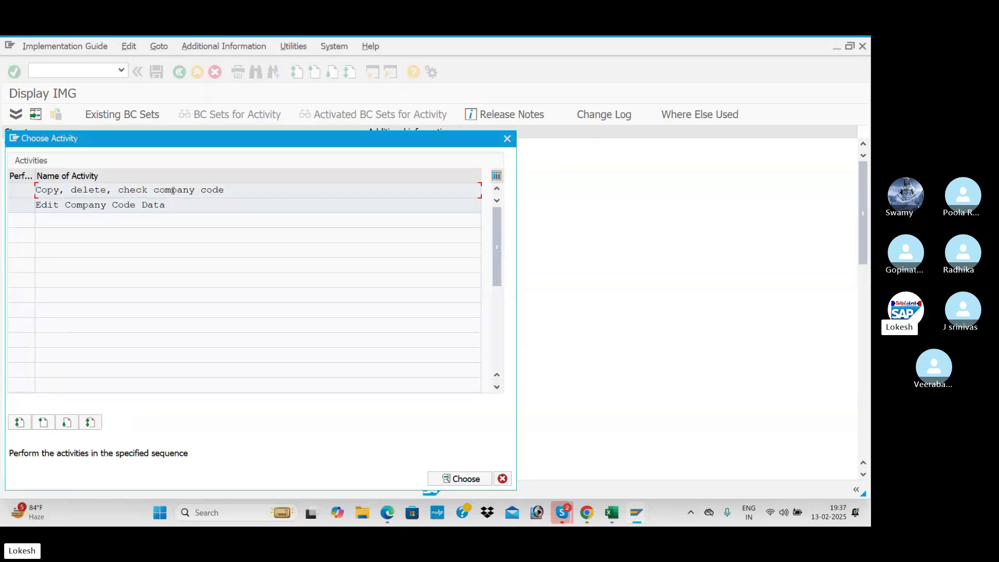
pyautogui.doubleClick(254, 190)
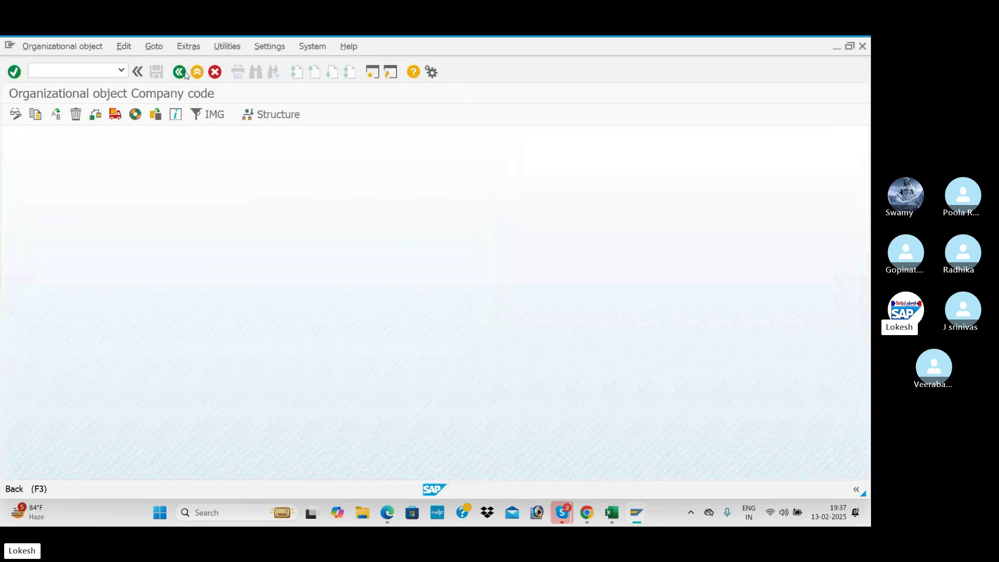
pyautogui.click(183, 73)
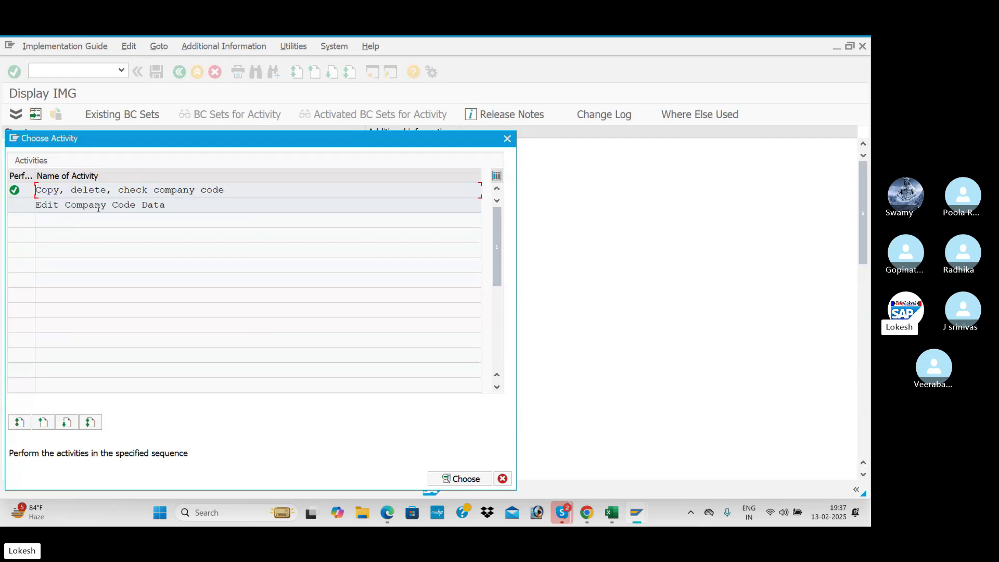
pyautogui.doubleClick(182, 206)
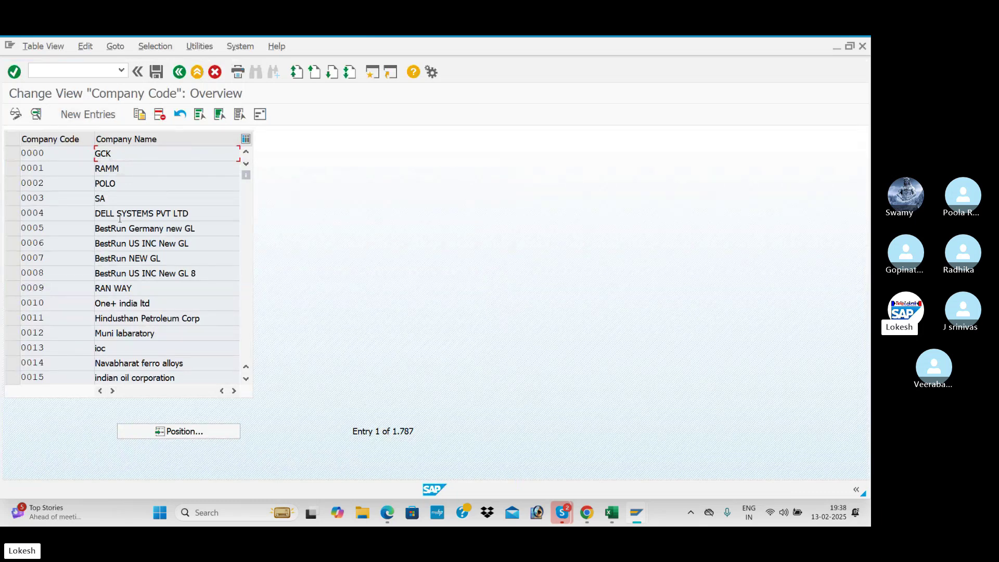
# - Review company code 0021's details as a reference, then start a New Entries company code
pyautogui.scroll(-3, 147, 243)
pyautogui.scroll(-3, 147, 244)
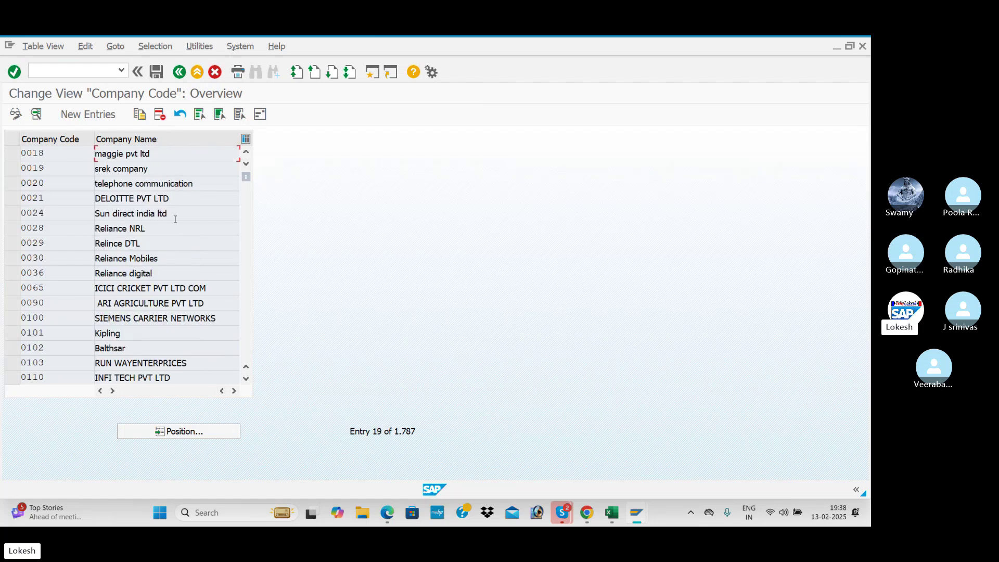
pyautogui.doubleClick(179, 196)
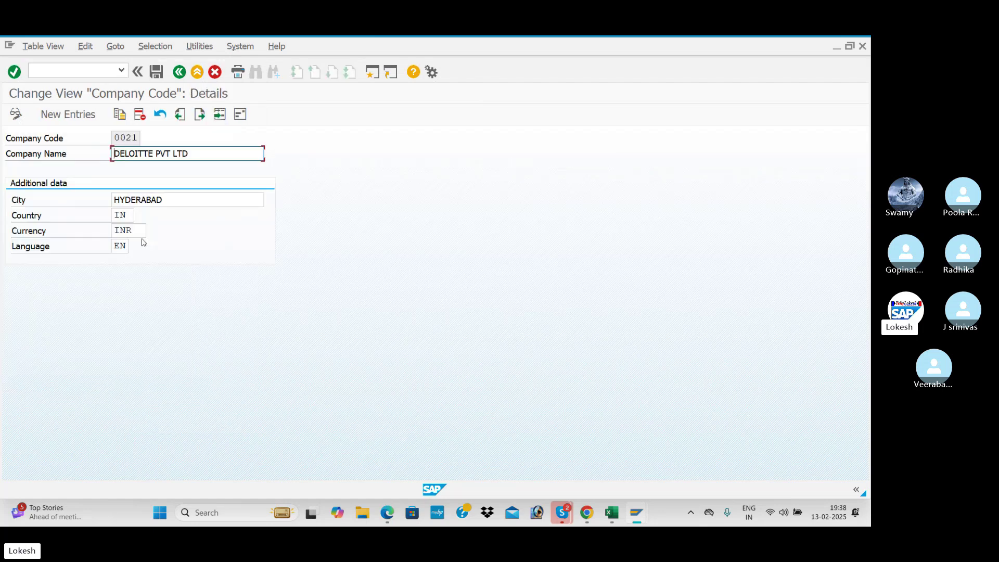
pyautogui.click(180, 71)
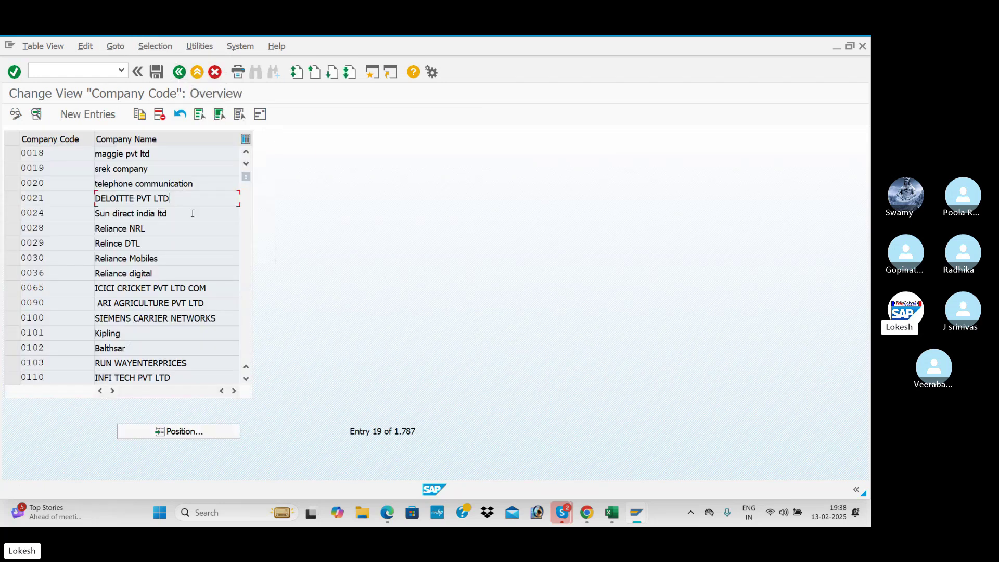
pyautogui.scroll(3, 182, 224)
pyautogui.scroll(1, 201, 208)
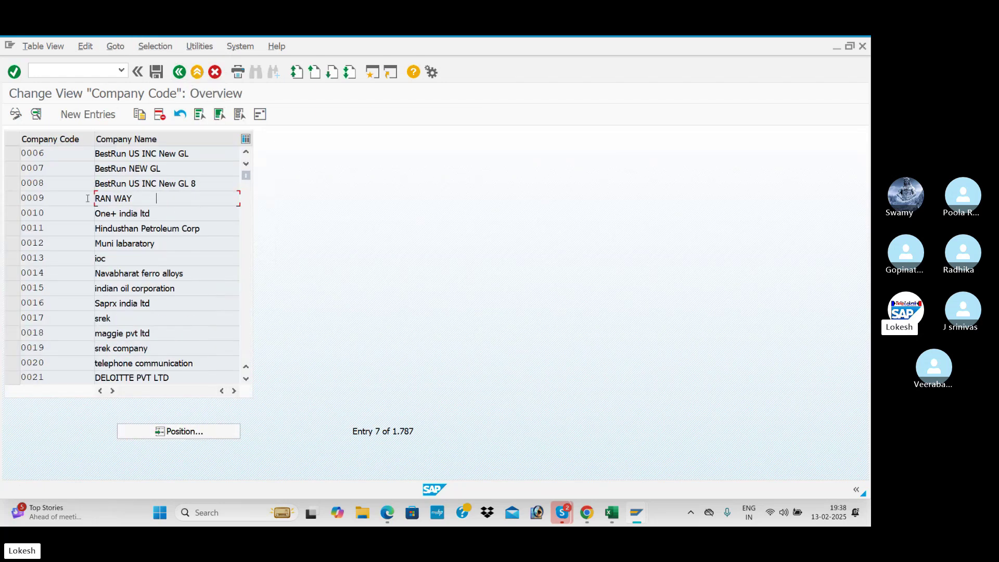
pyautogui.click(86, 115)
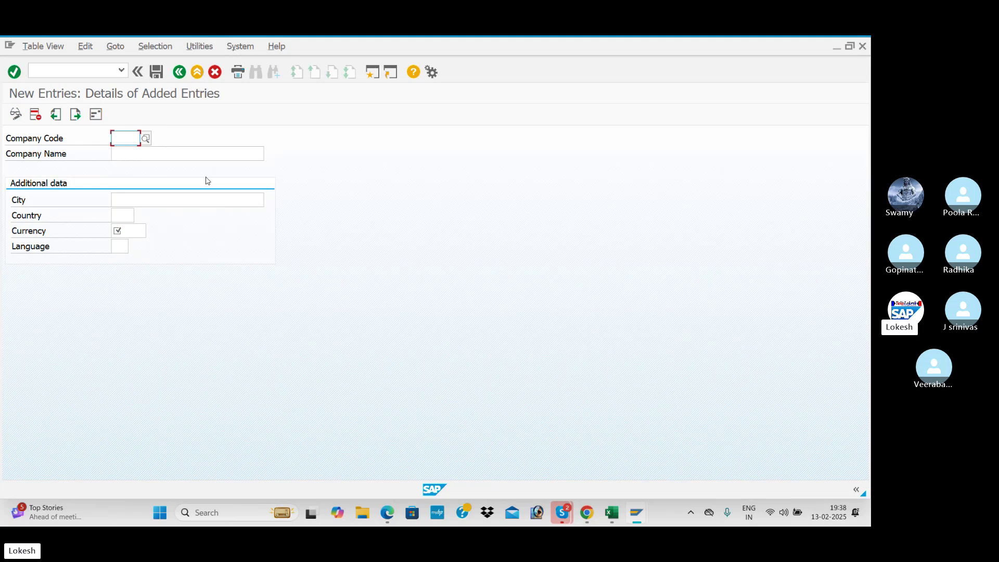
# - Enter company code BEN1 with company name BENJ CARS
pyautogui.write('BE')
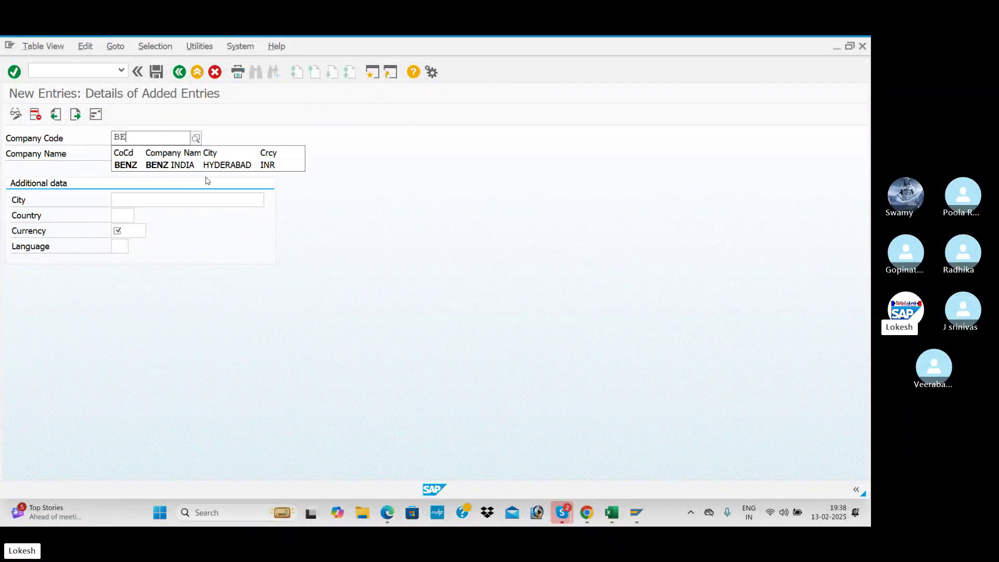
pyautogui.write('N')
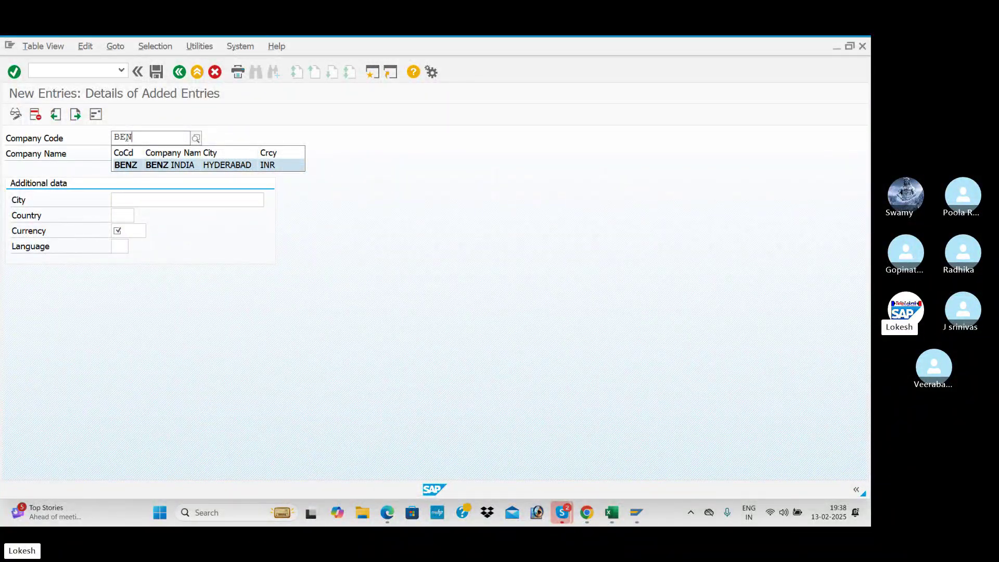
pyautogui.write('1')
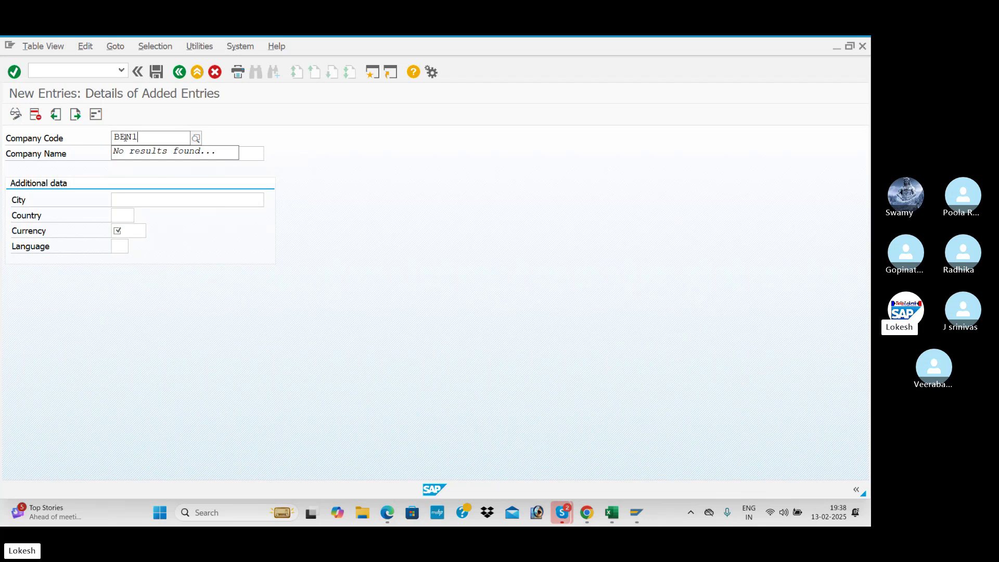
pyautogui.click(132, 154)
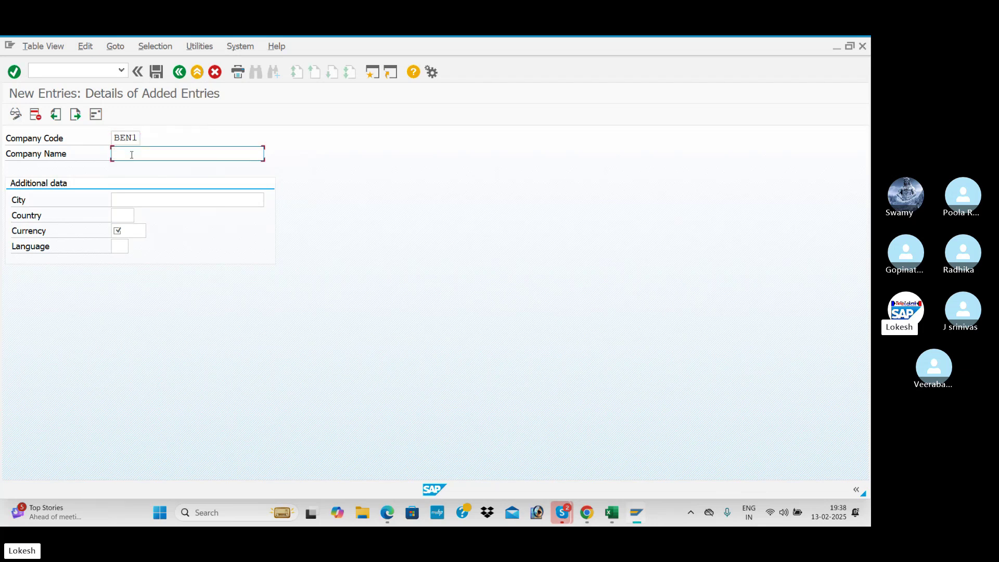
pyautogui.write('BEN1Pi')
pyautogui.press('BackSpace')
pyautogui.press('BackSpace')
pyautogui.write('CARS')
# - Set city HYDERBAD, country IN, currency INR and language EN, and confirm the entries
pyautogui.click(134, 201)
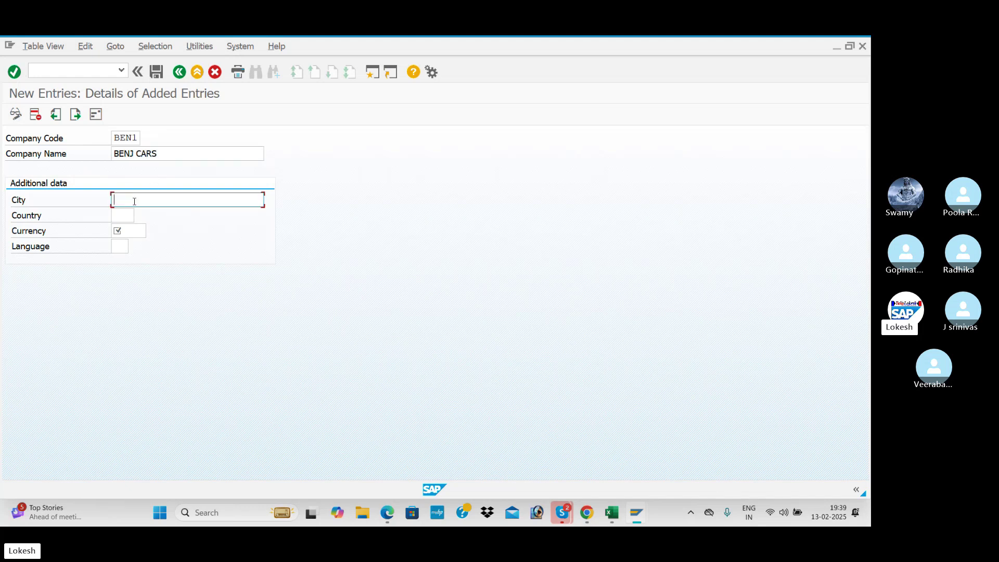
pyautogui.write('HYDERBAD')
pyautogui.click(134, 215)
pyautogui.write('IN')
pyautogui.press('Tab')
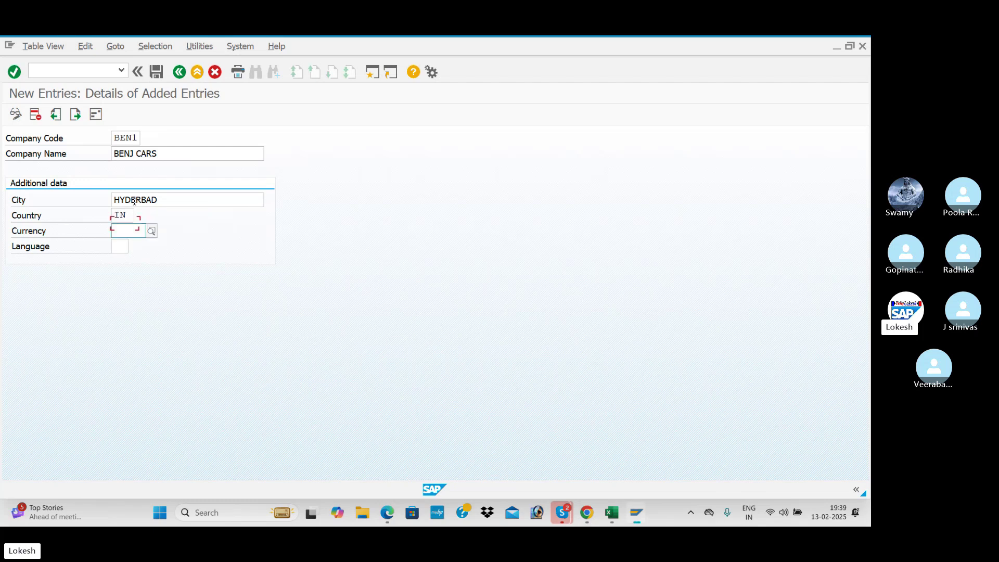
pyautogui.write('INR')
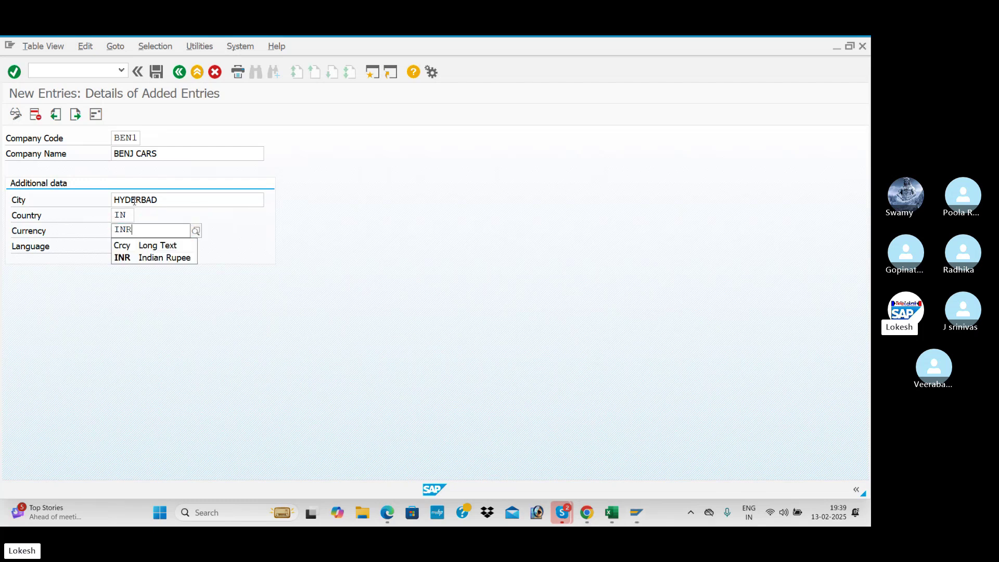
pyautogui.press('Tab')
pyautogui.write('EN')
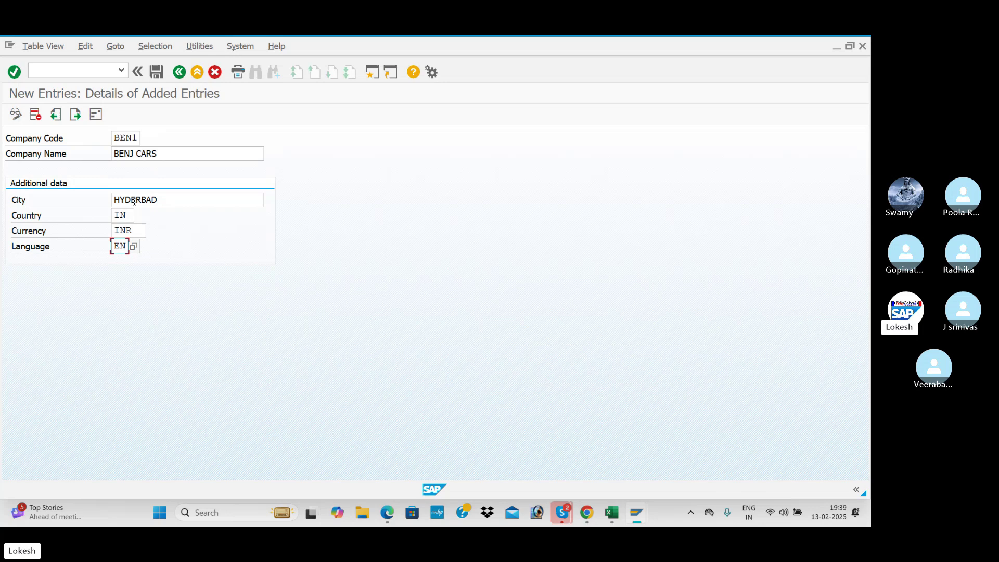
pyautogui.press('Return')
pyautogui.press('Return')
# - Open BEN1's address and set title Company with name BENJ CARS
pyautogui.click(155, 73)
pyautogui.moveTo(409, 103); pyautogui.dragTo(486, 61)
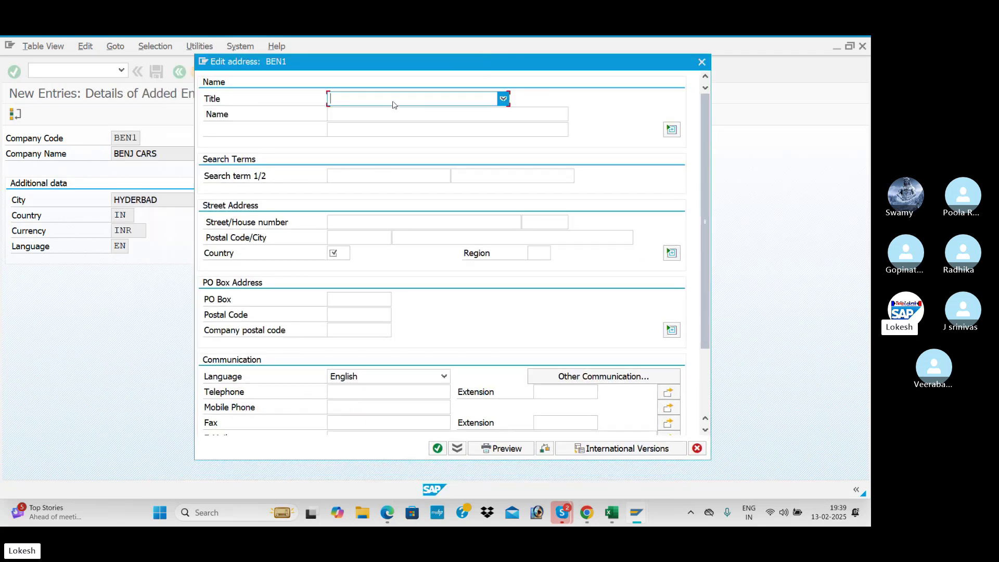
pyautogui.click(503, 99)
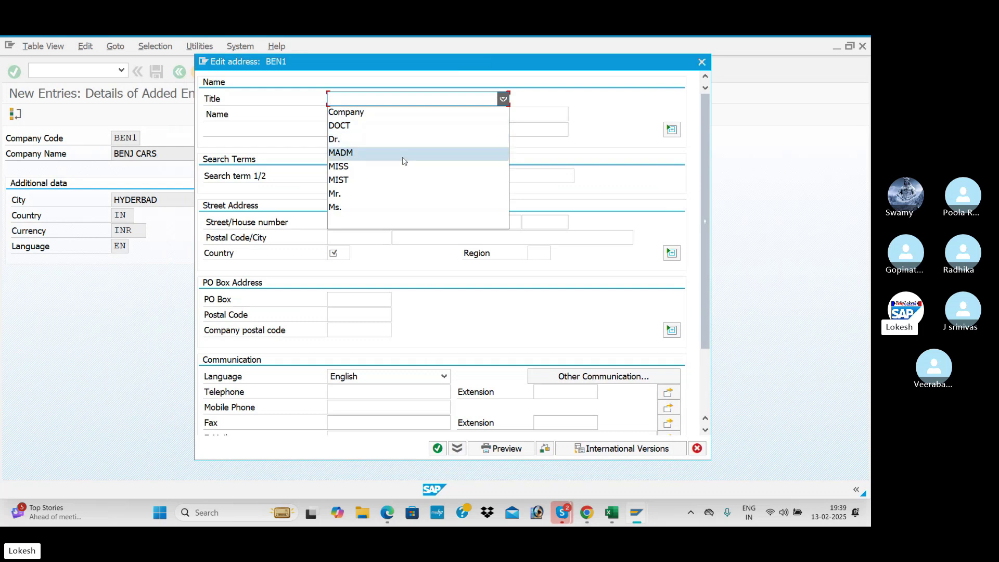
pyautogui.click(373, 113)
pyautogui.click(373, 111)
pyautogui.write('BENJ CARS')
# - Fill in the street, house number and postal code, with city HYDERBAD and country IN
pyautogui.click(348, 223)
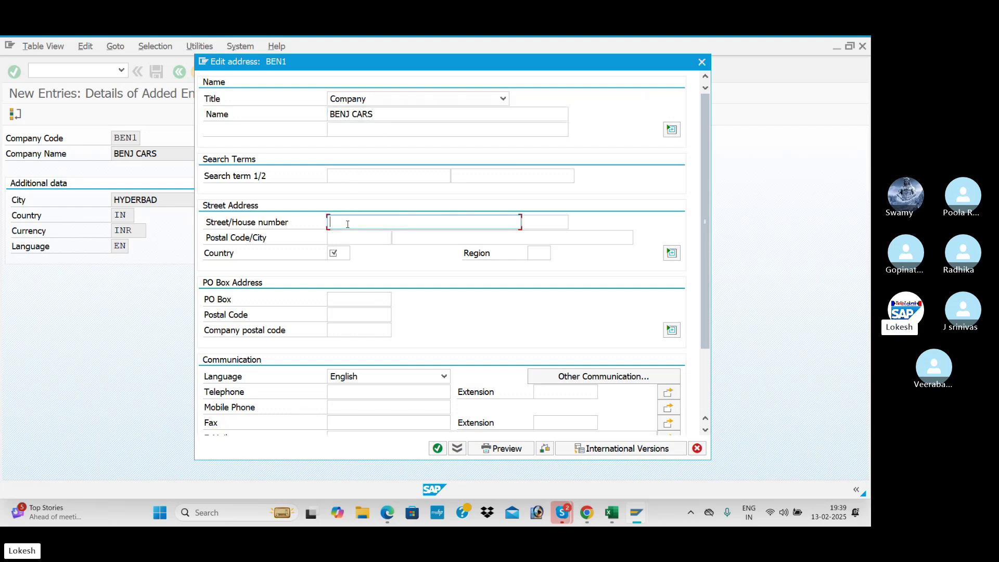
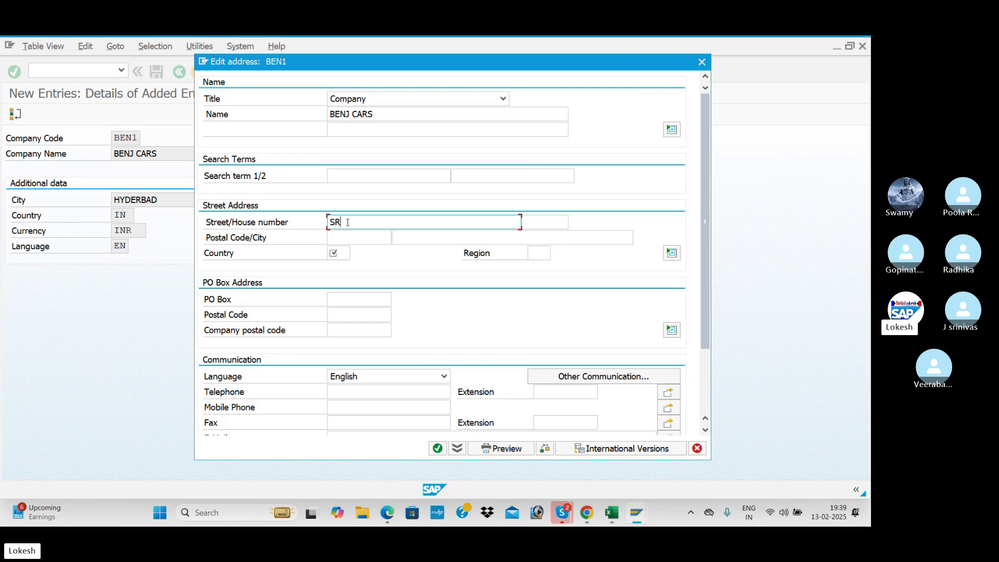
pyautogui.press('Tab')
pyautogui.write('859')
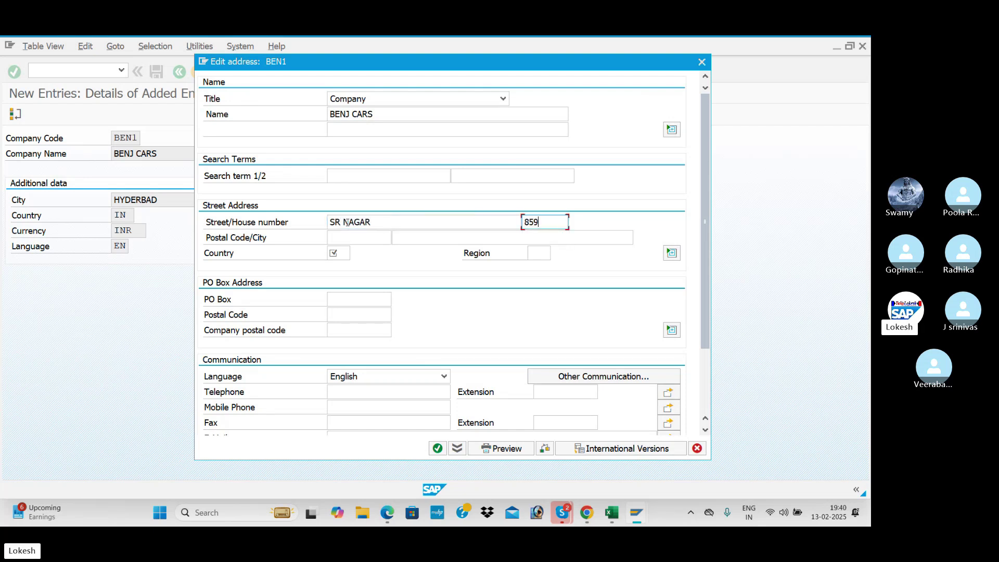
pyautogui.press('Tab')
pyautogui.write('516001')
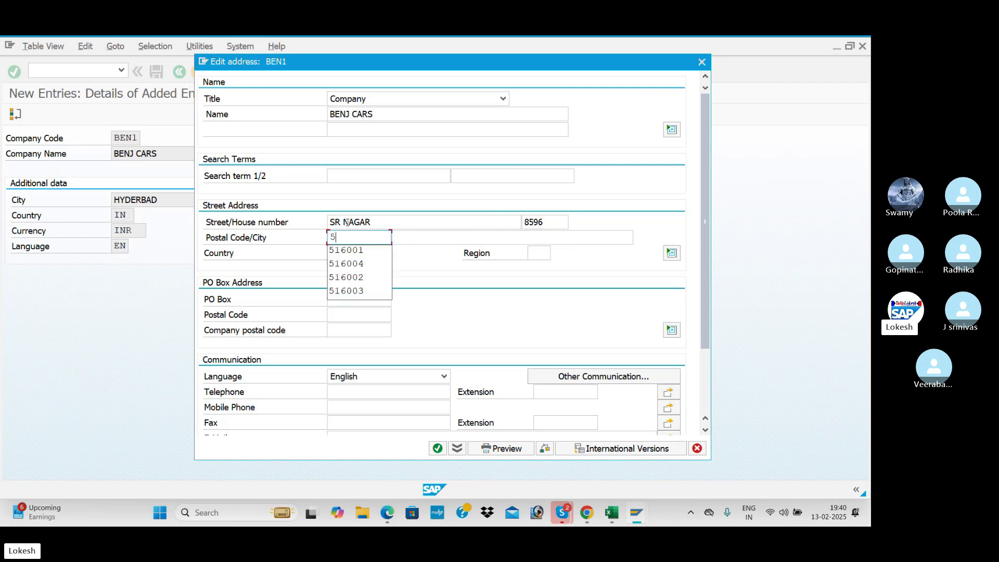
pyautogui.press('Tab')
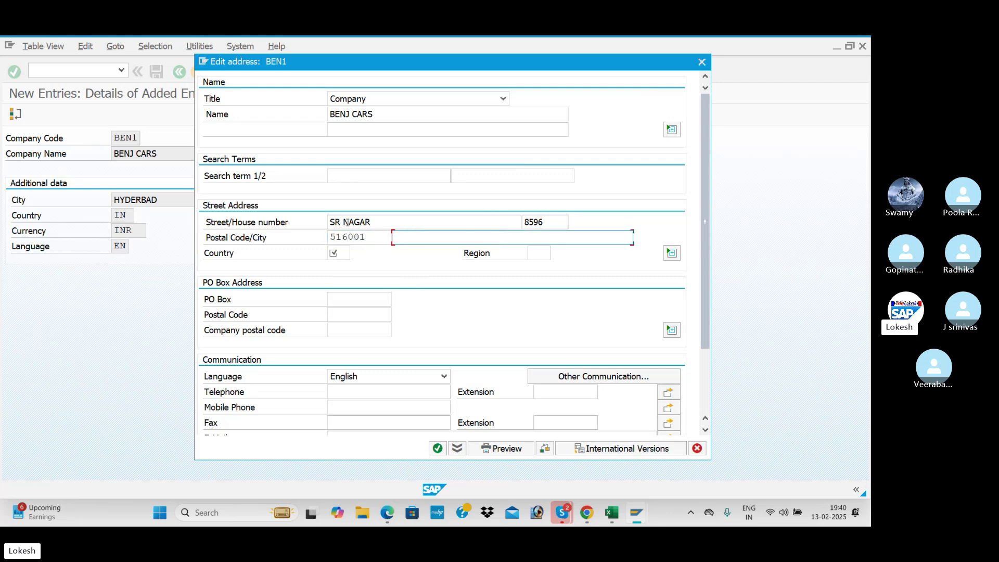
pyautogui.press('space')
pyautogui.press('Down')
pyautogui.press('Return')
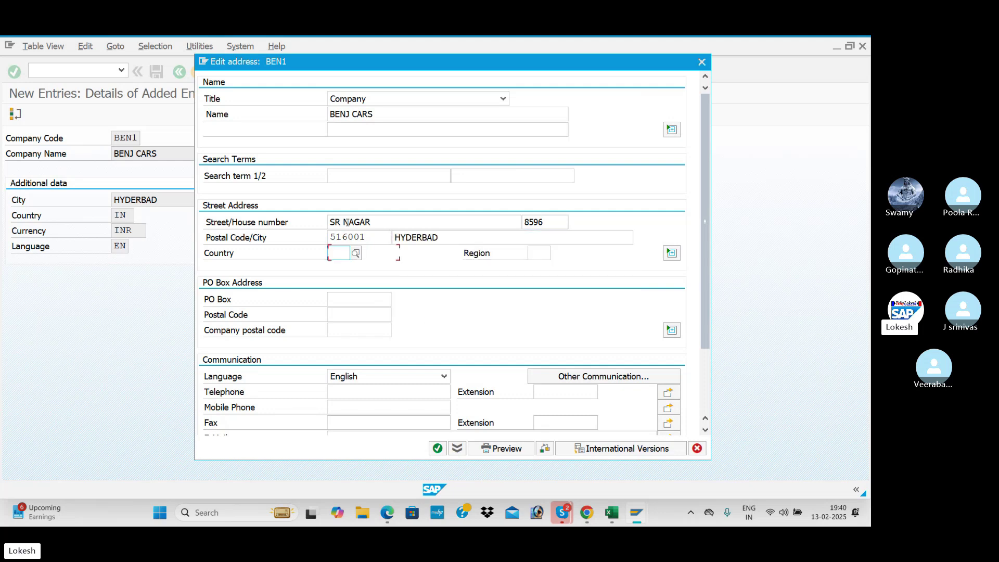
pyautogui.write('IN')
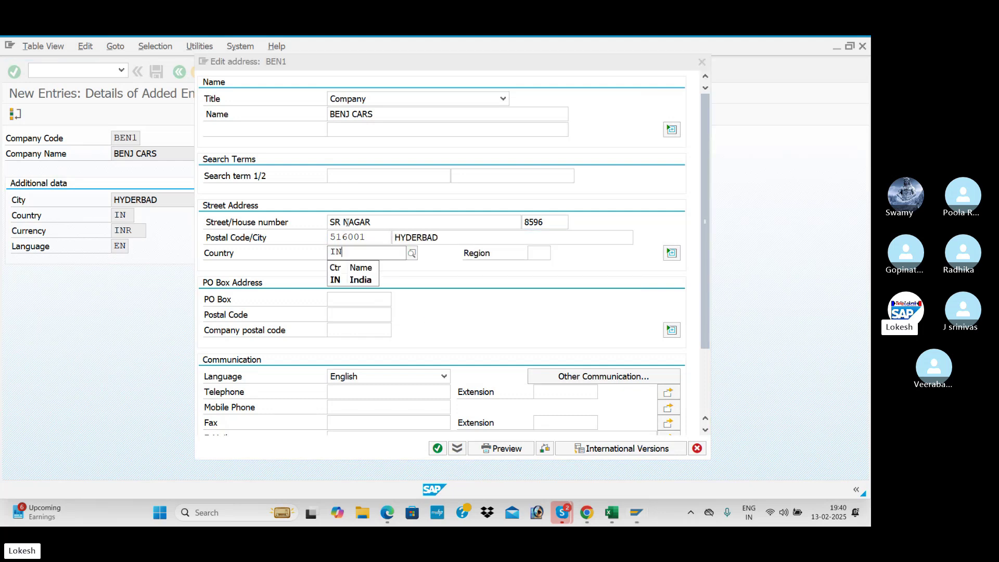
pyautogui.press('Return')
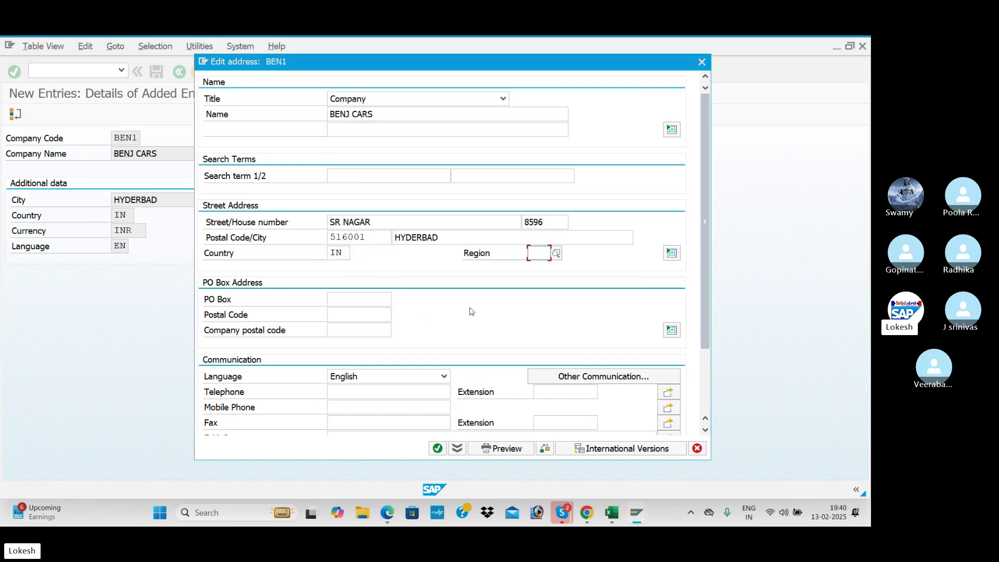
# - Set the region to 36 TELANGANA and fill in the PO box and its postal code
pyautogui.click(556, 253)
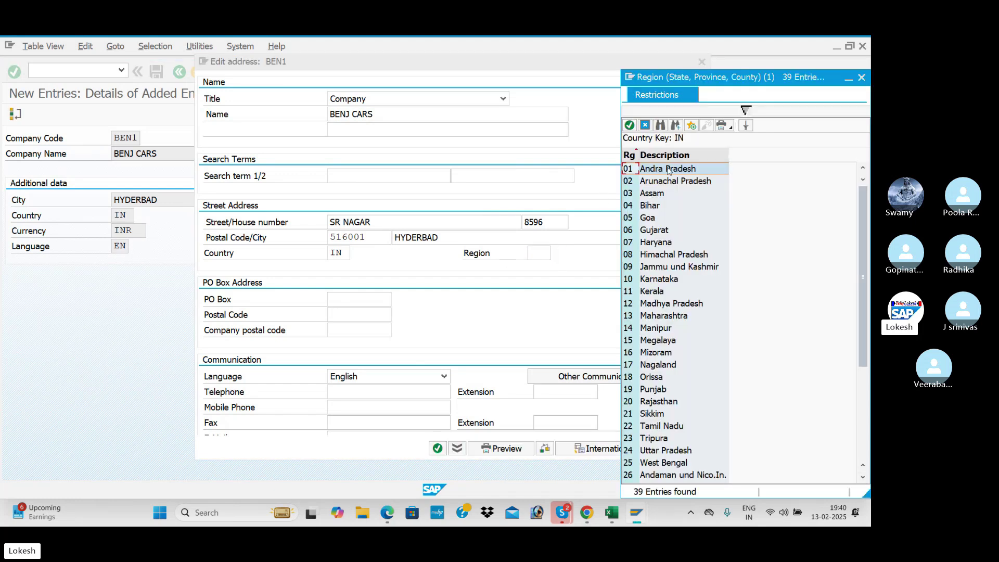
pyautogui.scroll(-5, 653, 291)
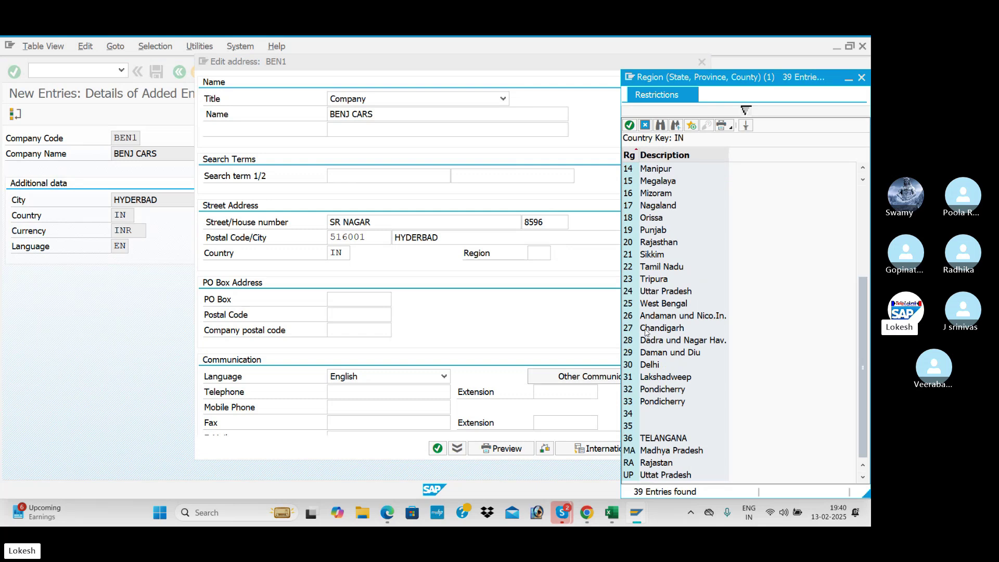
pyautogui.click(651, 439)
pyautogui.doubleClick(651, 439)
pyautogui.click(357, 298)
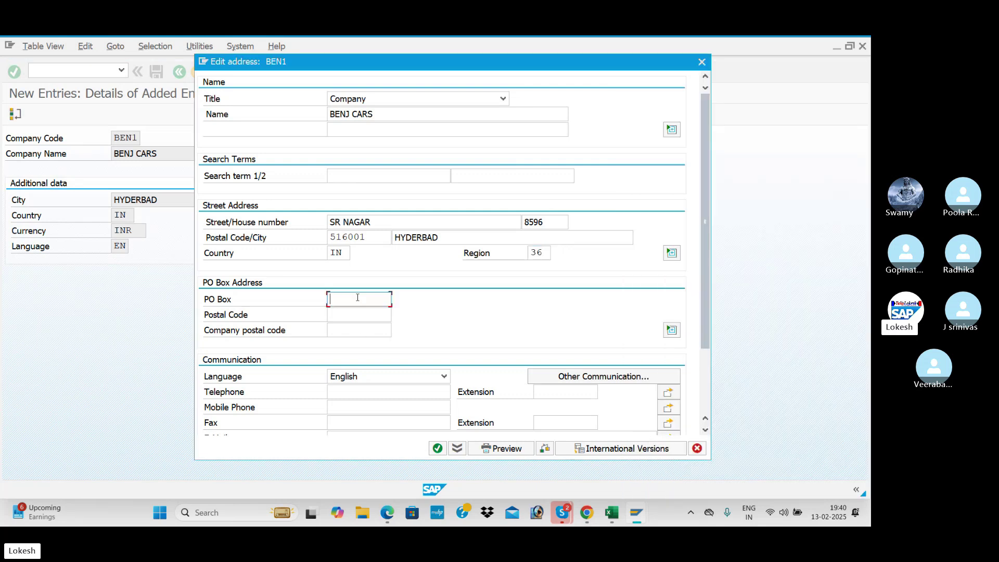
pyautogui.write('516001')
pyautogui.press('Tab')
pyautogui.write('516001')
pyautogui.press('Tab')
pyautogui.scroll(-3, 346, 301)
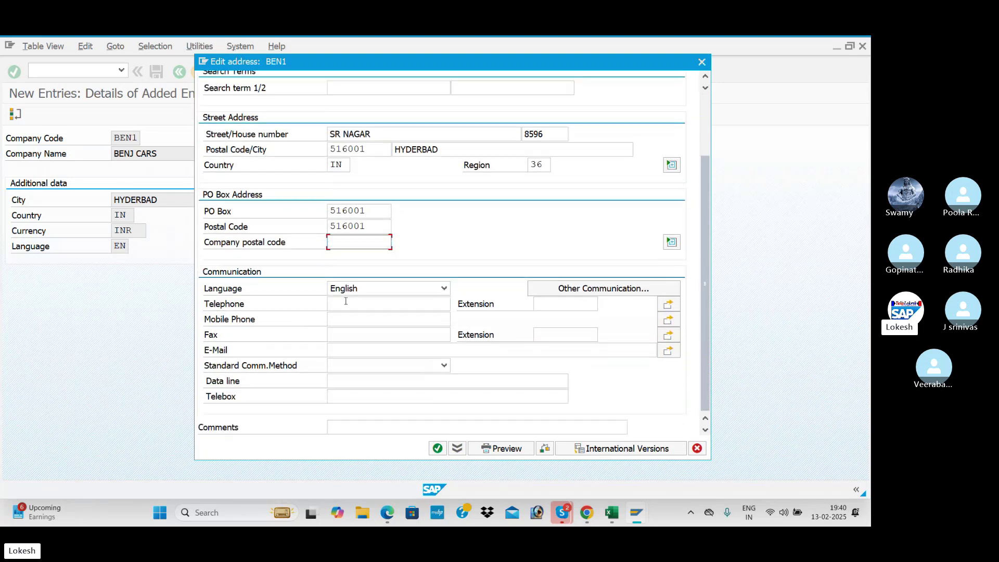
# - Add the company's telephone, mobile and fax numbers and e-mail address
pyautogui.click(331, 306)
pyautogui.press('Tab')
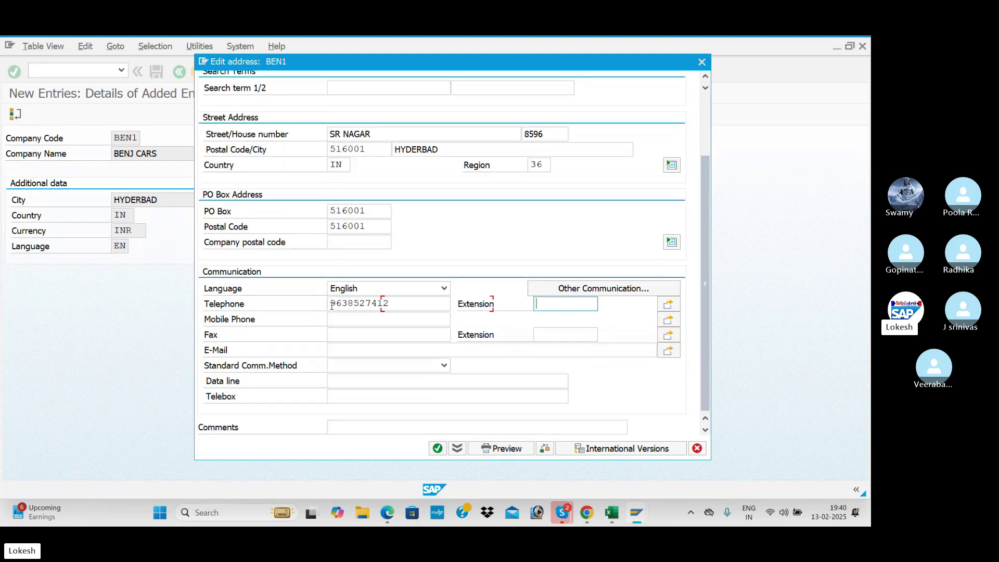
pyautogui.click(354, 323)
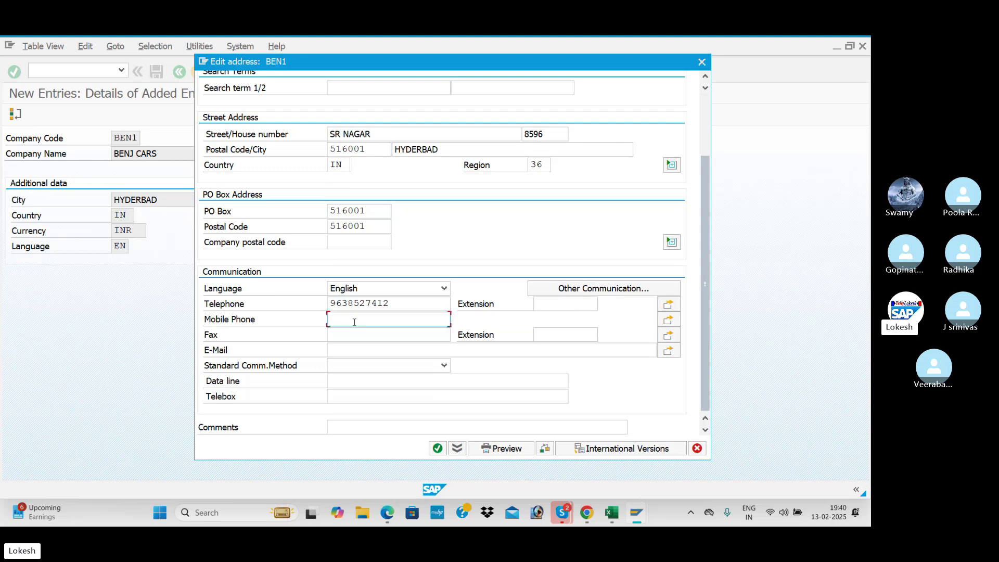
pyautogui.write('987654321')
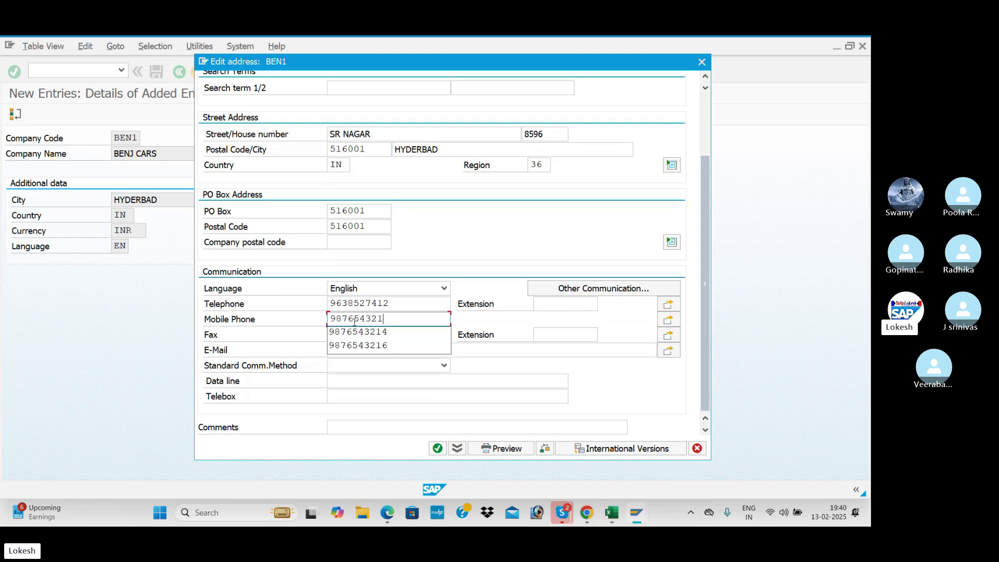
pyautogui.write('4')
pyautogui.click(362, 337)
pyautogui.write('84522')
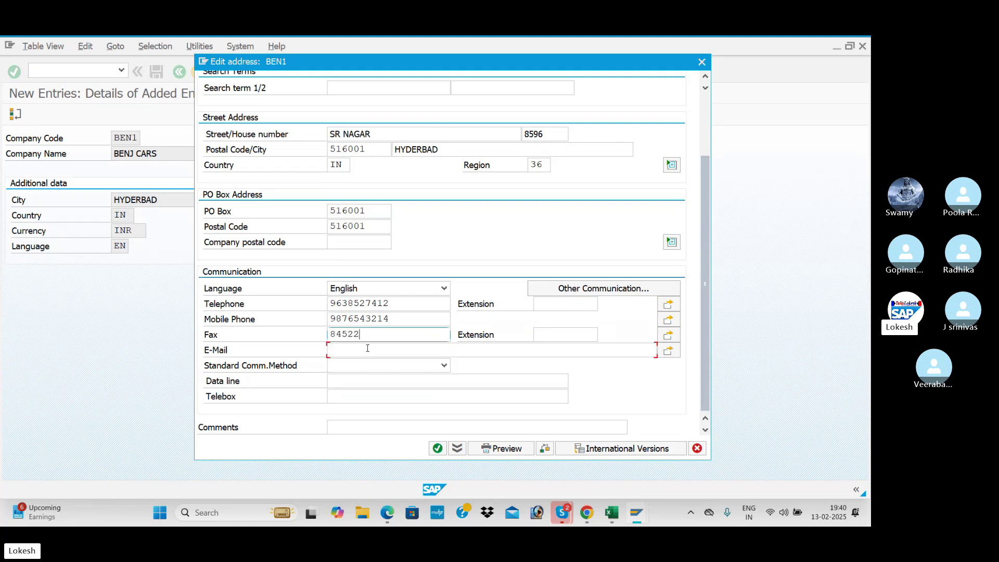
pyautogui.click(367, 348)
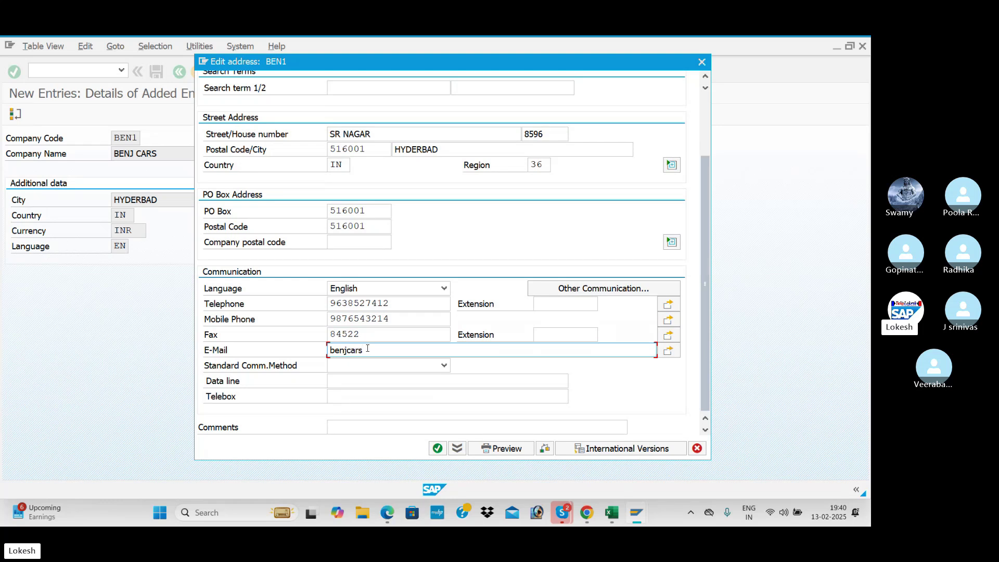
# - Confirm the address and save BEN1 under a new request titled 'Creation of Company Code for BENJ'
pyautogui.click(437, 448)
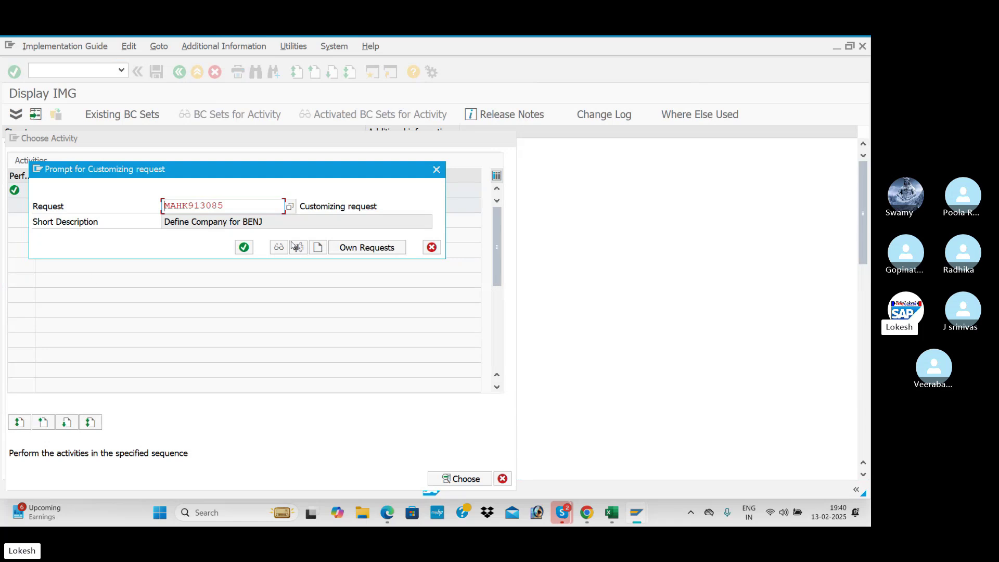
pyautogui.click(317, 248)
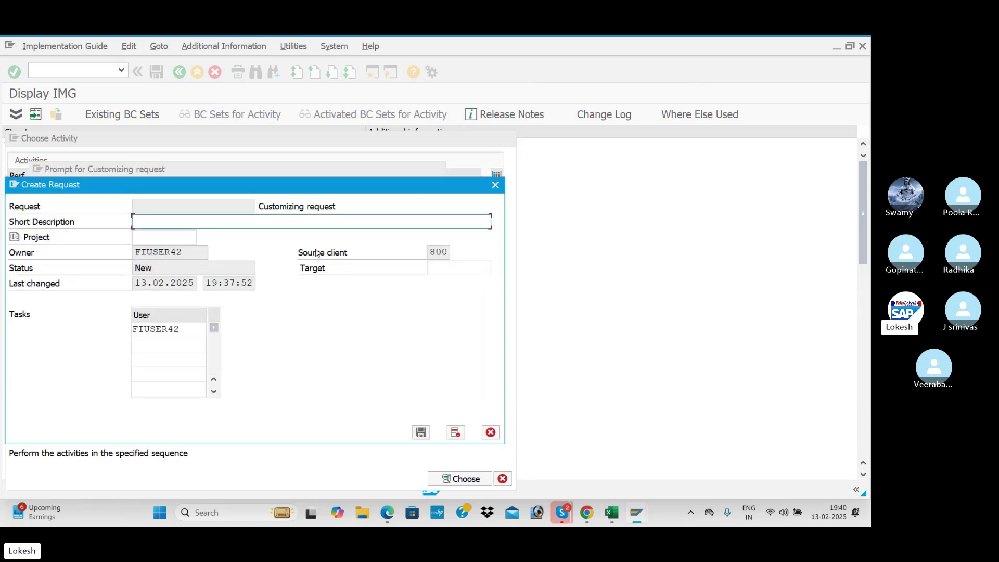
pyautogui.moveTo(297, 183); pyautogui.dragTo(476, 189)
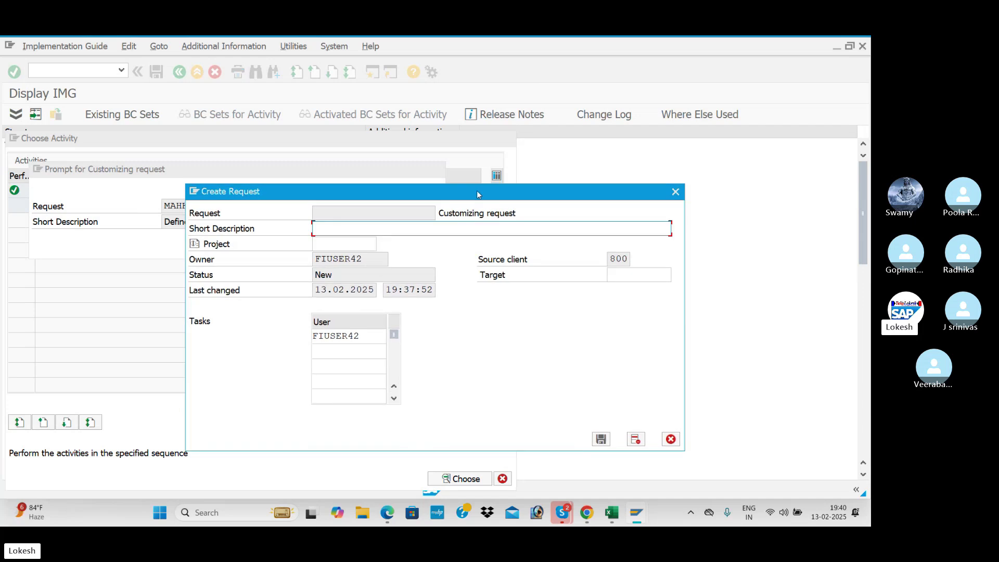
pyautogui.hotkey('alt', 'Tab')
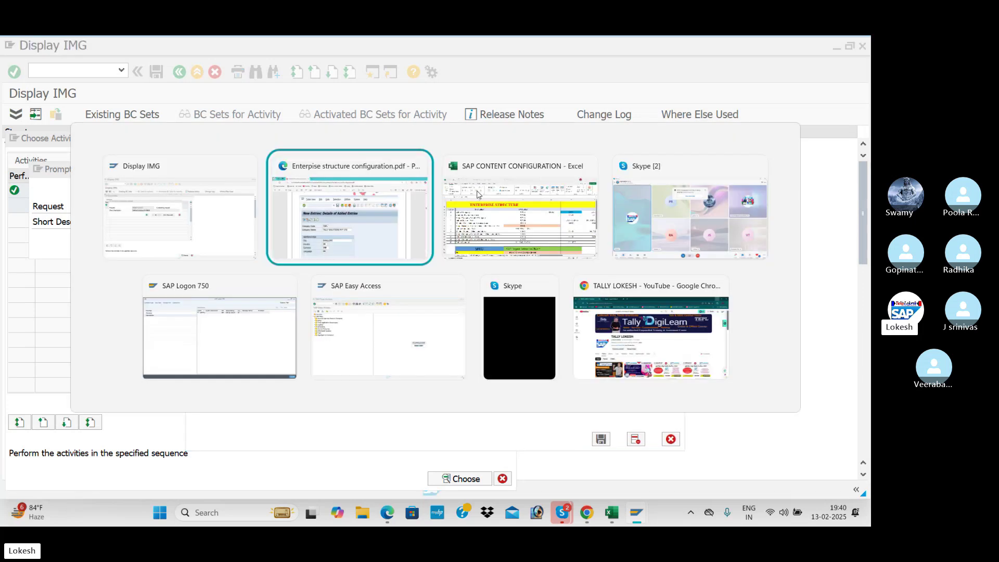
pyautogui.click(477, 193)
pyautogui.click(220, 247)
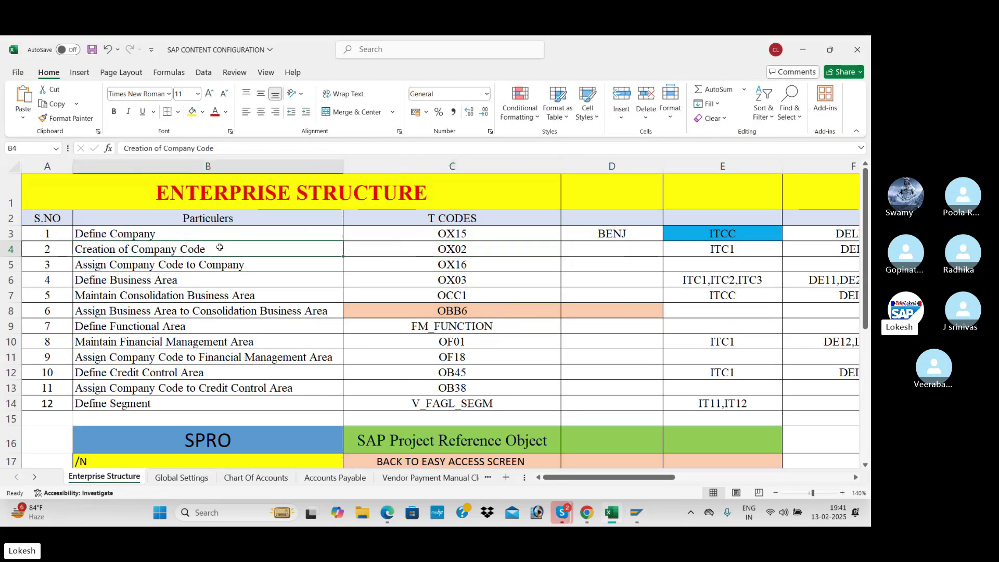
pyautogui.hotkey('ctrl', 'c')
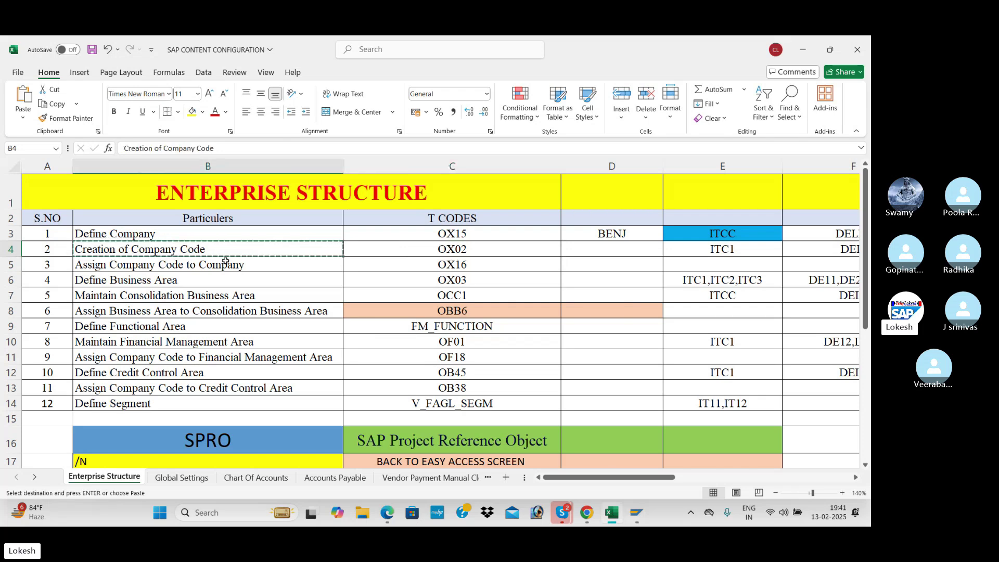
pyautogui.hotkey('alt', 'Tab')
pyautogui.hotkey('ctrl', 'v')
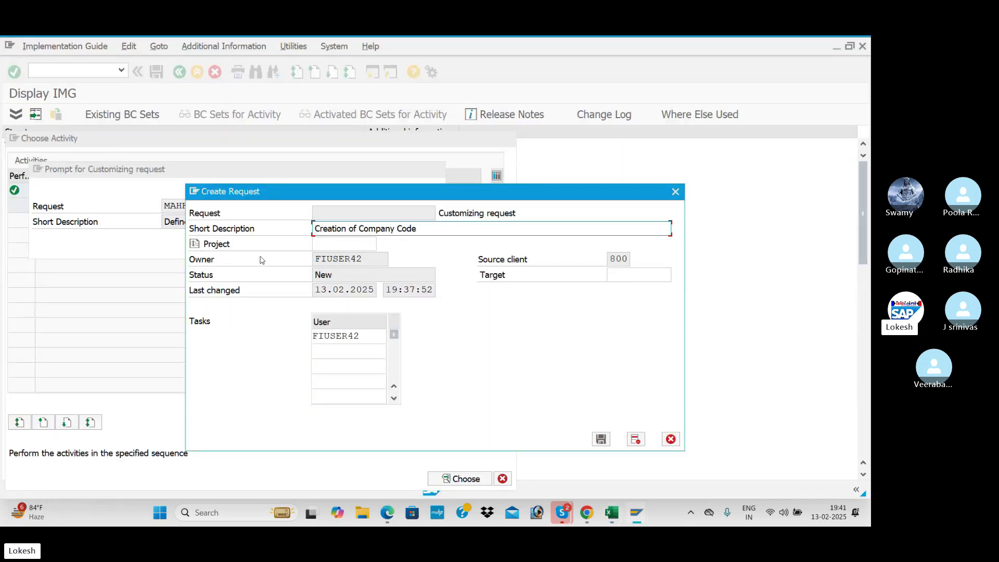
pyautogui.write('for BENJ')
pyautogui.click(602, 440)
pyautogui.click(250, 251)
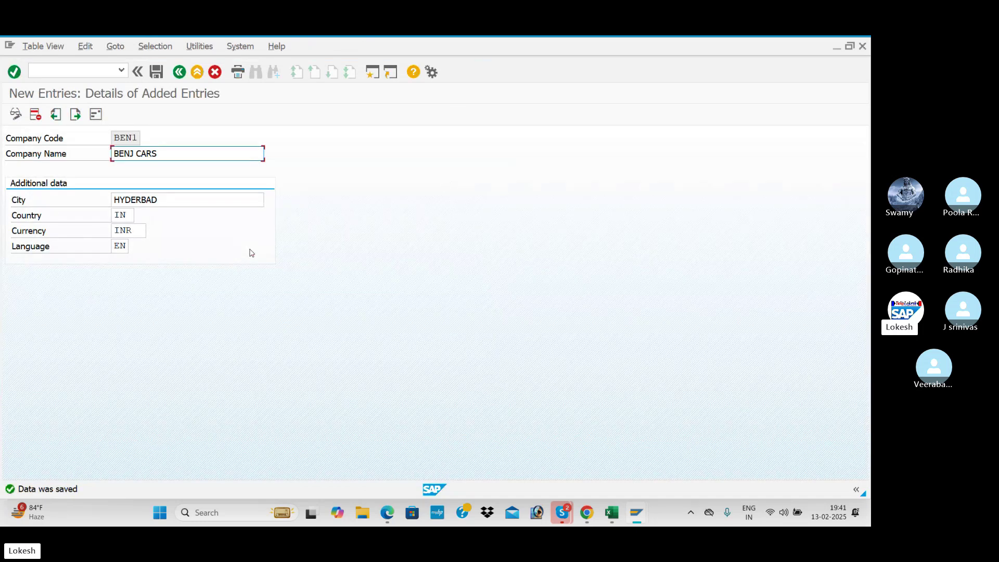
# - Enter BEN1 in tracker cell D4, beside Creation of Company Code (OX02)
pyautogui.hotkey('alt', 'Tab')
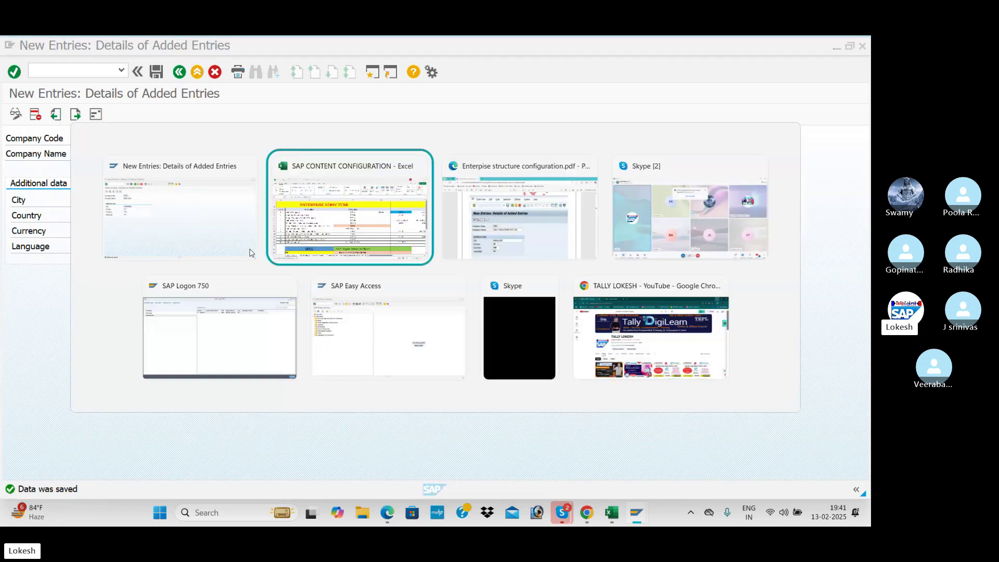
pyautogui.click(601, 251)
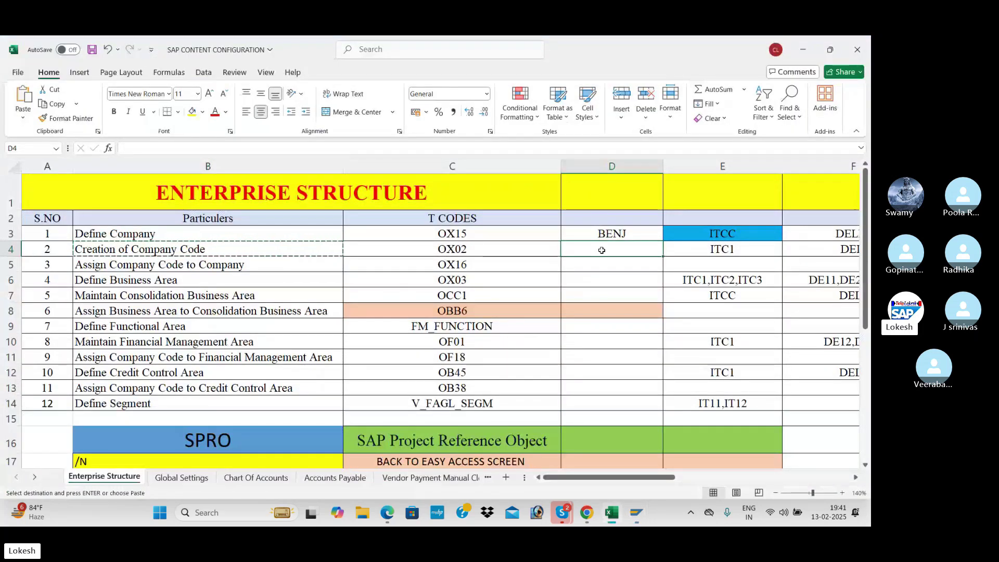
pyautogui.write('BEN1')
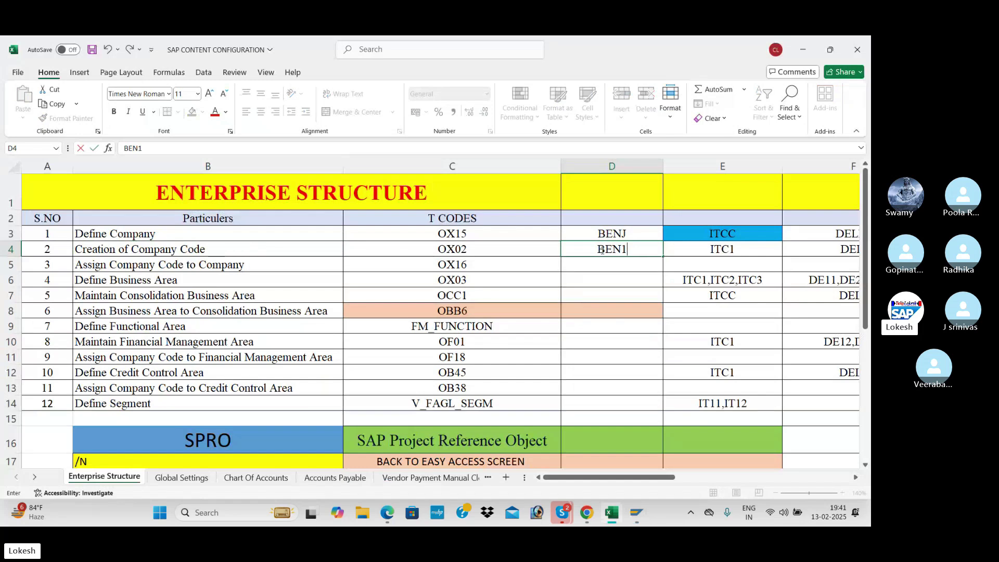
pyautogui.press('Return')
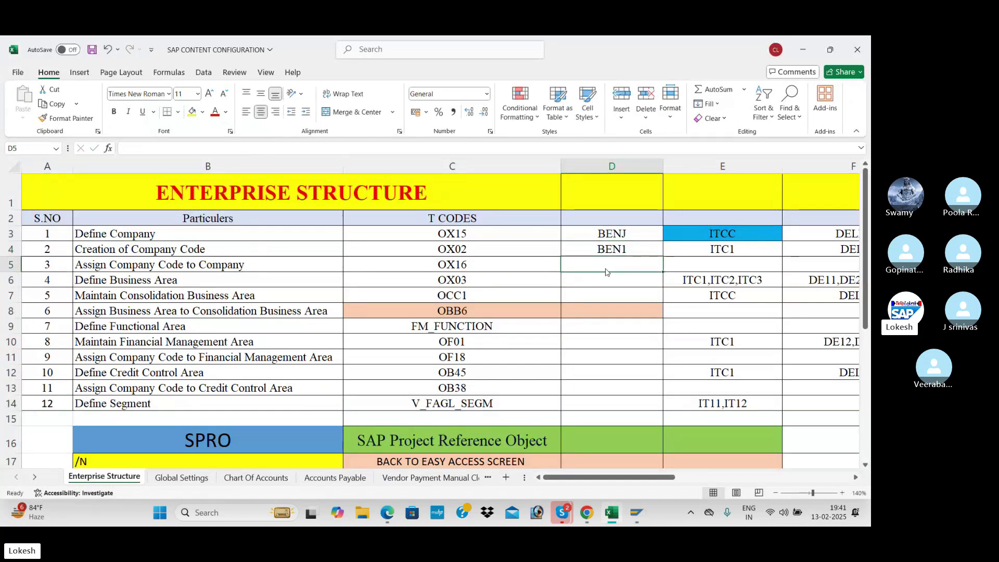
pyautogui.hotkey('alt', 'Tab')
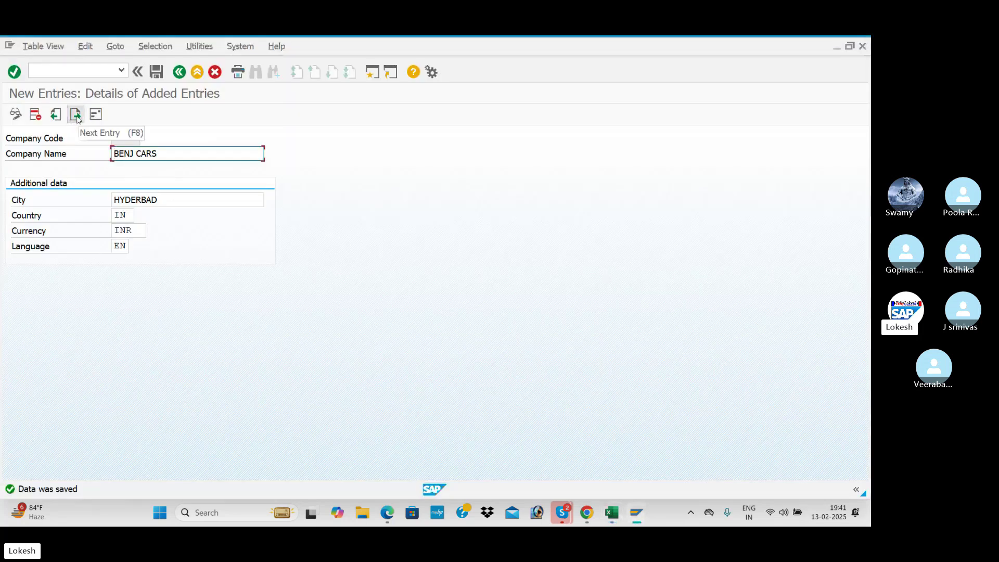
# - Open a blank next company code entry, then attempt to back out of it
pyautogui.click(76, 116)
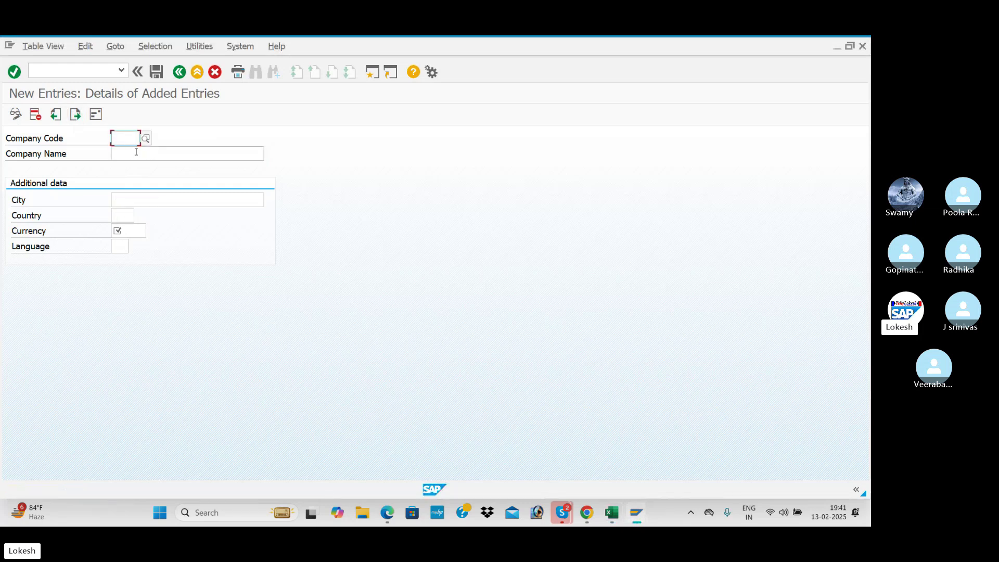
pyautogui.click(154, 156)
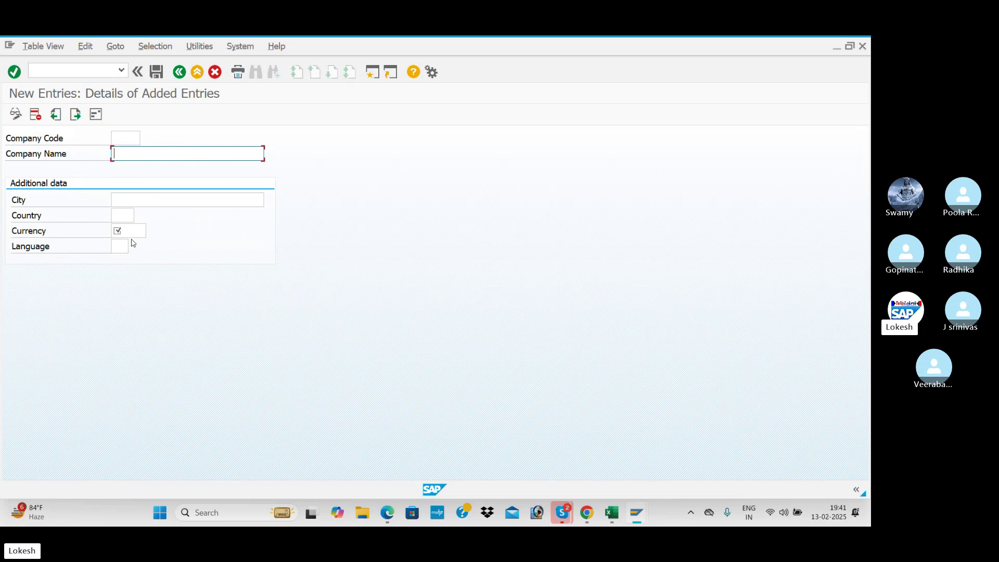
pyautogui.click(179, 73)
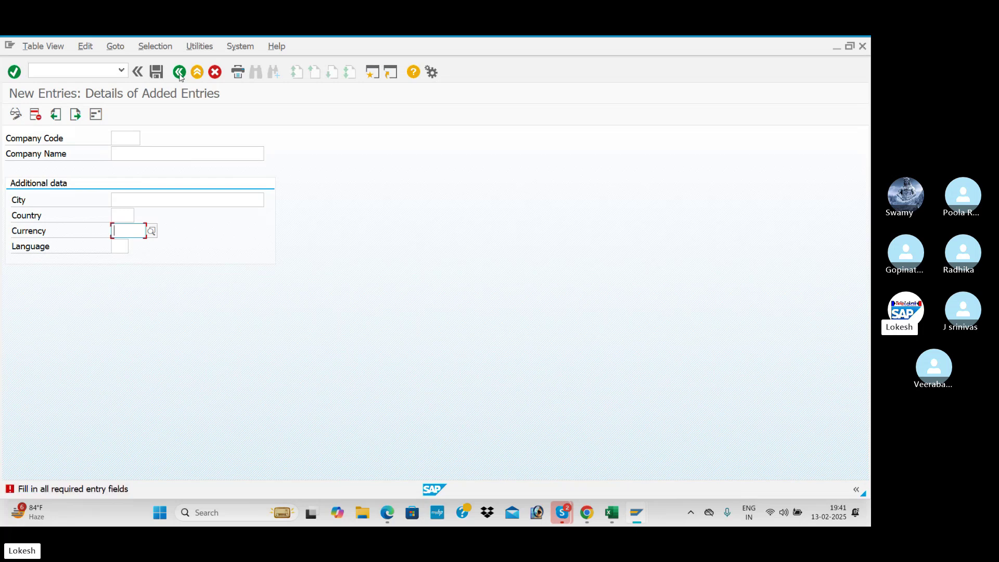
pyautogui.click(181, 74)
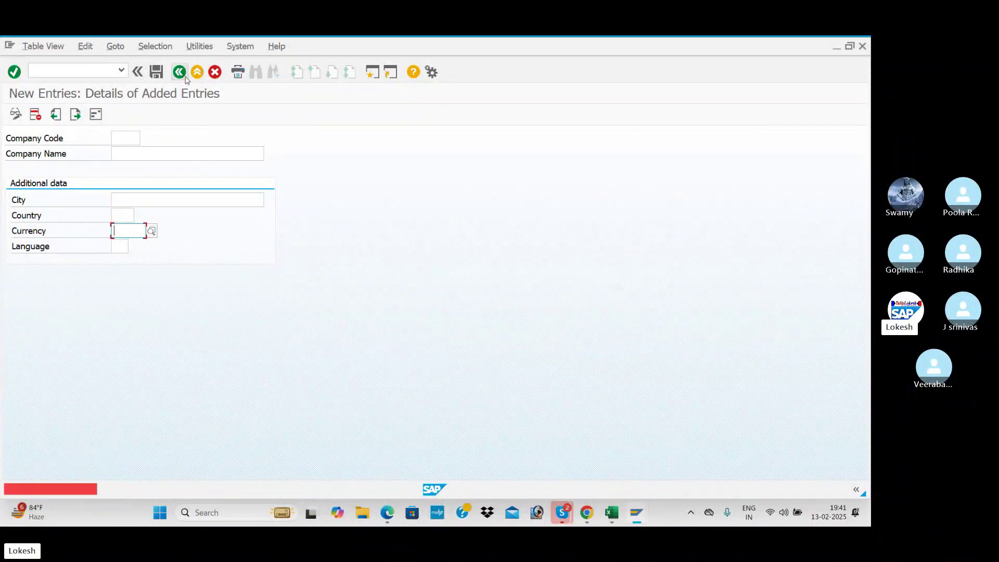
pyautogui.click(89, 73)
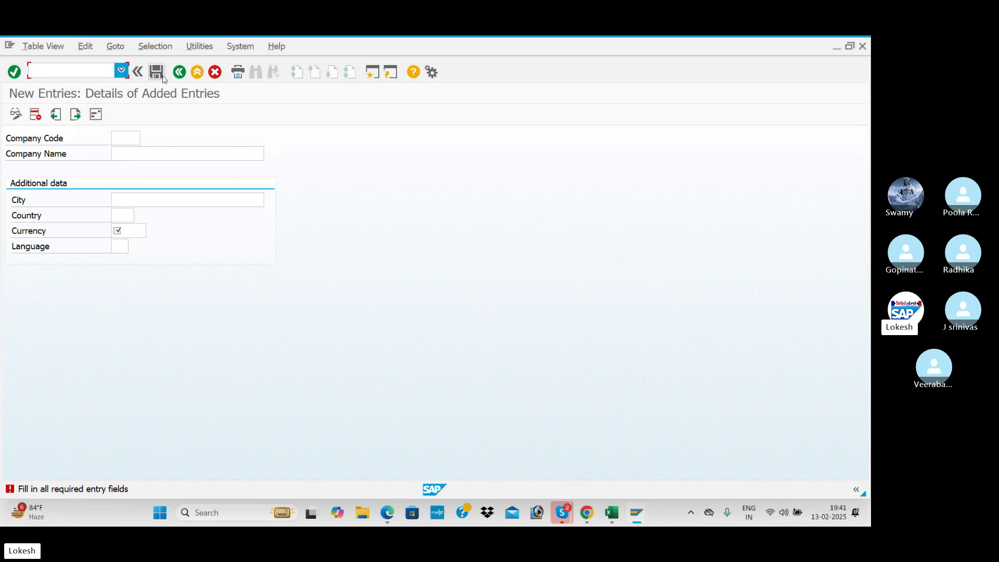
# - Leave the entry screen with /n and launch transaction SPRO
pyautogui.click(201, 76)
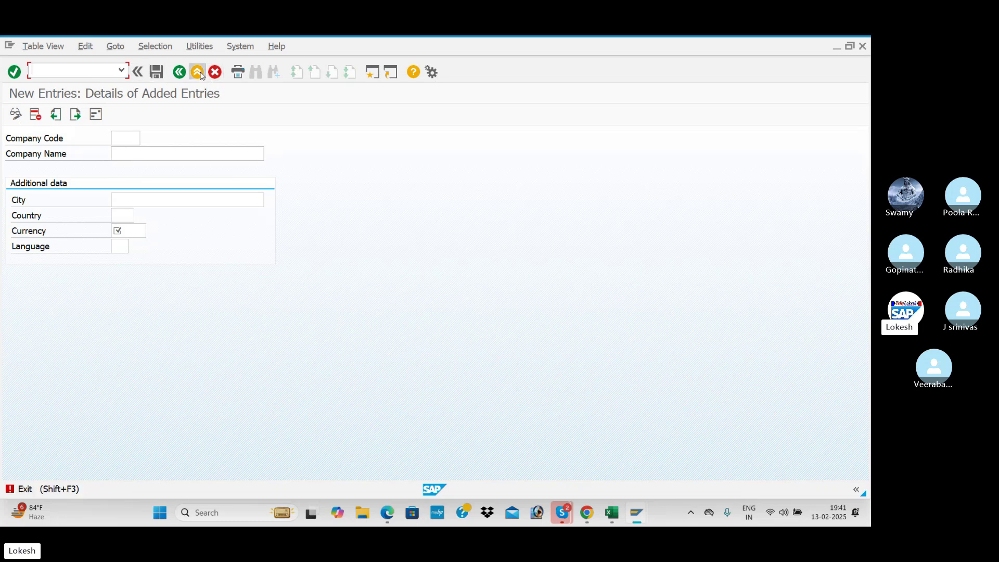
pyautogui.click(90, 72)
pyautogui.write('/n')
pyautogui.press('Return')
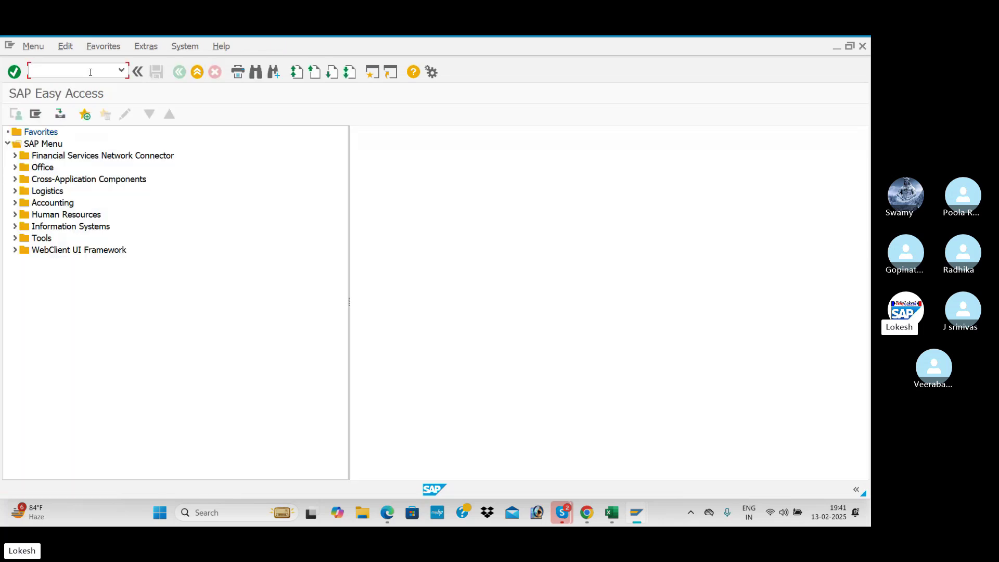
pyautogui.write('spro')
pyautogui.press('Return')
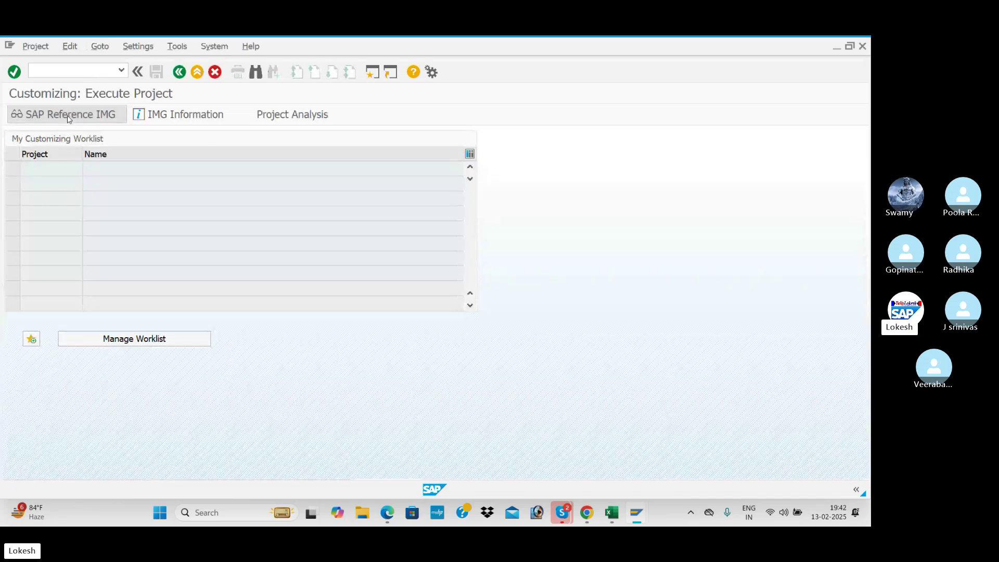
# - Open the SAP Reference IMG and expand Enterprise Structure › Definition › Financial Accounting
pyautogui.click(74, 115)
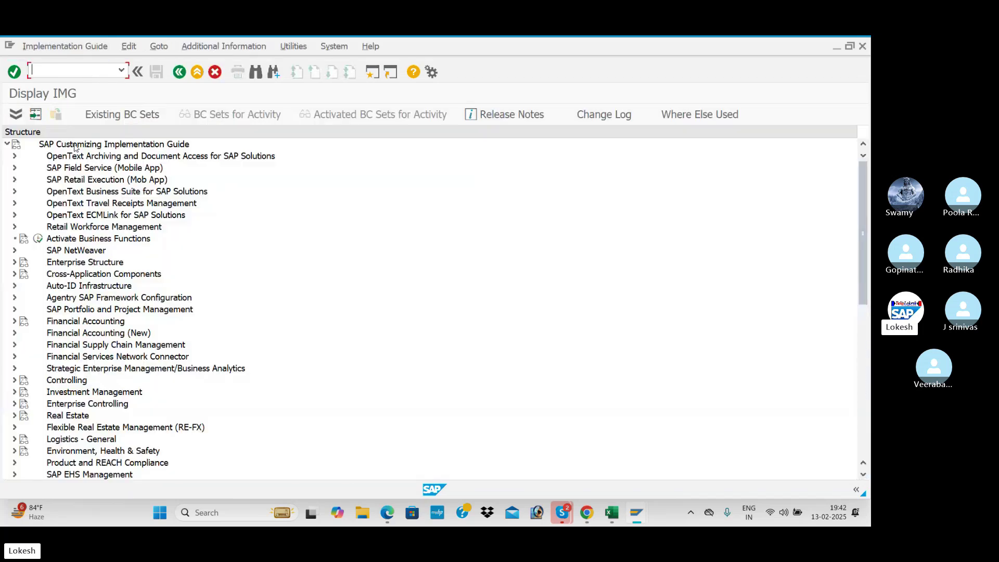
pyautogui.click(15, 263)
pyautogui.click(22, 286)
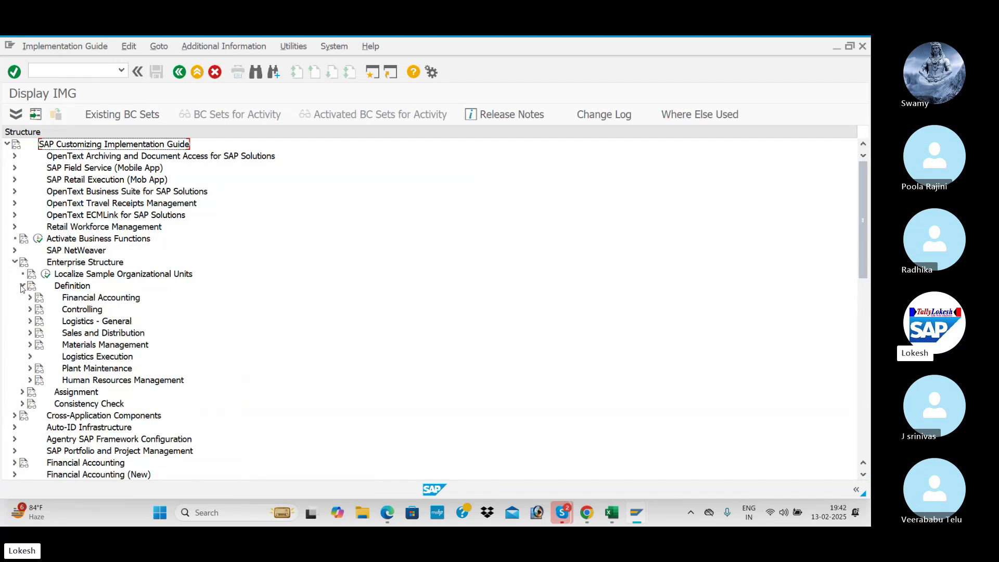
pyautogui.click(30, 298)
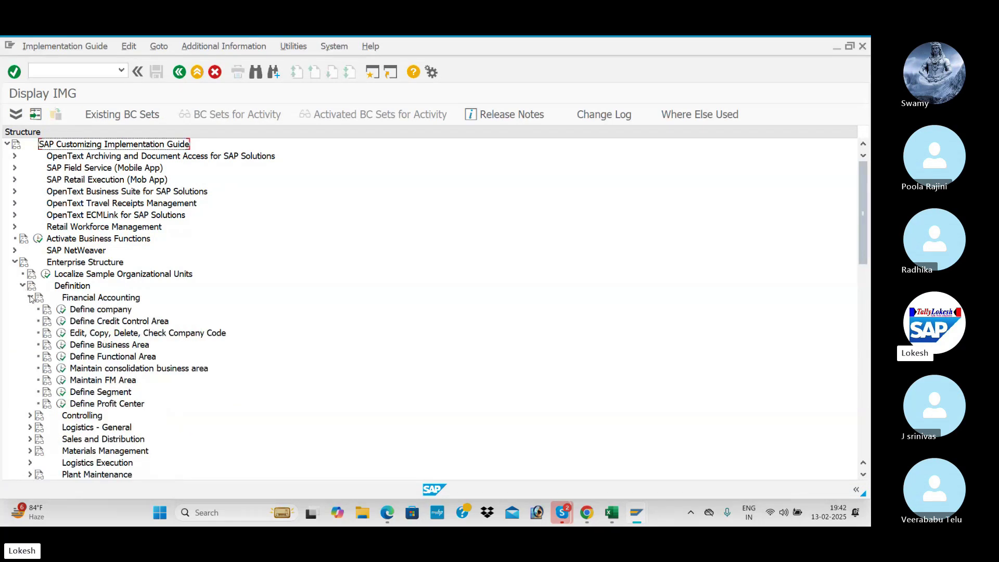
pyautogui.hotkey('alt', 'Tab')
pyautogui.hotkey('alt', 'Tab')
# - Scroll the PDF notes to page 6, Assign Company Code to company (OX16), then return to SAP
pyautogui.scroll(-4, 255, 350)
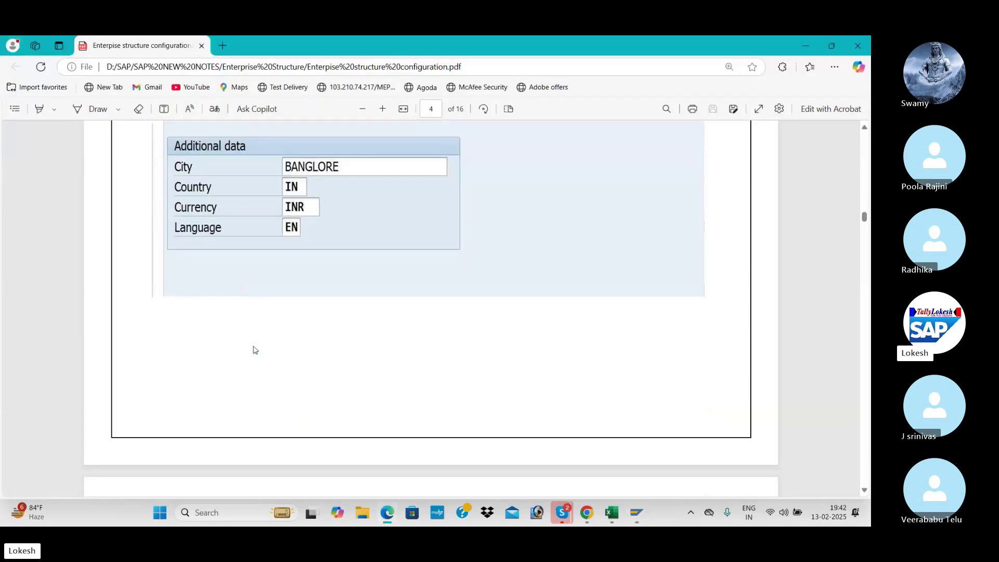
pyautogui.scroll(-12, 255, 350)
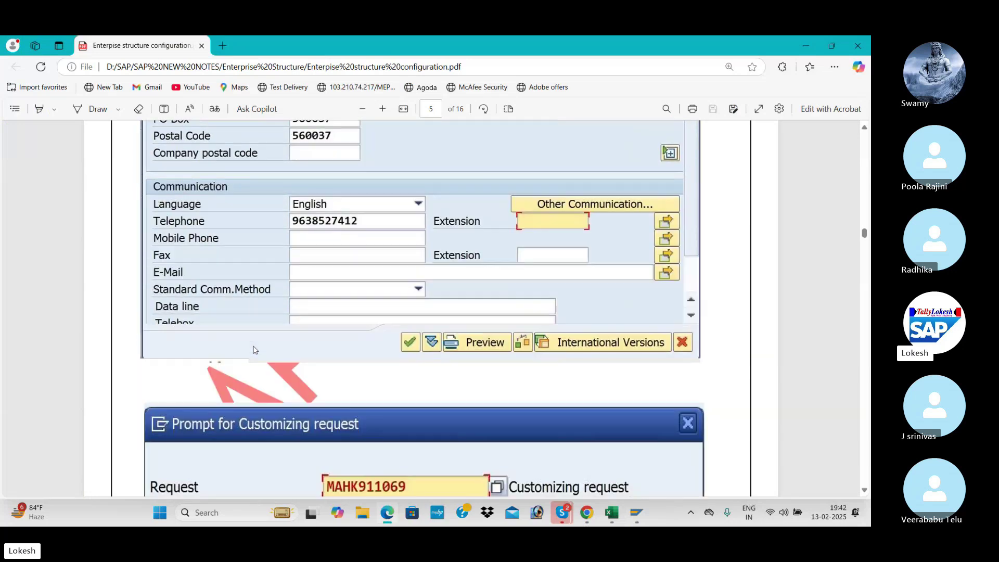
pyautogui.scroll(-10, 255, 349)
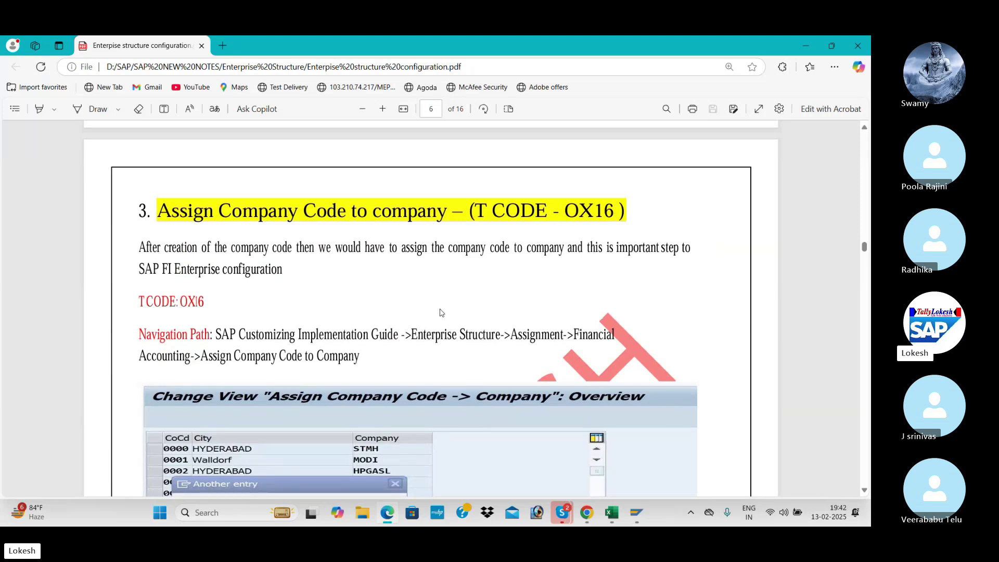
pyautogui.scroll(-2, 414, 326)
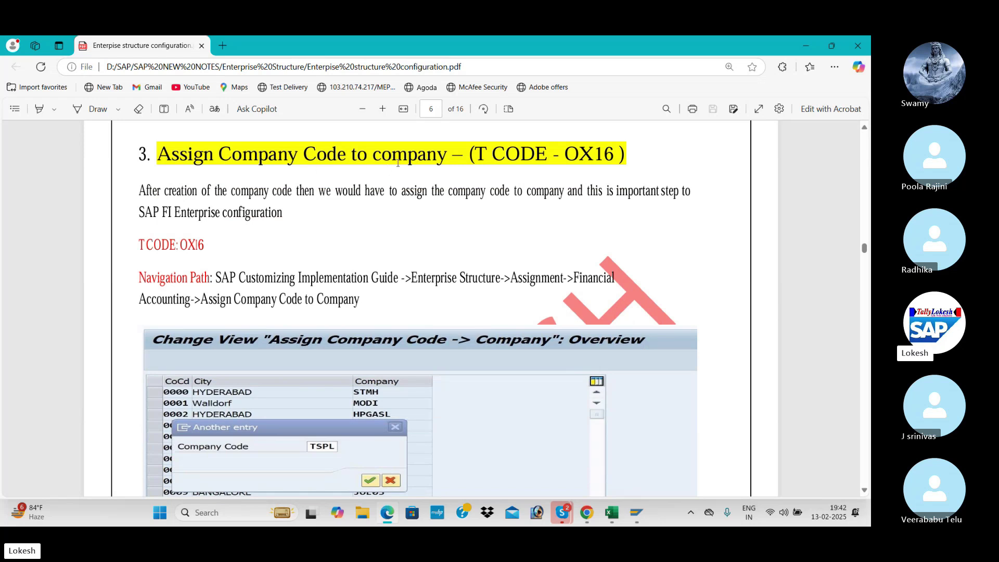
pyautogui.hotkey('alt', 'Tab')
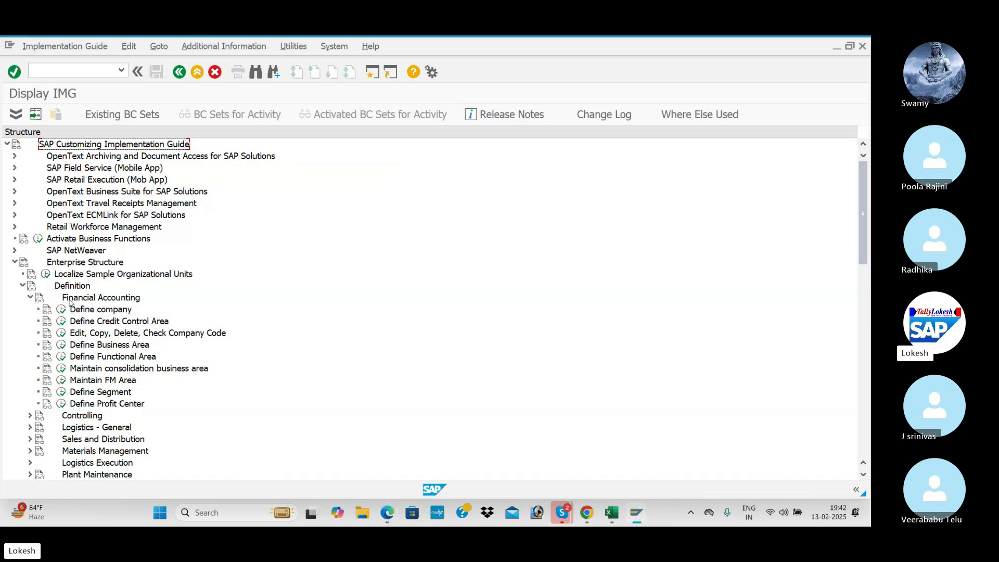
# - Run 'Assign company code to company' under Assignment > Financial Accounting in the IMG tree
pyautogui.click(30, 298)
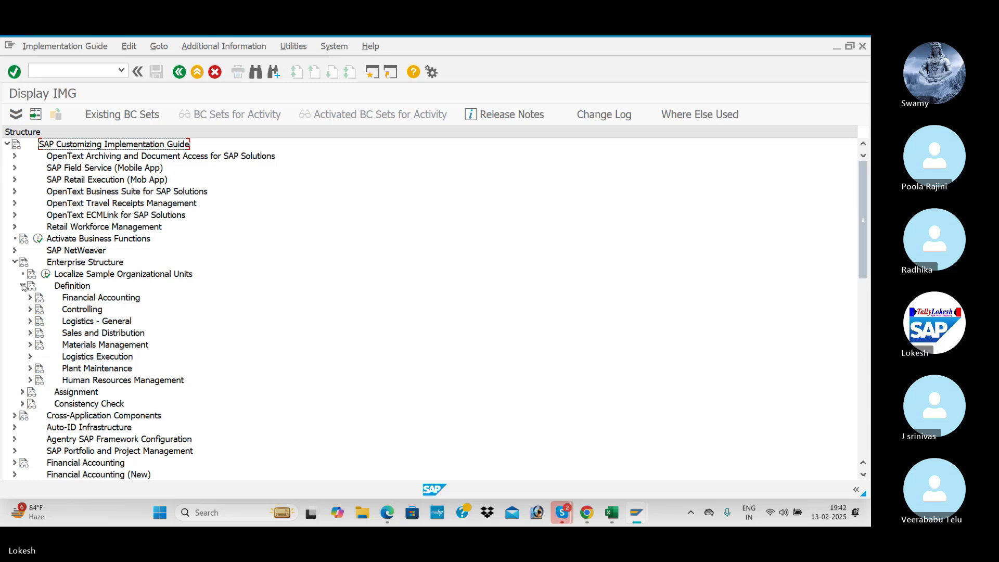
pyautogui.click(22, 287)
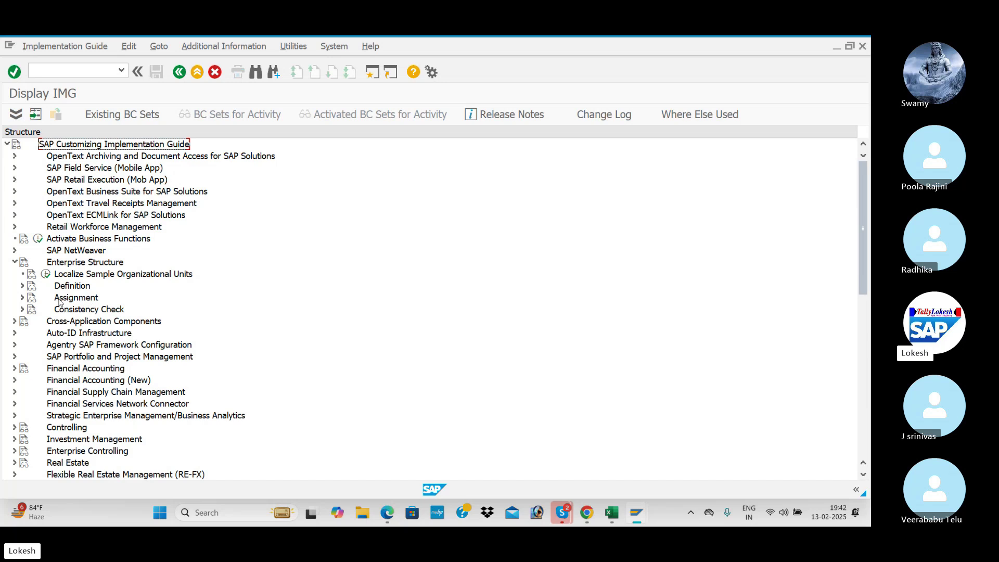
pyautogui.click(23, 299)
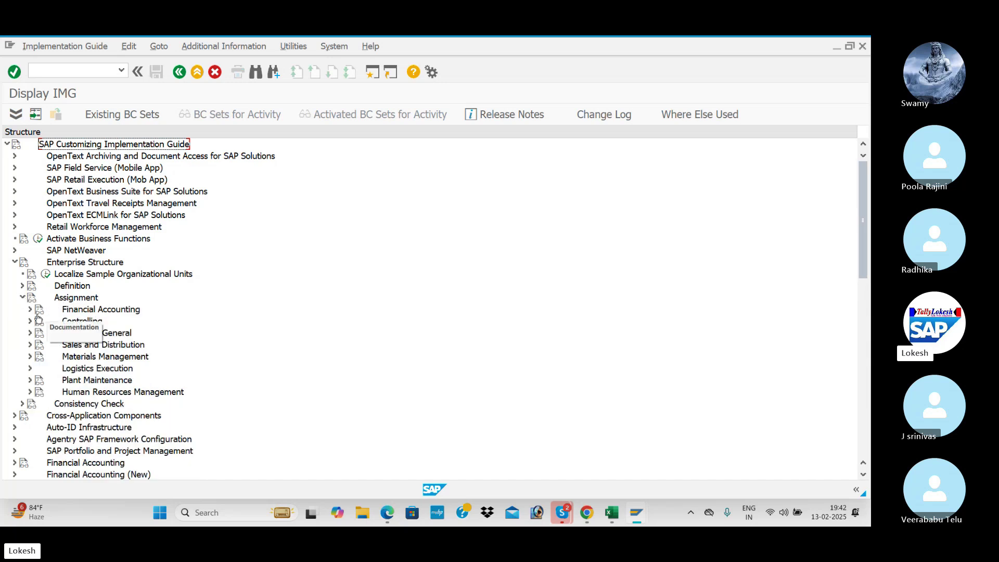
pyautogui.click(30, 309)
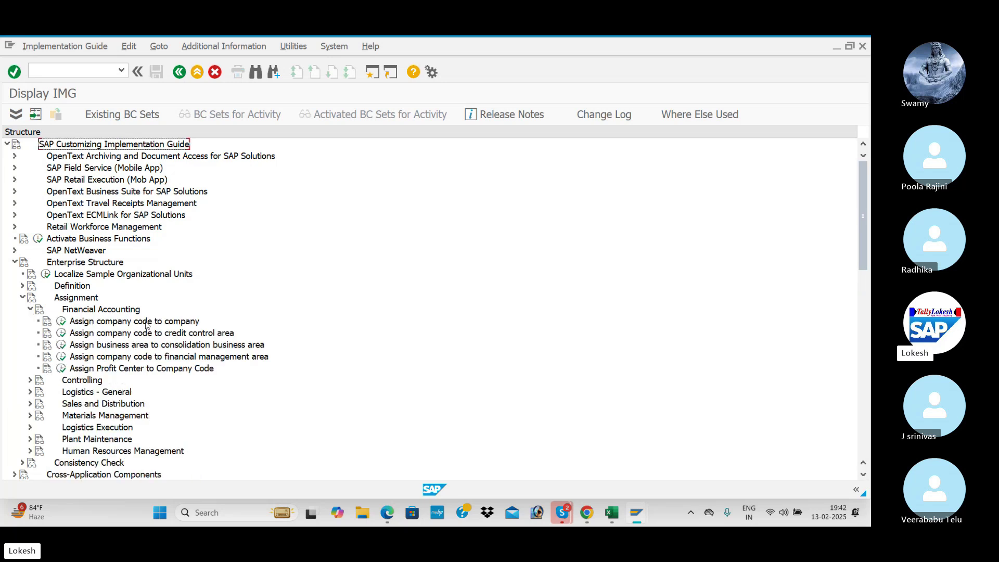
pyautogui.click(61, 322)
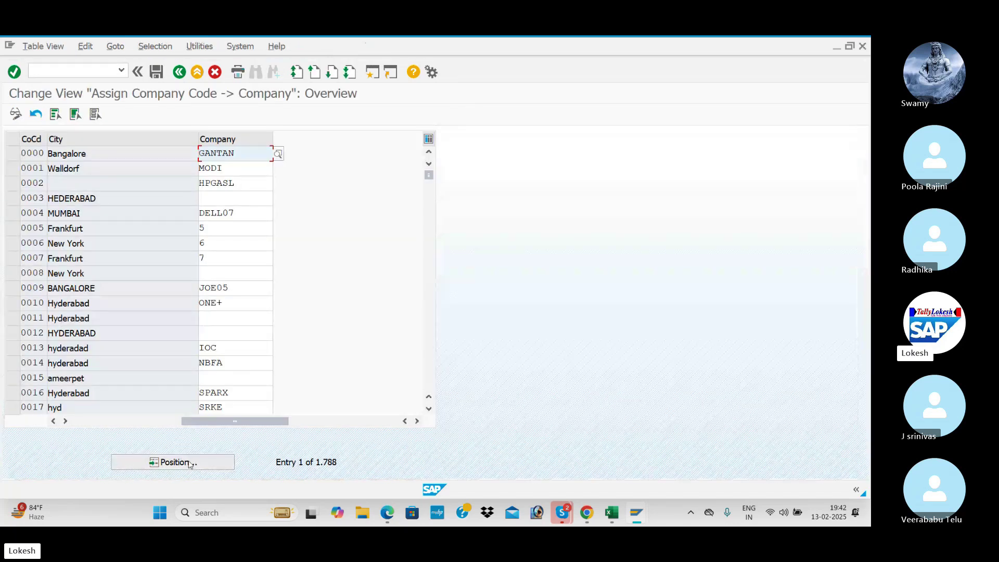
# - Position the company assignment table on company code BEN1
pyautogui.click(189, 464)
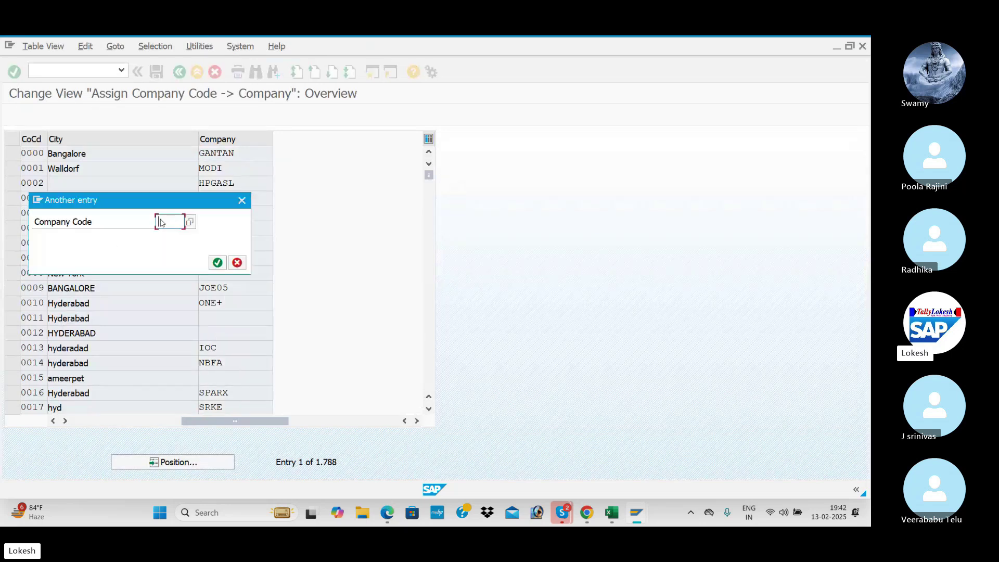
pyautogui.moveTo(168, 203); pyautogui.dragTo(381, 239)
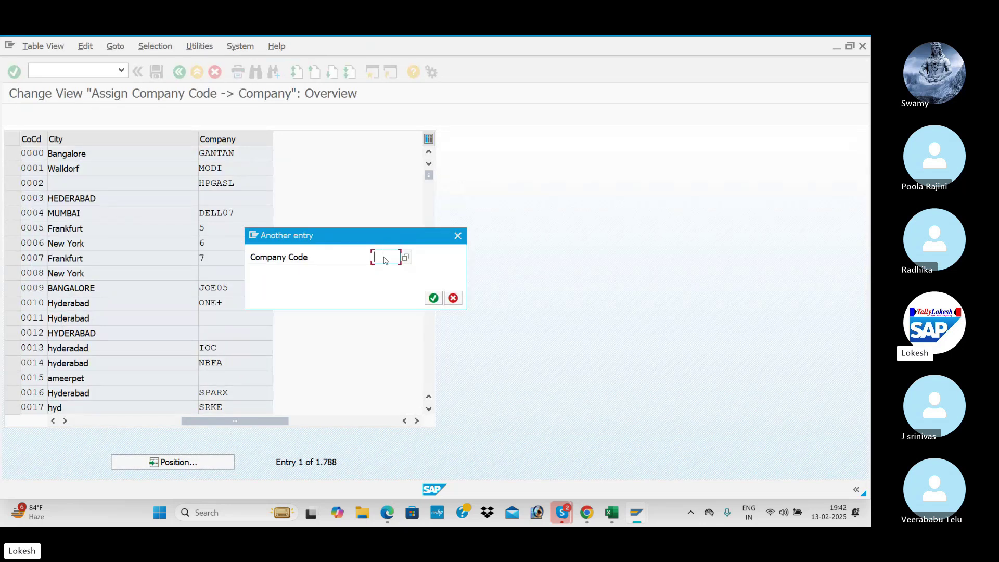
pyautogui.hotkey('alt', 'Tab')
pyautogui.hotkey('alt', 'Tab')
pyautogui.hotkey('alt', 'Tab')
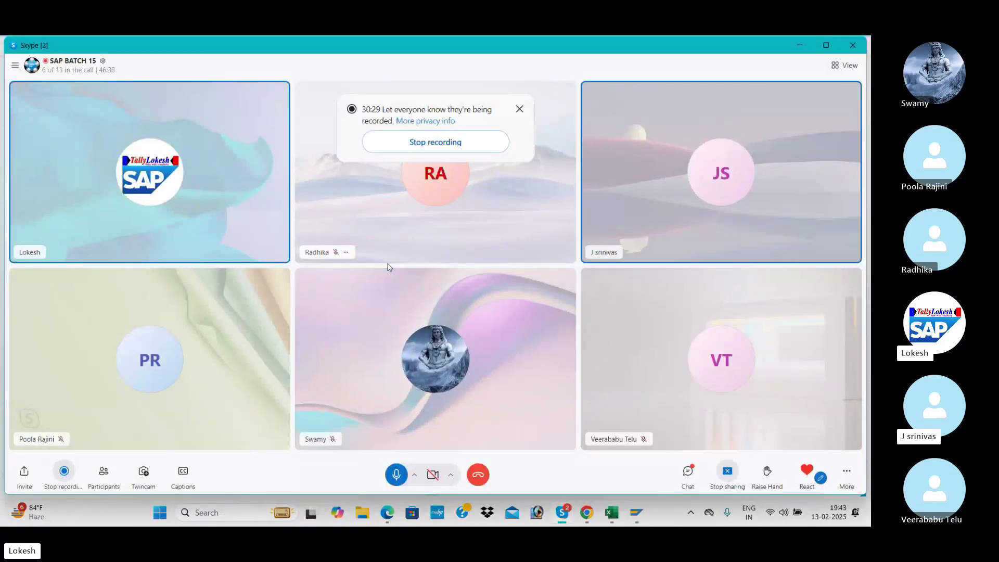
pyautogui.hotkey('alt', 'Tab')
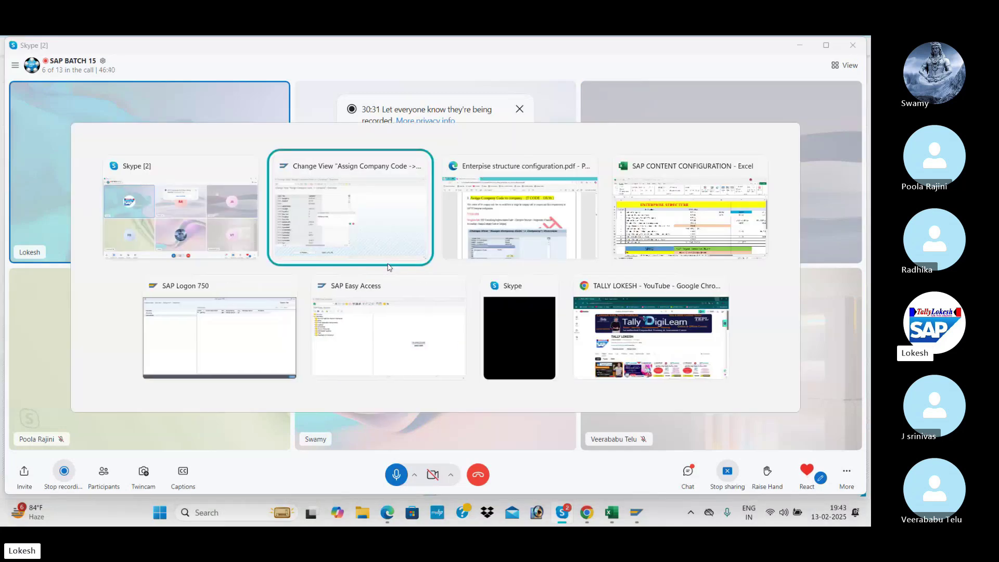
pyautogui.write('BEN1')
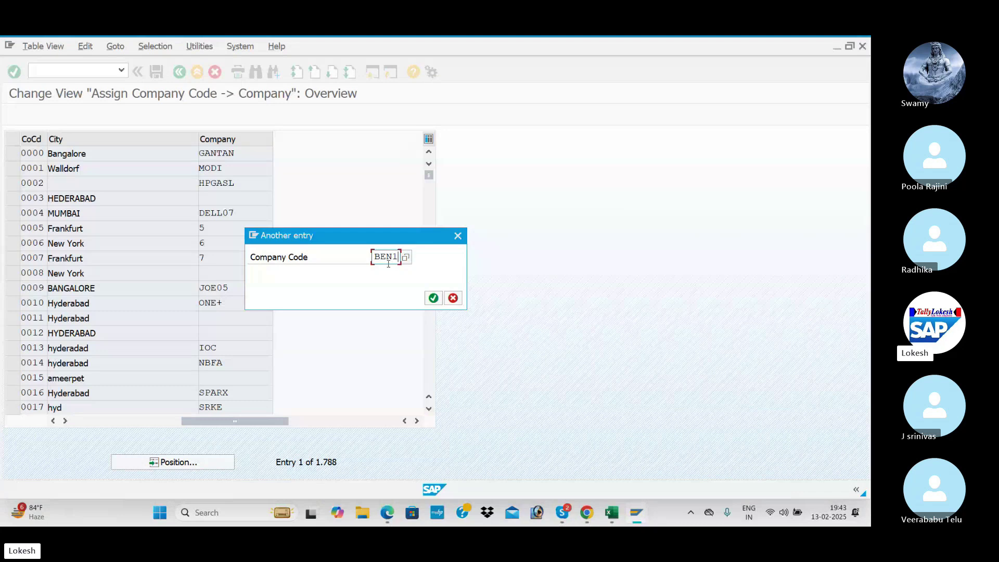
pyautogui.press('Return')
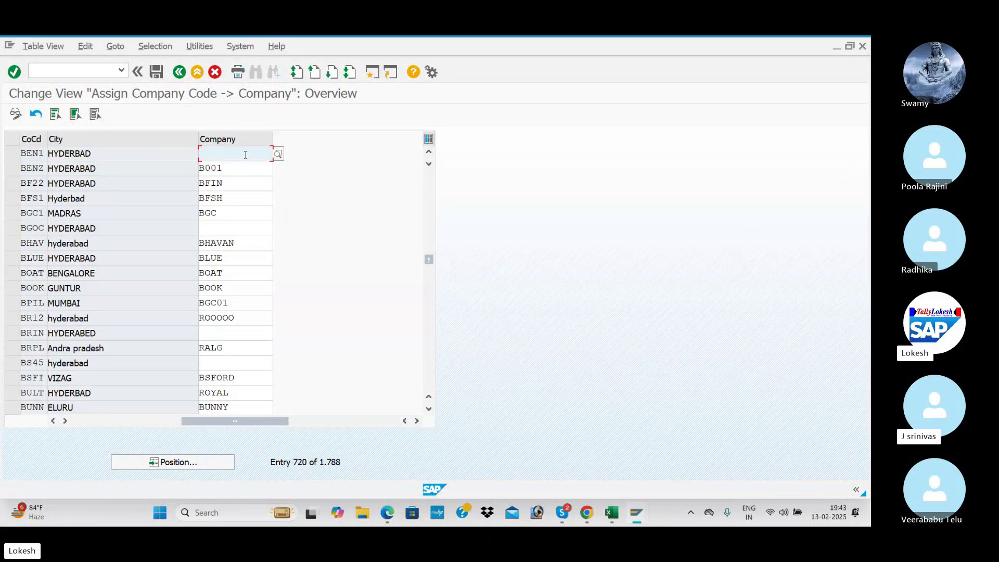
# - Enter company BENJ for code BEN1 and save the assignment
pyautogui.write('BE')
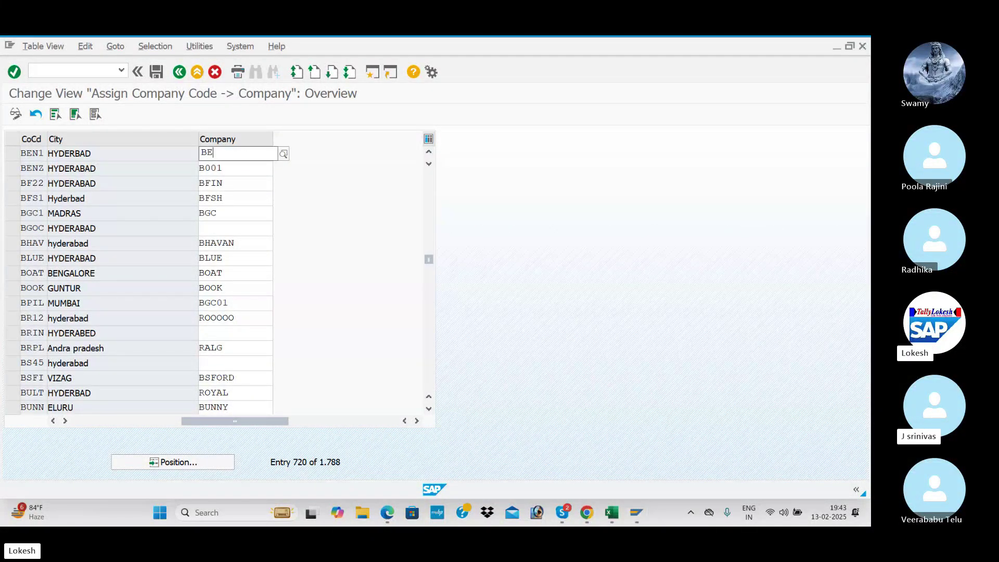
pyautogui.write('NJ')
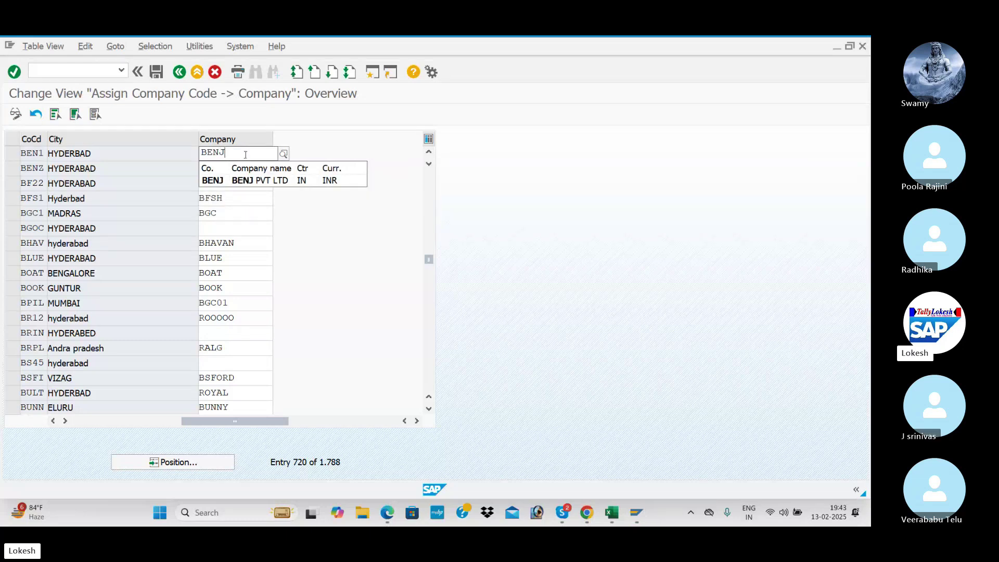
pyautogui.press('Down')
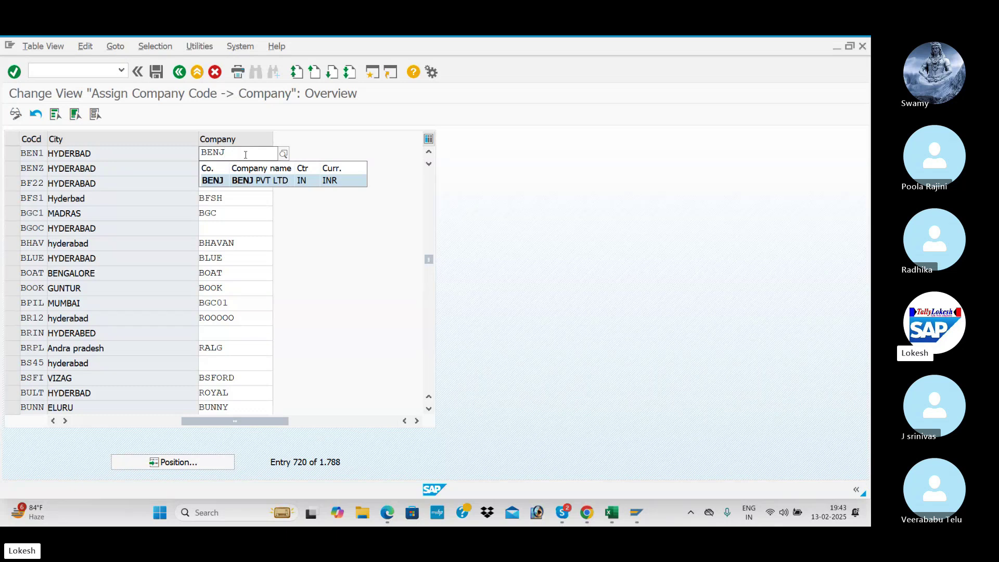
pyautogui.press('Tab')
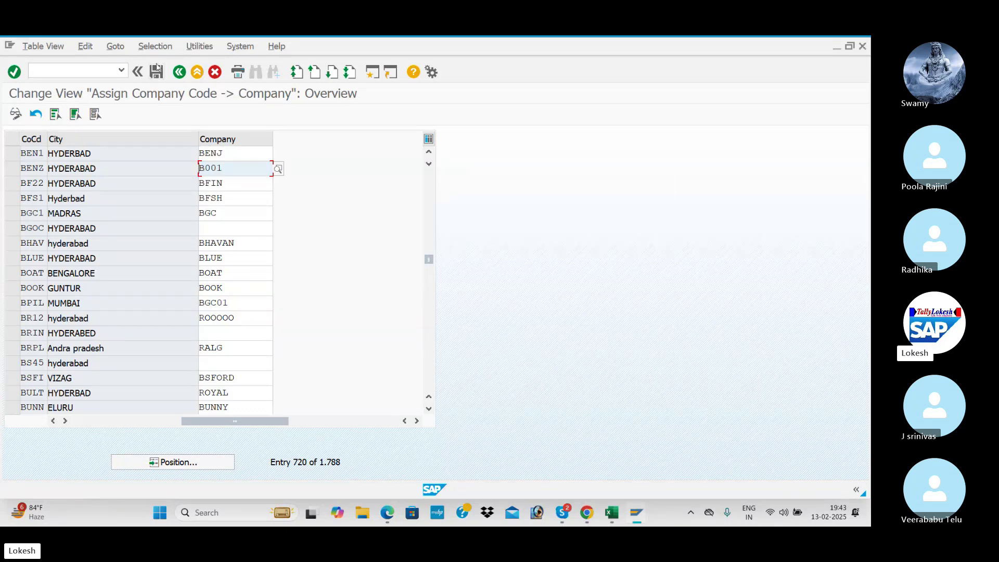
pyautogui.click(157, 72)
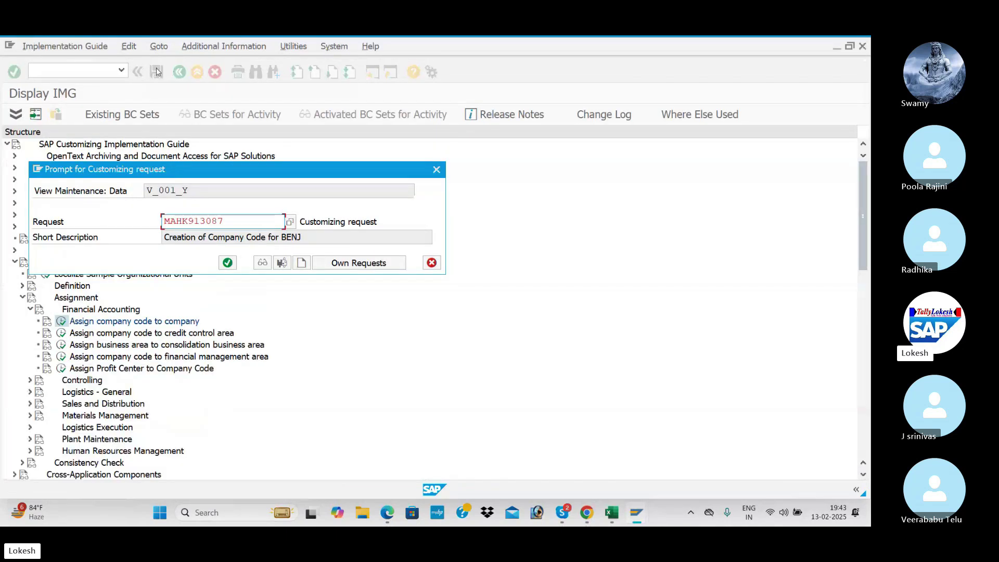
# - Create a customizing request described 'Assign Company Code to Company for BENJ', copied from the Excel tracker
pyautogui.click(301, 263)
pyautogui.moveTo(330, 183); pyautogui.dragTo(448, 188)
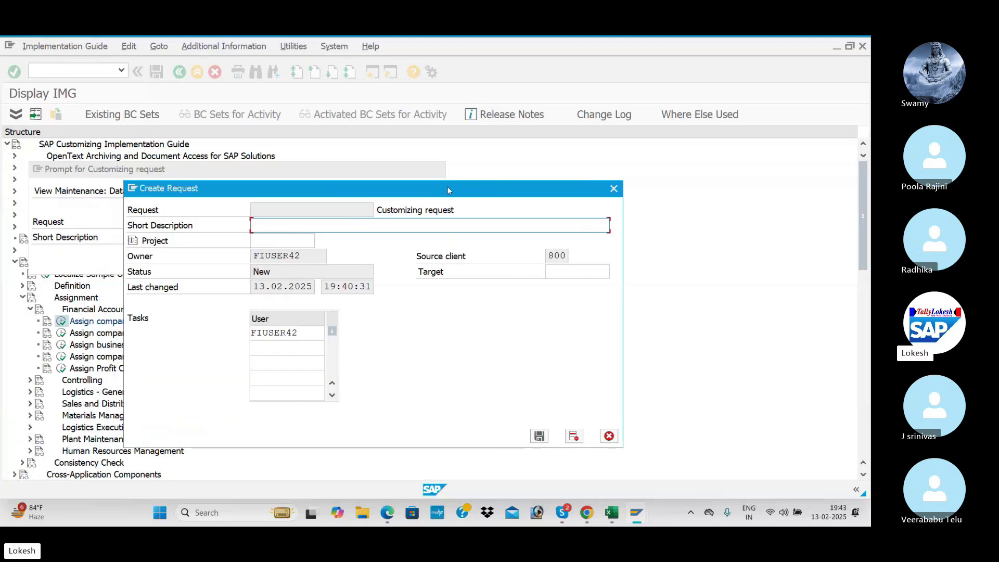
pyautogui.hotkey('alt', 'Tab')
pyautogui.hotkey('alt', 'Tab')
pyautogui.hotkey('alt', 'Tab')
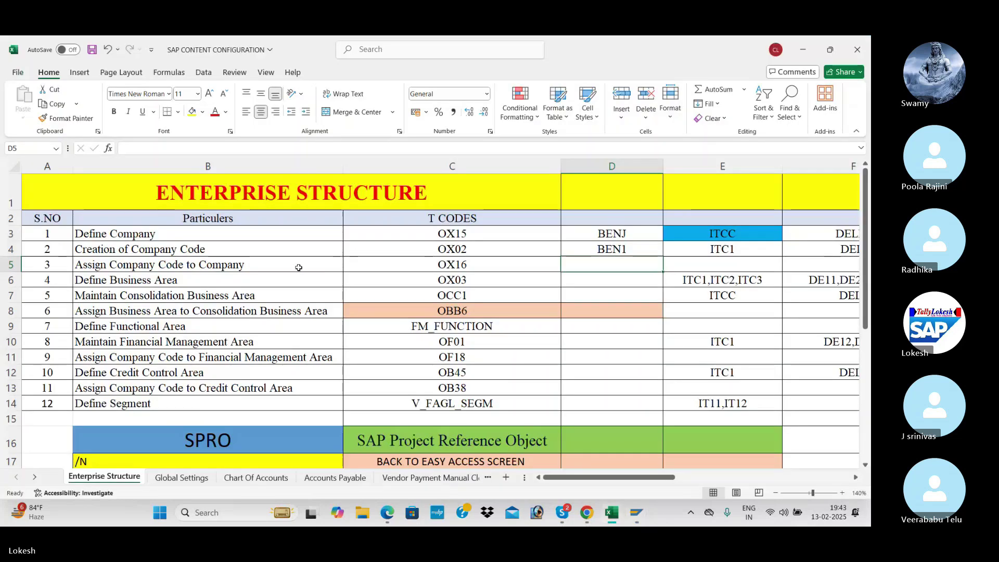
pyautogui.click(235, 268)
pyautogui.hotkey('ctrl', 'c')
pyautogui.hotkey('alt', 'Tab')
pyautogui.hotkey('ctrl', 'v')
pyautogui.write('FO')
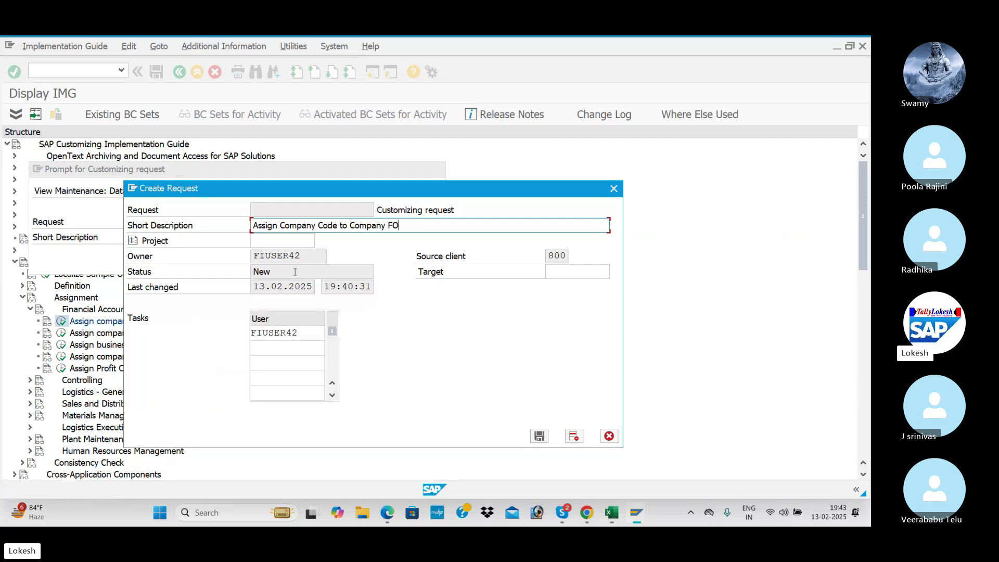
pyautogui.press('BackSpace')
pyautogui.press('BackSpace')
pyautogui.write('or Benk')
pyautogui.write('NJ')
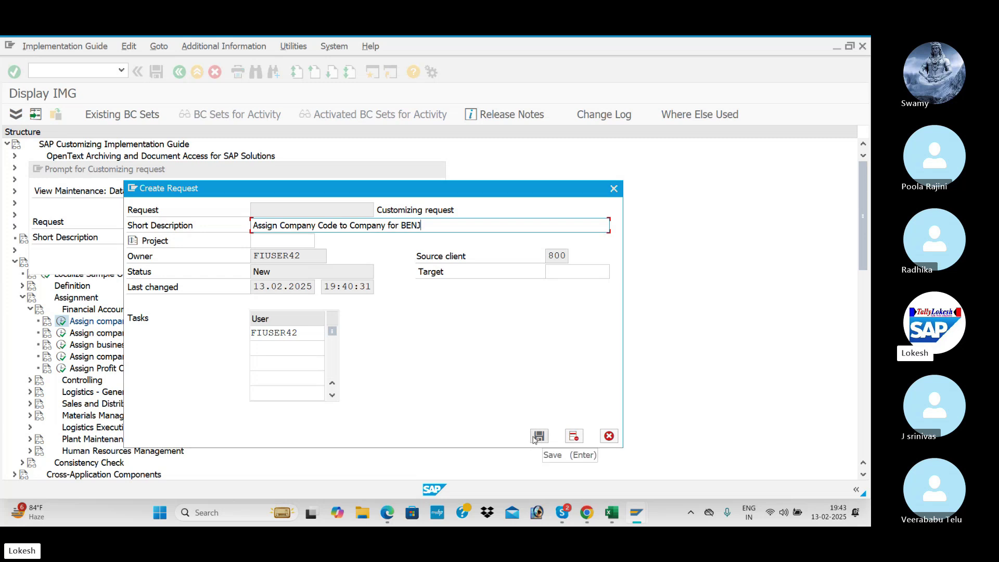
# - Save the request, confirm the save, and go back to the IMG tree
pyautogui.click(538, 436)
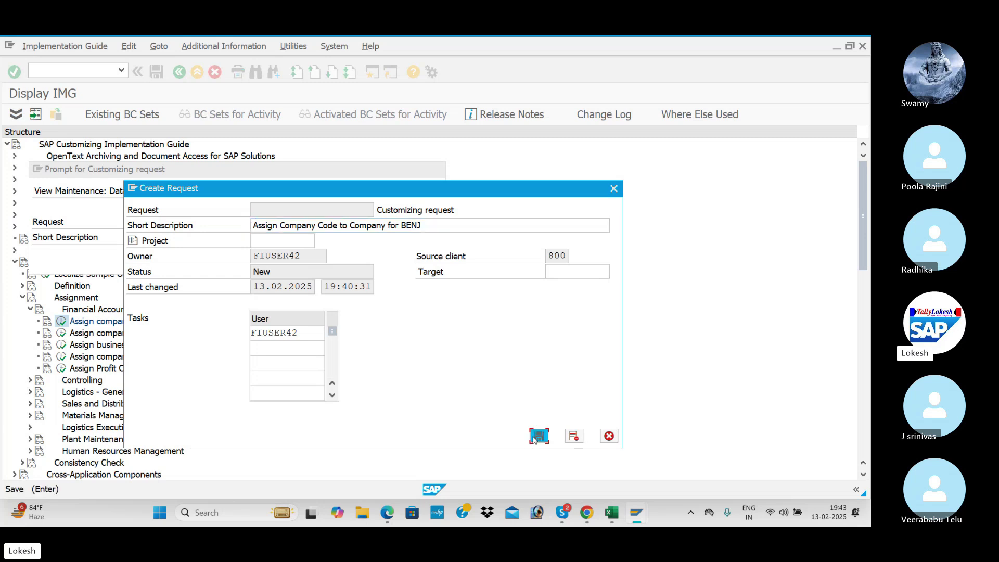
pyautogui.click(228, 262)
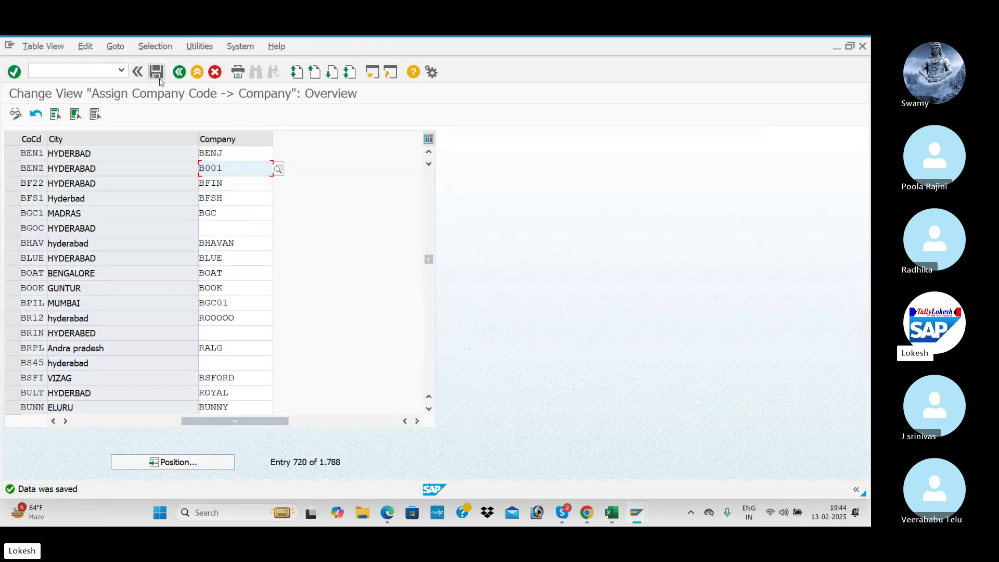
pyautogui.click(179, 73)
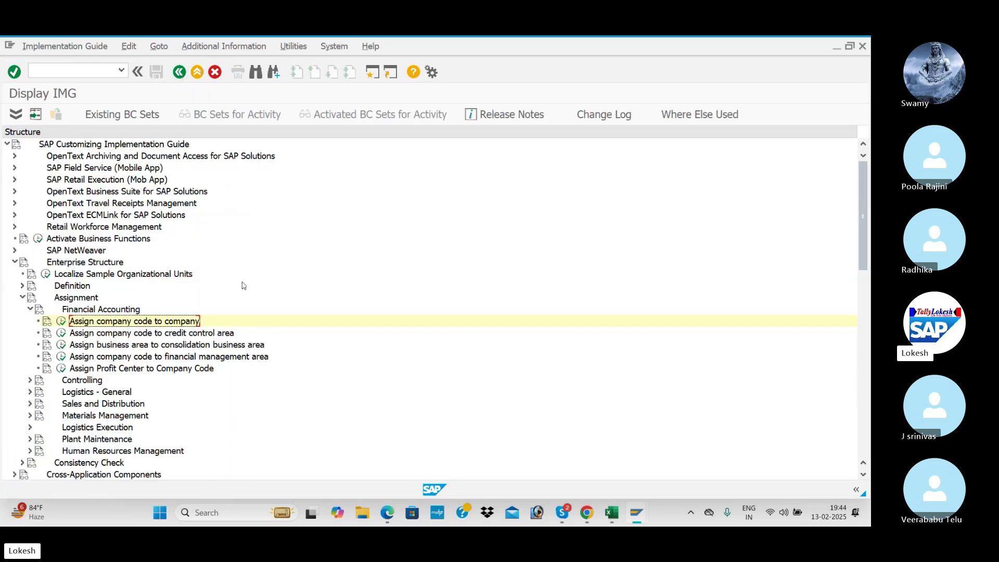
pyautogui.hotkey('alt', 'Tab')
pyautogui.hotkey('alt', 'Tab')
pyautogui.hotkey('alt', 'Tab')
pyautogui.scroll(-8, 249, 317)
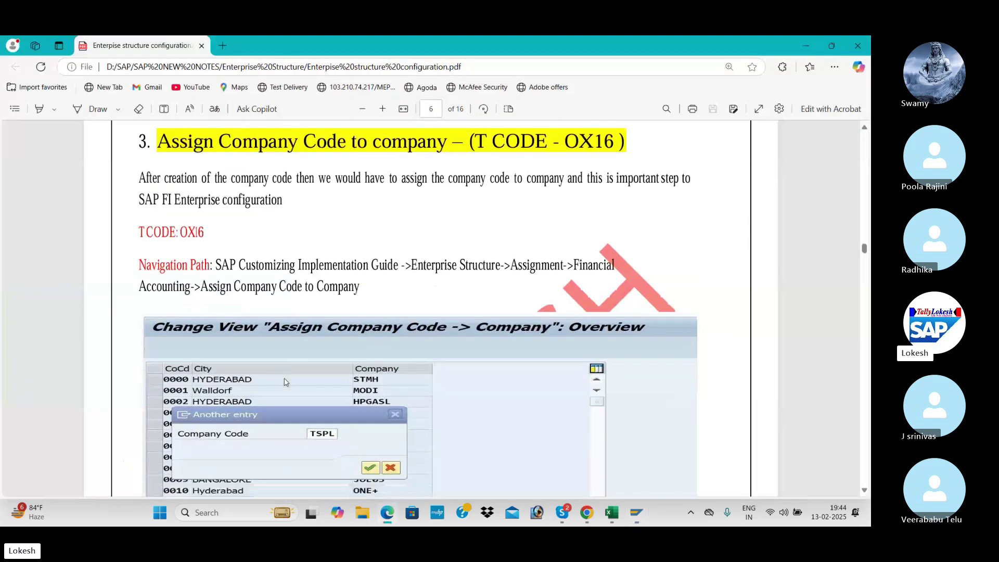
pyautogui.scroll(-14, 299, 361)
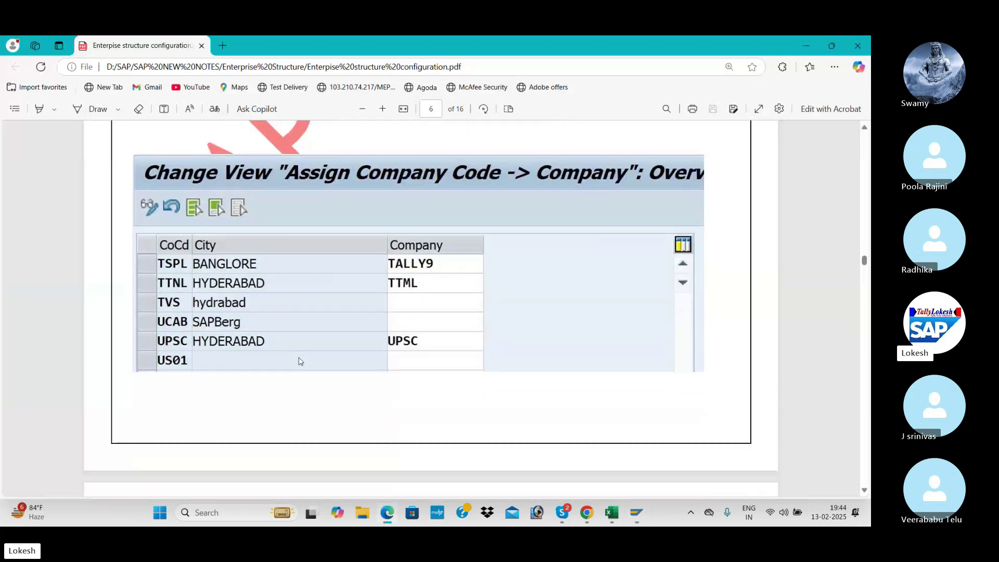
pyautogui.scroll(-2, 299, 361)
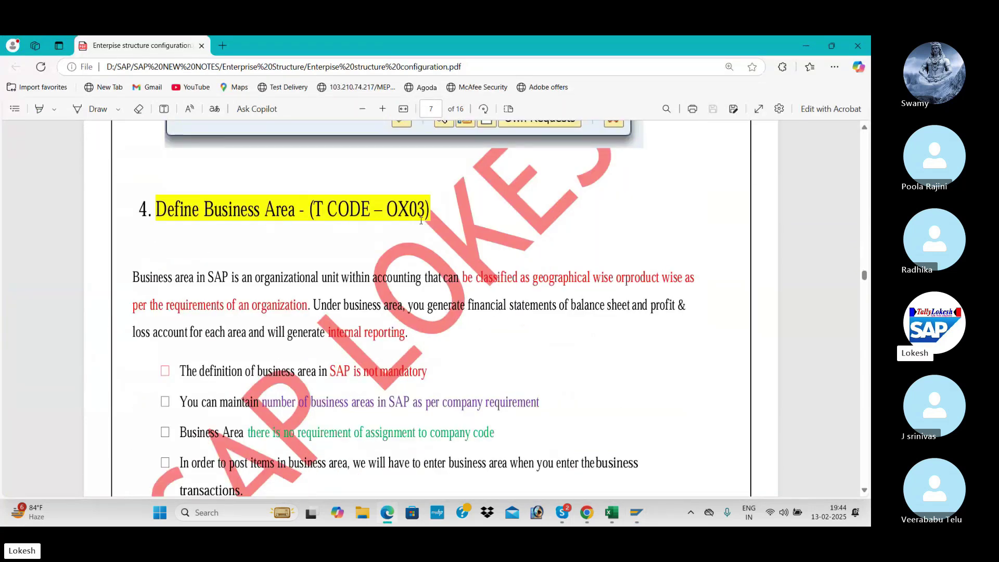
pyautogui.scroll(-6, 405, 247)
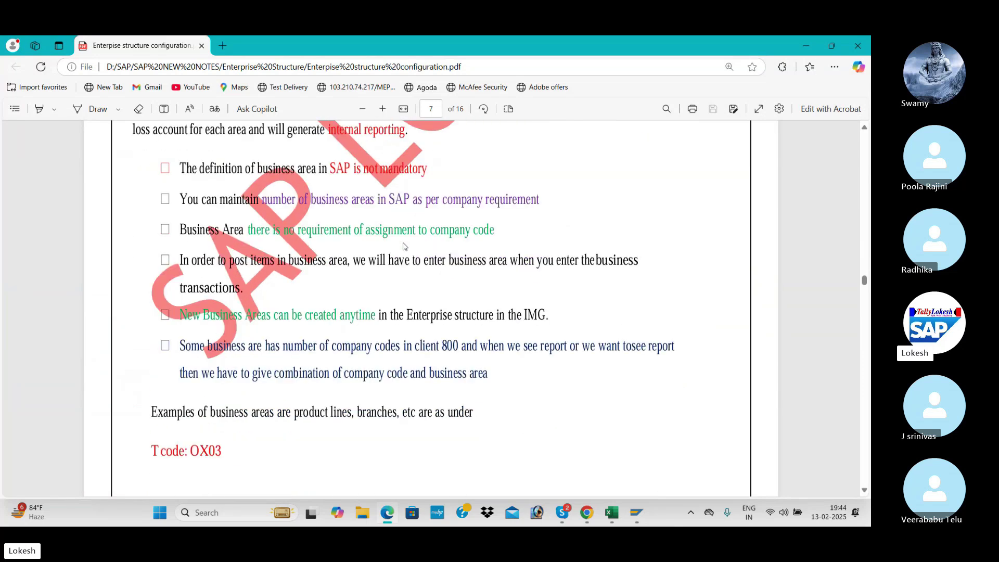
pyautogui.scroll(-4, 405, 246)
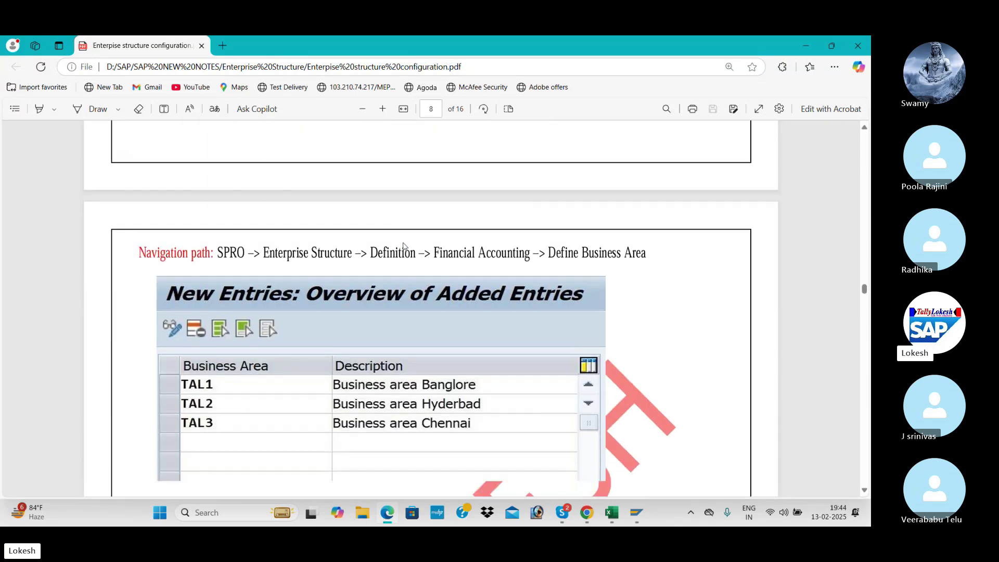
pyautogui.scroll(-1, 438, 276)
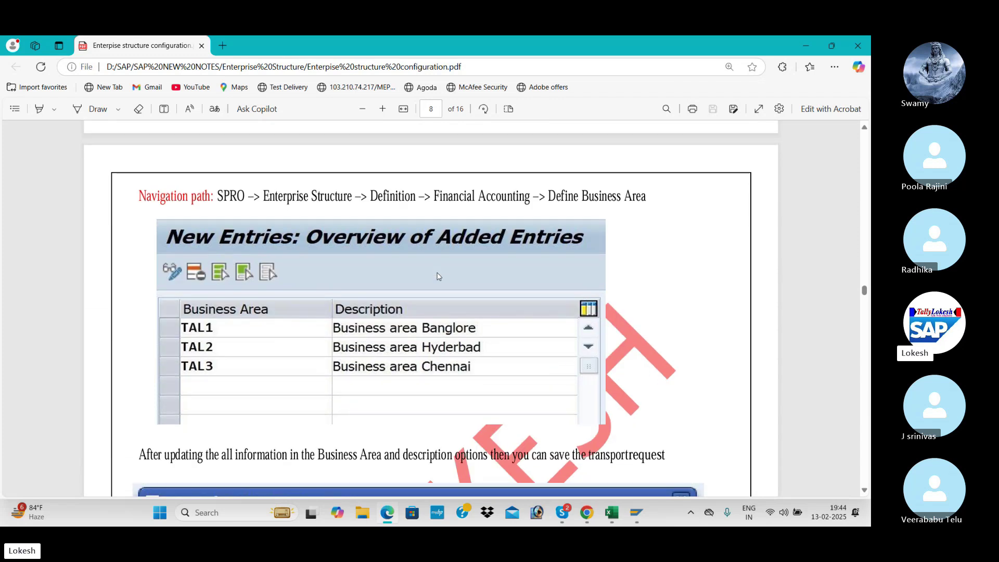
pyautogui.hotkey('alt', 'Tab')
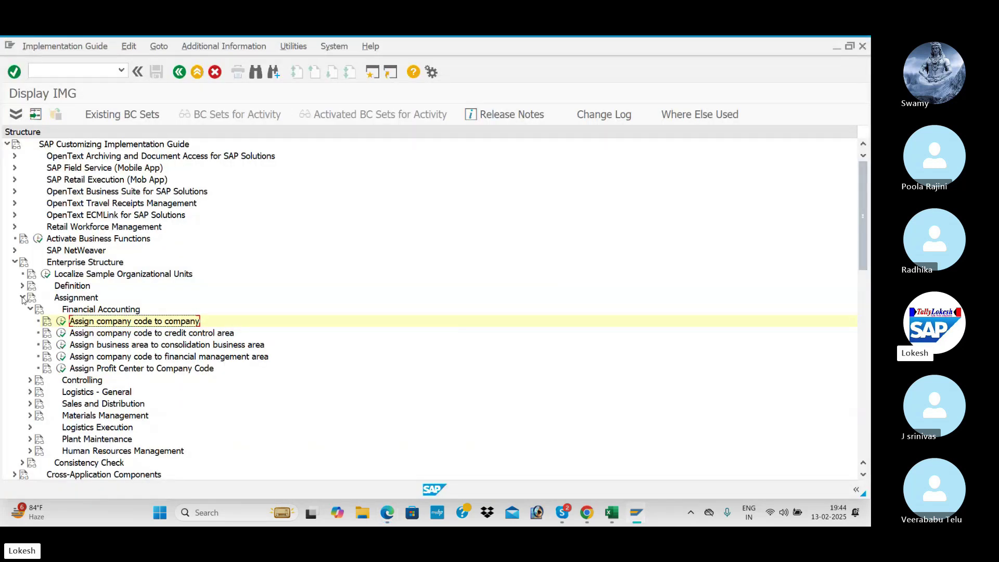
# - Open Define Business Area under Definition > Financial Accounting and select business area 003 as a template
pyautogui.click(30, 309)
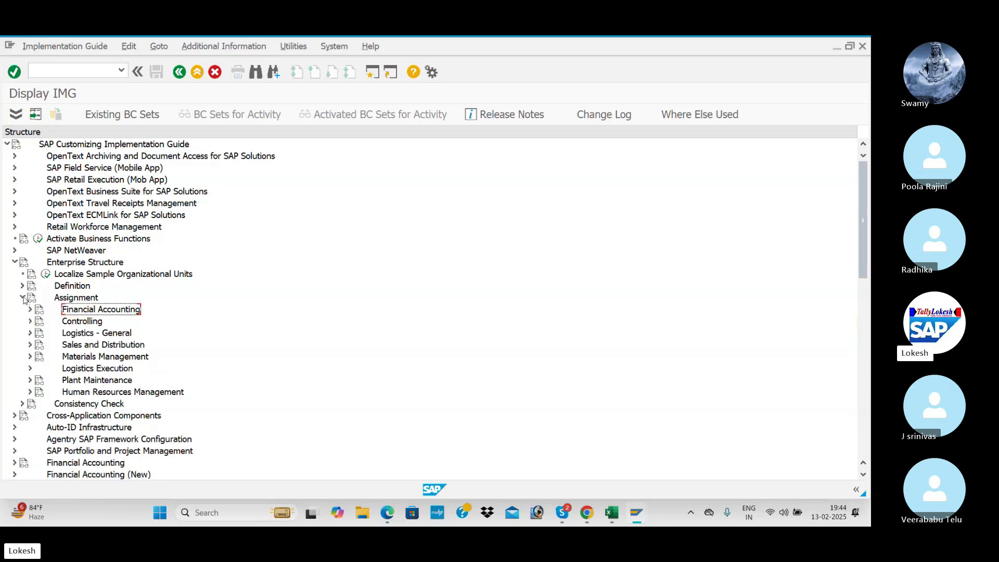
pyautogui.click(23, 297)
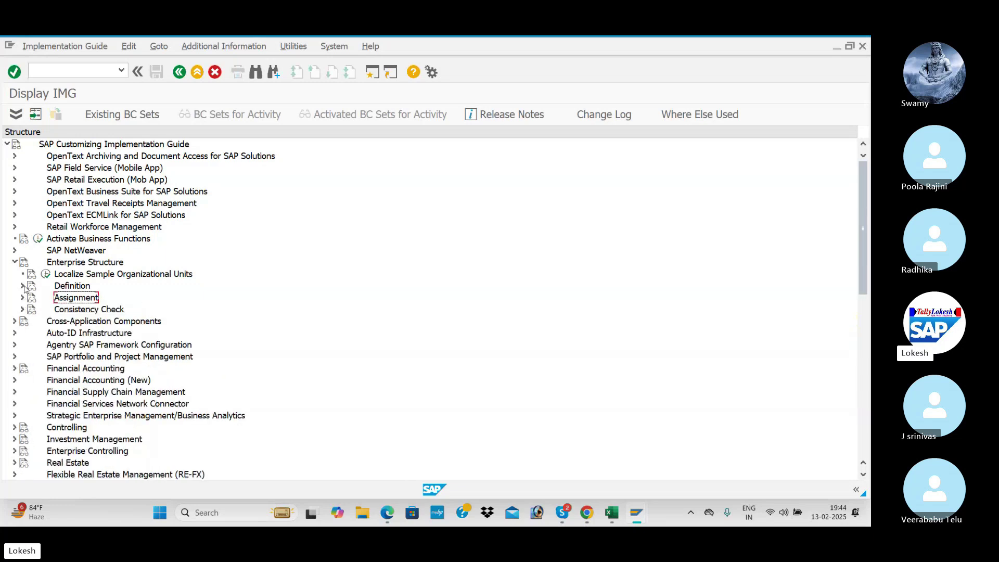
pyautogui.click(22, 286)
pyautogui.click(30, 298)
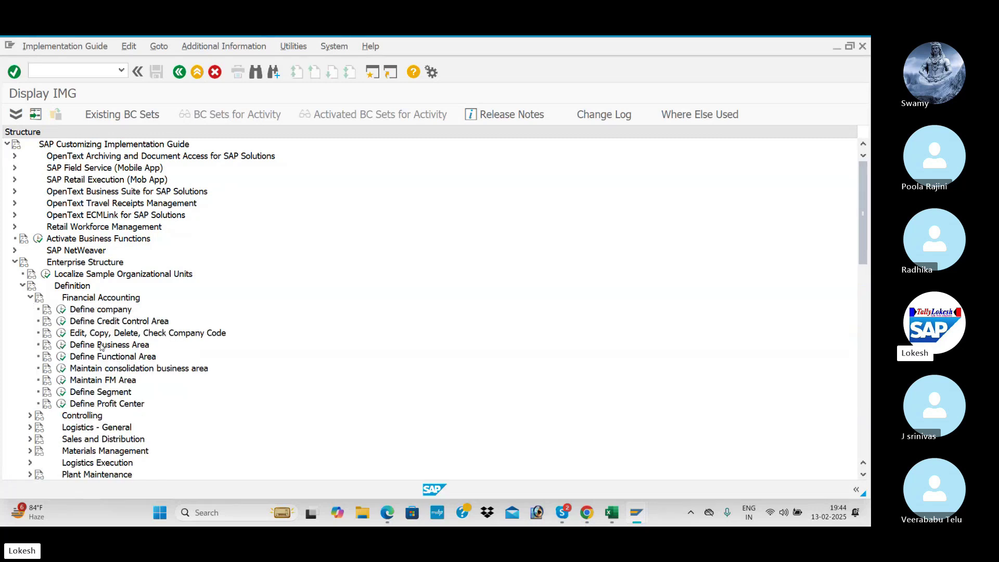
pyautogui.click(61, 346)
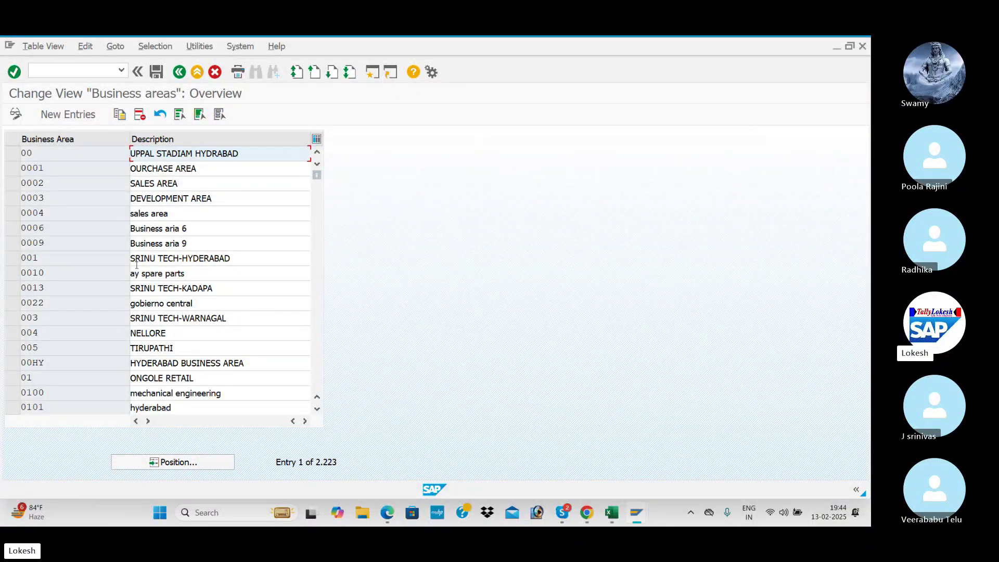
pyautogui.click(12, 318)
# - Copy business areas 0013, 001 and 003, making the first row BEN1 'Business Area for KADAPA'
pyautogui.click(11, 288)
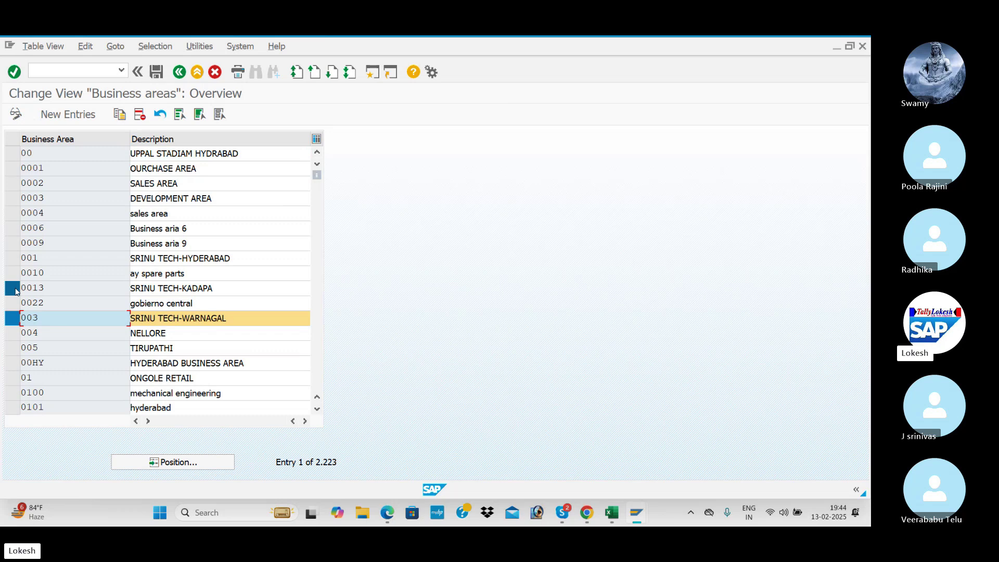
pyautogui.click(13, 259)
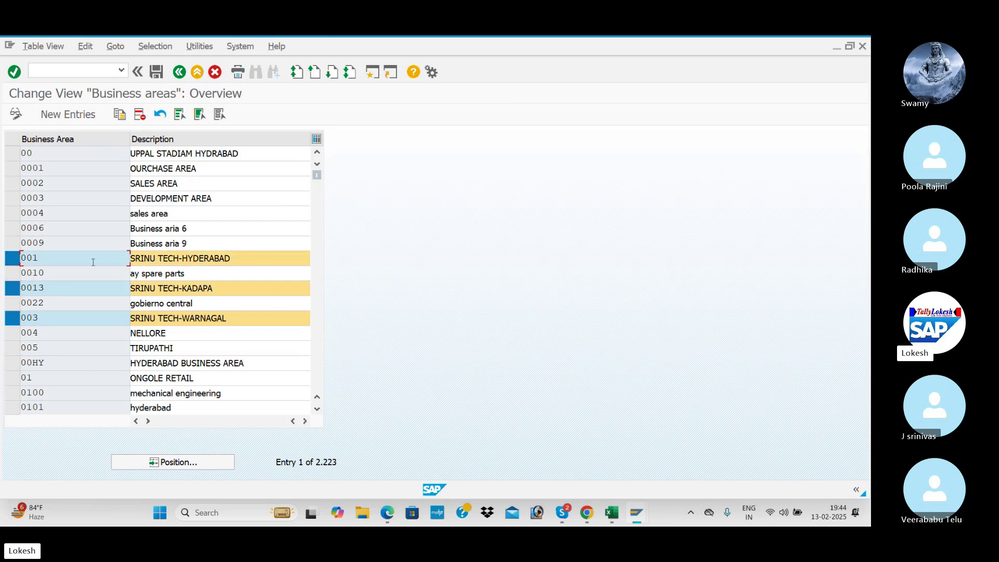
pyautogui.click(120, 115)
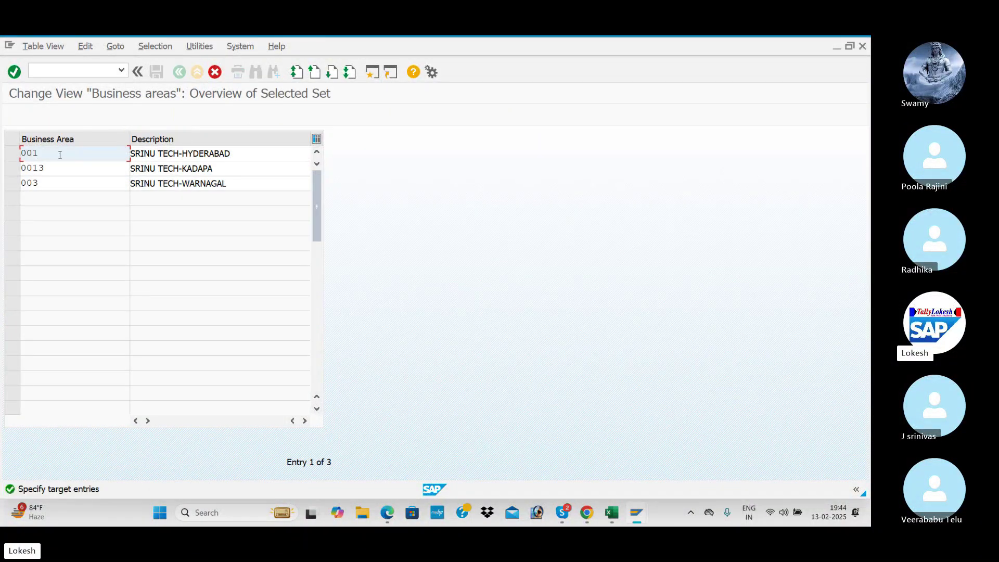
pyautogui.press('BackSpace')
pyautogui.press('BackSpace')
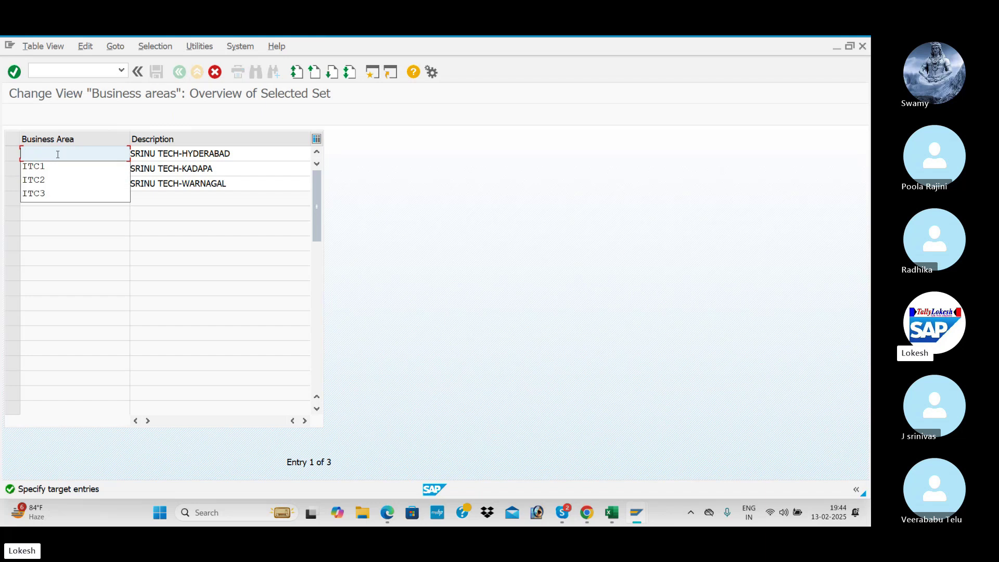
pyautogui.write('BEN1')
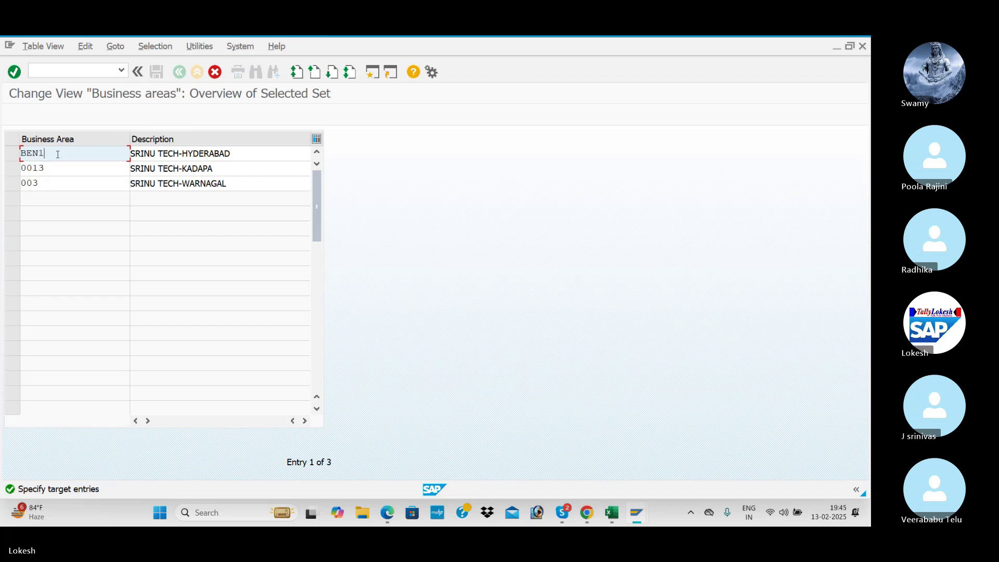
pyautogui.press('Tab')
pyautogui.moveTo(245, 155); pyautogui.dragTo(103, 155)
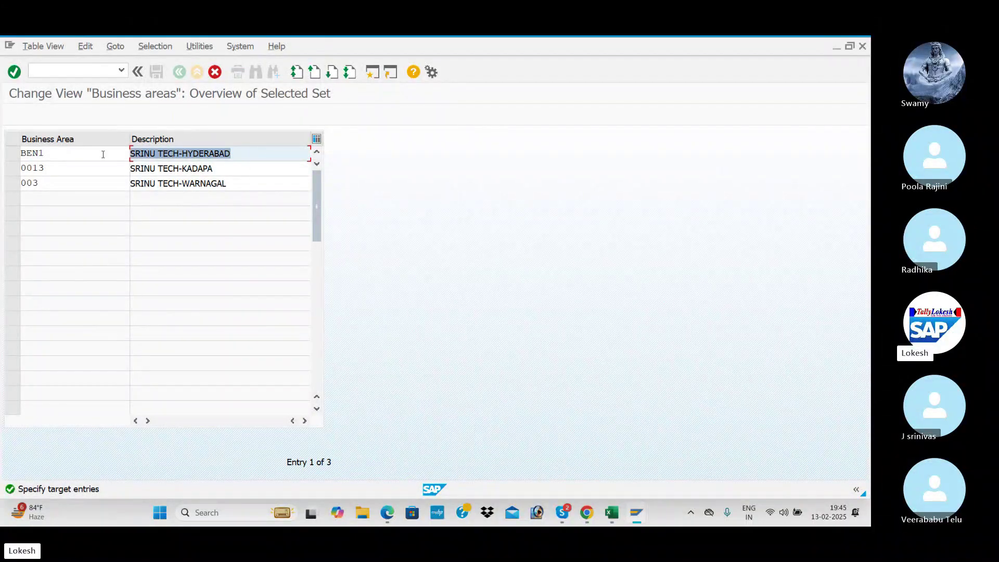
pyautogui.write('B')
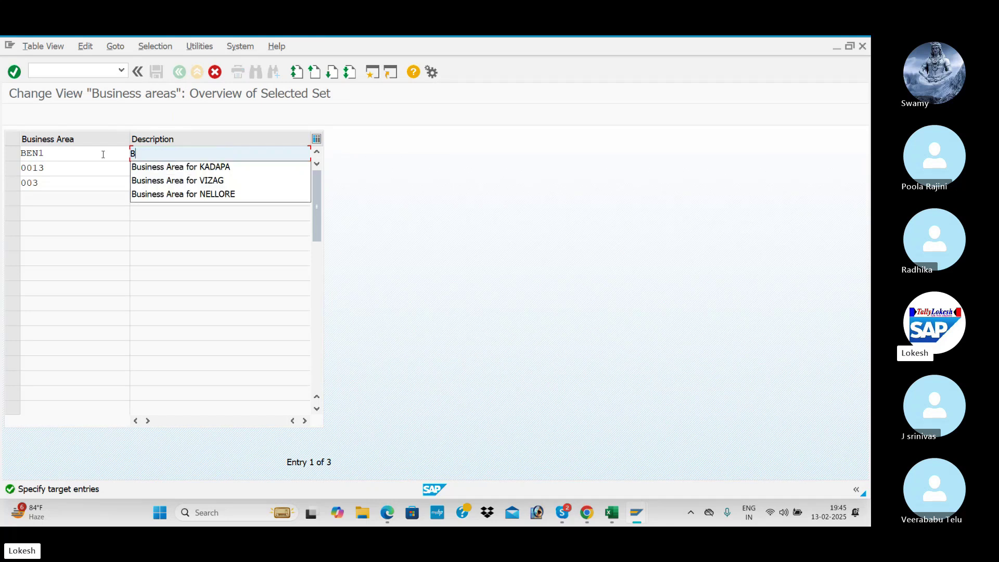
pyautogui.press('Down')
pyautogui.press('Return')
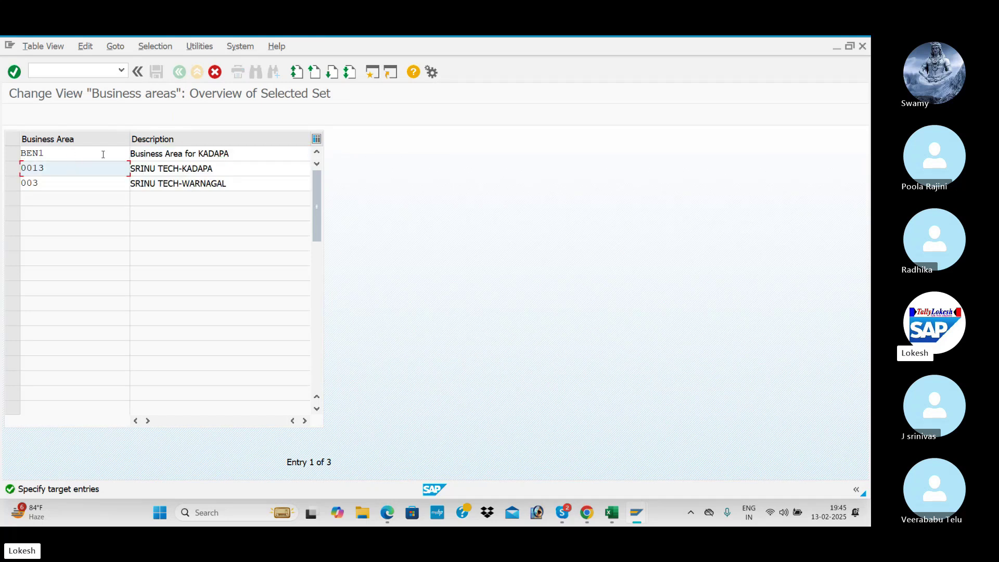
# - Make the other rows BEN2 'Business Area for VIZAG' and BEN3 'Business Area for NELLORE', then confirm
pyautogui.moveTo(57, 172); pyautogui.dragTo(14, 167)
pyautogui.write('BEN')
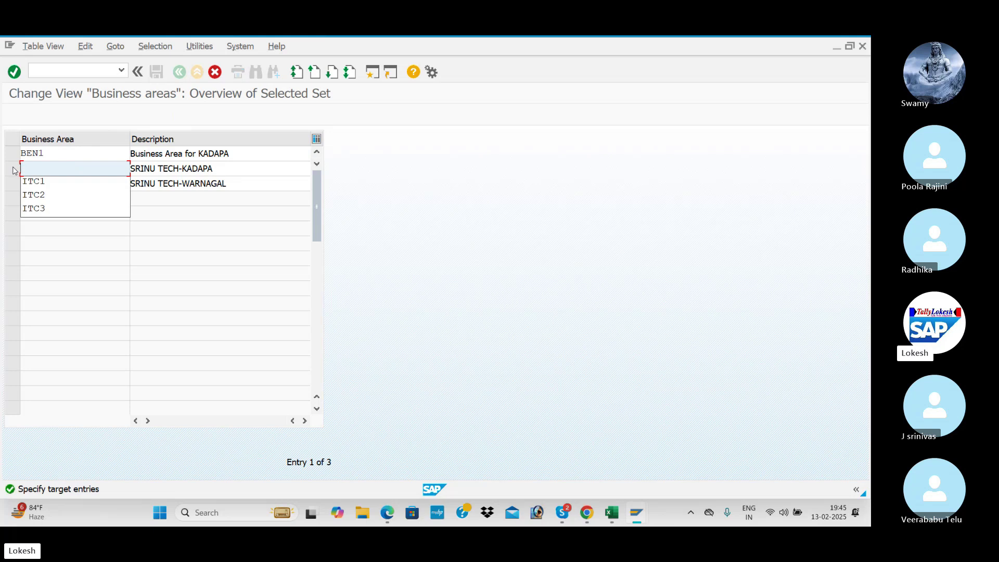
pyautogui.write('2')
pyautogui.press('Tab')
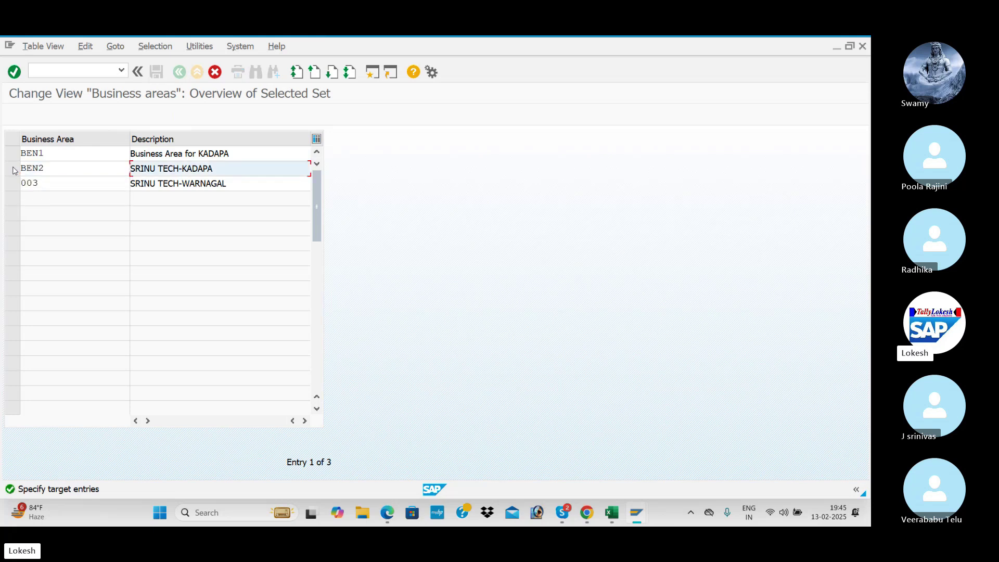
pyautogui.press('BackSpace')
pyautogui.press('Down')
pyautogui.press('Down')
pyautogui.press('Return')
pyautogui.press('Tab')
pyautogui.moveTo(64, 182); pyautogui.dragTo(4, 182)
pyautogui.write('BEN3')
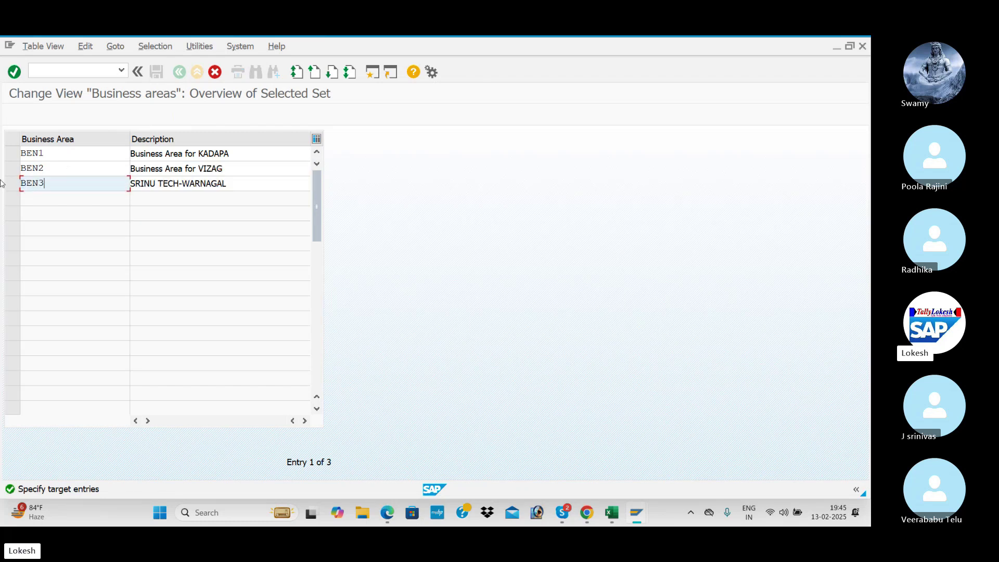
pyautogui.press('Tab')
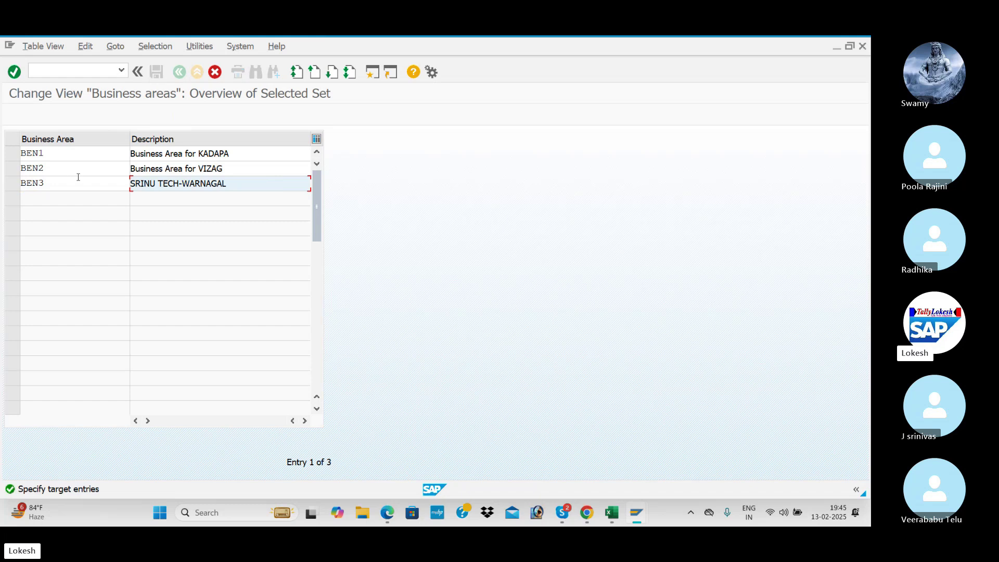
pyautogui.moveTo(241, 186); pyautogui.dragTo(67, 180)
pyautogui.press('BackSpace')
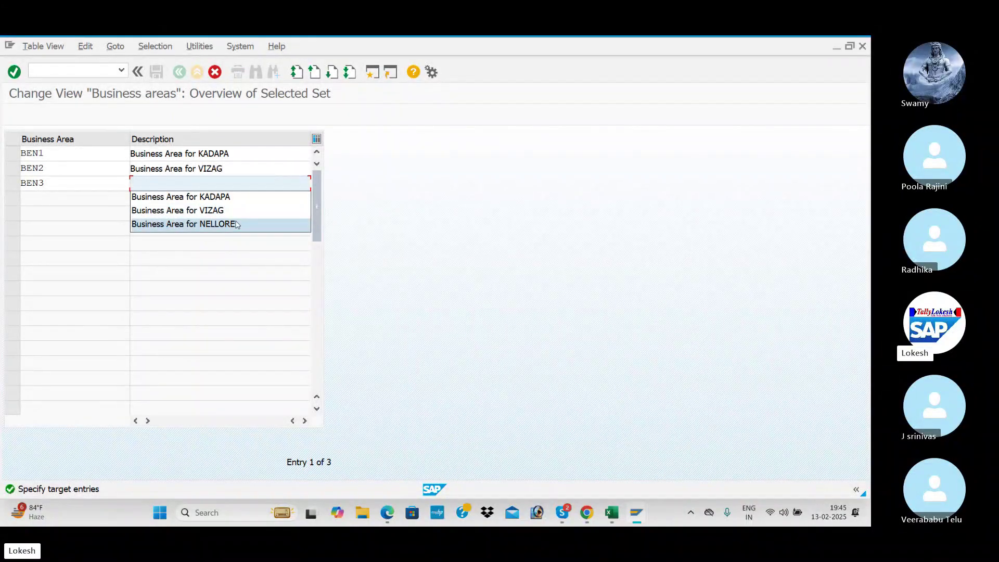
pyautogui.click(224, 225)
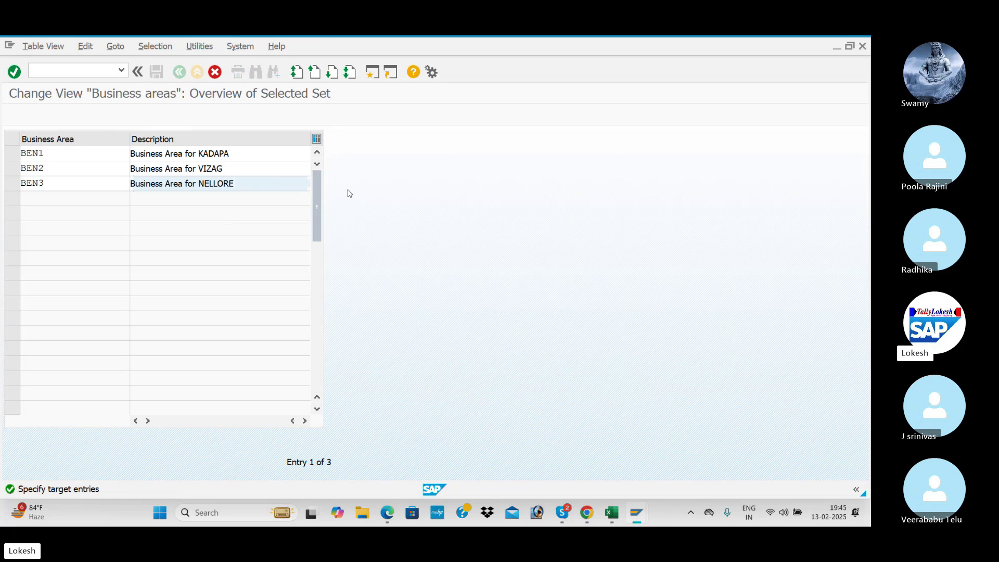
pyautogui.press('Return')
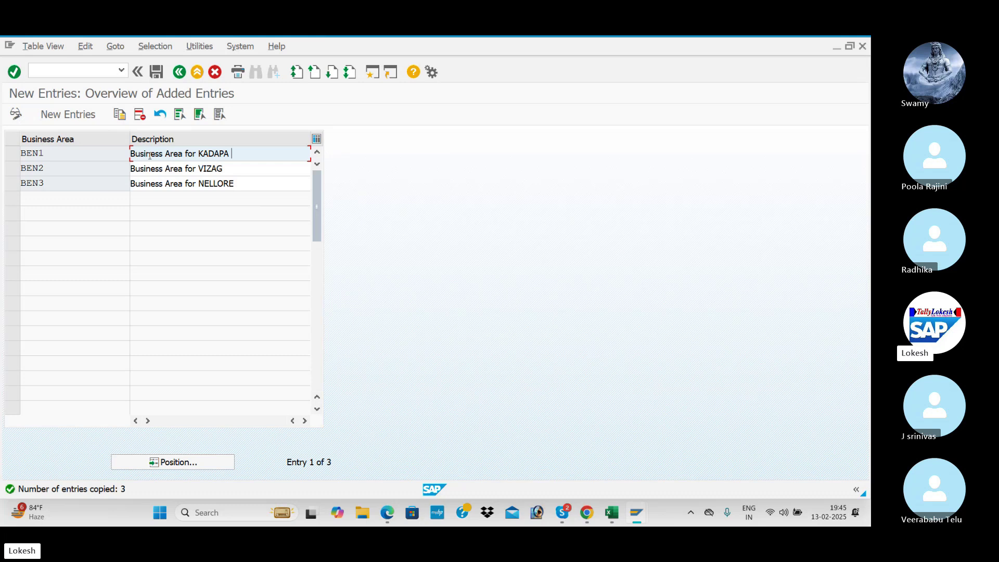
# - Save BEN1–BEN3 under a new request 'Define Business Area FOR BENJ', using the tracker's task name
pyautogui.click(157, 73)
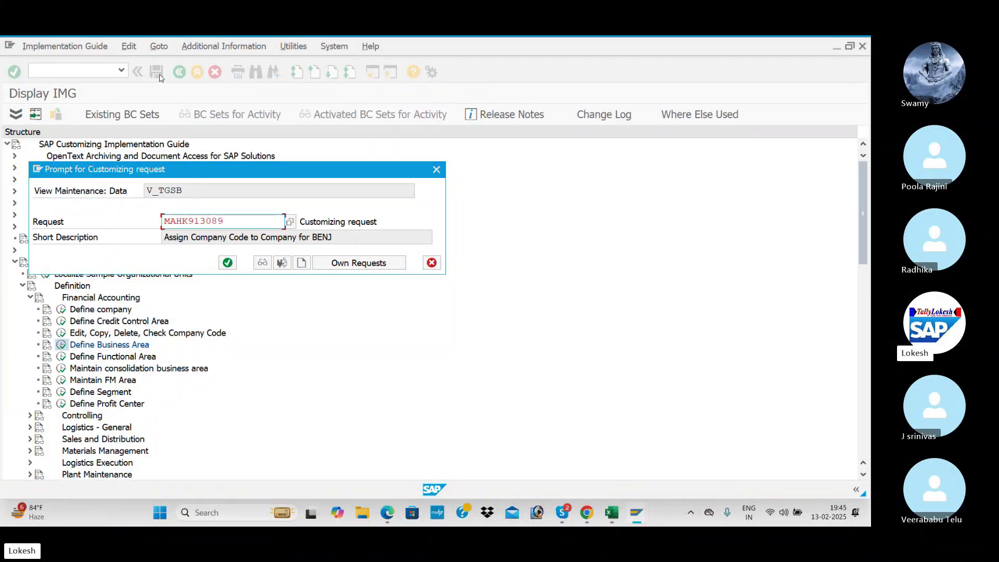
pyautogui.click(302, 263)
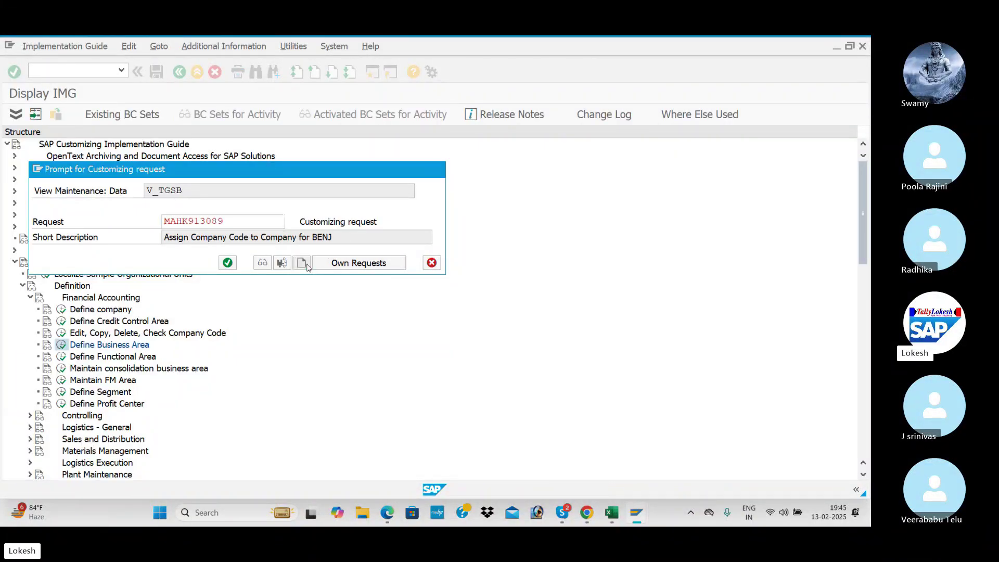
pyautogui.hotkey('alt', 'Tab')
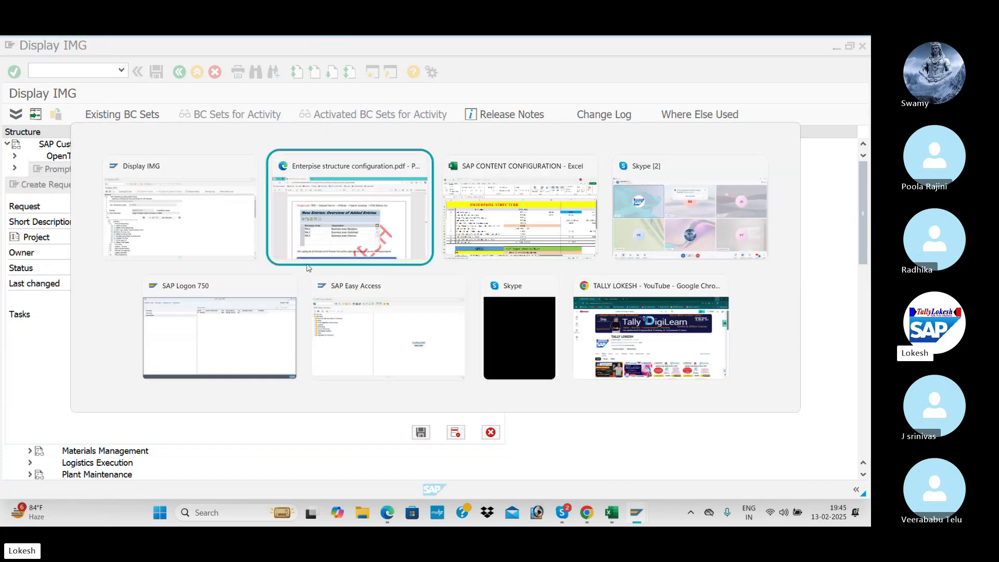
pyautogui.hotkey('alt', 'Tab')
pyautogui.click(241, 276)
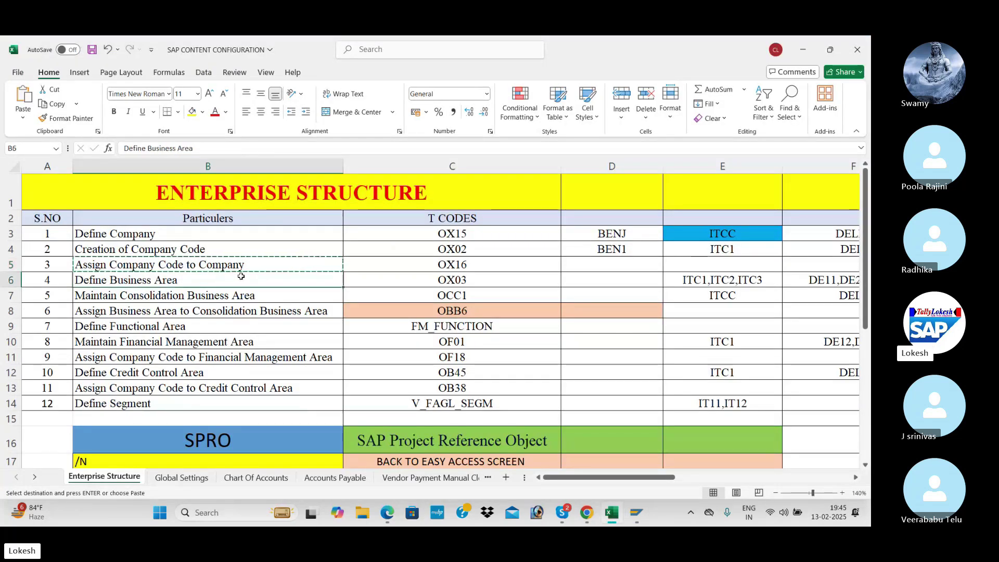
pyautogui.hotkey('alt', 'Tab')
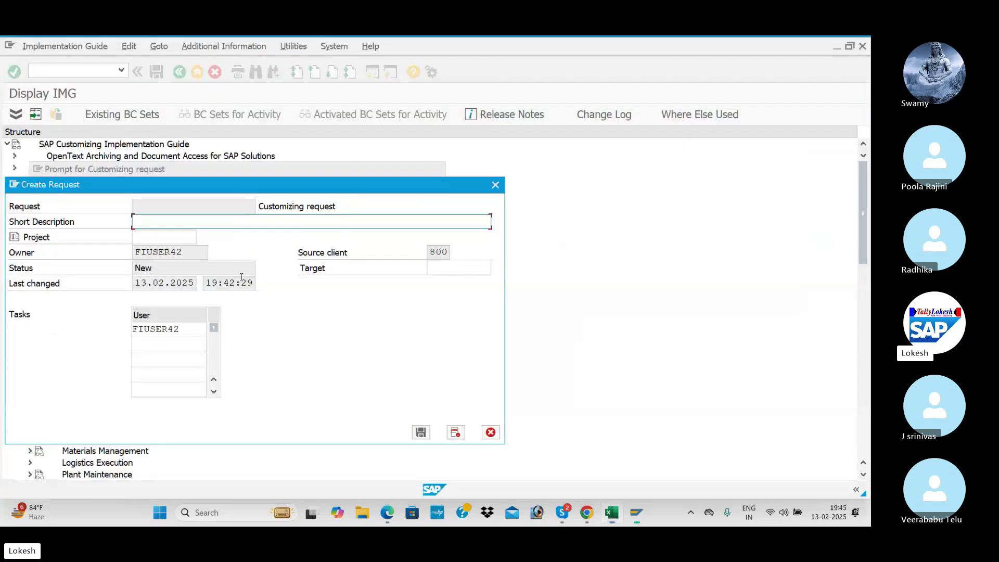
pyautogui.write('Define Business Area')
pyautogui.write('FOR BEN')
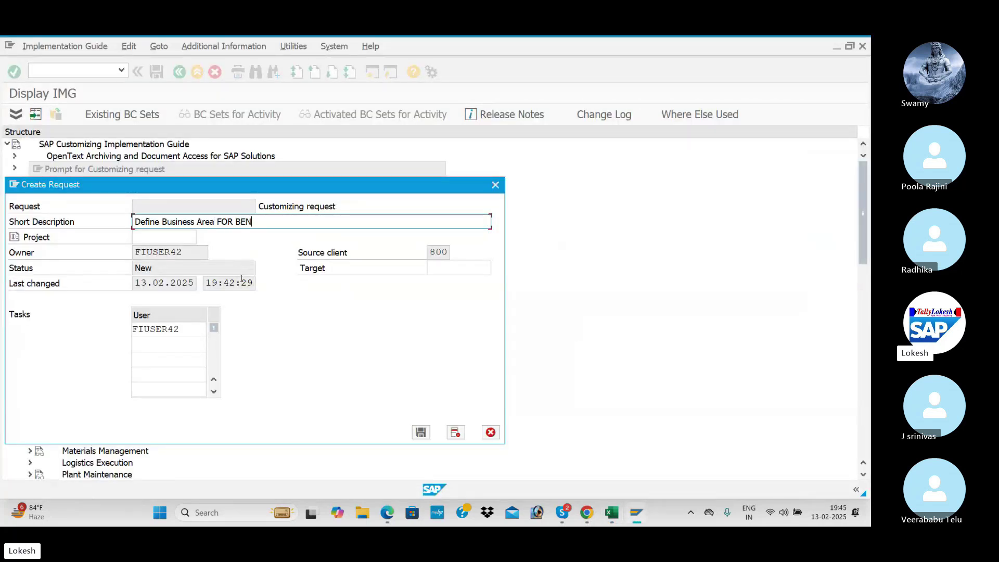
pyautogui.click(416, 435)
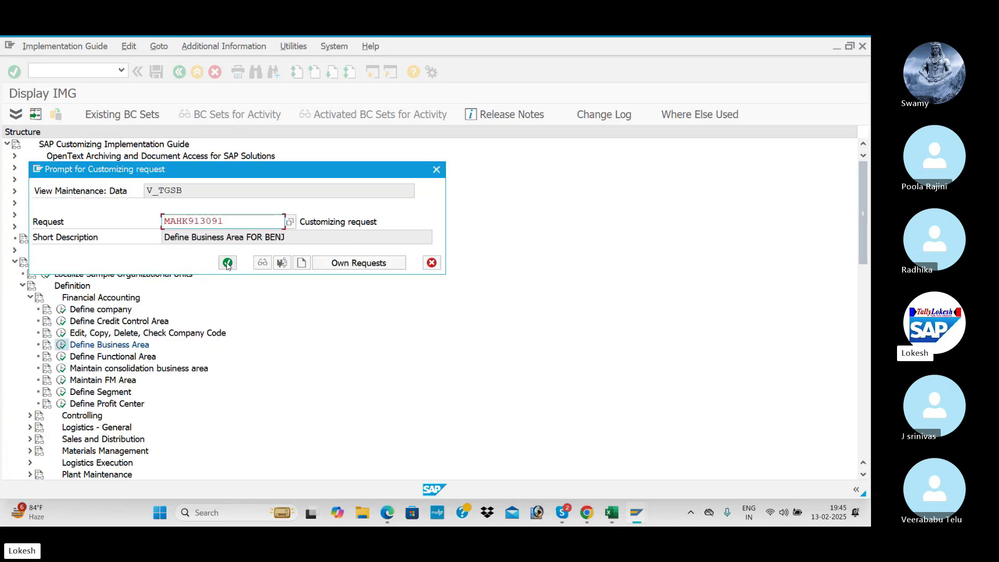
pyautogui.click(228, 263)
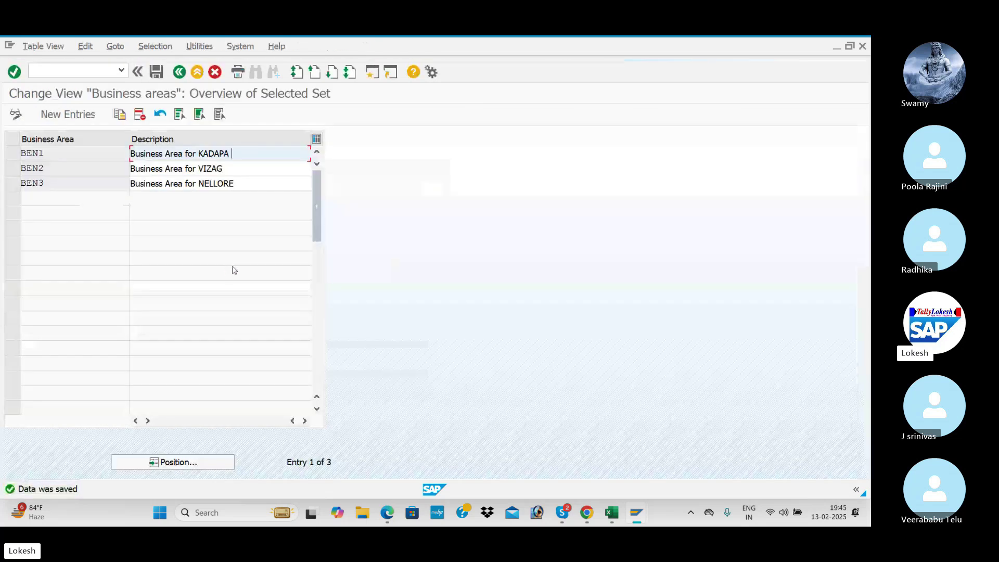
# - Enter BEN1,BEN2,BEN3 in tracker cell D6 beside Define Business Area (OX03)
pyautogui.hotkey('alt', 'Tab')
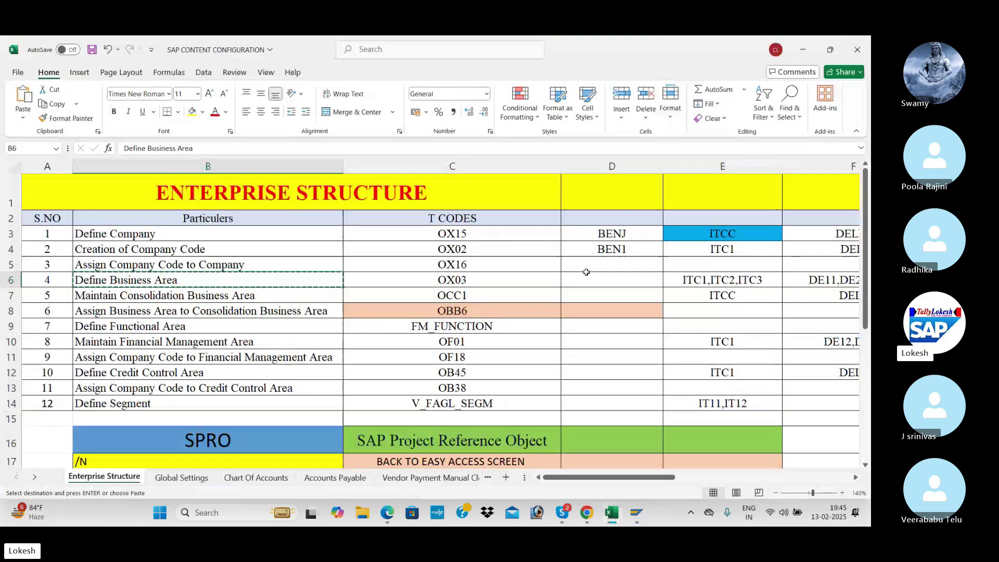
pyautogui.click(595, 276)
pyautogui.write('BEN1,')
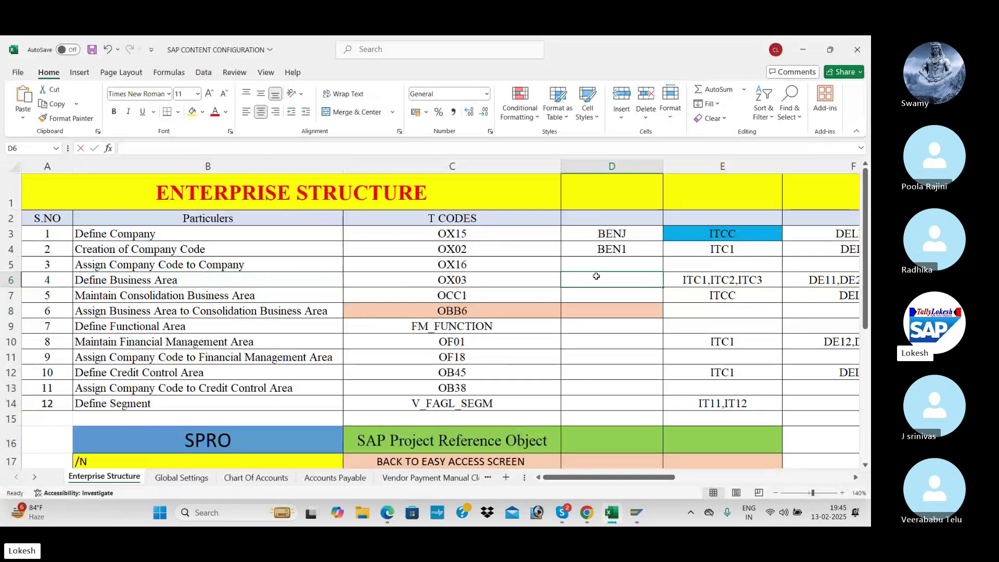
pyautogui.write('B')
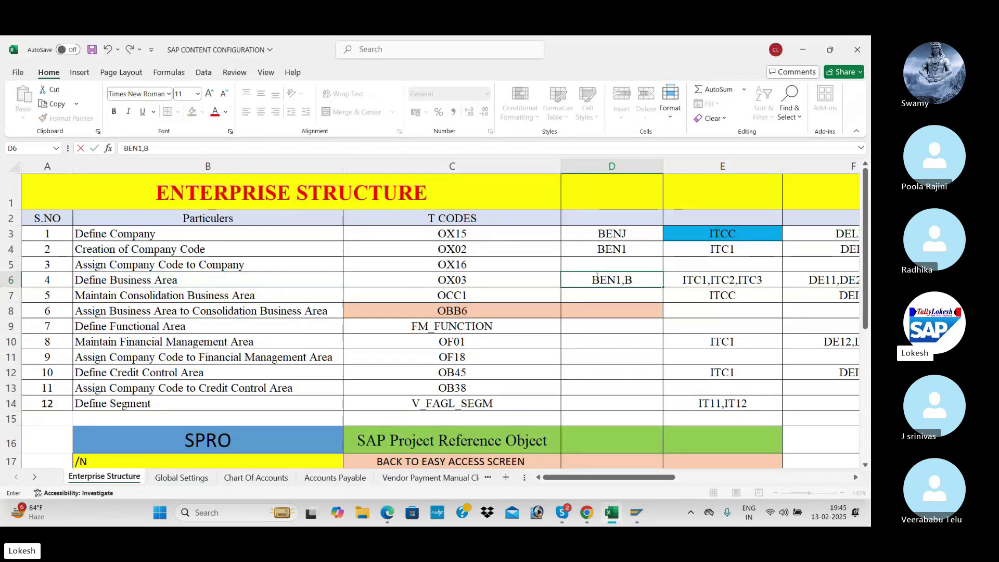
pyautogui.write('EN2,BEN3')
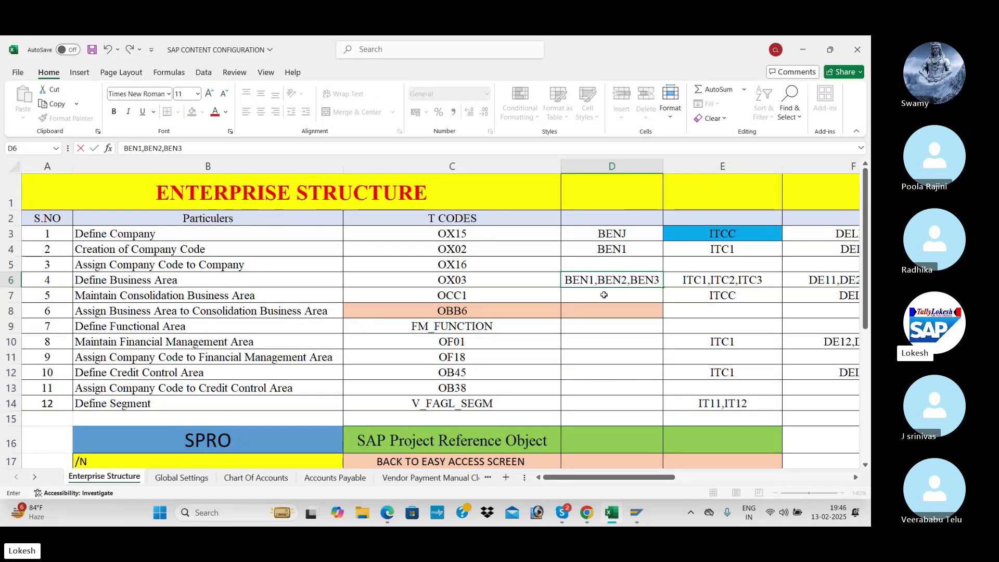
pyautogui.press('Return')
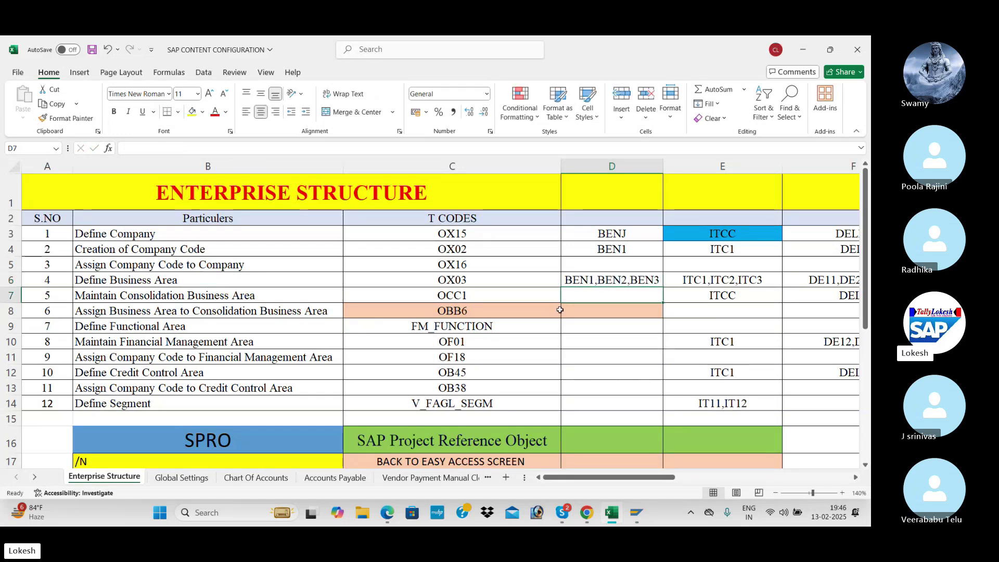
pyautogui.press('Up')
pyautogui.click(456, 301)
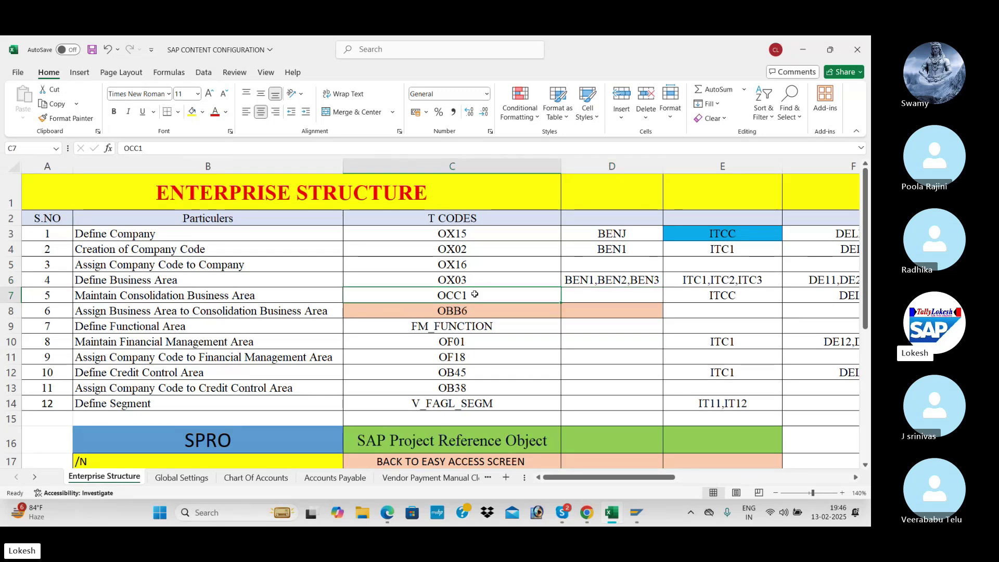
# - Scroll the PDF notes to page 9, Consolidation Business Area (OCC1)
pyautogui.hotkey('alt', 'Tab')
pyautogui.hotkey('alt', 'Tab')
pyautogui.scroll(-2, 398, 339)
pyautogui.scroll(-10, 398, 338)
pyautogui.scroll(-5, 399, 339)
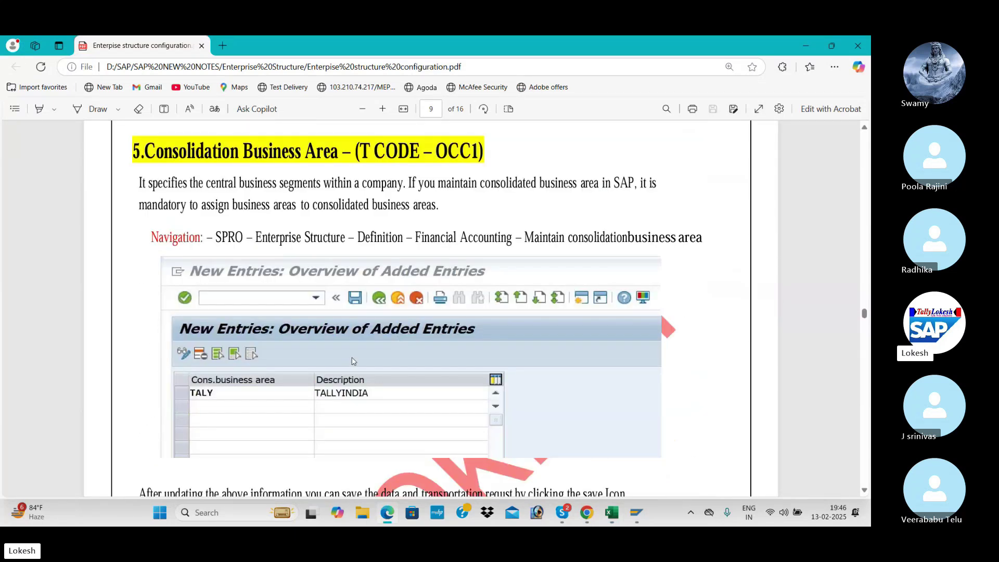
# - Leave the business areas table and run Maintain consolidation business area from the IMG
pyautogui.hotkey('alt', 'Tab')
pyautogui.hotkey('alt', 'Tab')
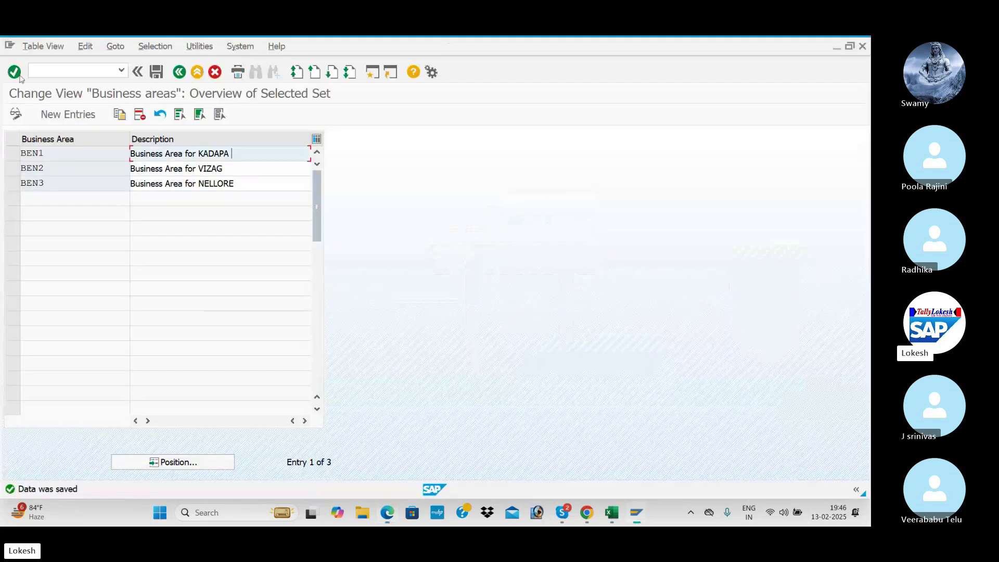
pyautogui.click(180, 72)
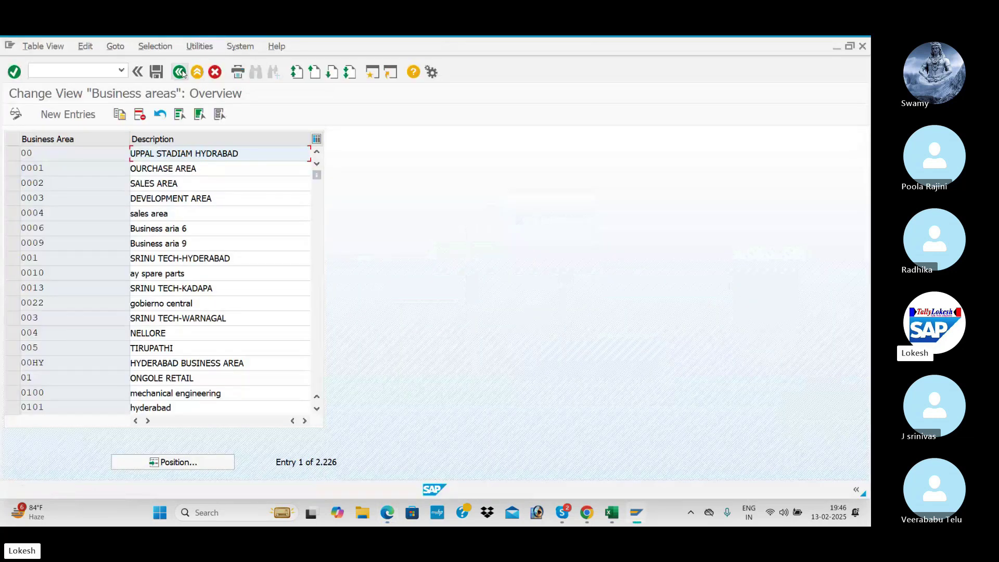
pyautogui.click(182, 73)
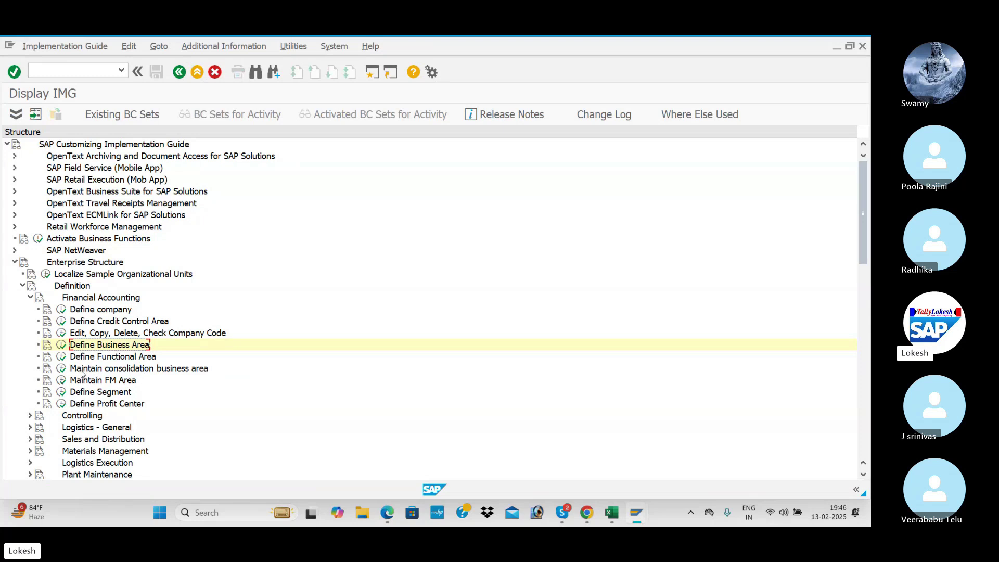
pyautogui.click(61, 369)
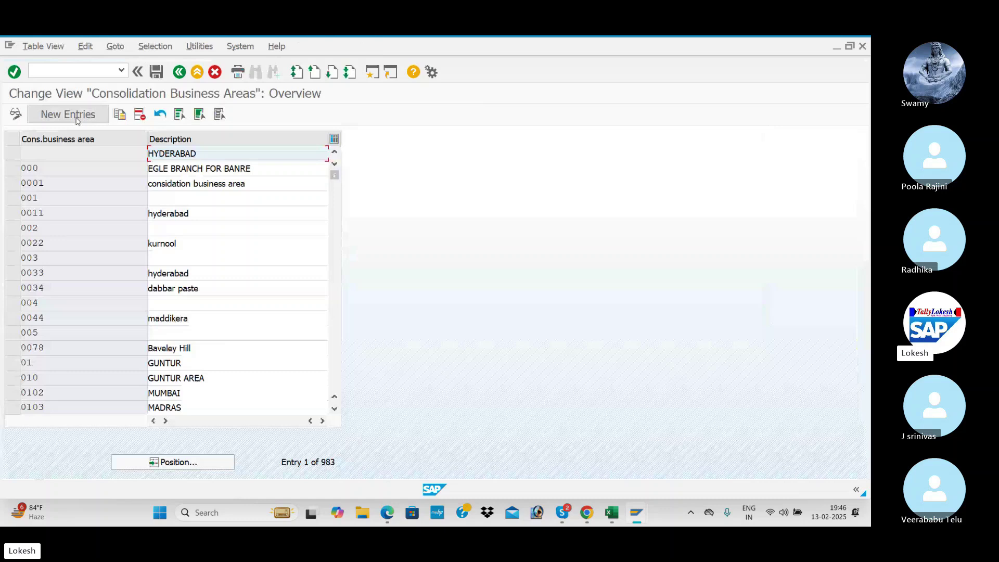
# - Add new entry BENJ described 'Consolidation Business BENJ' and save it
pyautogui.click(73, 113)
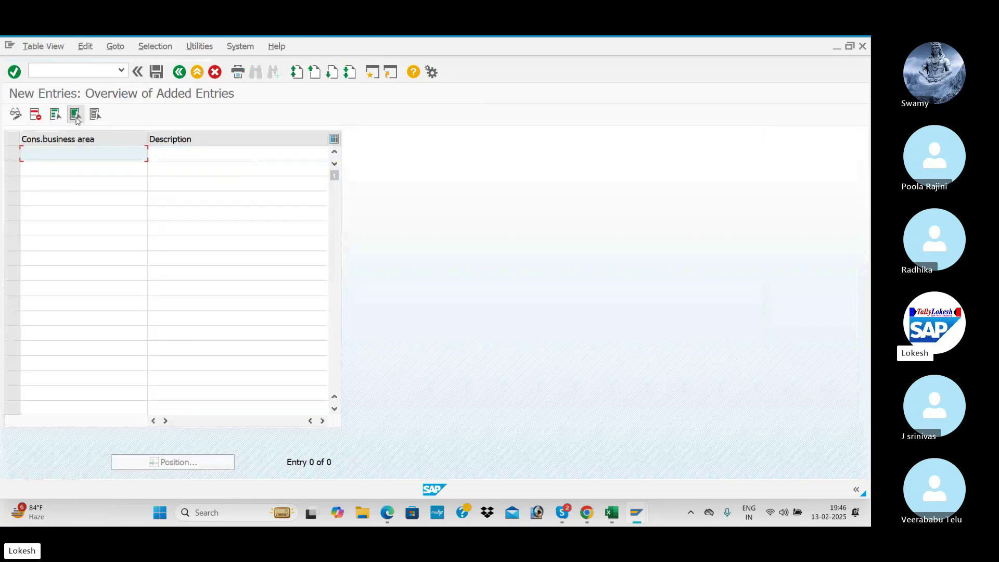
pyautogui.write('BENJ')
pyautogui.press('Tab')
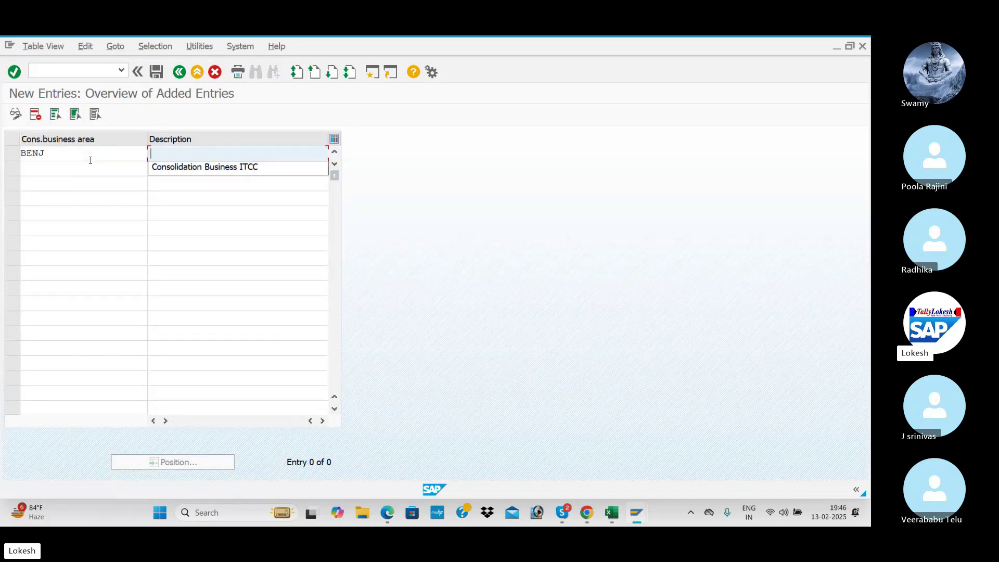
pyautogui.press('Down')
pyautogui.press('Tab')
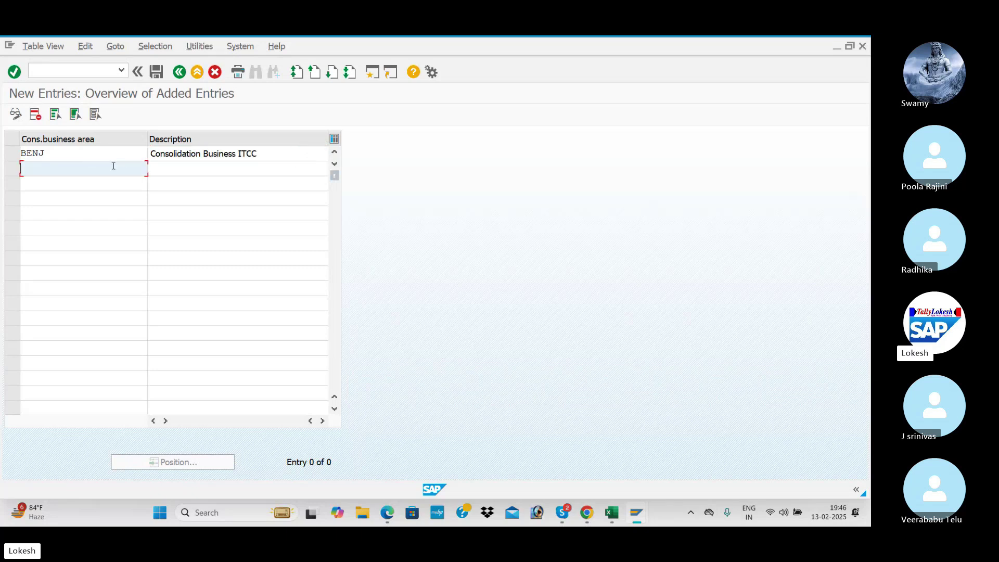
pyautogui.click(267, 156)
pyautogui.press('BackSpace')
pyautogui.press('BackSpace')
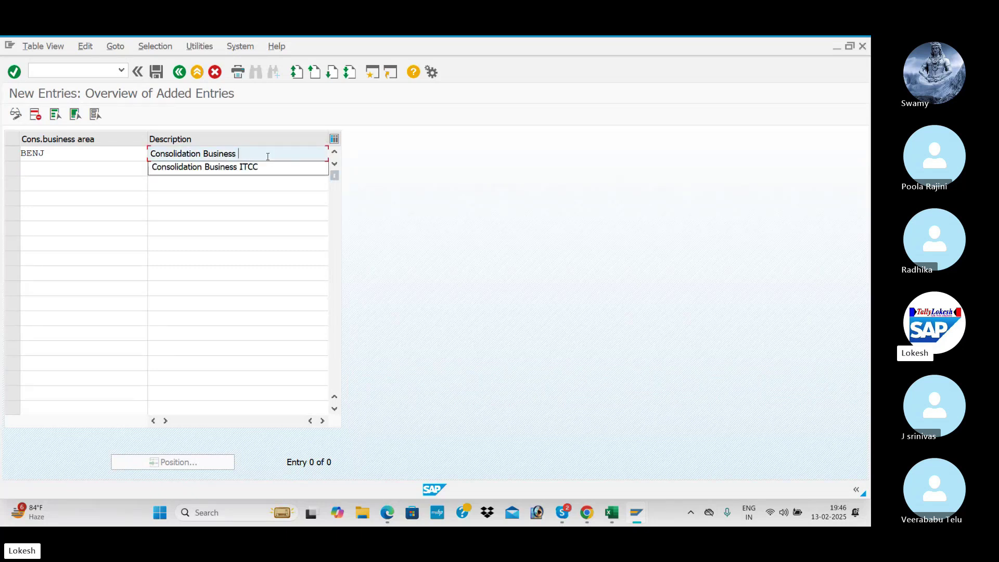
pyautogui.write('BENJ')
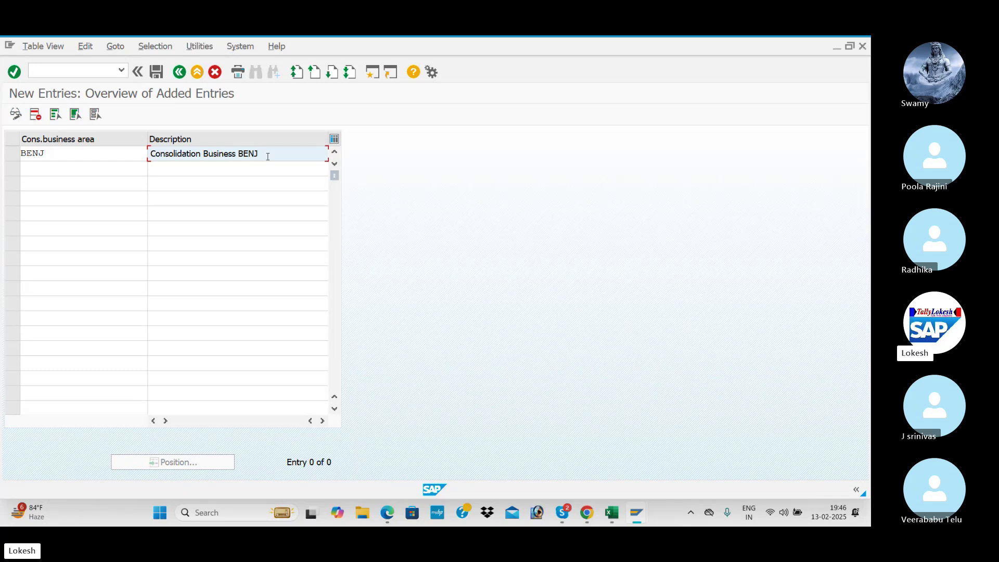
pyautogui.press('Return')
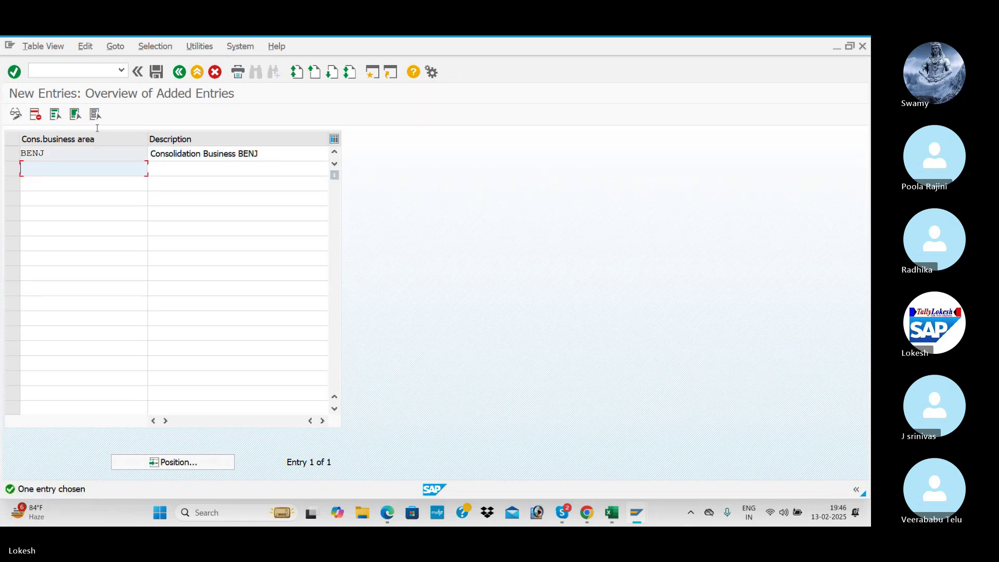
pyautogui.click(156, 72)
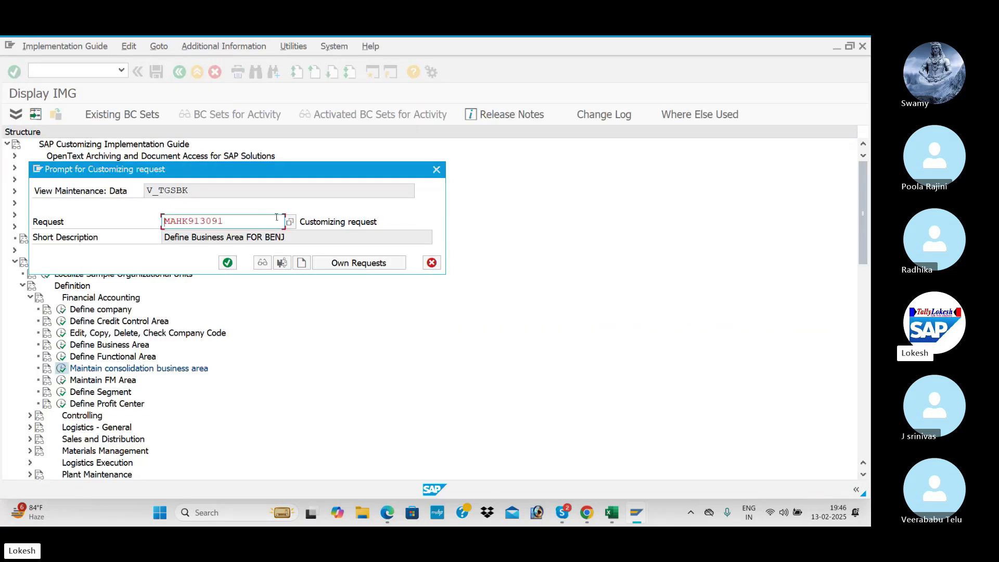
# - Create request 'Maintain Consolidation Business Area FOR BENJ' from the tracker's step name, then save and confirm
pyautogui.click(302, 262)
pyautogui.hotkey('alt', 'Tab')
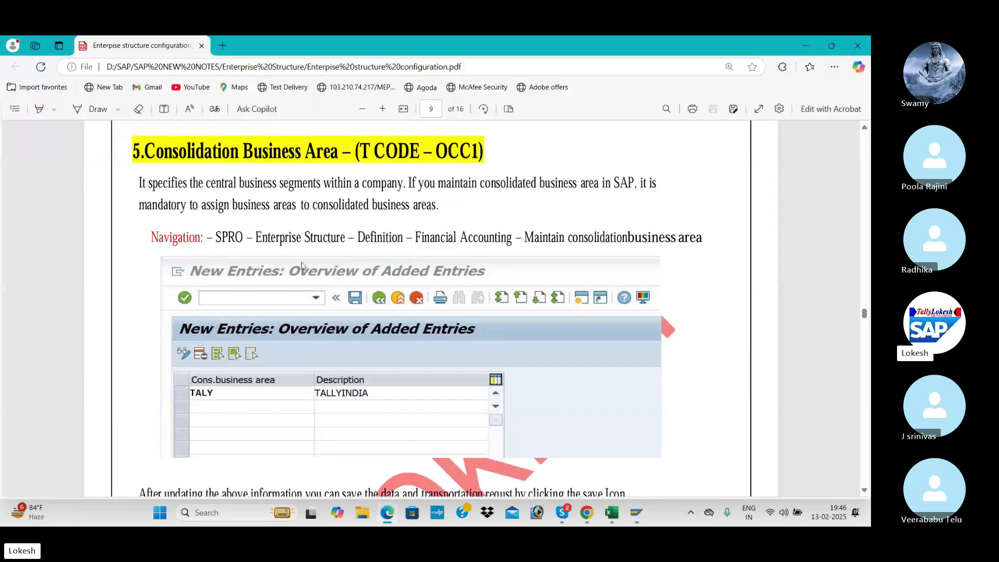
pyautogui.hotkey('alt', 'Tab')
pyautogui.hotkey('alt', 'Tab')
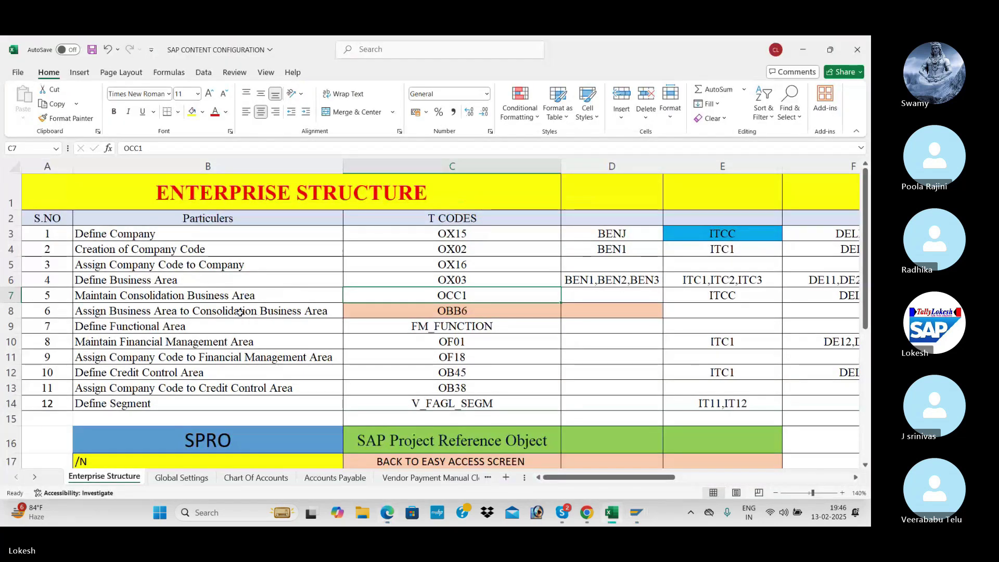
pyautogui.click(239, 311)
pyautogui.click(230, 301)
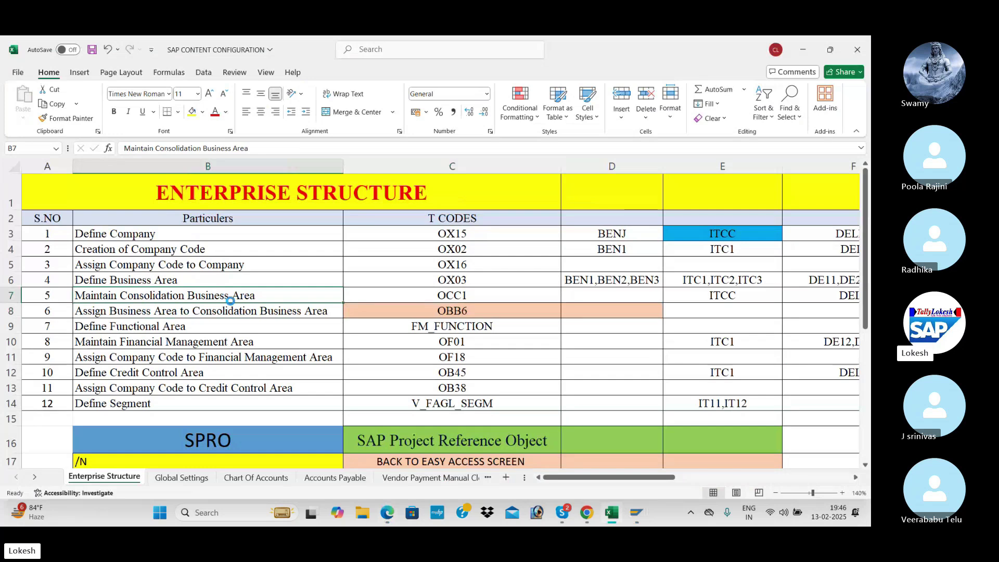
pyautogui.hotkey('alt', 'Tab')
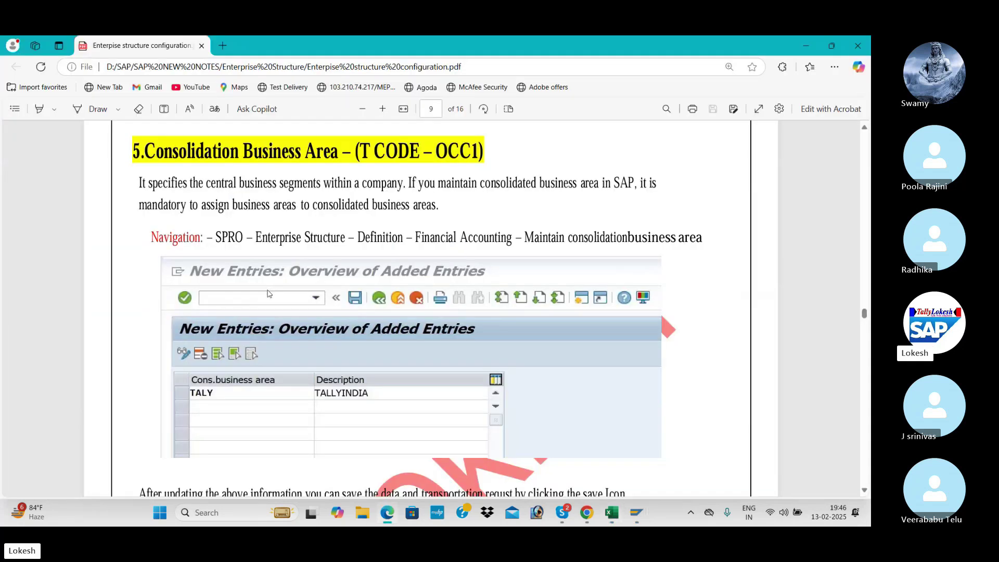
pyautogui.hotkey('alt', 'Tab')
pyautogui.hotkey('alt', 'Tab')
pyautogui.write('Maintain Consolidation Business Area')
pyautogui.write('FOR BEN')
pyautogui.click(421, 432)
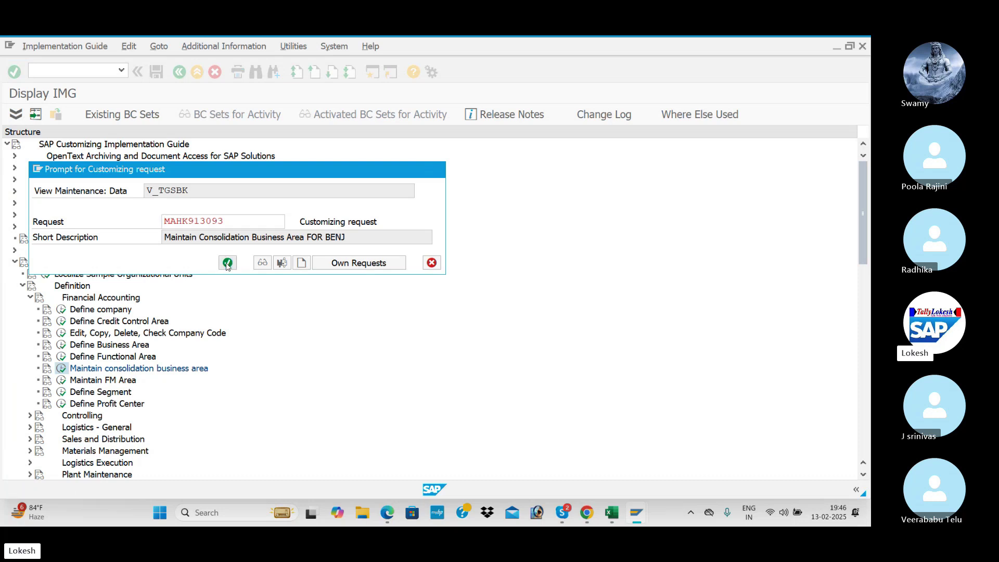
pyautogui.click(227, 264)
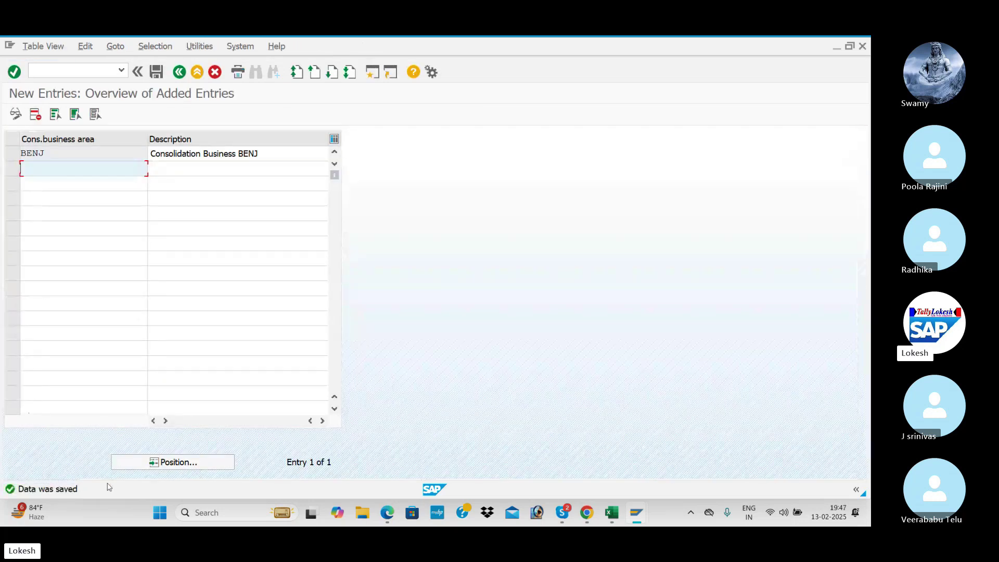
# - Enter BENJ in tracker cell D7, note next step code OBB6, and return to SAP
pyautogui.hotkey('alt', 'Tab')
pyautogui.press('Tab')
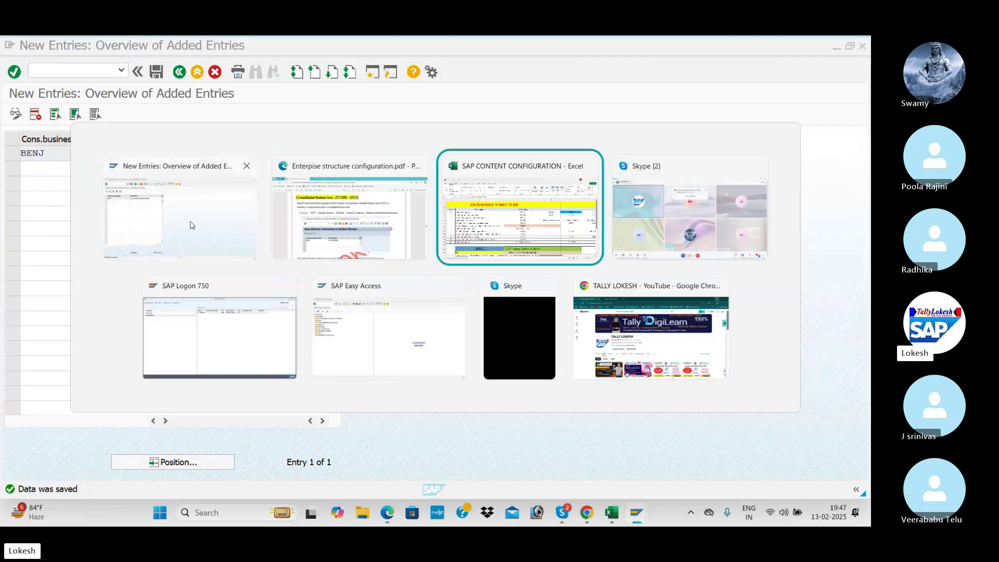
pyautogui.click(578, 291)
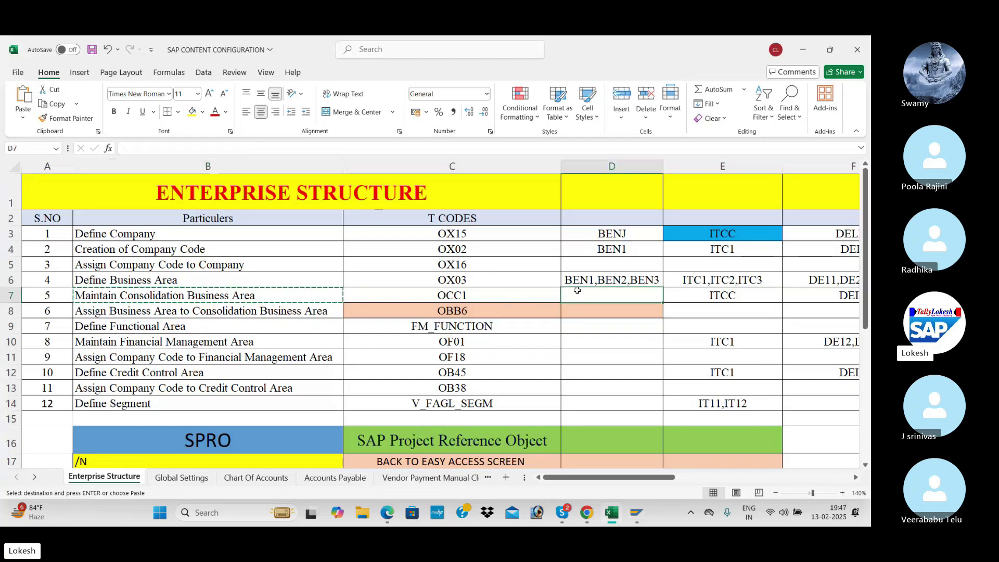
pyautogui.write('BENJ')
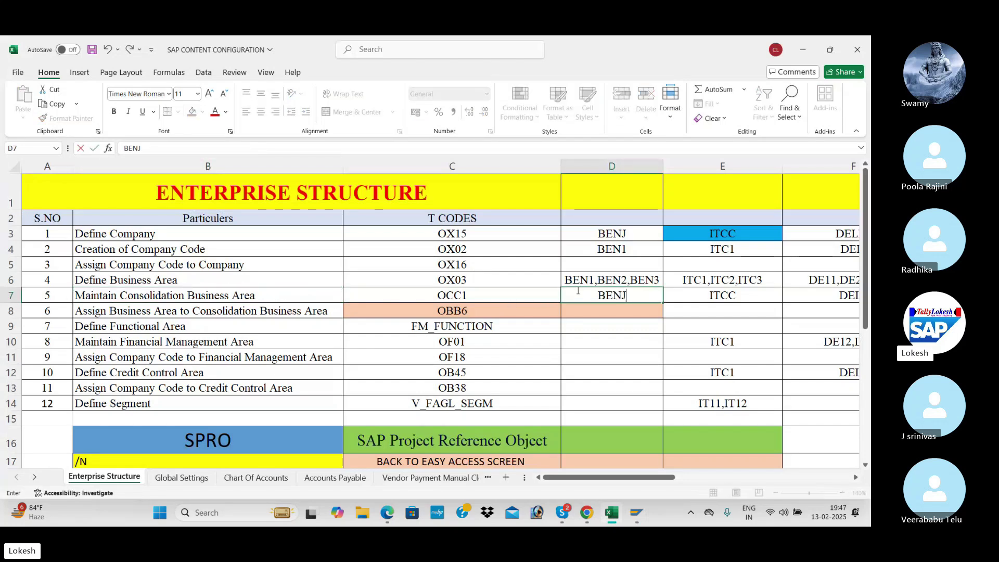
pyautogui.press('Return')
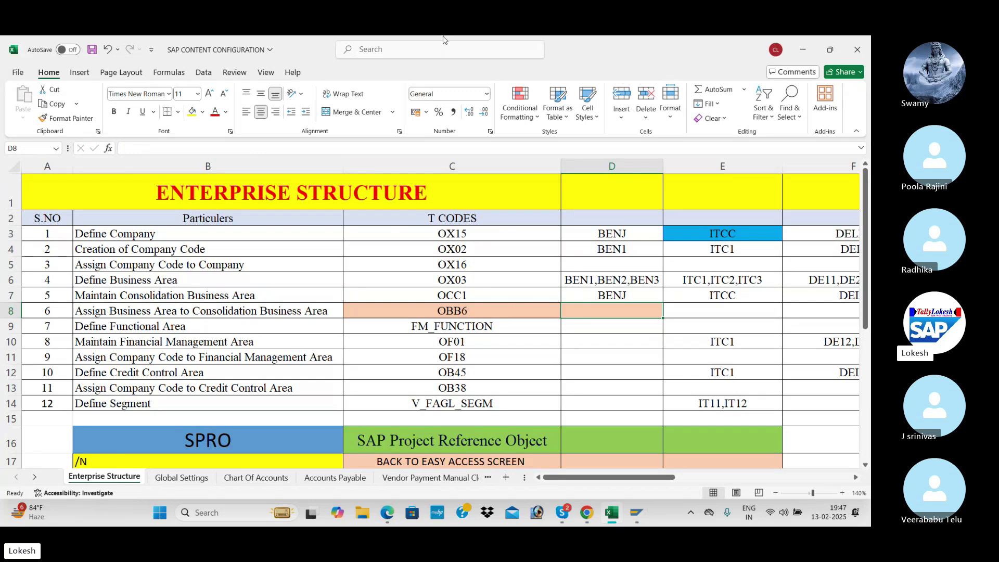
pyautogui.click(629, 295)
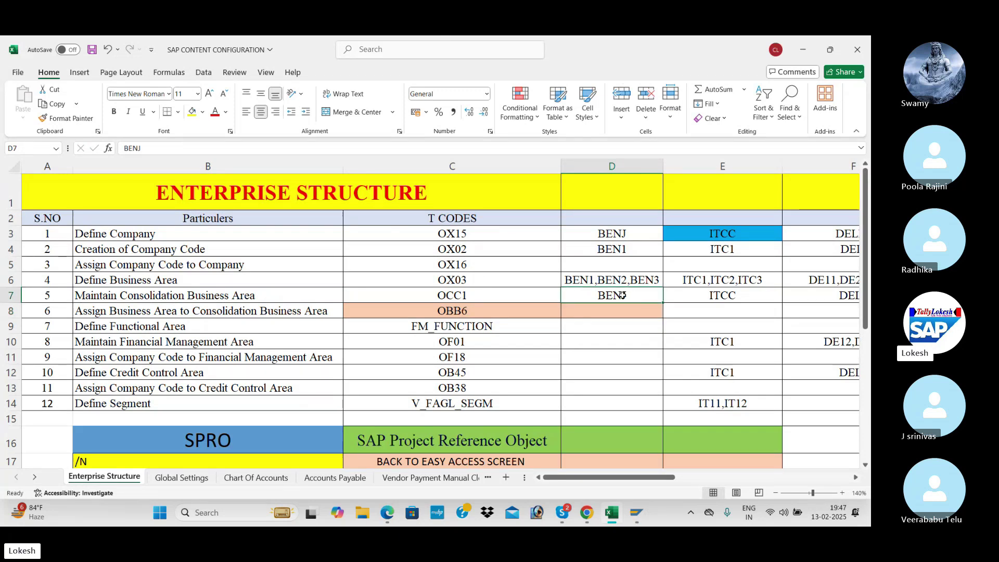
pyautogui.click(452, 310)
pyautogui.hotkey('alt', 'Tab')
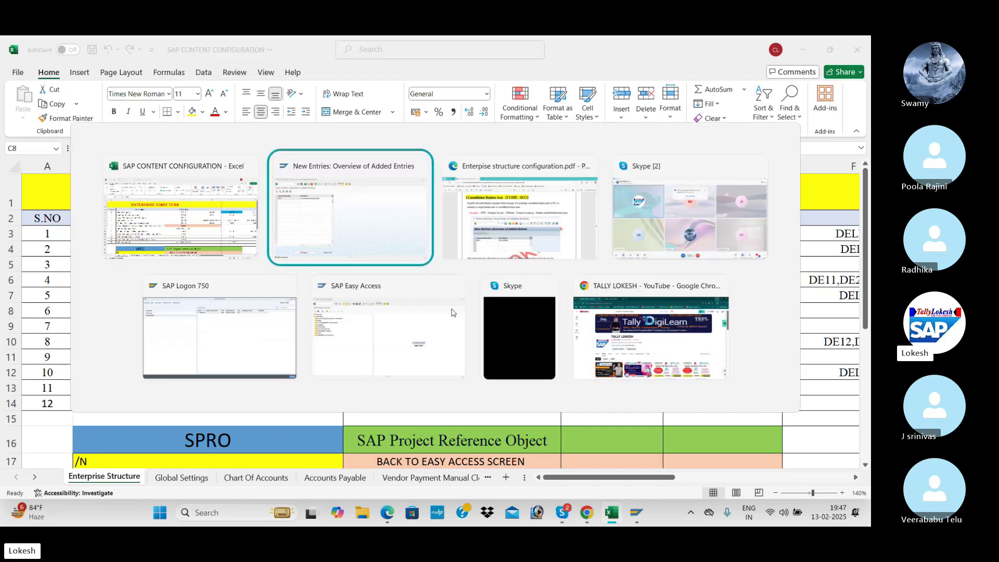
pyautogui.click(178, 73)
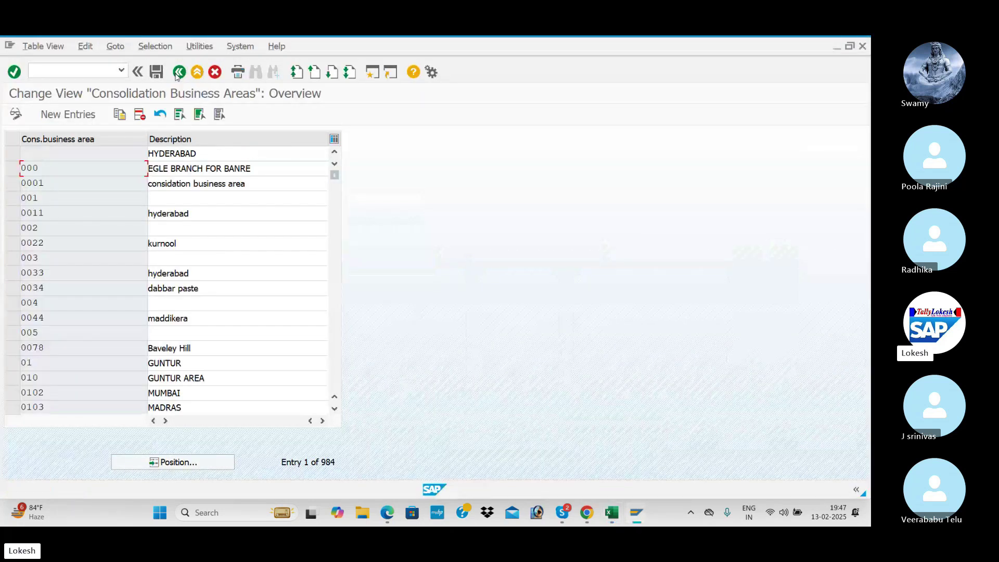
# - Back in the IMG tree, run Assign business area to consolidation business area under Assignment › Financial Accounting
pyautogui.click(178, 73)
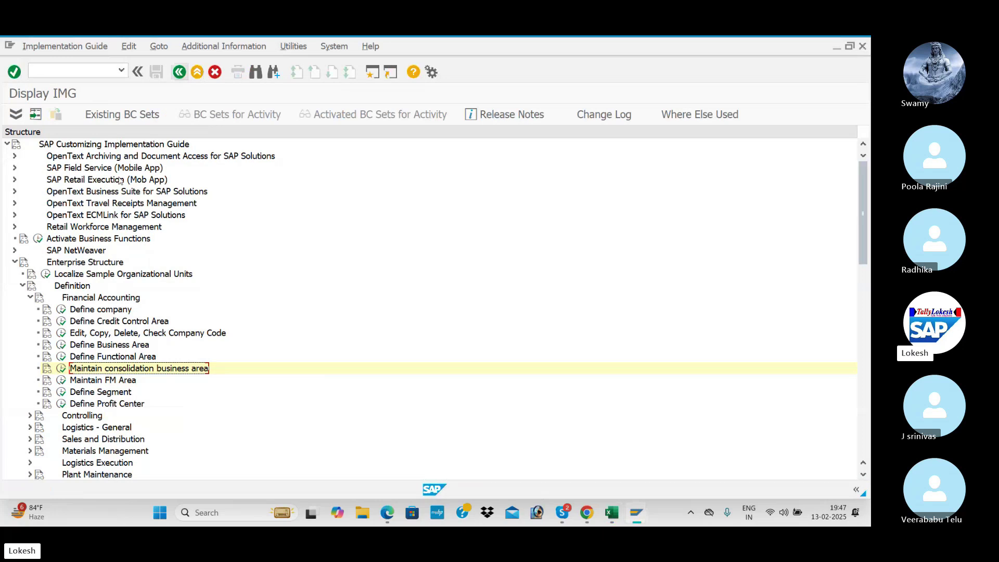
pyautogui.click(23, 286)
pyautogui.click(23, 297)
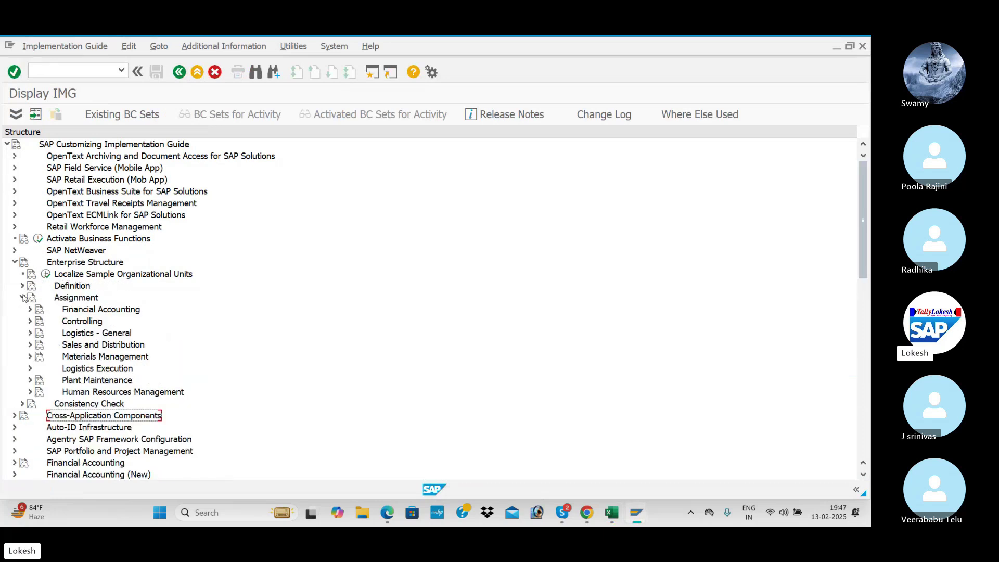
pyautogui.click(29, 309)
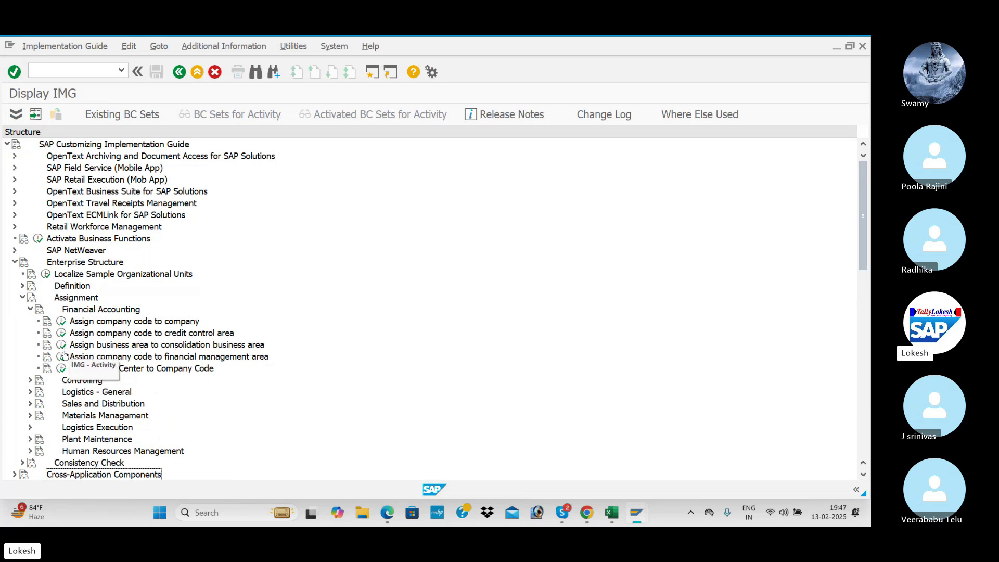
pyautogui.click(61, 345)
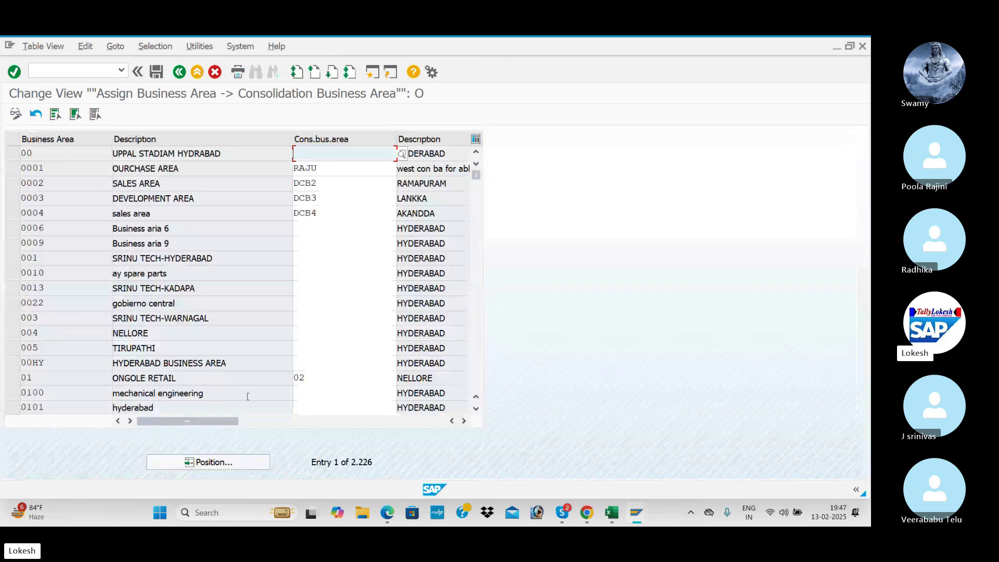
# - Position the business area table at BEN1
pyautogui.click(224, 463)
pyautogui.write('BEN1')
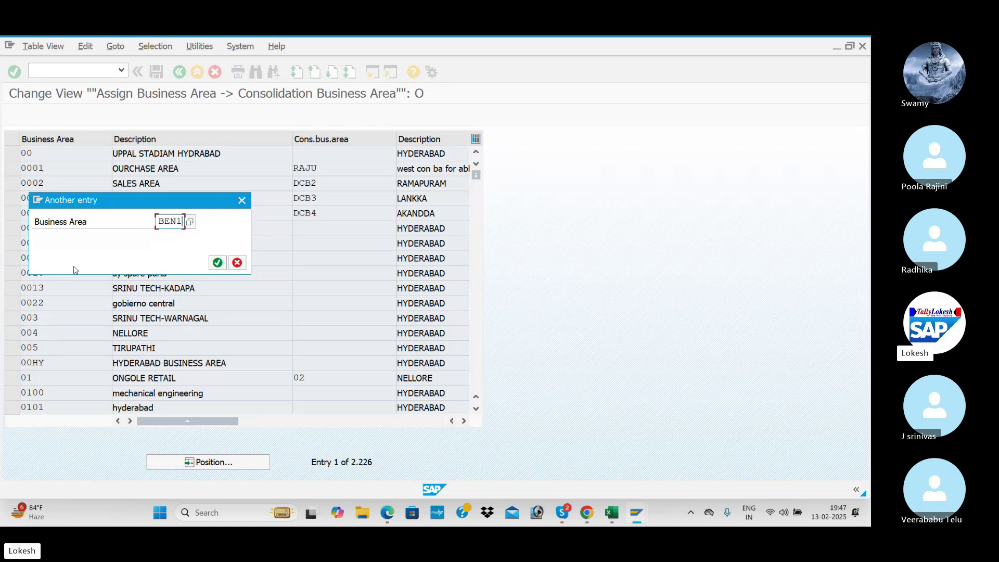
pyautogui.press('Return')
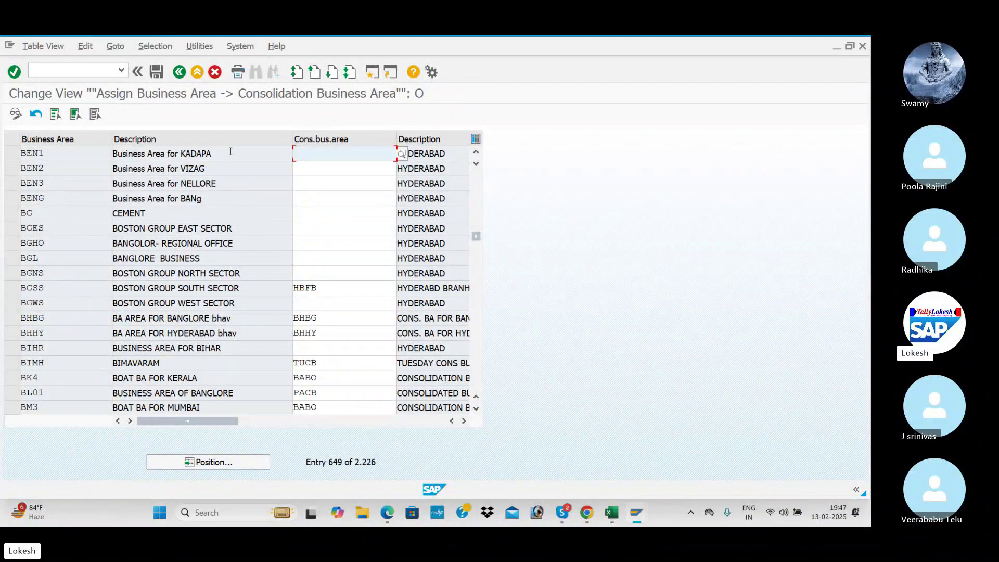
pyautogui.click(230, 153)
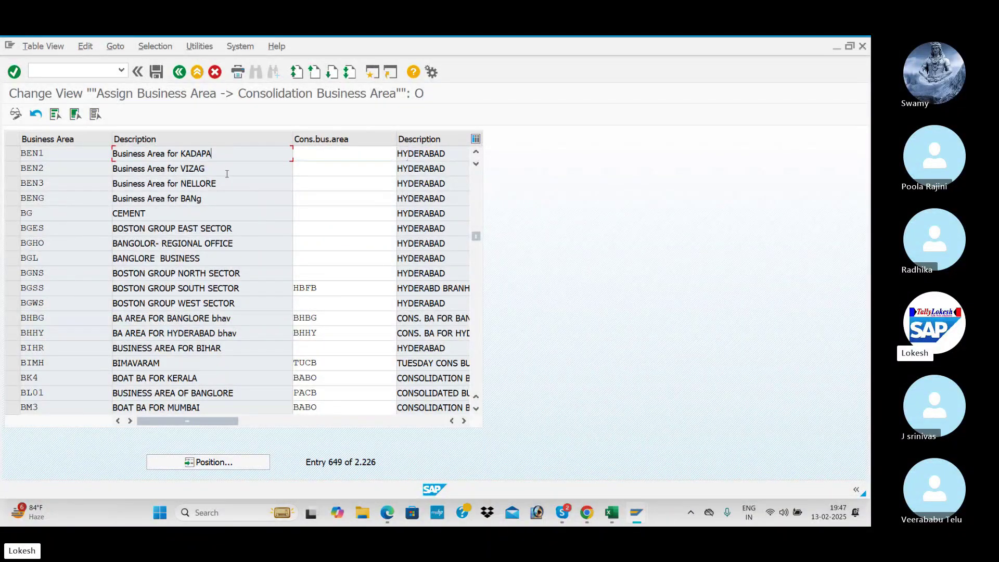
# - Enter BENJ as consolidation business area for BEN1, BEN2 and BEN3, then save
pyautogui.click(320, 154)
pyautogui.write('BENJ')
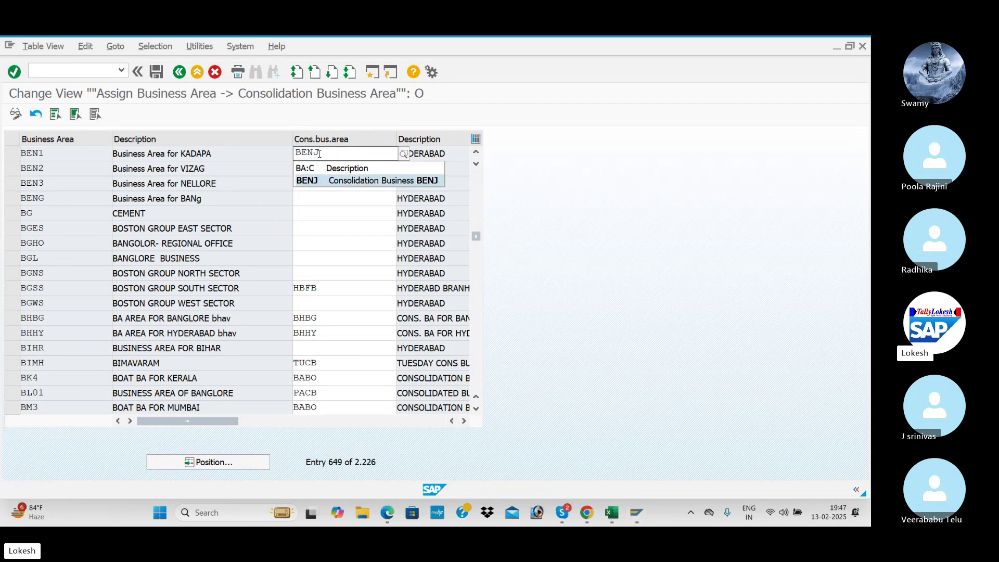
pyautogui.press('Tab')
pyautogui.write('BEN')
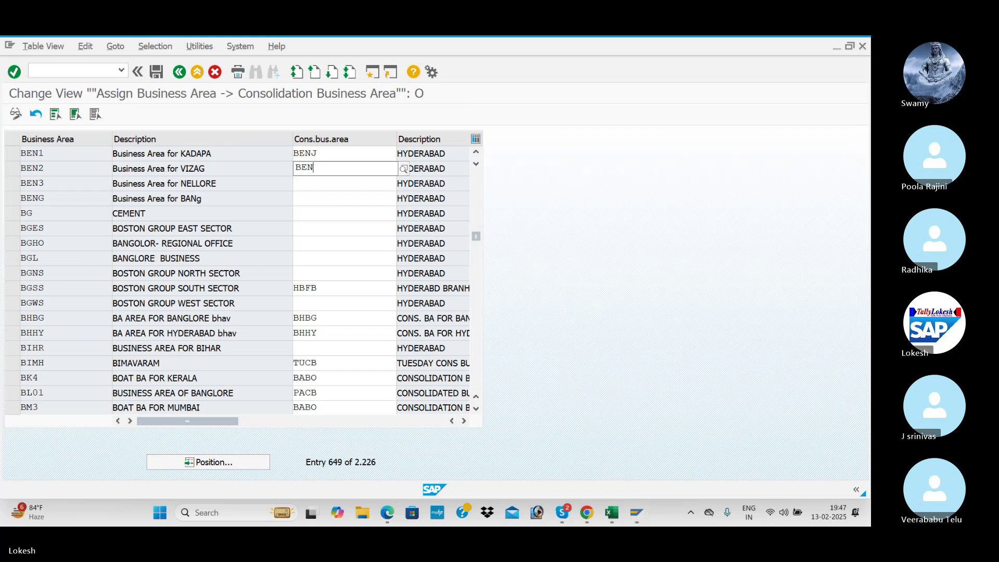
pyautogui.write('J')
pyautogui.press('Tab')
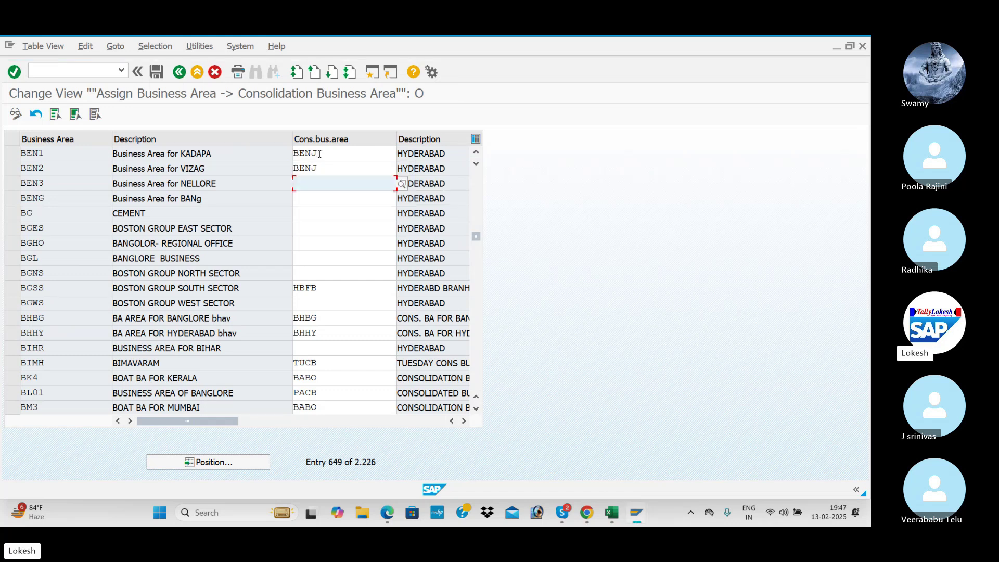
pyautogui.write('BENJ')
pyautogui.press('Tab')
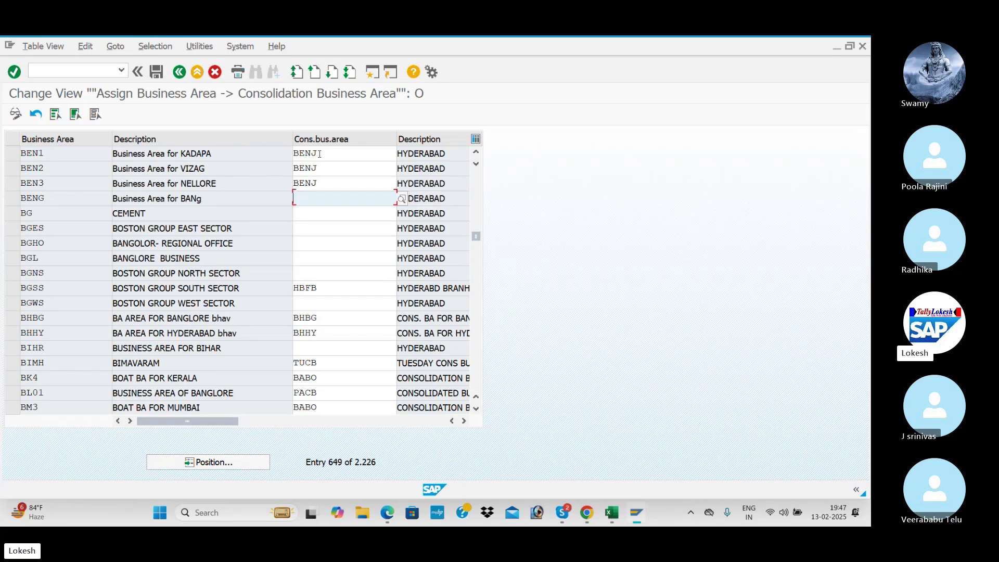
pyautogui.click(156, 72)
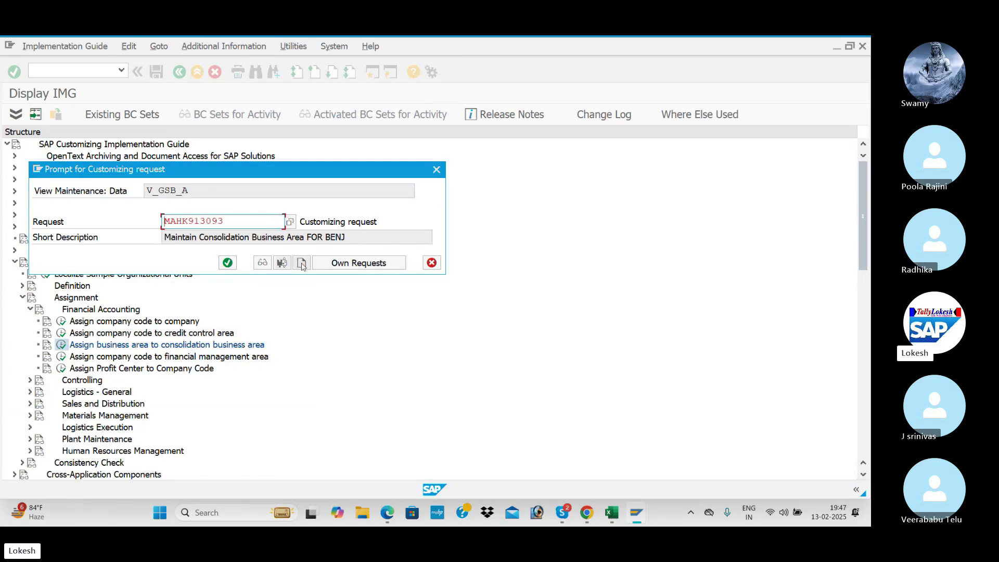
# - Save the assignments under a new request 'Assign Business Area to Consolidation Business Area FOR BENJ'
pyautogui.click(301, 263)
pyautogui.hotkey('alt', 'Tab')
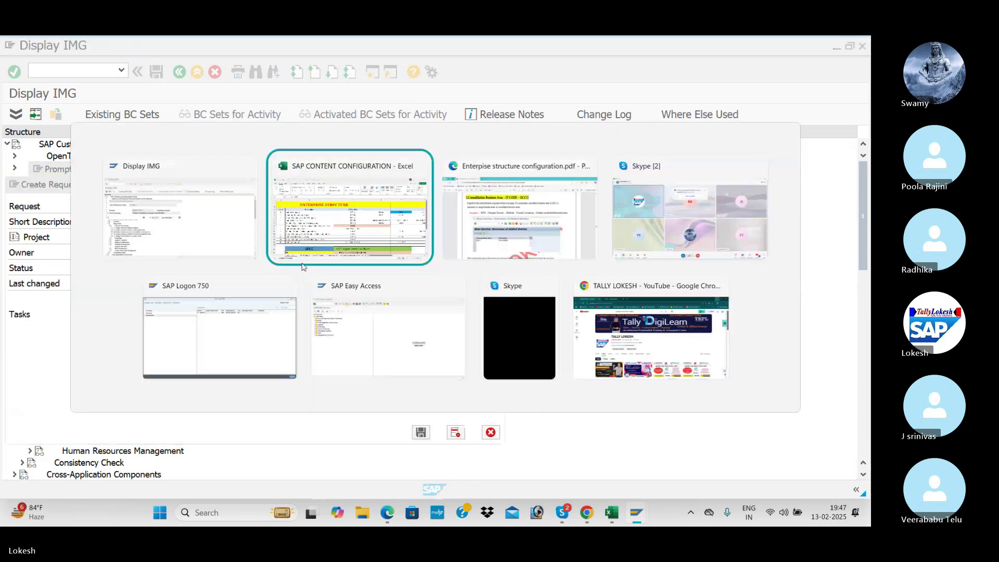
pyautogui.click(254, 312)
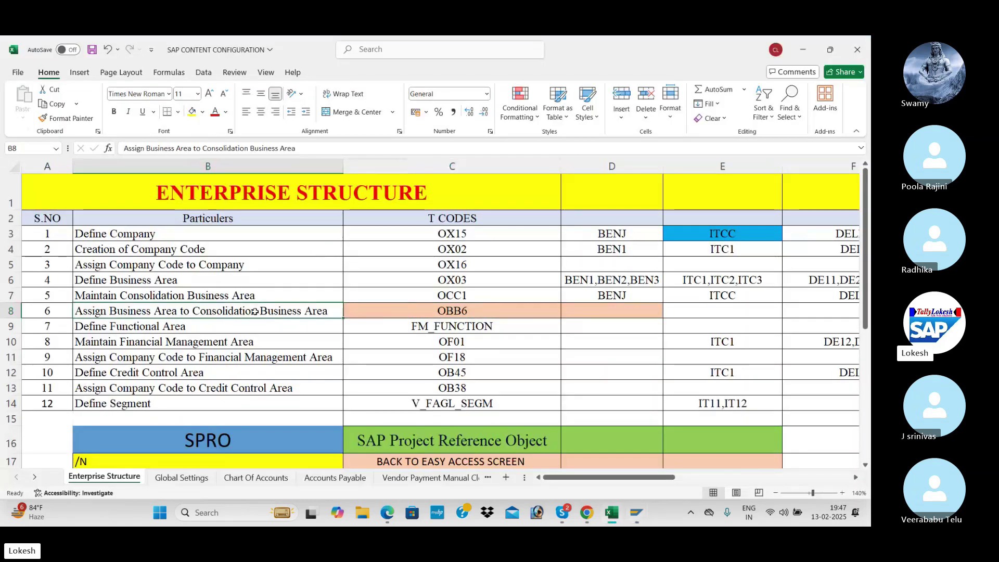
pyautogui.hotkey('ctrl', 'c')
pyautogui.hotkey('alt', 'Tab')
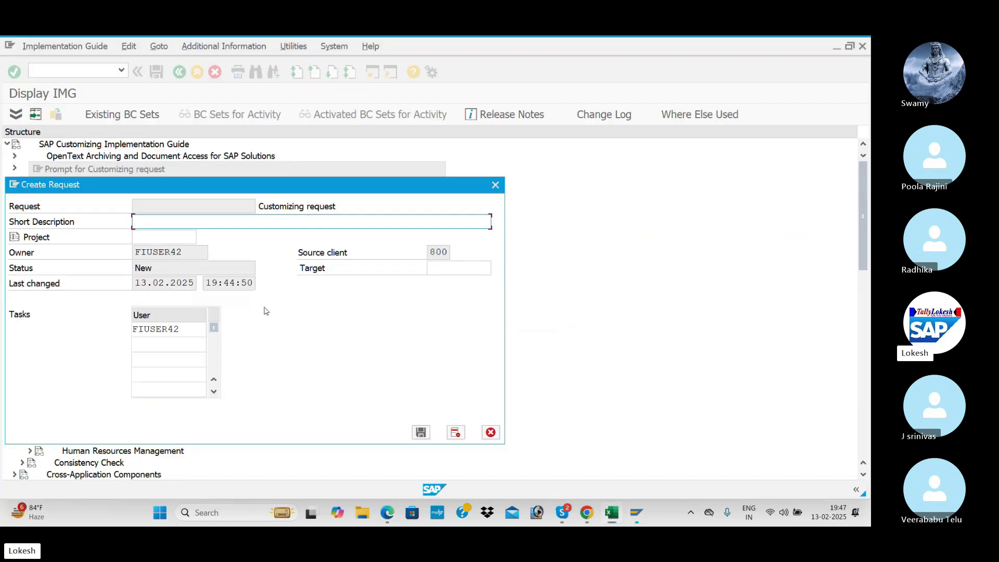
pyautogui.hotkey('ctrl', 'v')
pyautogui.write('FOR BENJ')
pyautogui.click(420, 432)
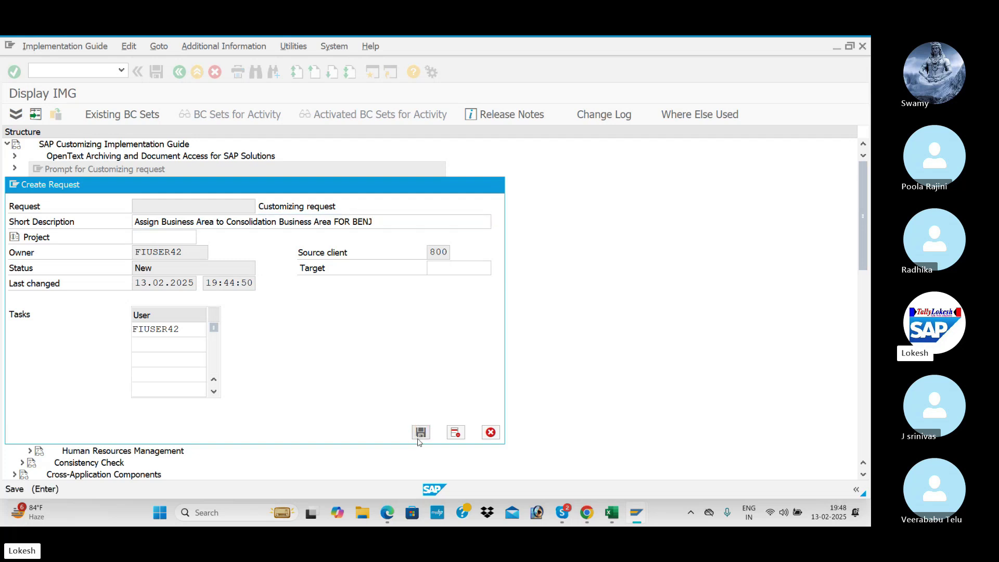
pyautogui.click(227, 263)
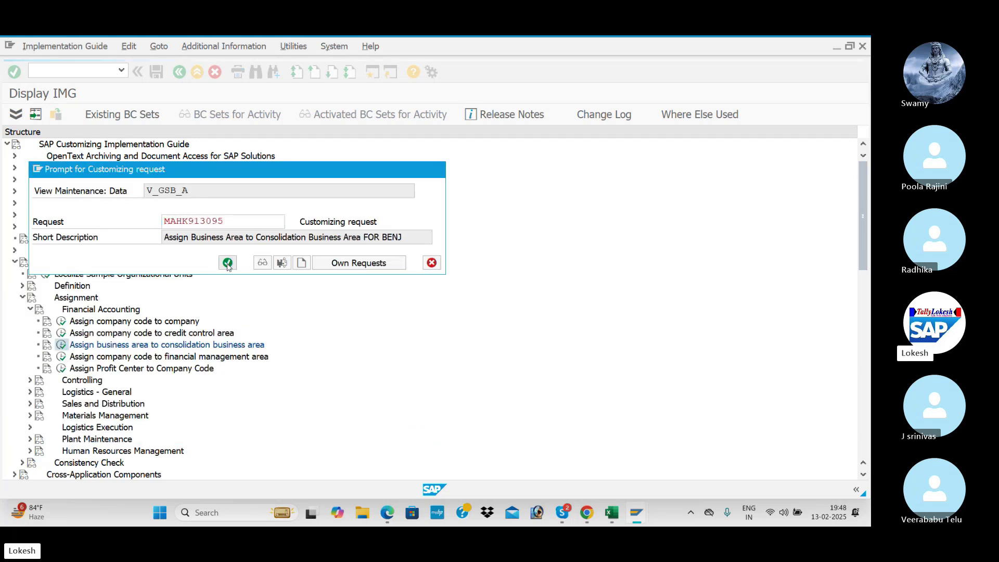
pyautogui.hotkey('alt', 'Tab')
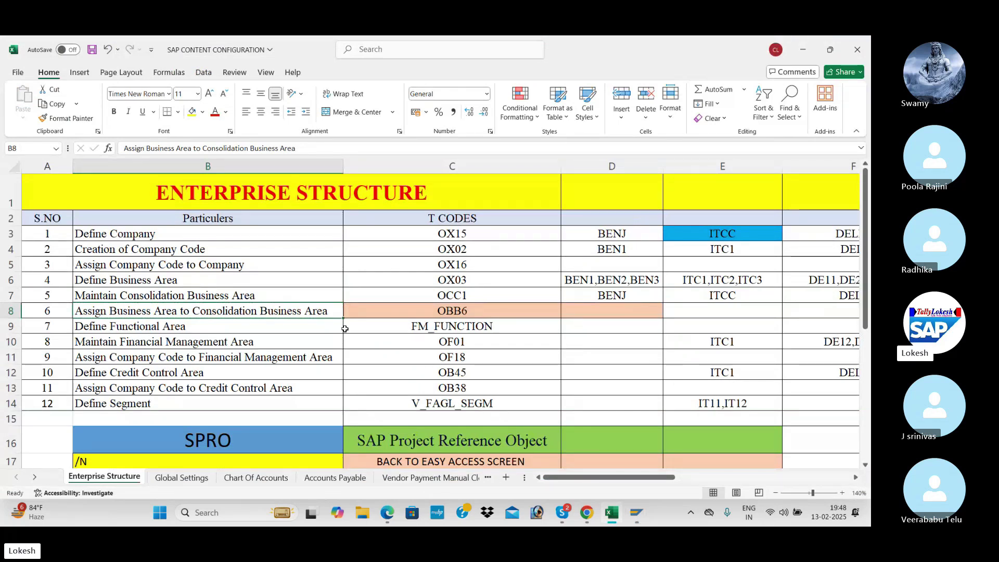
# - Fill tracker range B3:C8 green, marking steps through Assign Business Area to Consolidation Business Area done
pyautogui.moveTo(211, 237); pyautogui.dragTo(353, 304)
pyautogui.moveTo(228, 243); pyautogui.dragTo(448, 326)
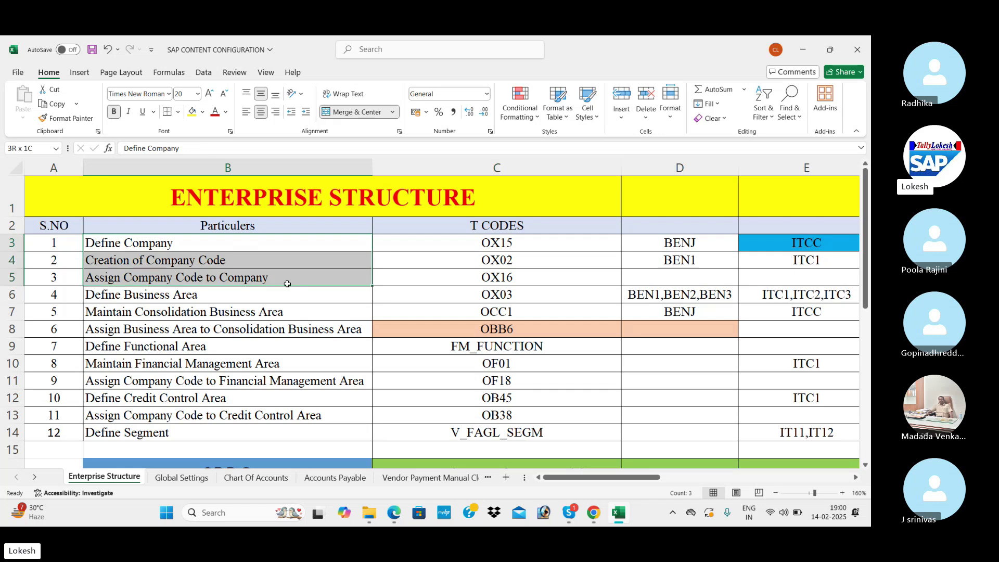
pyautogui.click(202, 112)
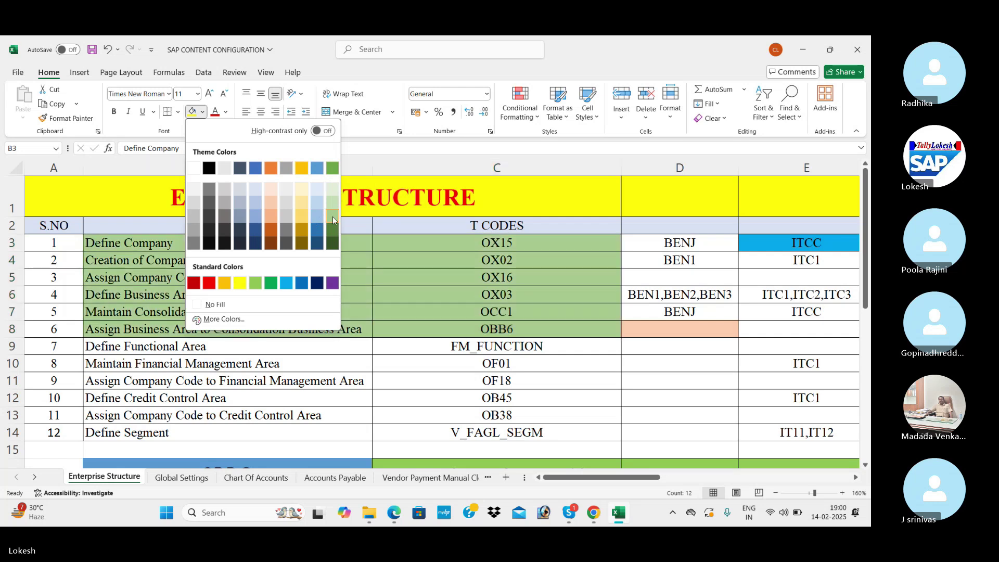
pyautogui.click(332, 216)
pyautogui.scroll(-1, 378, 285)
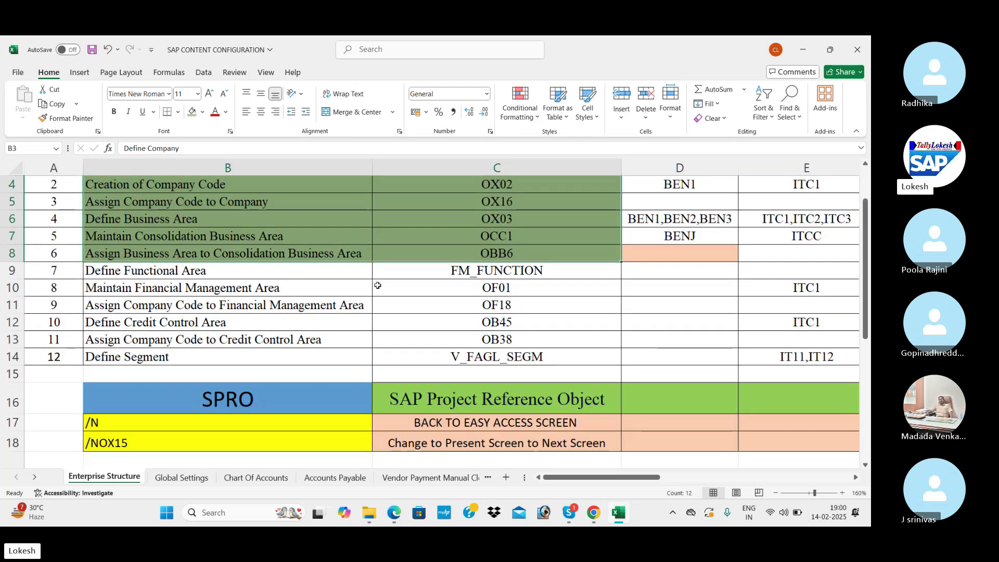
pyautogui.click(313, 273)
pyautogui.moveTo(318, 277); pyautogui.dragTo(523, 354)
pyautogui.click(293, 316)
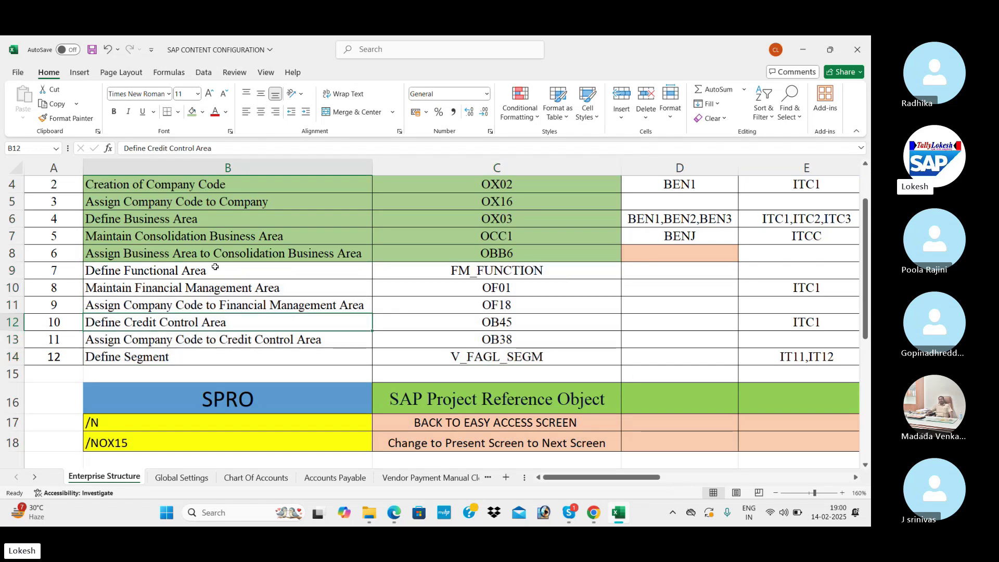
pyautogui.click(500, 269)
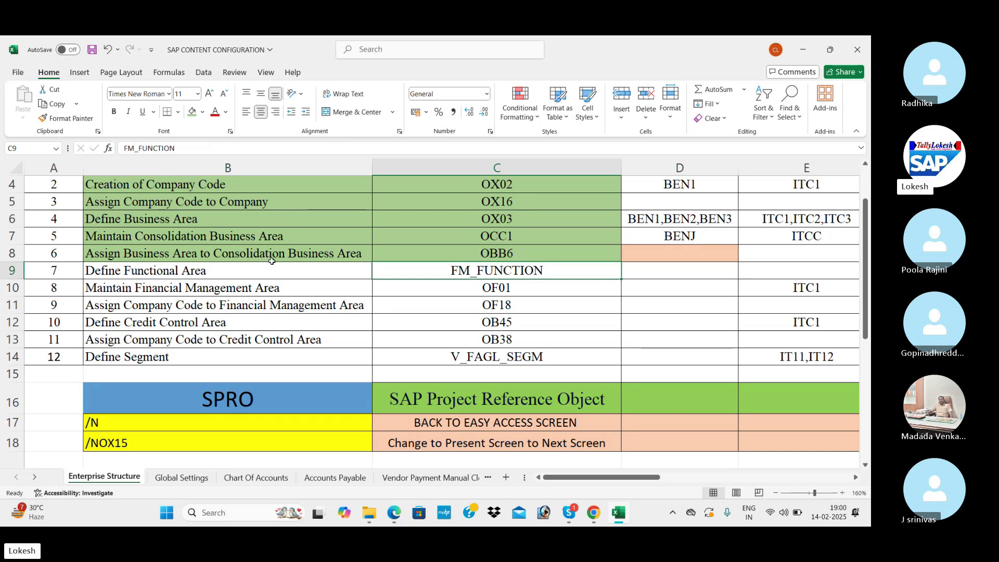
# - Minimize the browser, Excel, meeting, File Explorer and document windows, then launch SAP Logon 750
pyautogui.moveTo(594, 512)
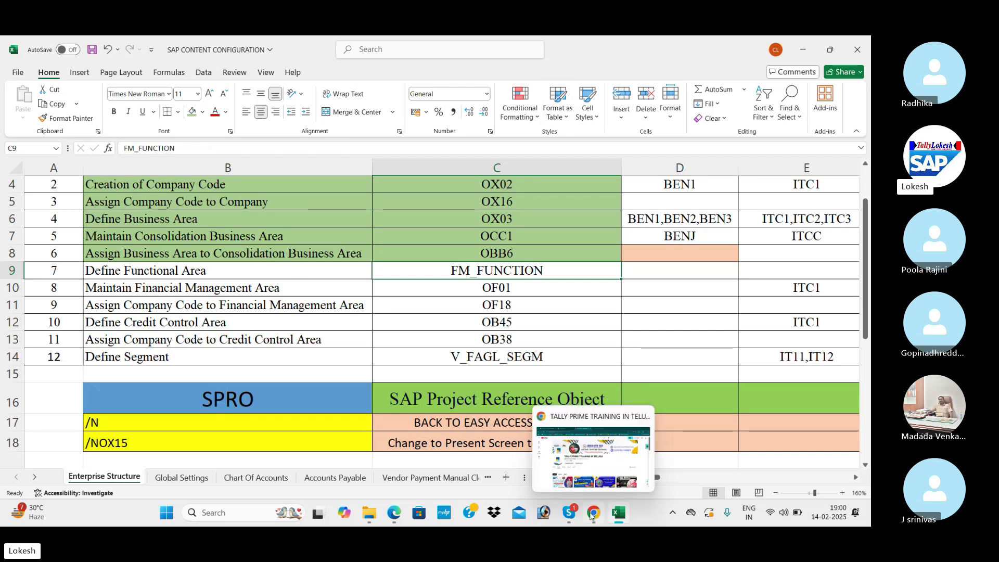
pyautogui.click(595, 457)
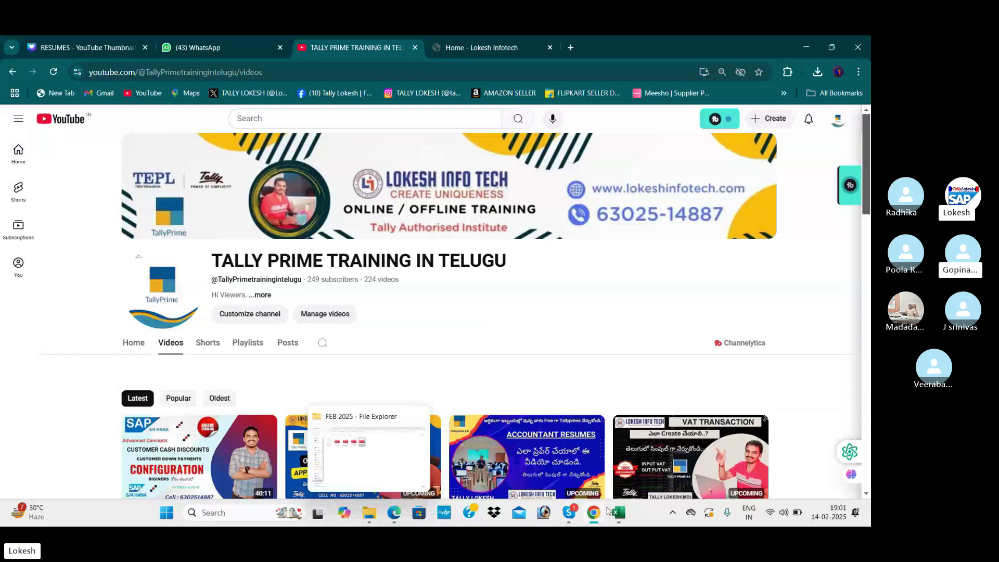
pyautogui.click(806, 47)
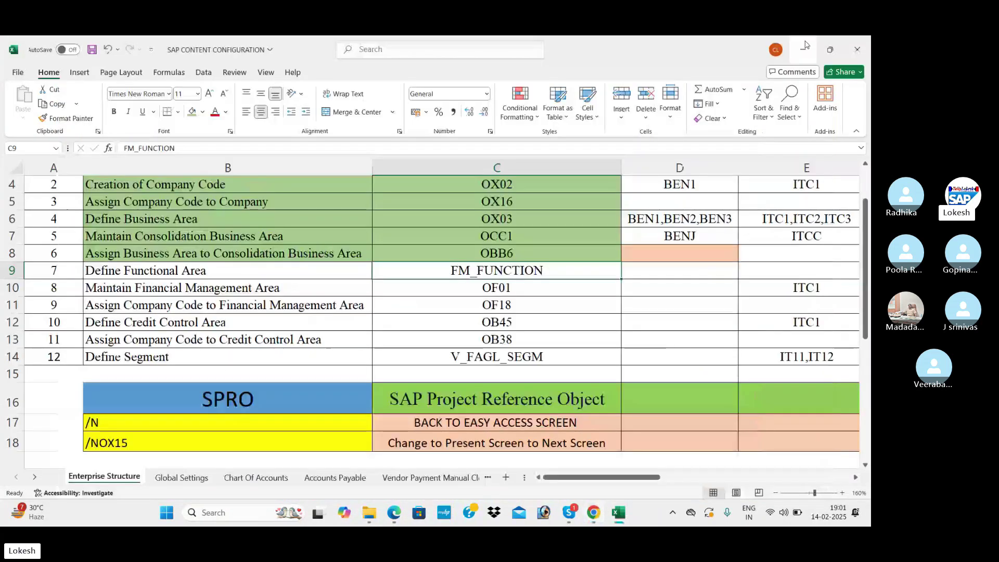
pyautogui.click(805, 47)
pyautogui.click(810, 45)
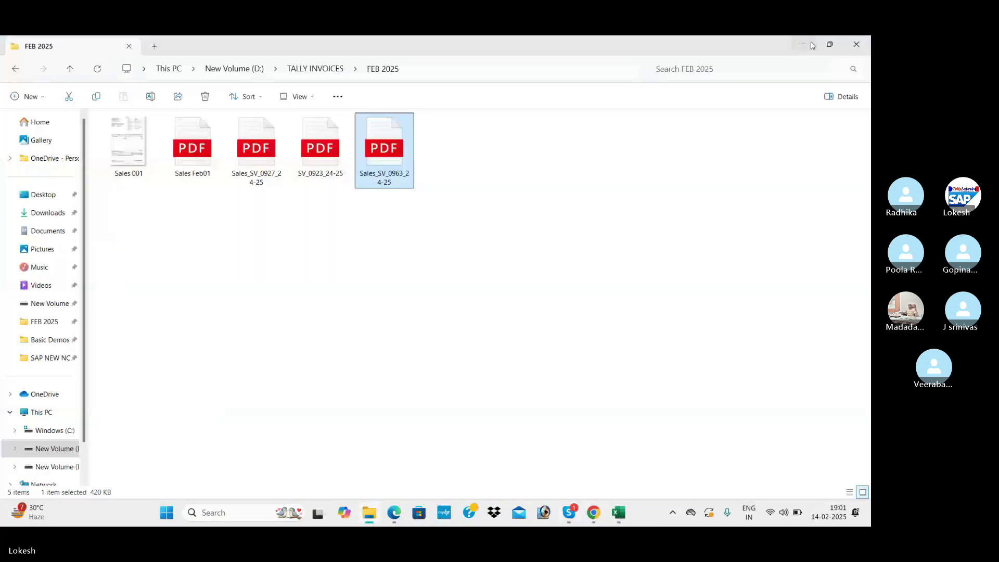
pyautogui.click(806, 45)
pyautogui.click(823, 47)
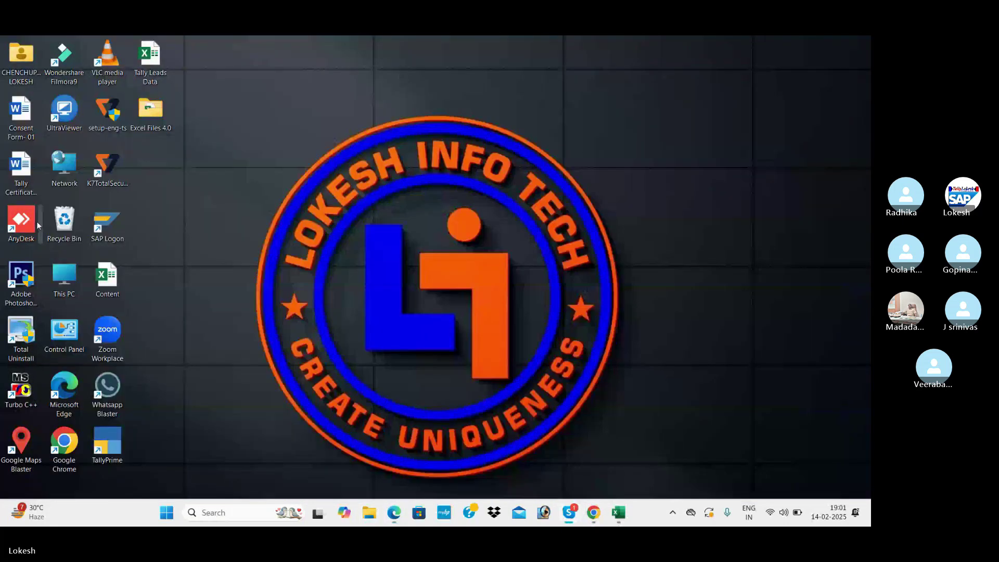
pyautogui.doubleClick(102, 213)
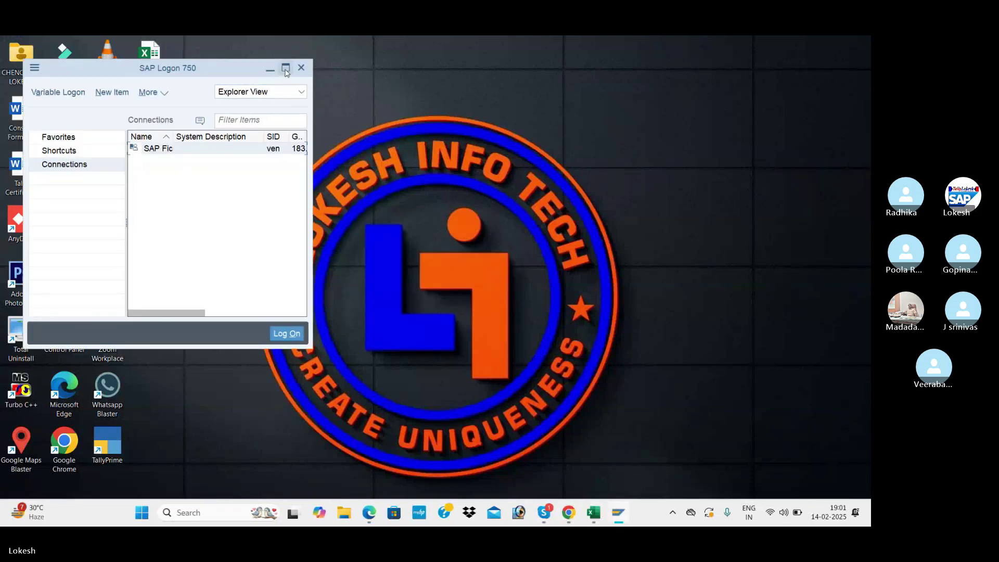
# - Log on to SAP Fic with the user ID and password, then start transaction SPRO
pyautogui.click(285, 68)
pyautogui.doubleClick(411, 121)
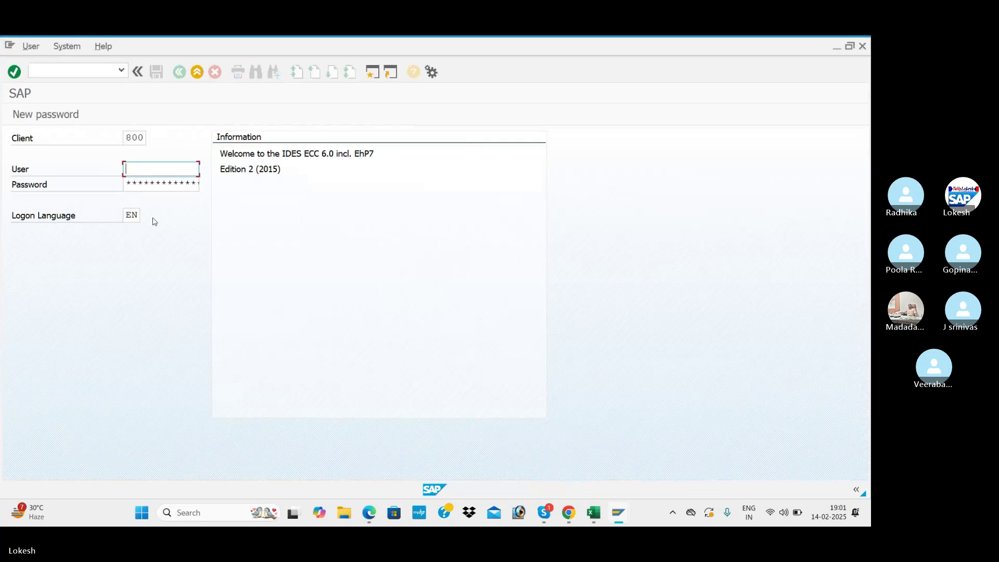
pyautogui.write('FIUSER42')
pyautogui.click(153, 184)
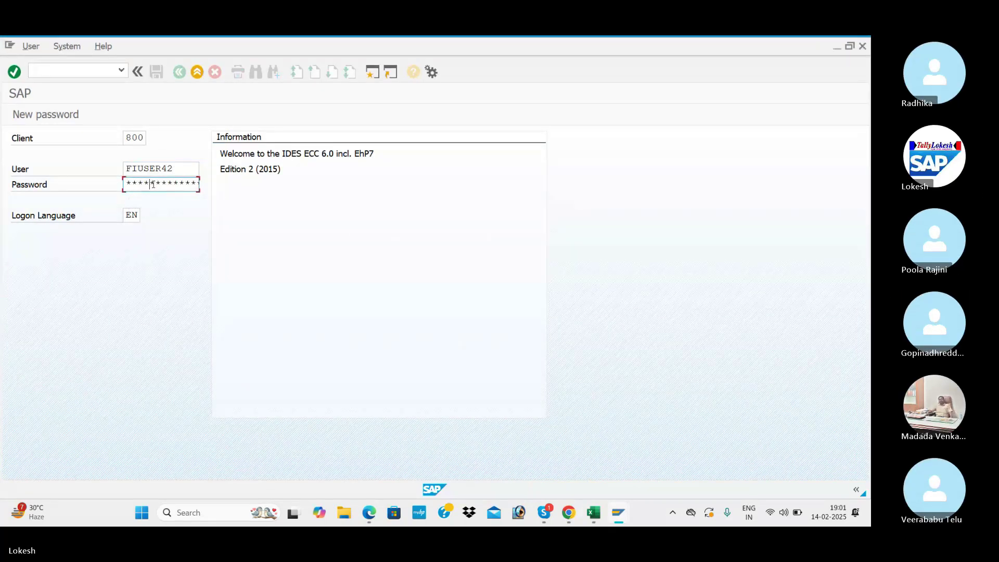
pyautogui.press('Return')
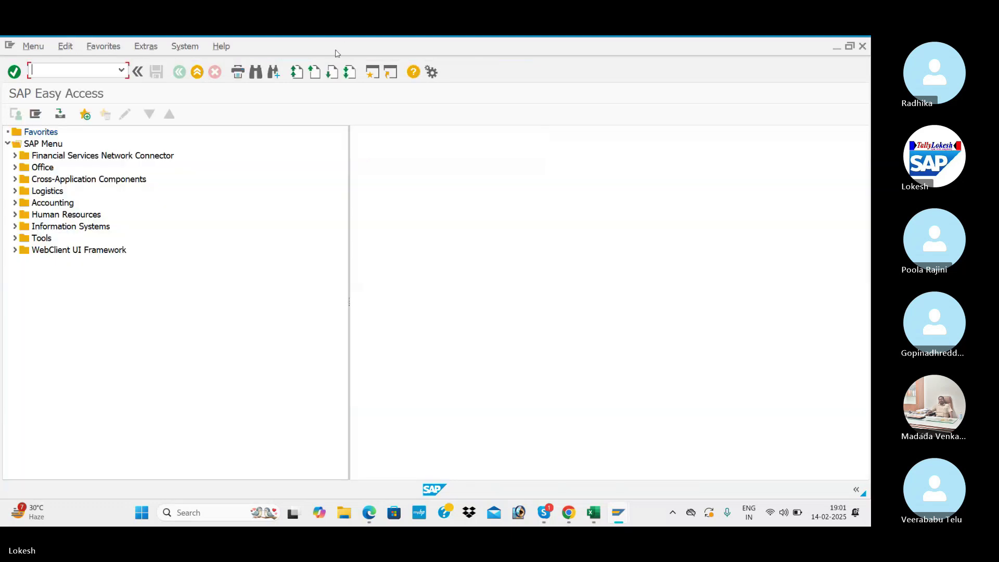
pyautogui.write('S')
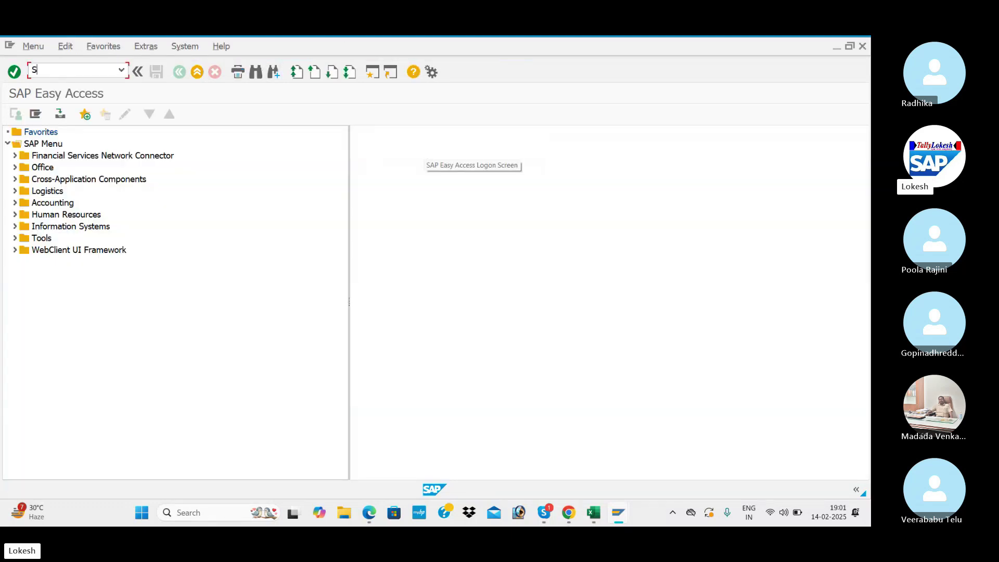
pyautogui.write('PRO')
pyautogui.press('Return')
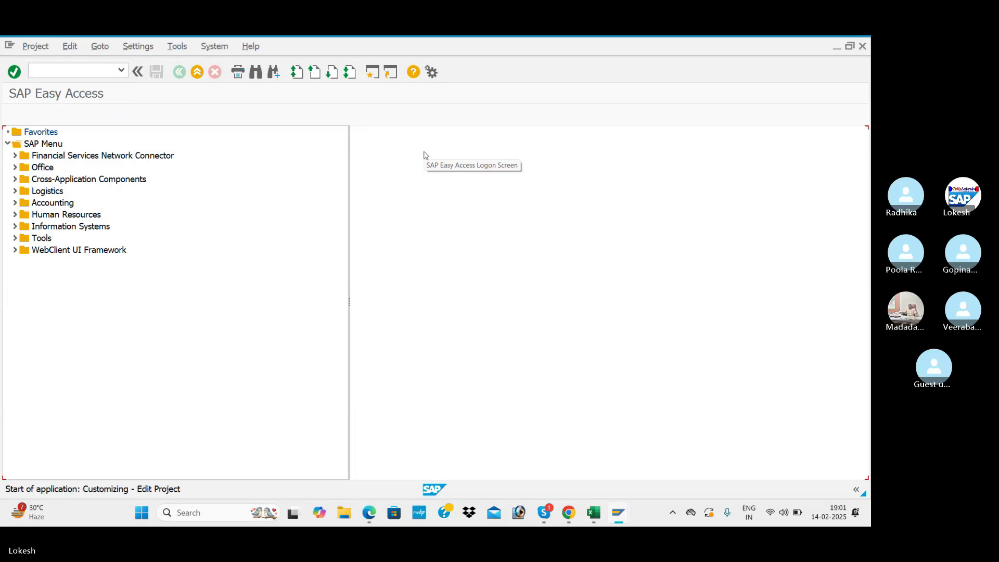
# - In the SAP Reference IMG, expand Enterprise Structure › Definition › Financial Accounting and run Define Functional Area
pyautogui.click(81, 115)
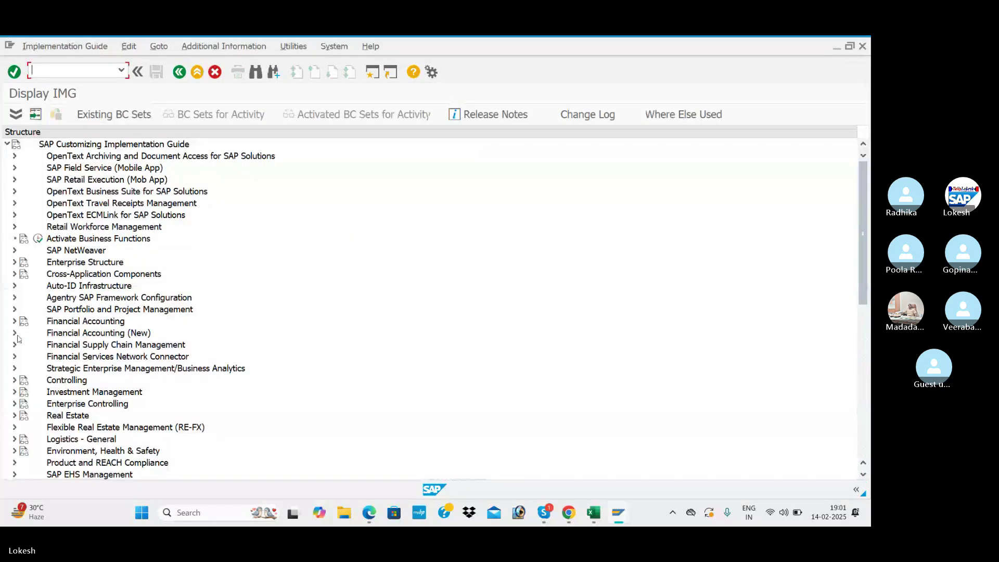
pyautogui.click(15, 263)
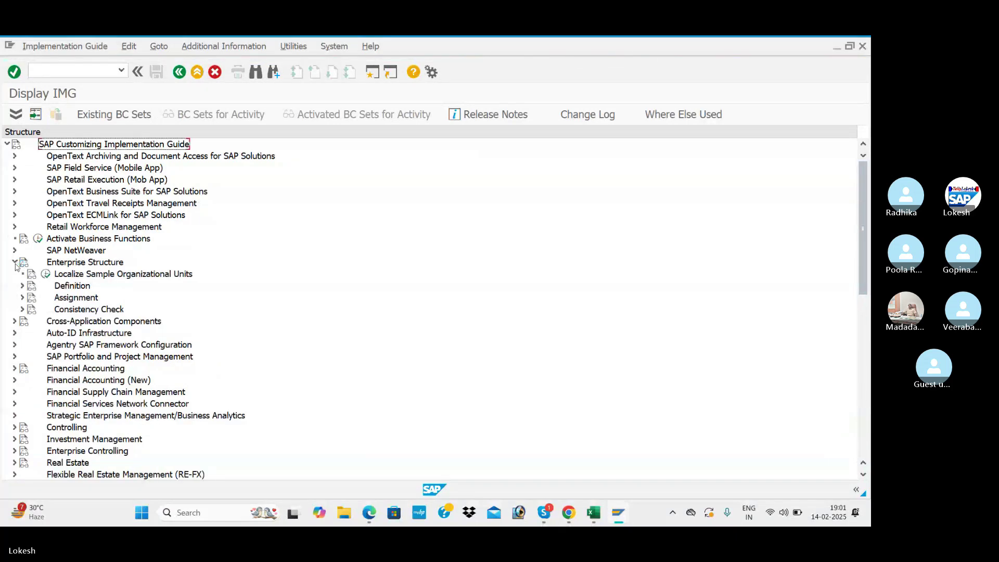
pyautogui.click(23, 287)
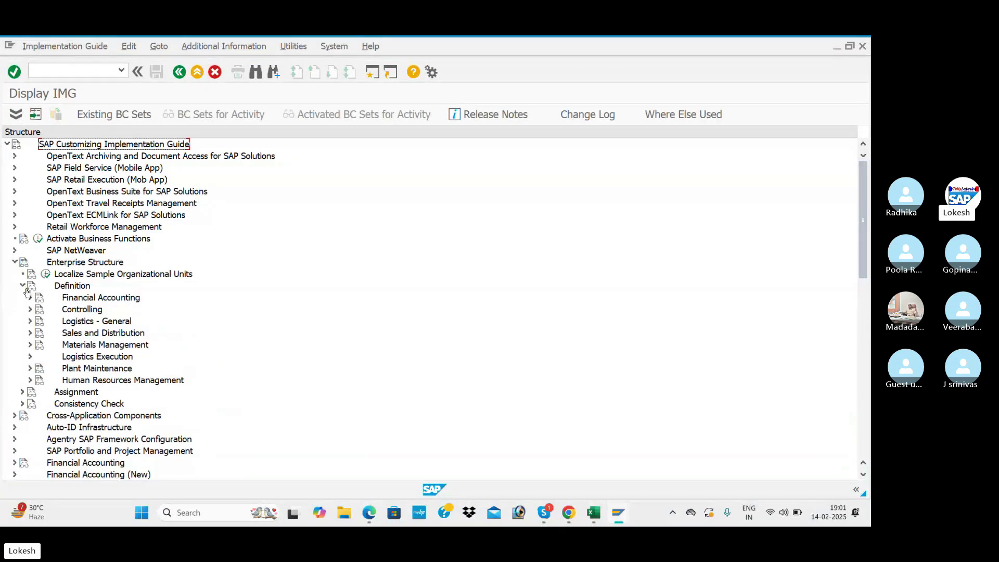
pyautogui.click(30, 299)
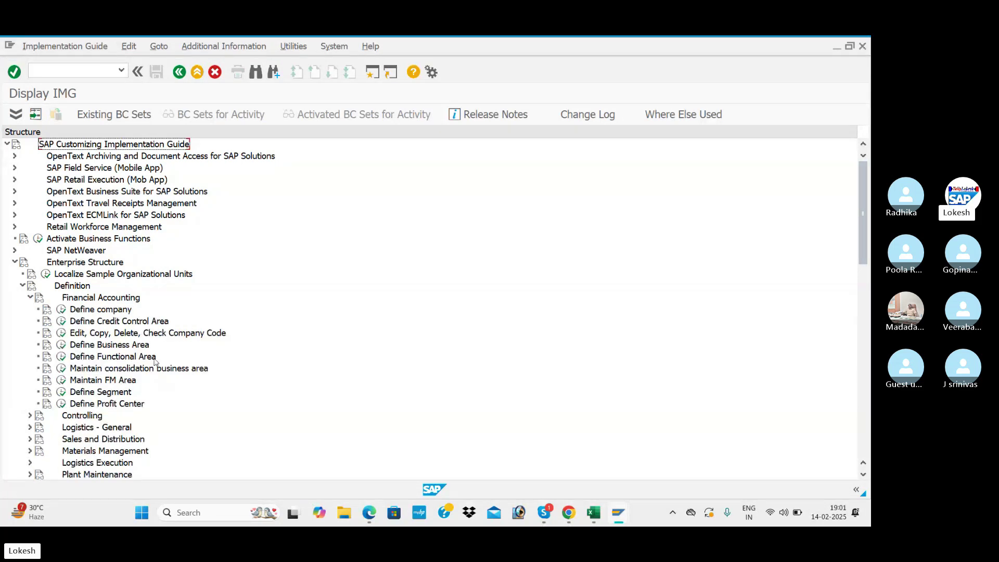
pyautogui.click(63, 358)
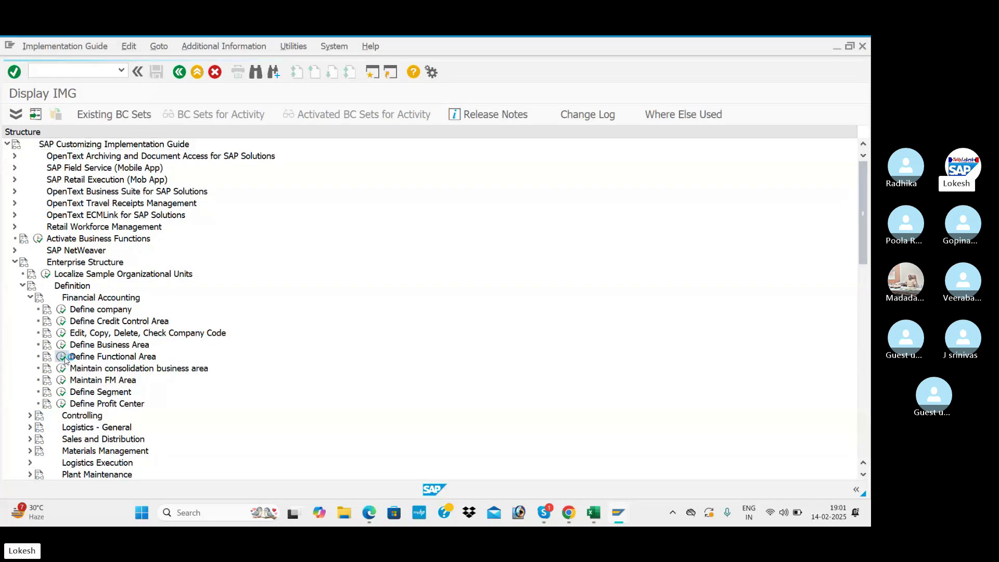
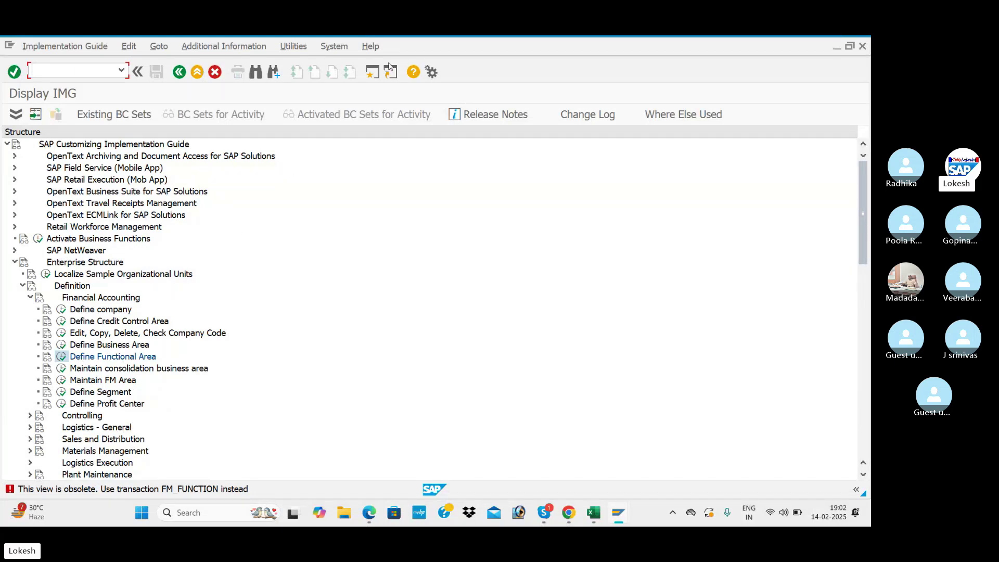
# - Open a second SAP session at SAP Easy Access and check the FM_FUNCTION code in Excel
pyautogui.click(376, 77)
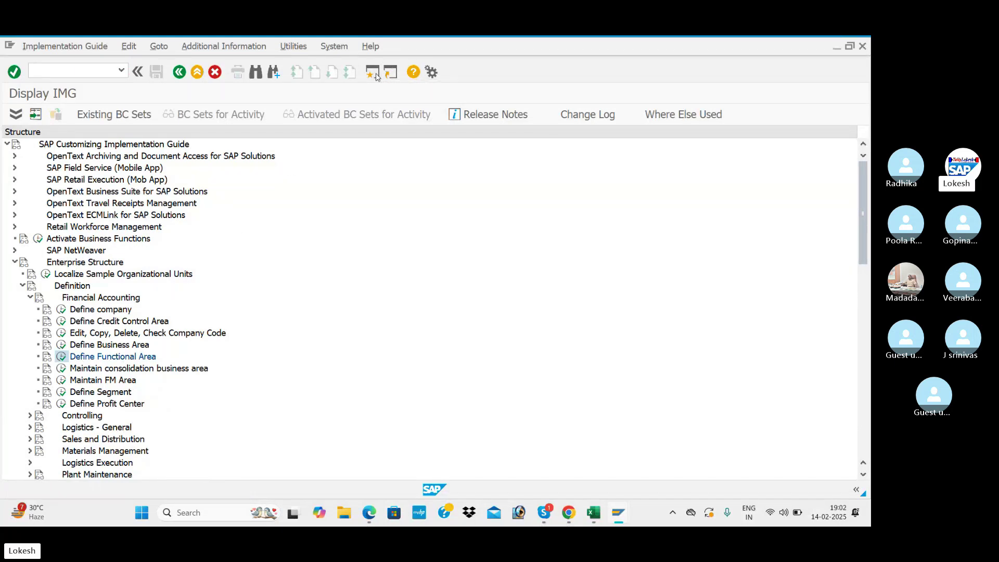
pyautogui.hotkey('alt', 'Tab')
pyautogui.hotkey('alt', 'Tab')
pyautogui.hotkey('alt', 'Tab')
pyautogui.hotkey('alt', 'Tab')
pyautogui.hotkey('alt', 'Tab')
pyautogui.hotkey('alt', 'Tab')
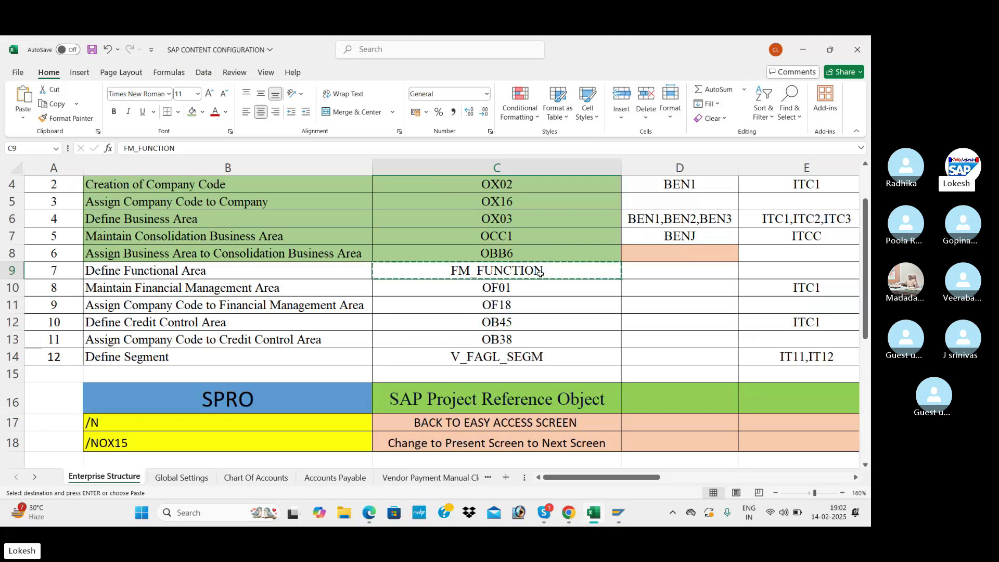
pyautogui.hotkey('alt', 'Tab')
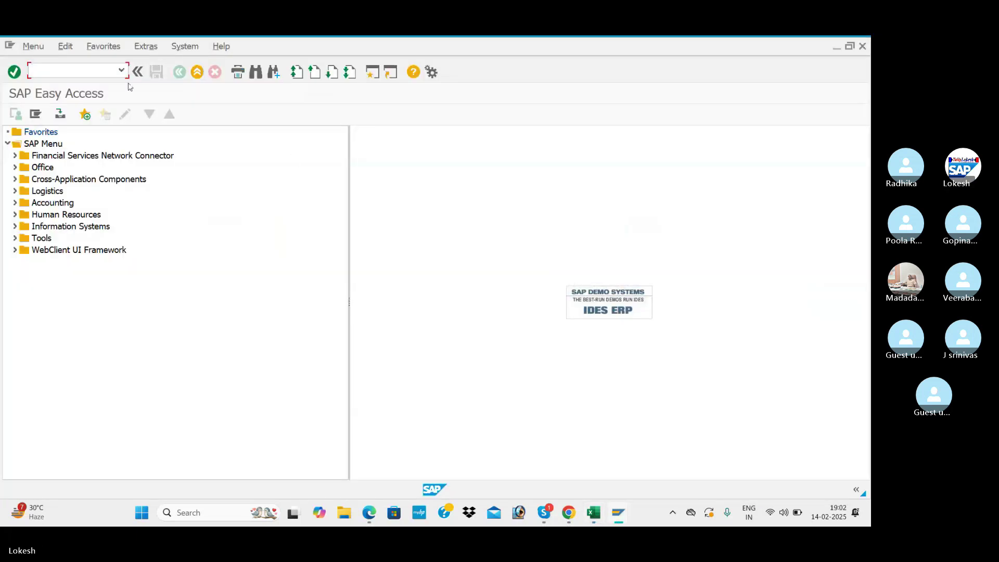
# - Run FM_FUNCTION and begin creating functional area SALES98
pyautogui.write('FM_FUNCTION')
pyautogui.press('Return')
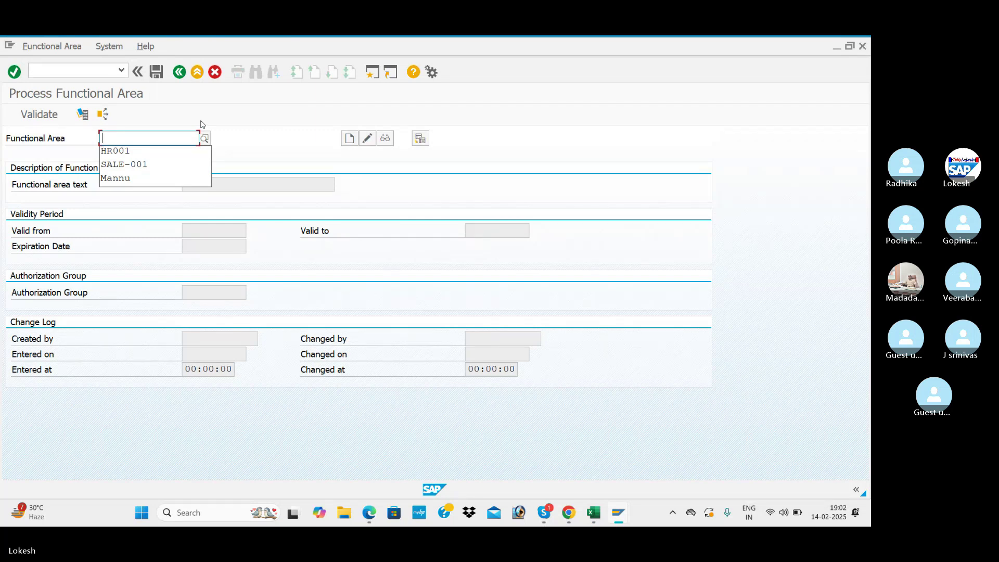
pyautogui.write('SALE')
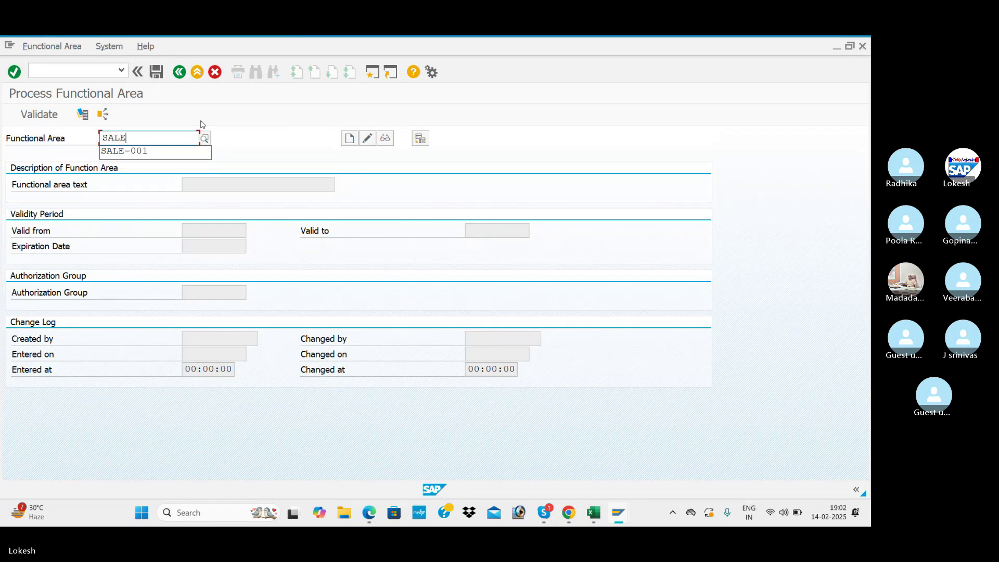
pyautogui.write(' -000')
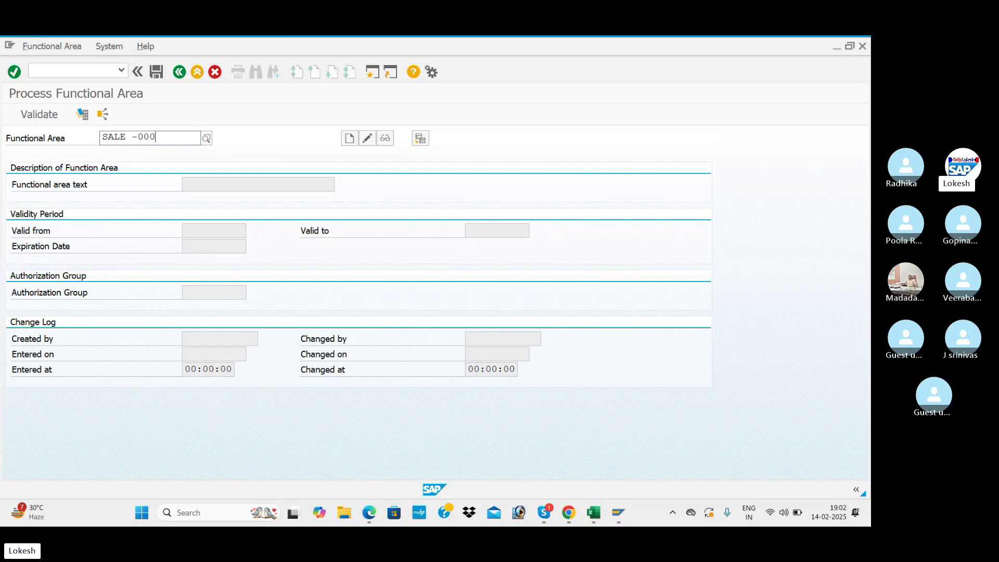
pyautogui.press('BackSpace')
pyautogui.press('BackSpace')
pyautogui.press('BackSpace')
pyautogui.press('BackSpace')
pyautogui.press('BackSpace')
pyautogui.press('BackSpace')
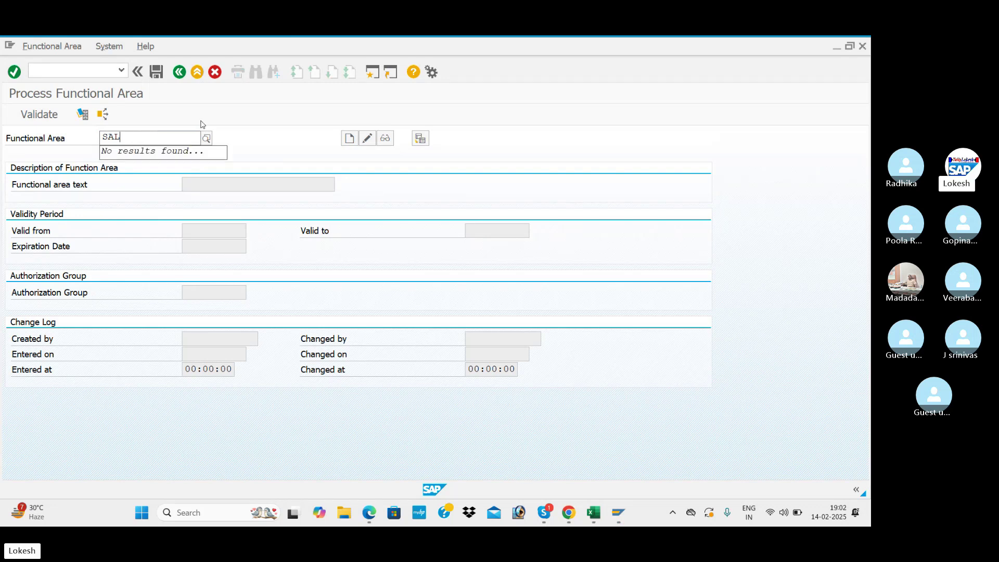
pyautogui.write('K')
pyautogui.press('BackSpace')
pyautogui.write('ES')
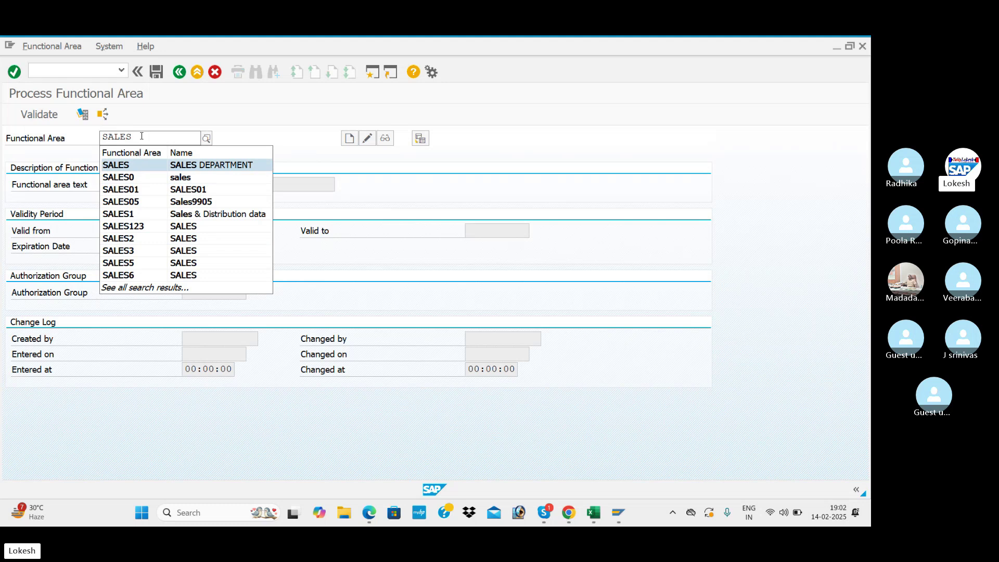
pyautogui.write('96')
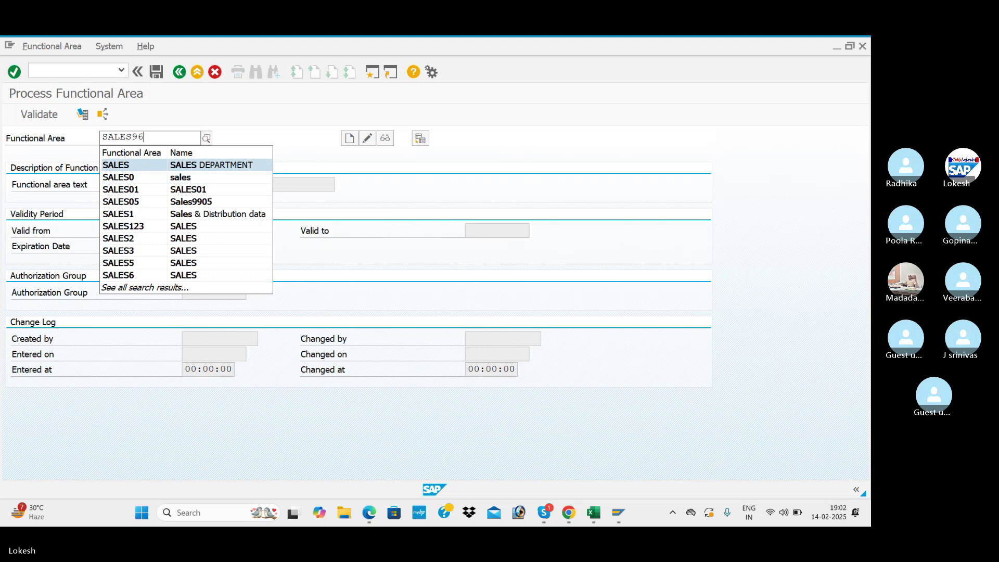
pyautogui.press('BackSpace')
pyautogui.press('BackSpace')
pyautogui.write('96')
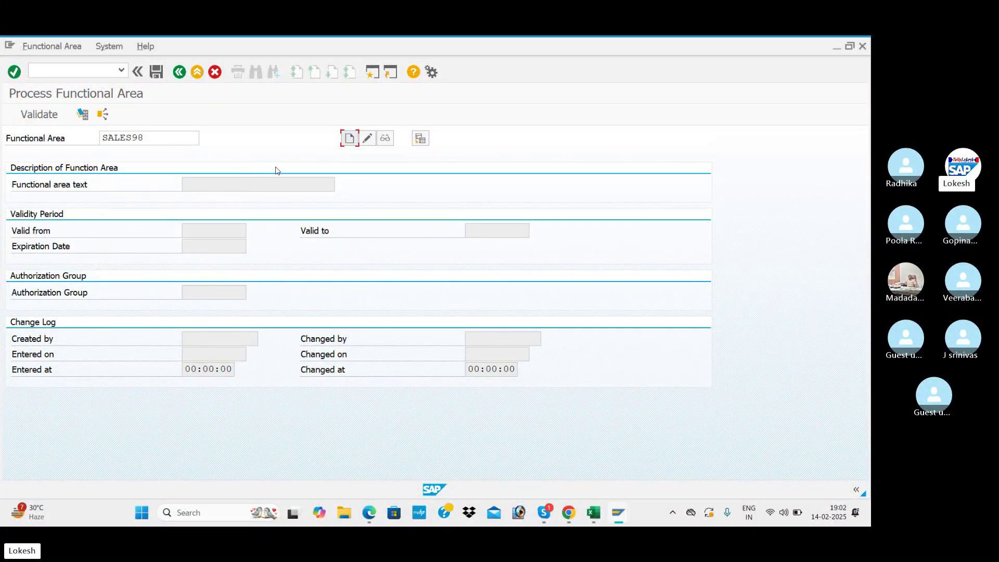
pyautogui.click(349, 138)
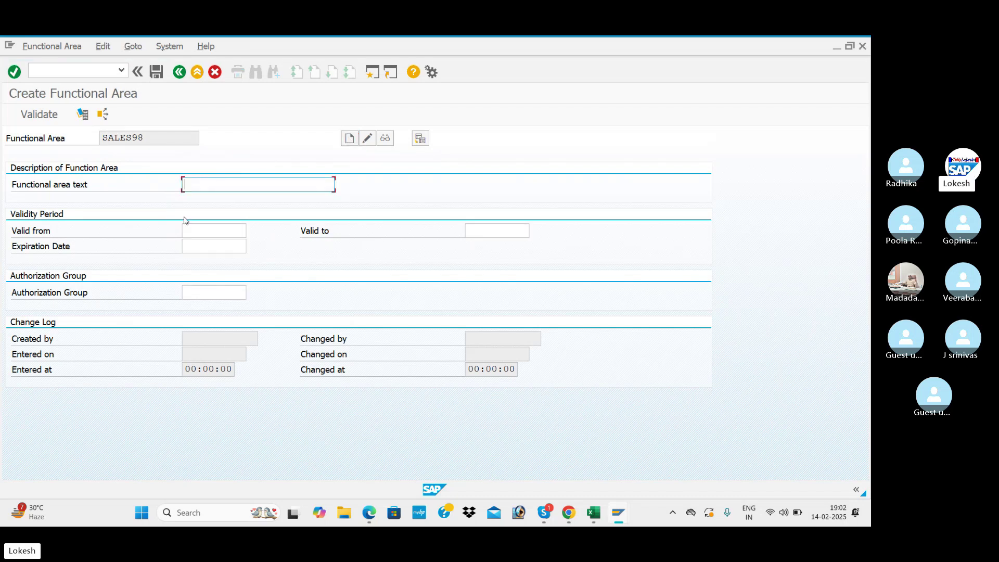
# - Enter the functional area text SALES and valid-from date 01.04.2024
pyautogui.click(210, 189)
pyautogui.click(208, 211)
pyautogui.click(203, 231)
pyautogui.write('1-')
pyautogui.press('BackSpace')
pyautogui.write('.04.')
pyautogui.write('2025')
pyautogui.press('BackSpace')
pyautogui.write('4')
# - Set valid-to and expiration dates to 31.03.2025 and save SALES98
pyautogui.press('Tab')
pyautogui.write('31.3.2026')
pyautogui.press('BackSpace')
pyautogui.write('5')
pyautogui.click(184, 241)
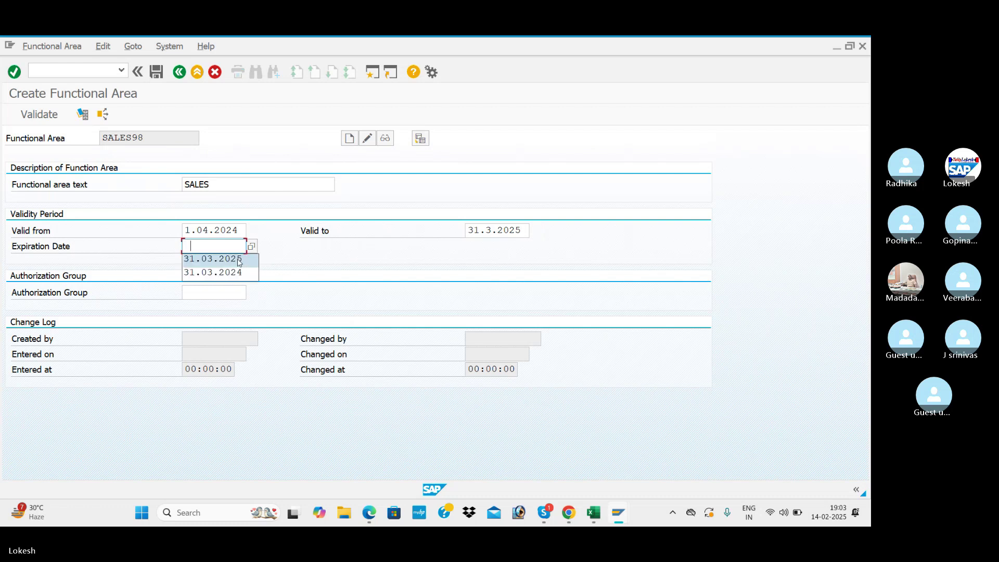
pyautogui.click(239, 259)
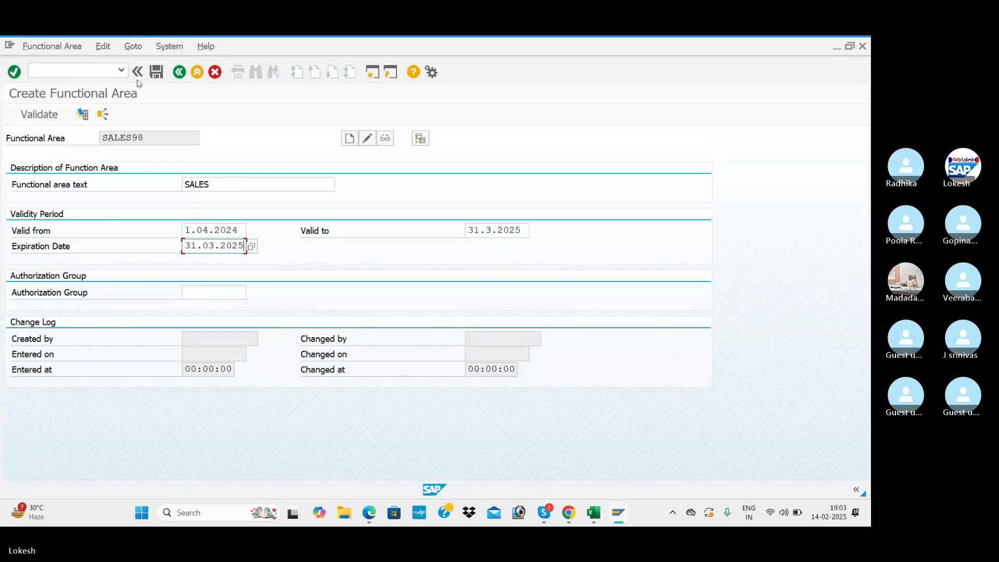
pyautogui.click(155, 73)
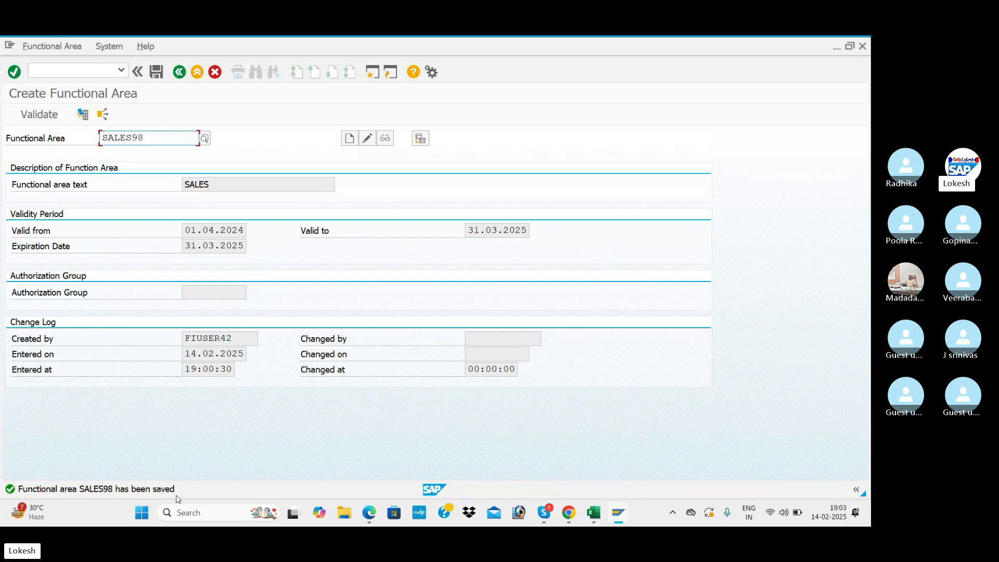
# - Replace the code with MANUFACTURE01 and start creating that functional area
pyautogui.click(169, 139)
pyautogui.press('BackSpace')
pyautogui.press('BackSpace')
pyautogui.press('BackSpace')
pyautogui.press('BackSpace')
pyautogui.press('BackSpace')
pyautogui.press('BackSpace')
pyautogui.press('BackSpace')
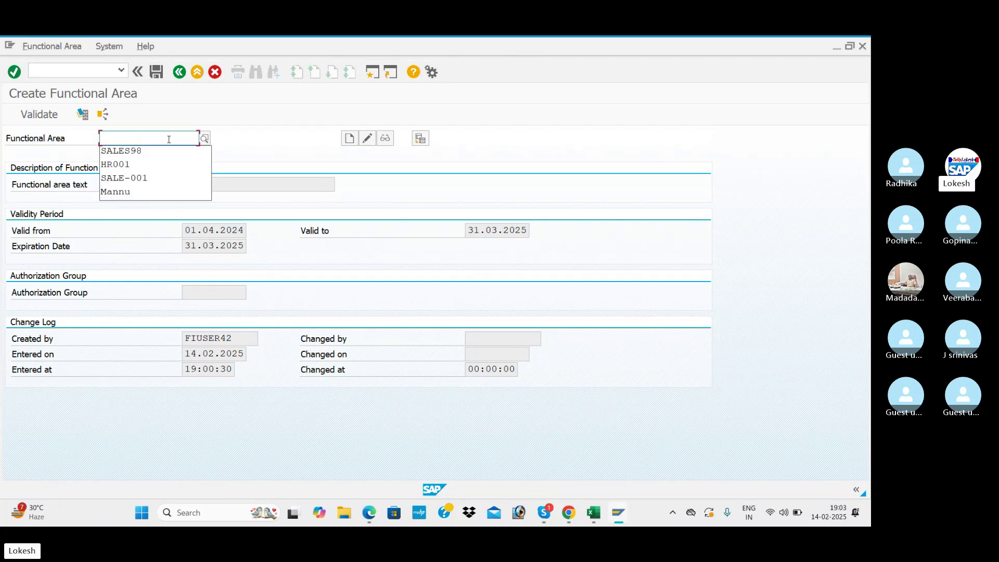
pyautogui.write('MANUFACTR')
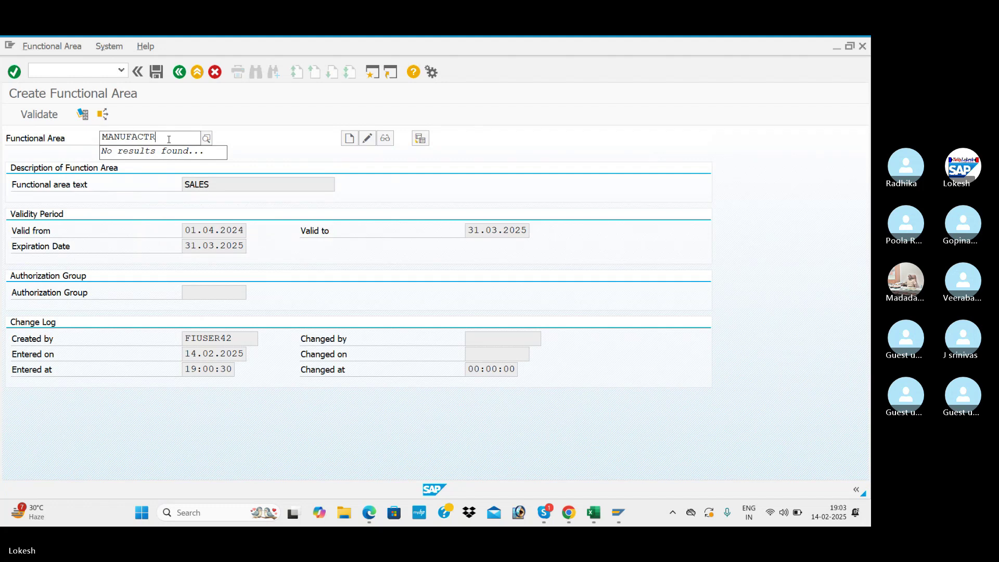
pyautogui.press('BackSpace')
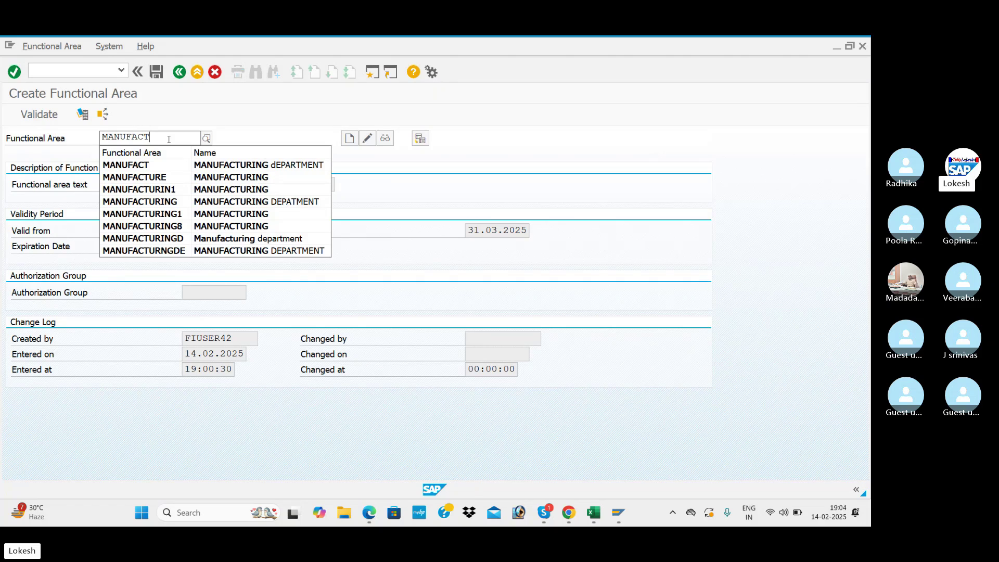
pyautogui.write('URE01')
pyautogui.press('Tab')
pyautogui.click(350, 138)
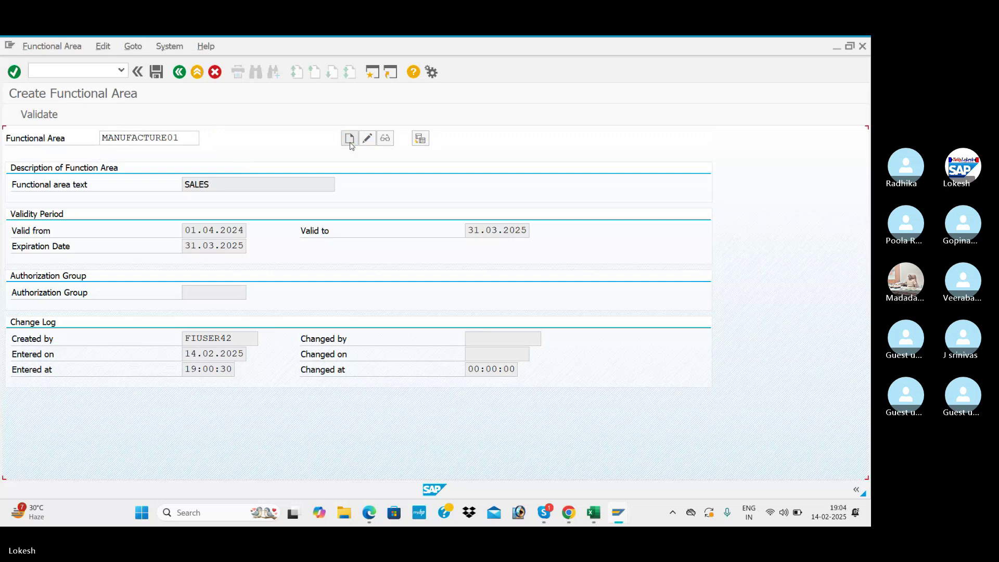
# - Describe it as MANUFACTURING, valid 01.04.2024 to 31.03.2025, expiring 31.03.2025, and save
pyautogui.click(241, 187)
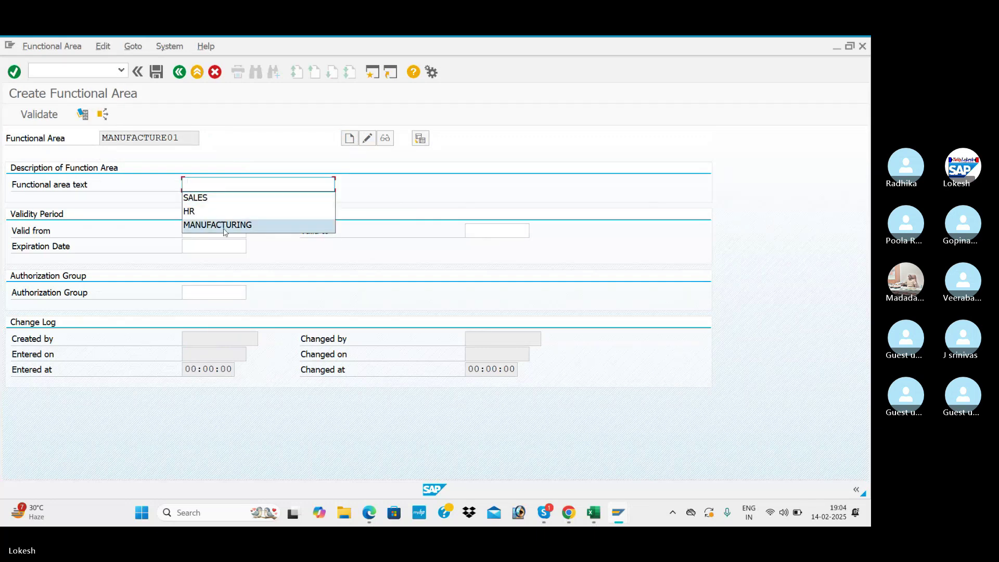
pyautogui.click(208, 223)
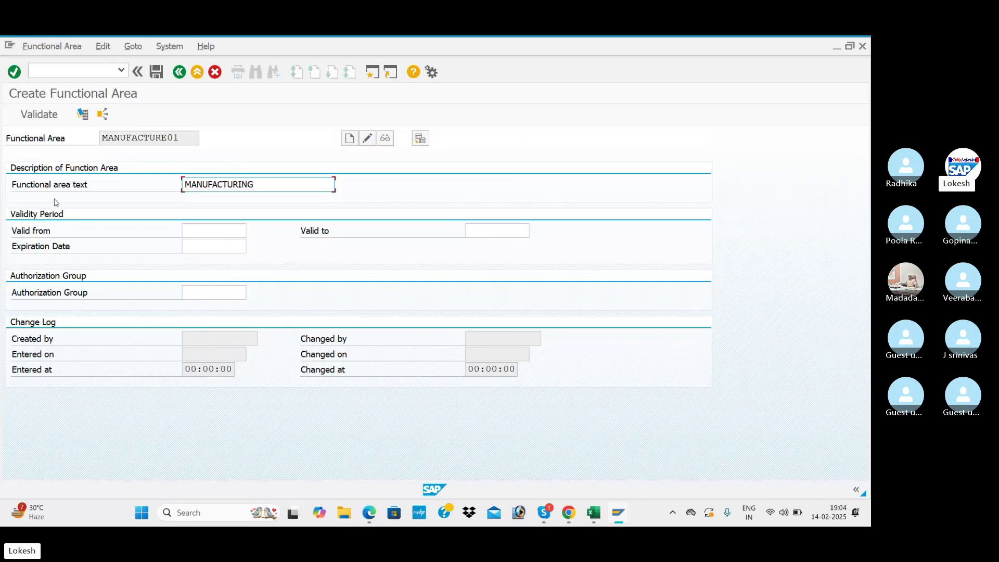
pyautogui.click(191, 232)
pyautogui.click(210, 243)
pyautogui.click(493, 230)
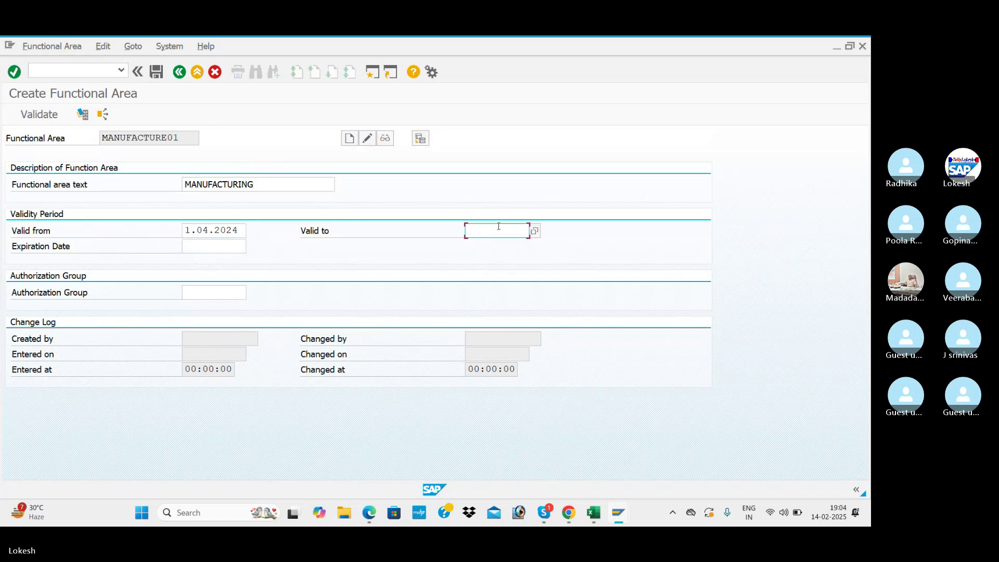
pyautogui.click(497, 257)
pyautogui.click(206, 249)
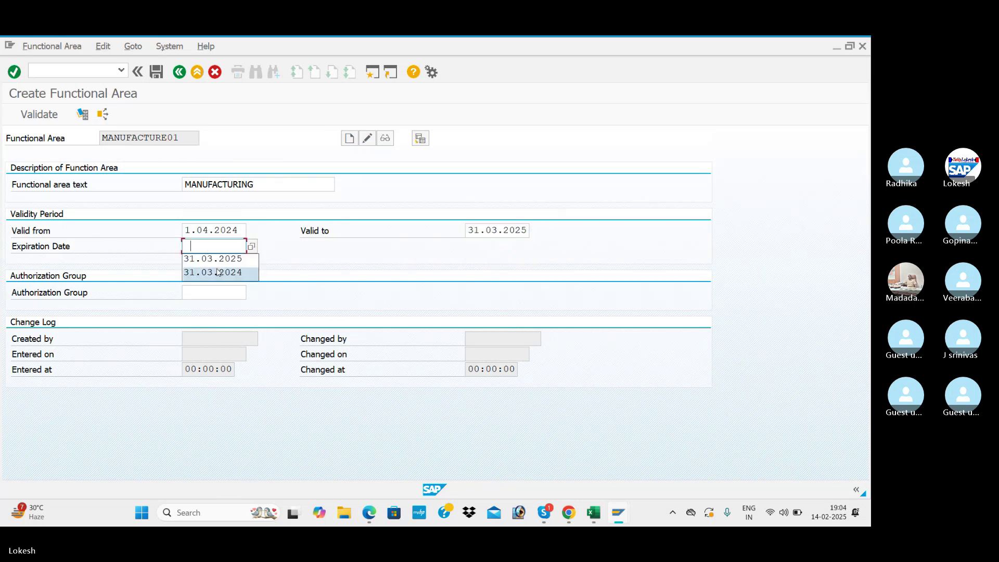
pyautogui.click(218, 259)
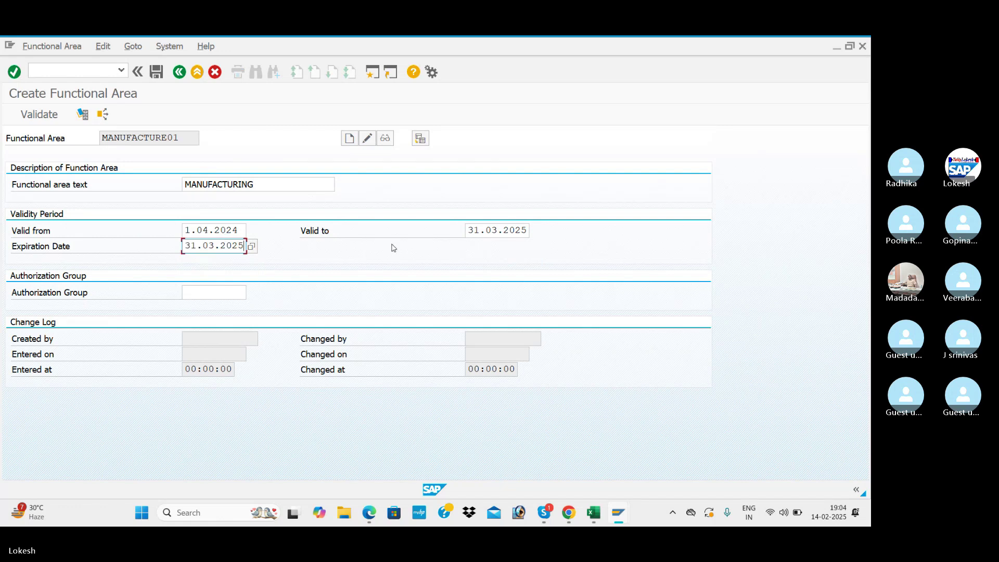
pyautogui.click(157, 74)
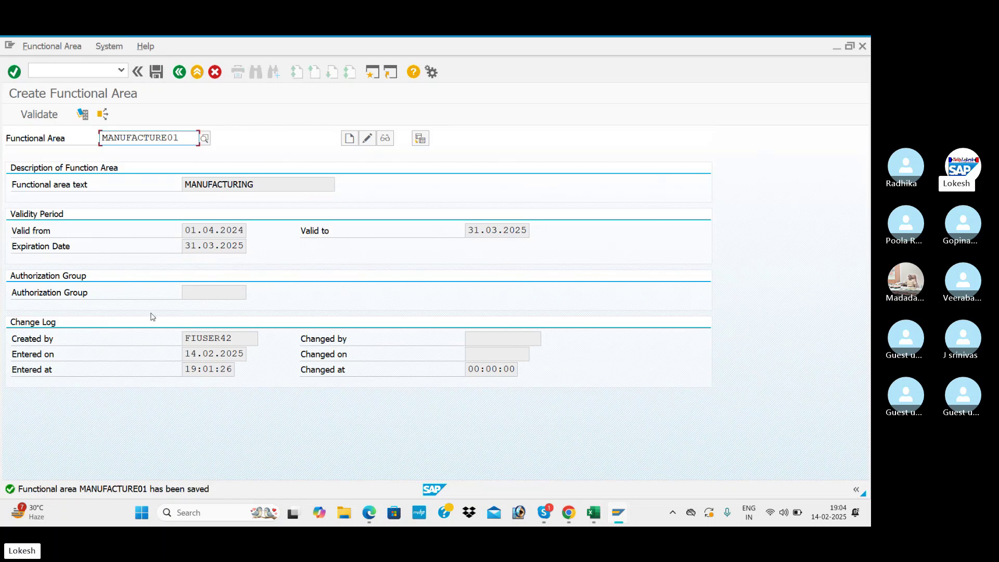
# - Replace the code with PRODUCTION02 and start creating that functional area
pyautogui.moveTo(193, 138); pyautogui.dragTo(49, 139)
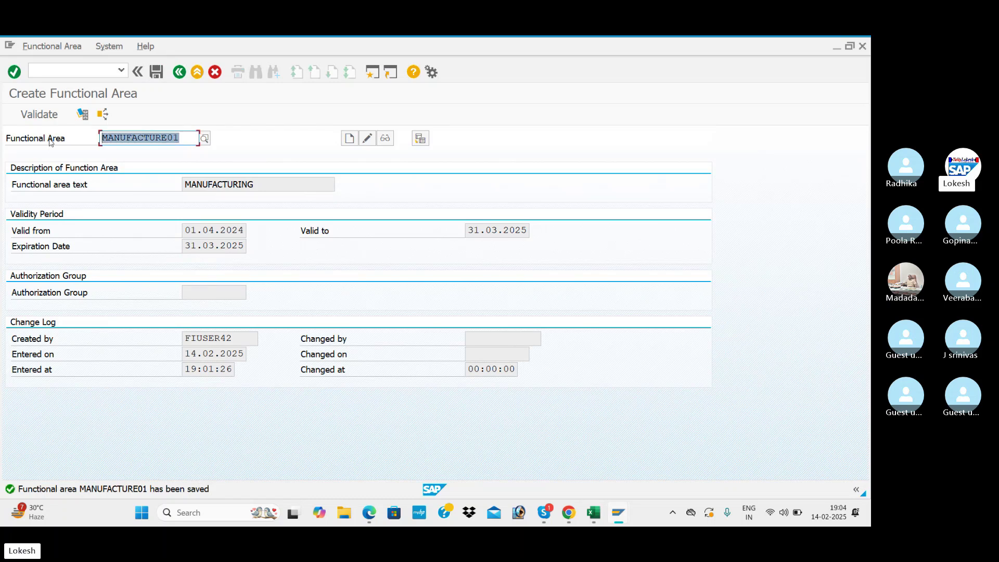
pyautogui.write('PRO')
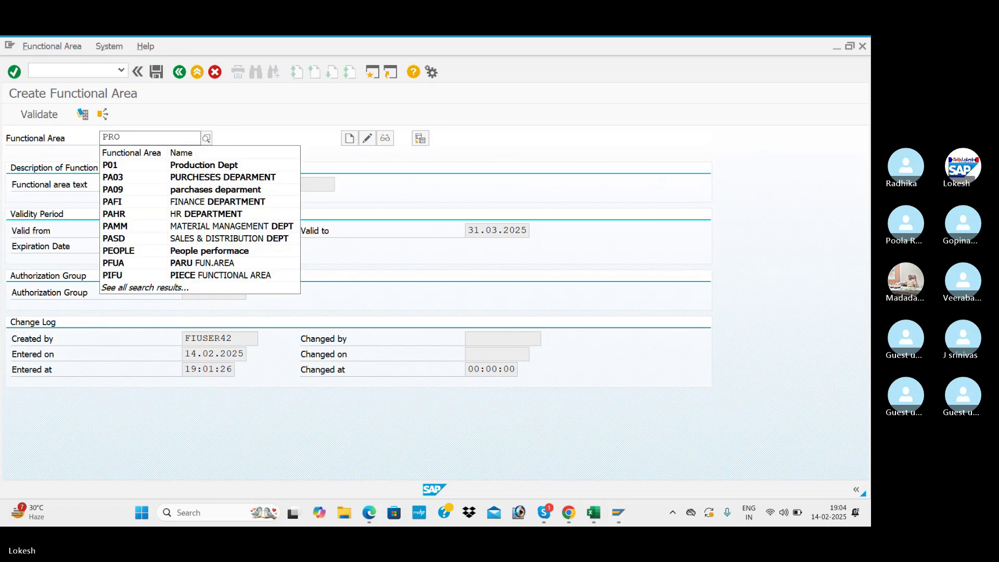
pyautogui.write('DUCTION')
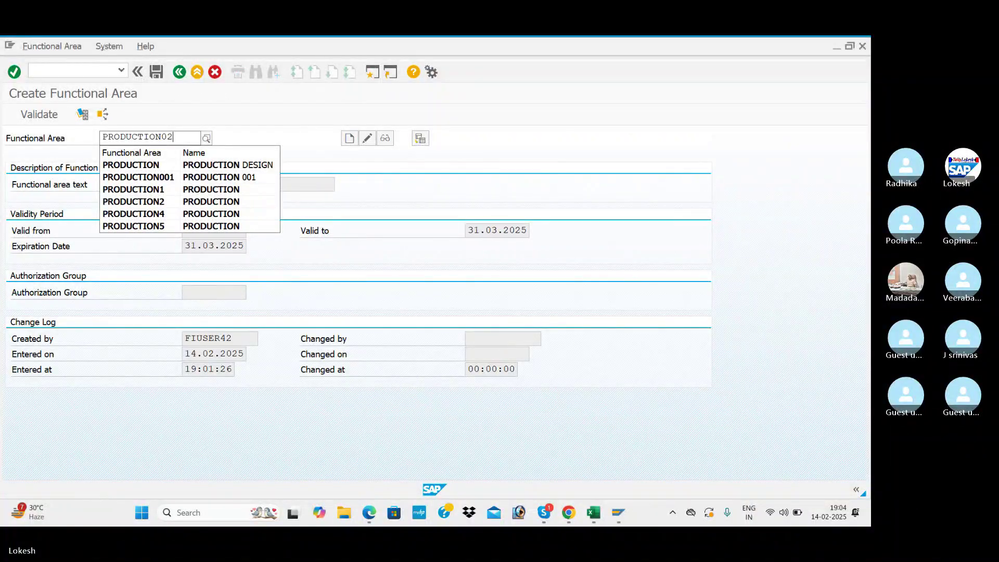
pyautogui.write('02')
pyautogui.press('Return')
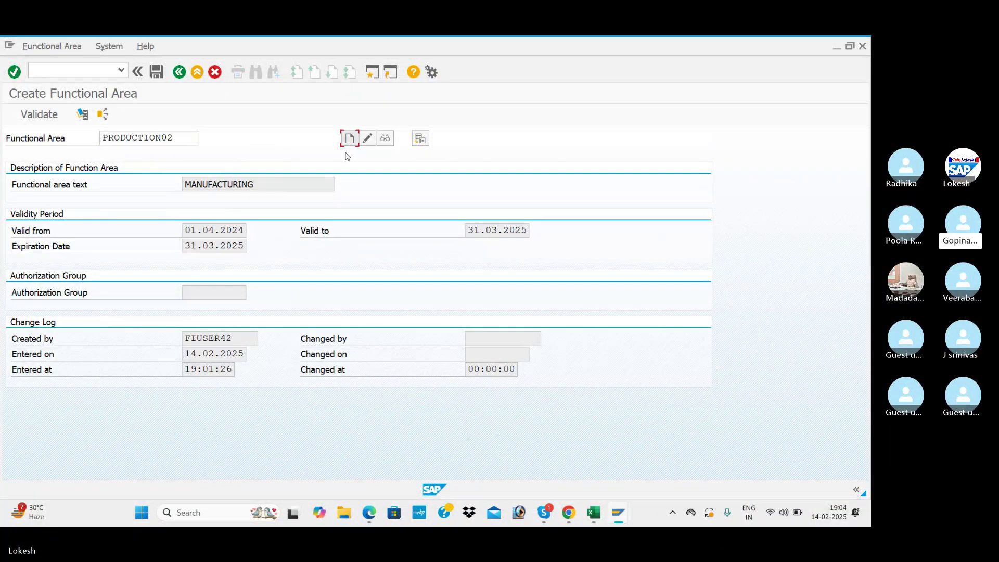
pyautogui.click(349, 138)
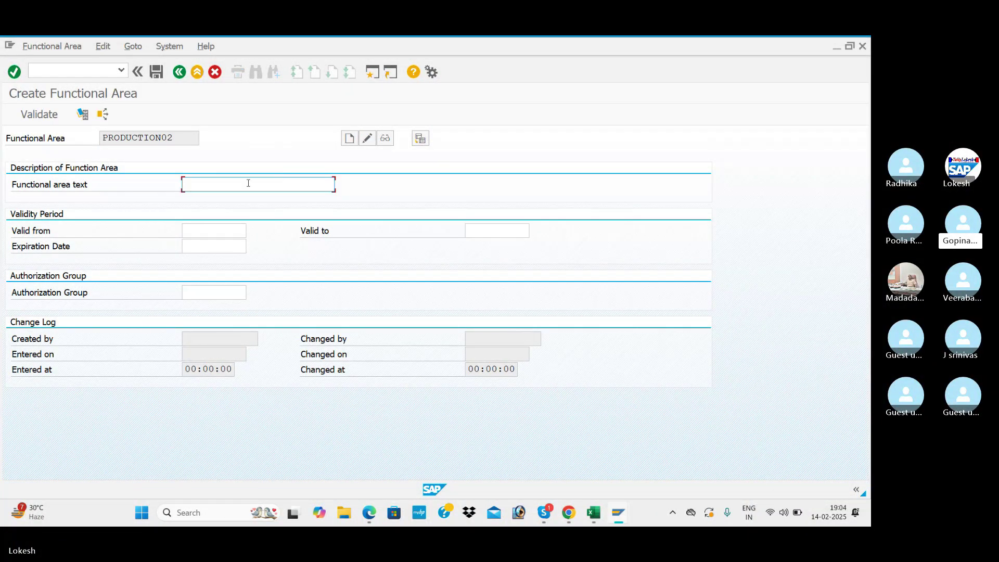
# - Describe it as PRODUCTION, valid 01.04.2024 to 31.03.2025, expiring 31.03.2025, and save
pyautogui.write('PRODU')
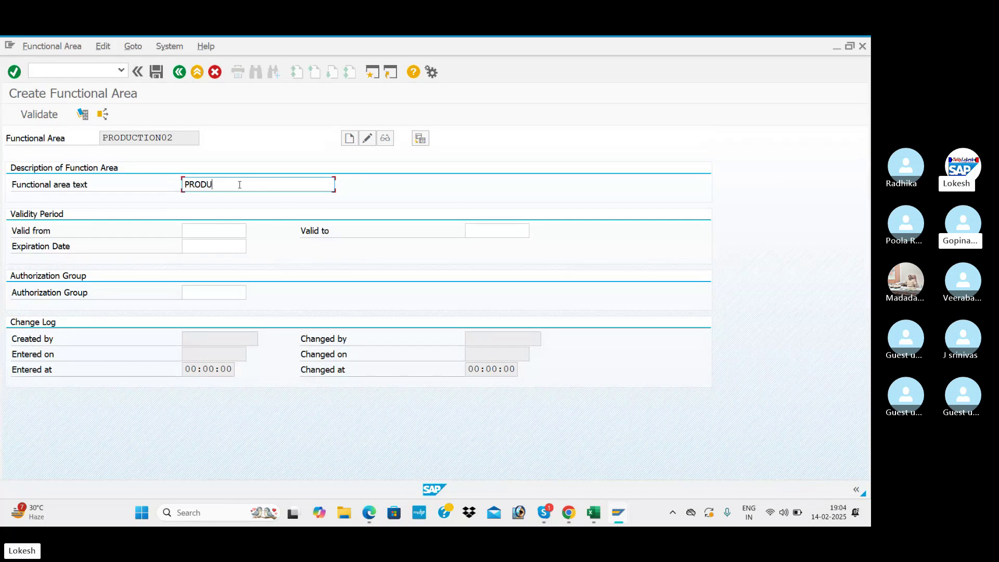
pyautogui.write('CTIO')
pyautogui.press('BackSpace')
pyautogui.press('BackSpace')
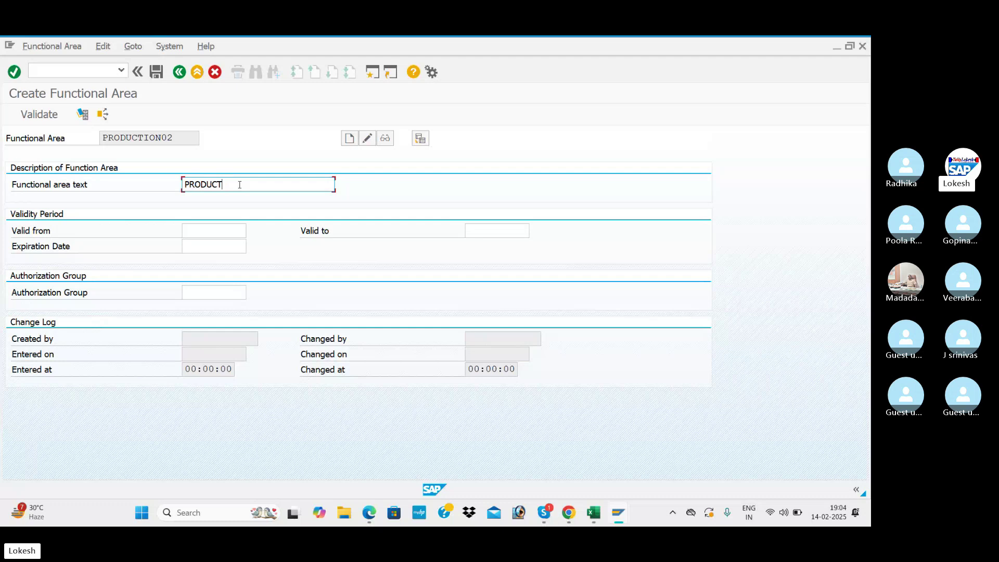
pyautogui.write('ION')
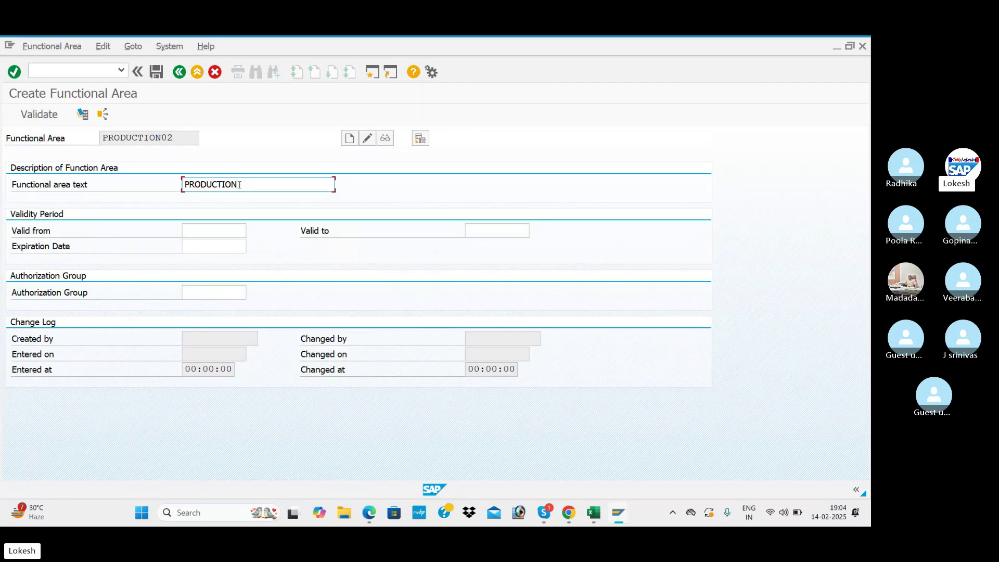
pyautogui.press('Tab')
pyautogui.write('1')
pyautogui.click(238, 247)
pyautogui.click(487, 230)
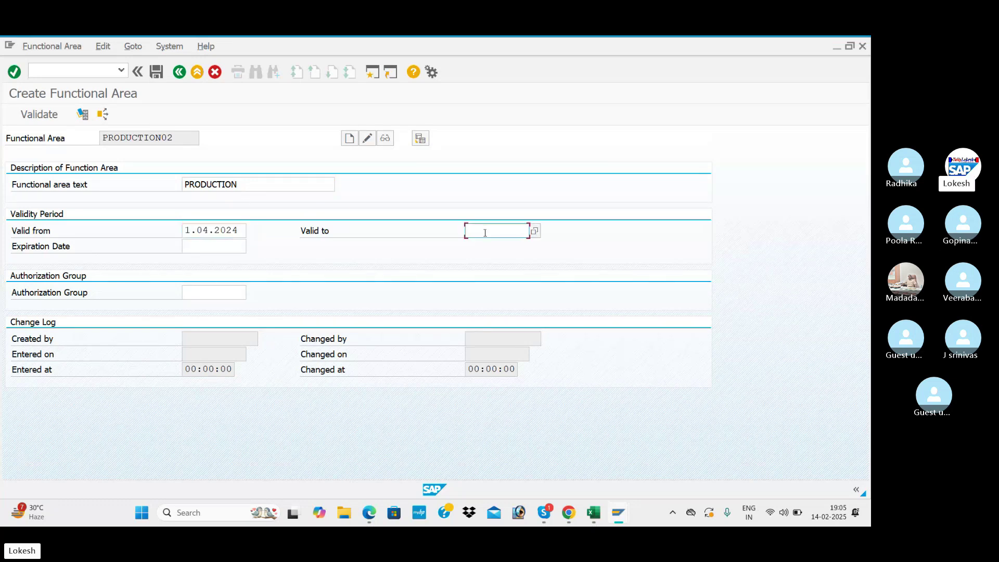
pyautogui.click(497, 243)
pyautogui.click(189, 247)
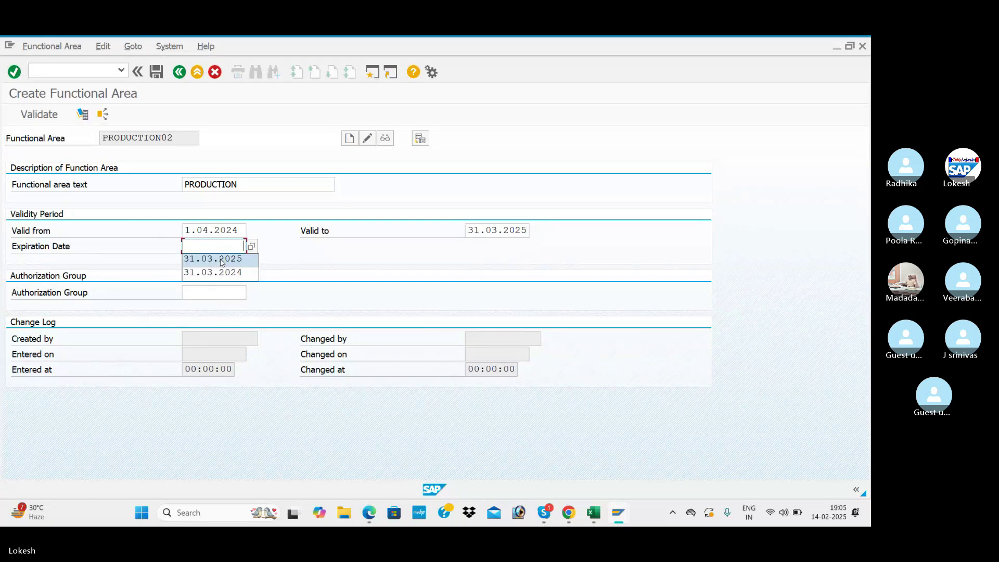
pyautogui.click(220, 260)
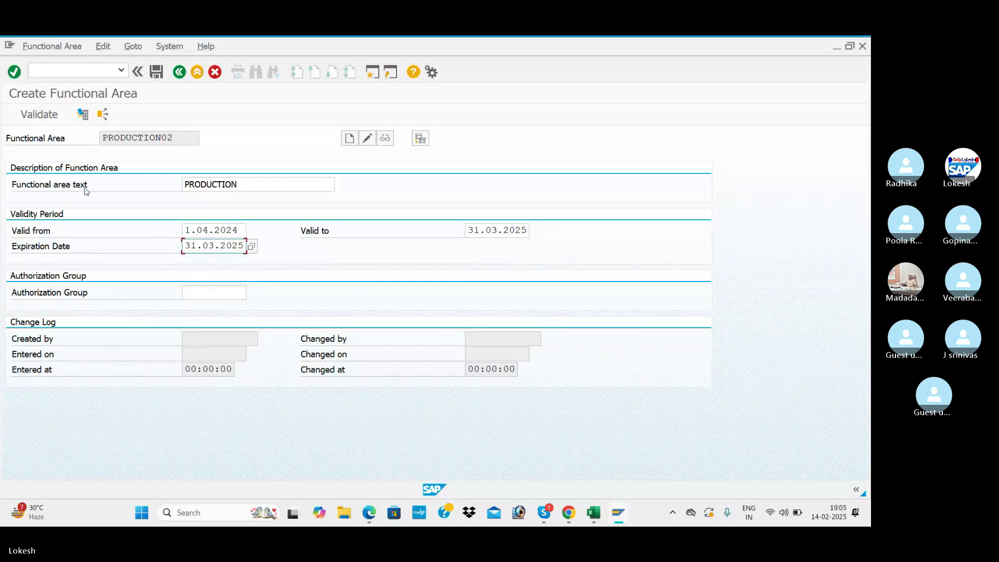
pyautogui.click(156, 72)
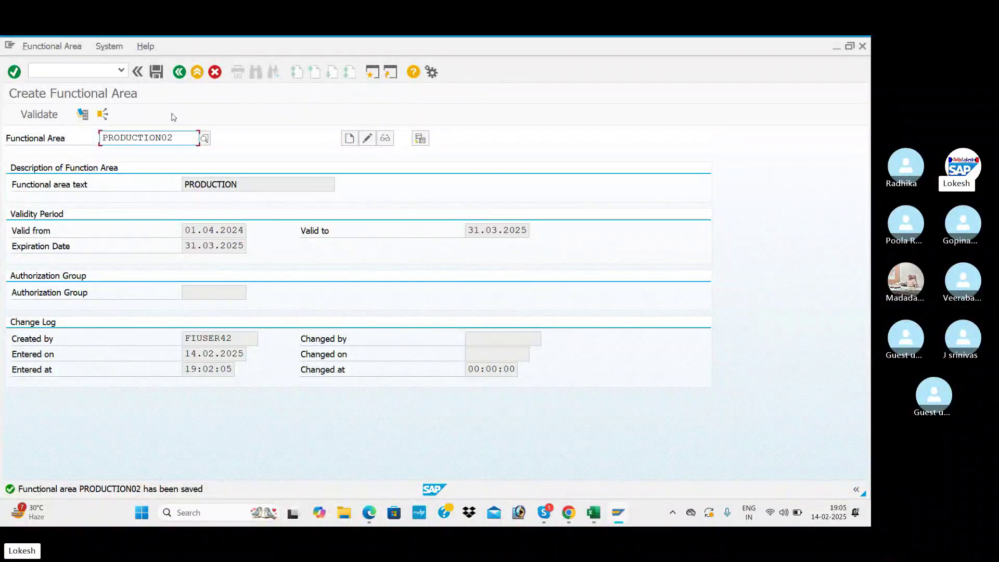
pyautogui.hotkey('alt', 'Tab')
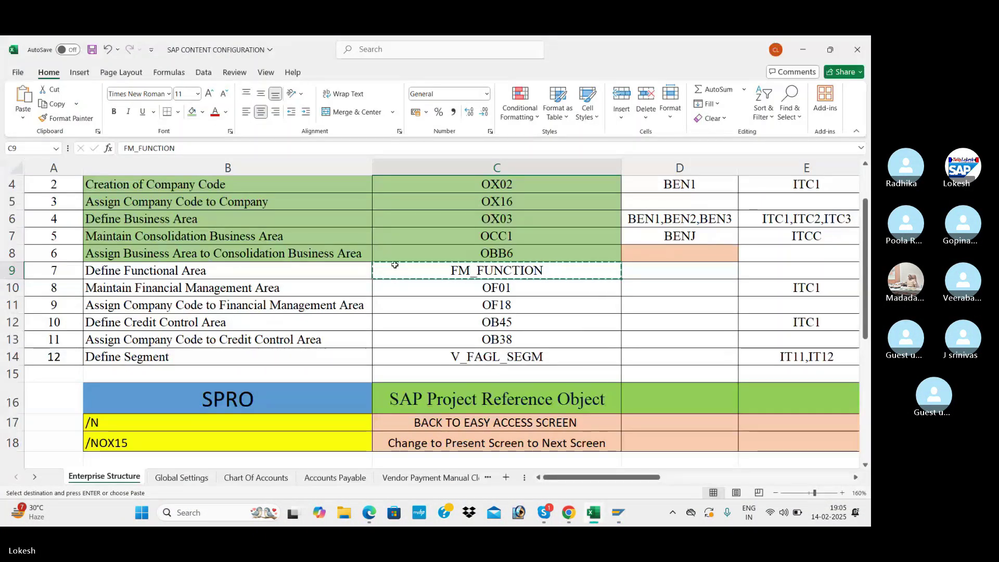
# - Check the Maintain Financial Management Area checklist step, exit with /N, and open Maintain FM Area New Entries
pyautogui.click(126, 296)
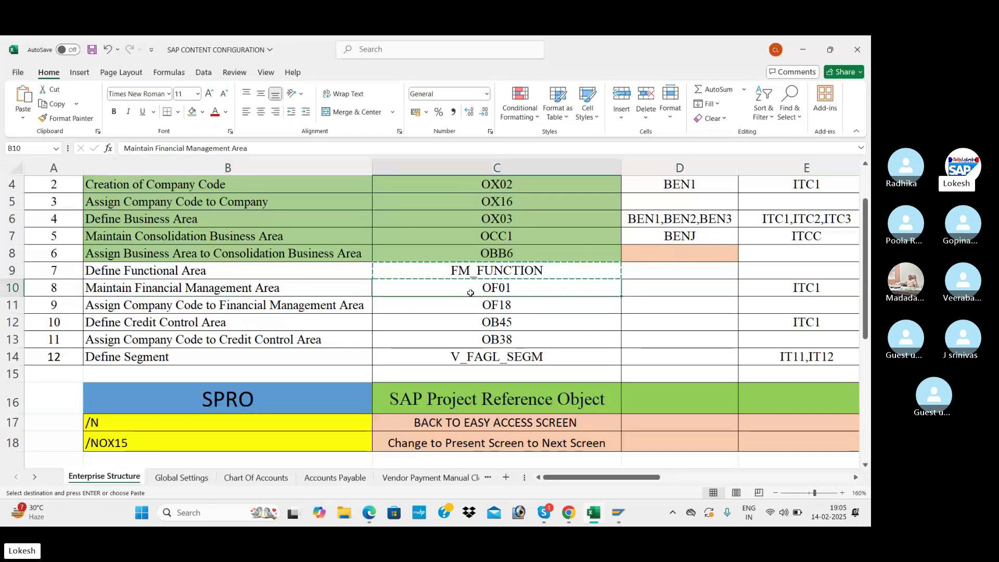
pyautogui.hotkey('alt', 'Tab')
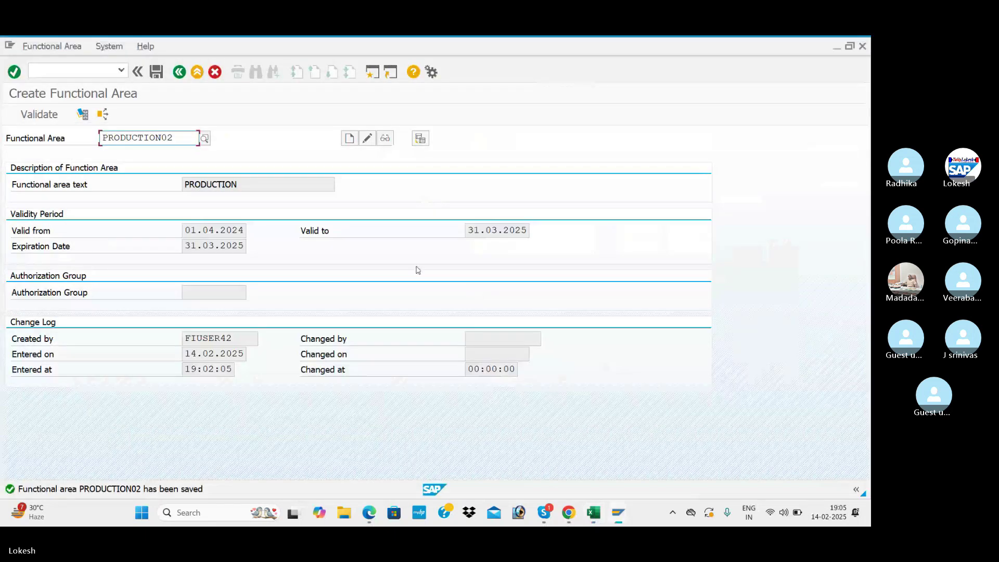
pyautogui.click(46, 71)
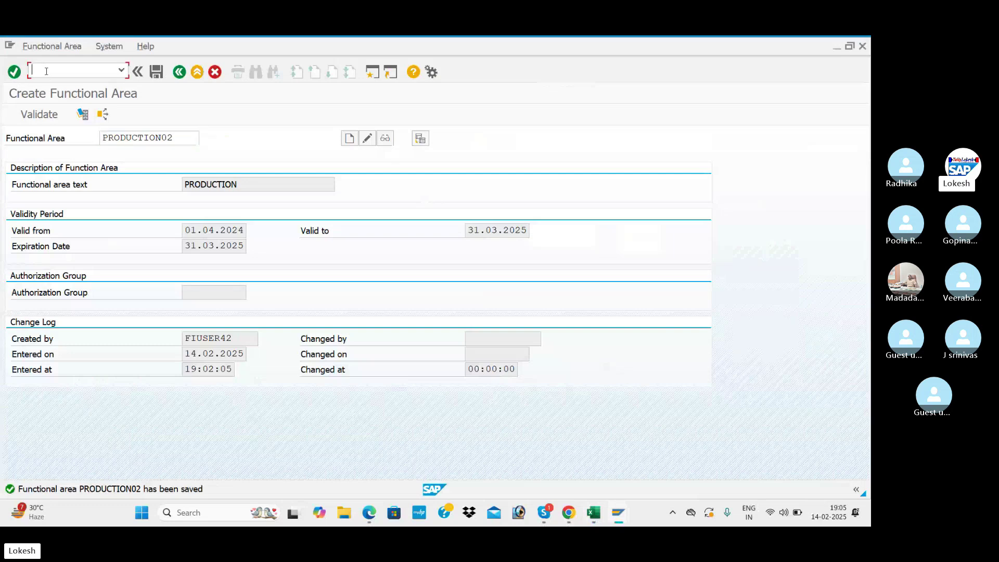
pyautogui.write('/N')
pyautogui.press('Return')
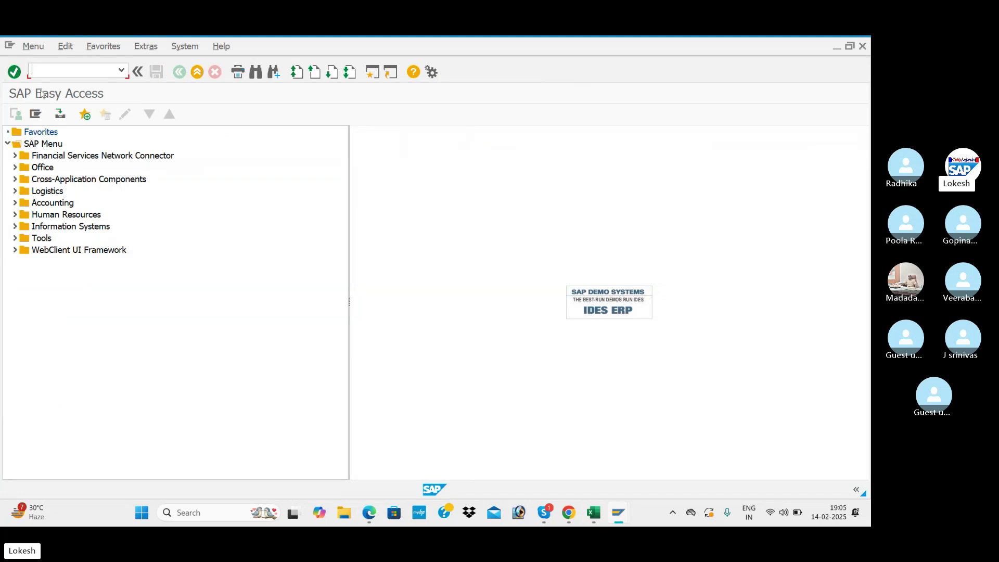
pyautogui.hotkey('alt', 'Tab')
pyautogui.press('Tab')
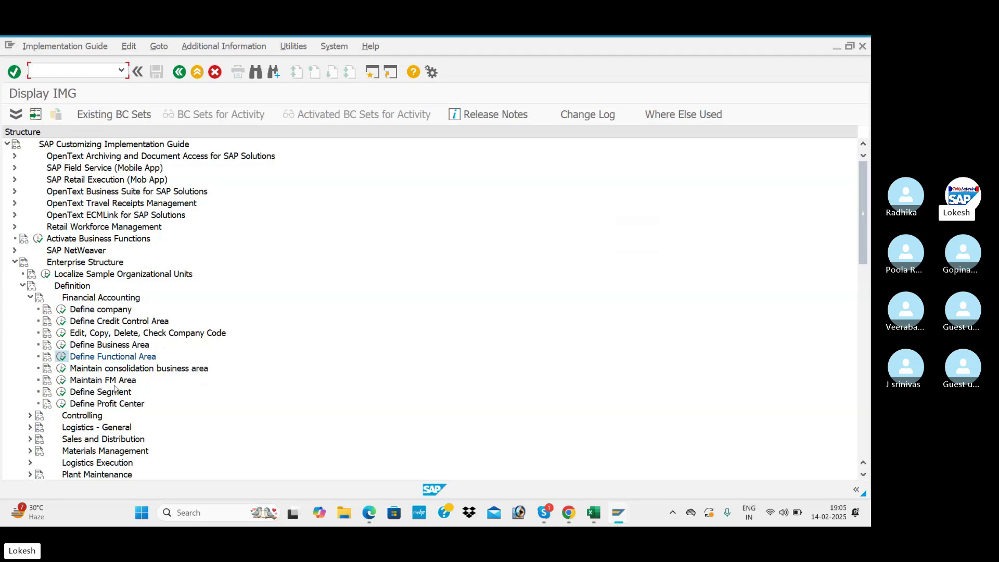
pyautogui.click(64, 383)
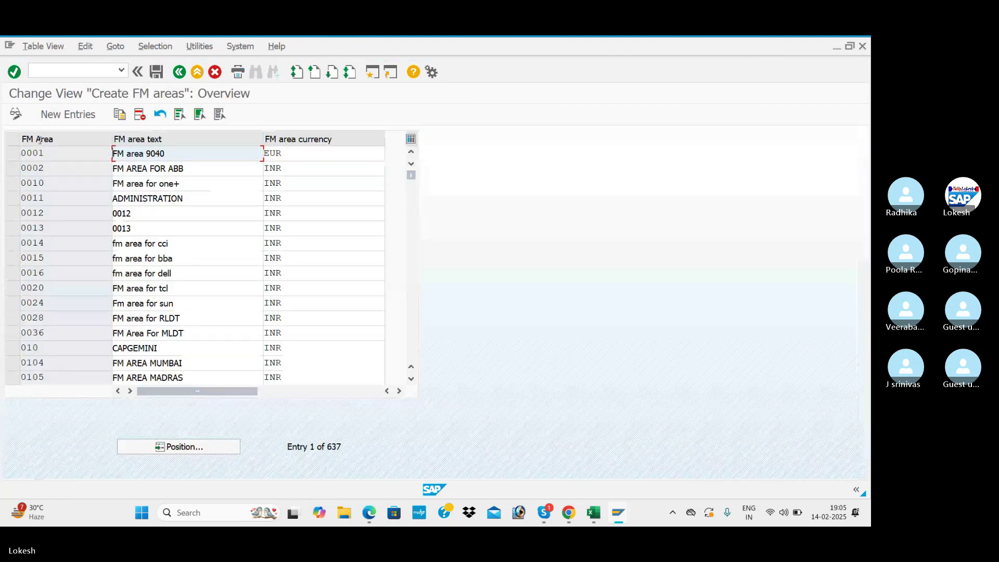
pyautogui.click(78, 116)
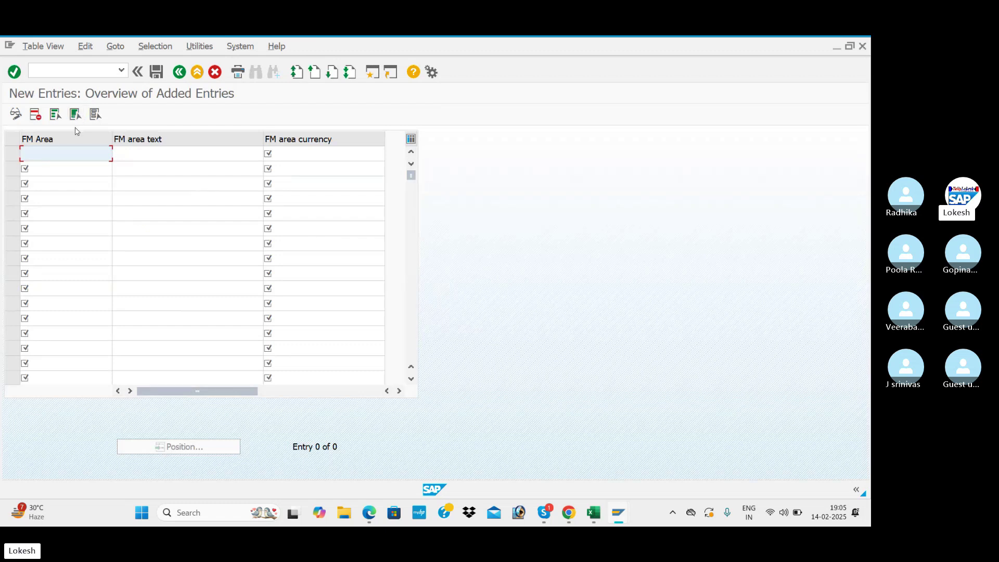
# - Add FM area BEN1 described FM AREA FOR FINANACE(HYD) with currency INR
pyautogui.write('BEN')
pyautogui.press('Tab')
pyautogui.press('Down')
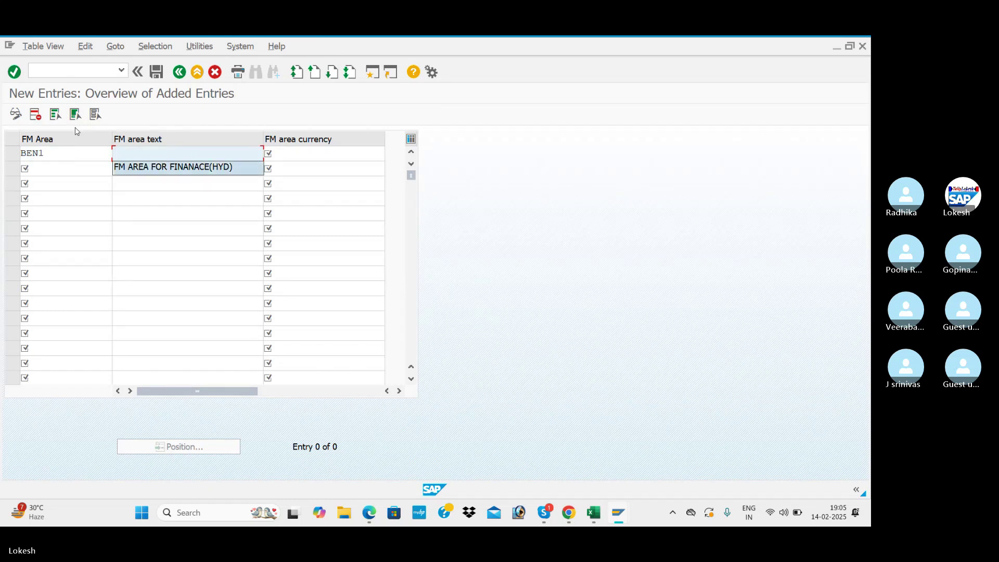
pyautogui.press('Return')
pyautogui.press('Tab')
pyautogui.write('INR')
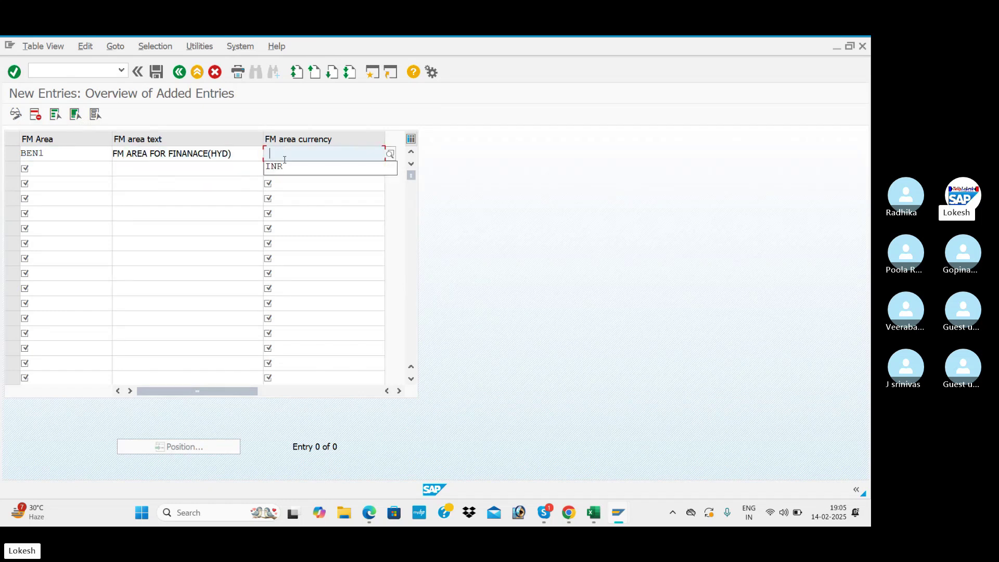
# - Add FM area BEN2 described FM AREA FOR HR (HYD) with currency INR
pyautogui.click(39, 169)
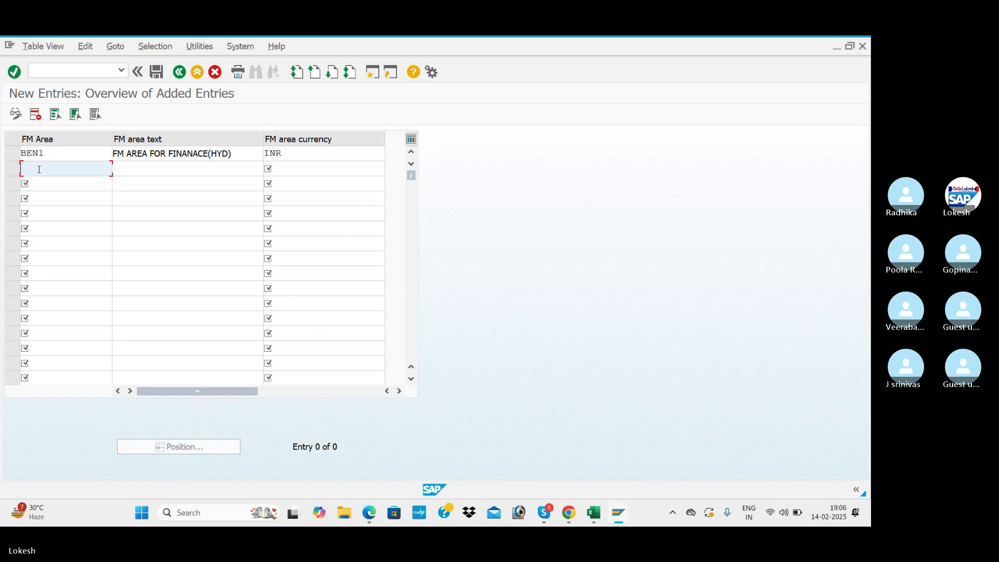
pyautogui.write('BEN2')
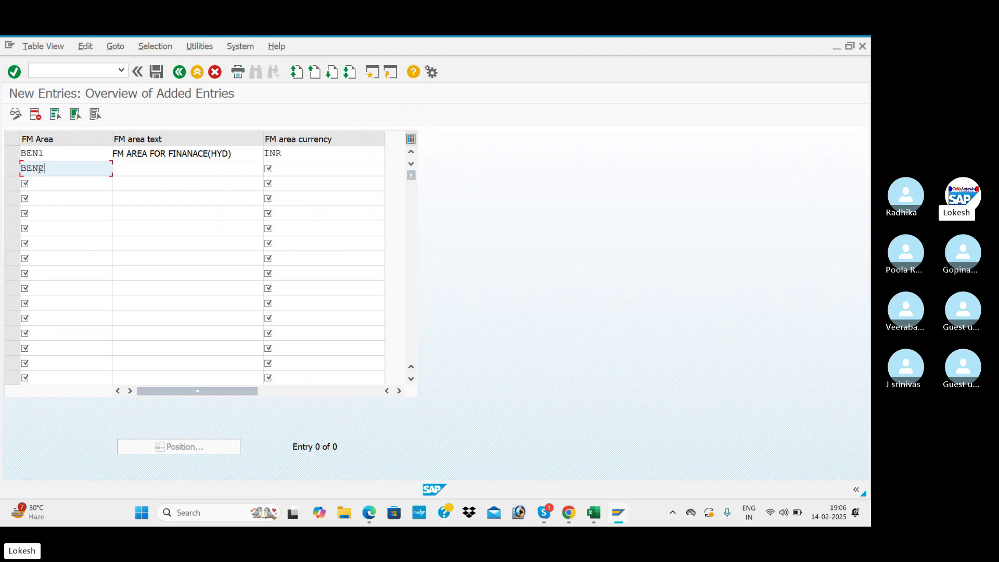
pyautogui.press('Tab')
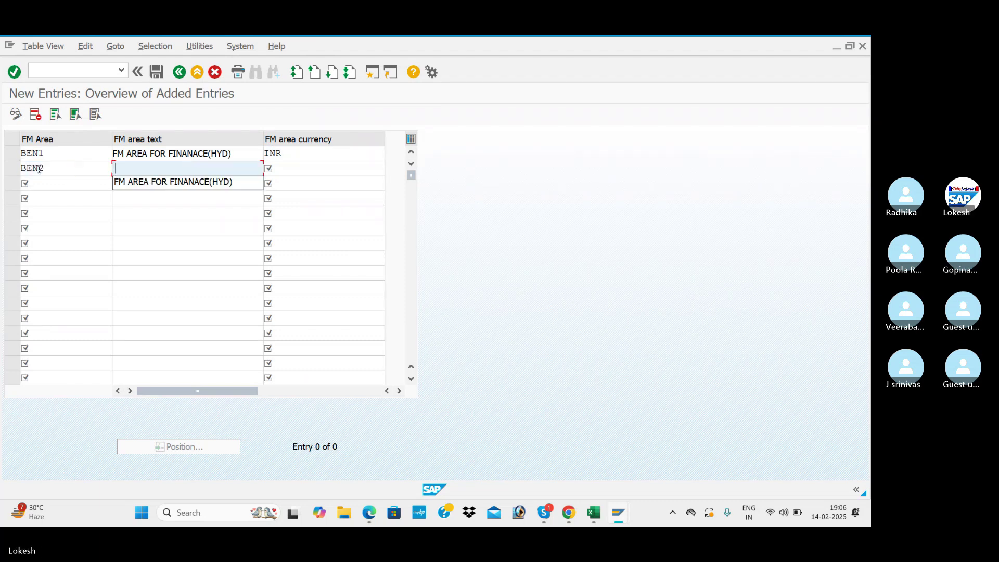
pyautogui.click(202, 182)
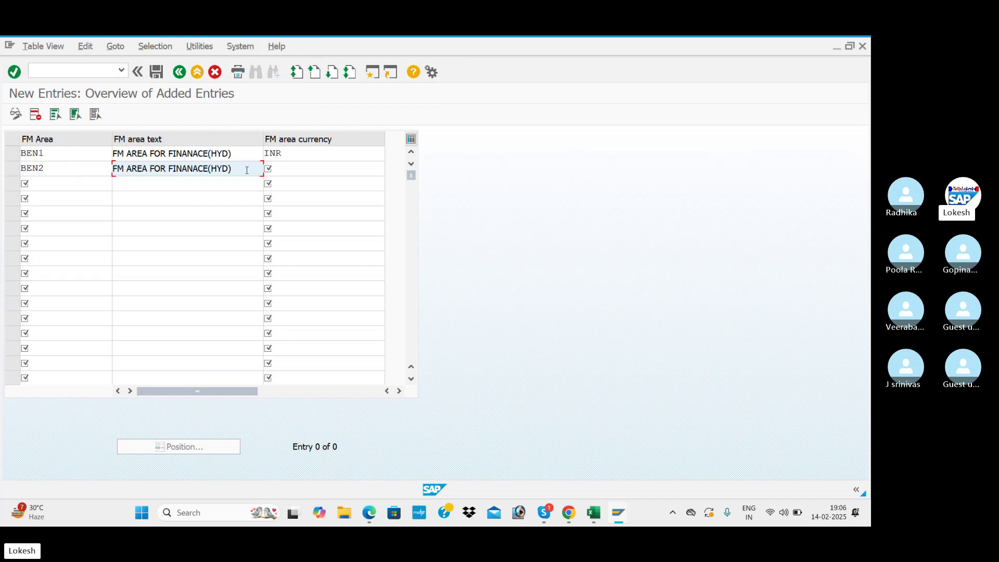
pyautogui.moveTo(248, 170); pyautogui.dragTo(178, 170)
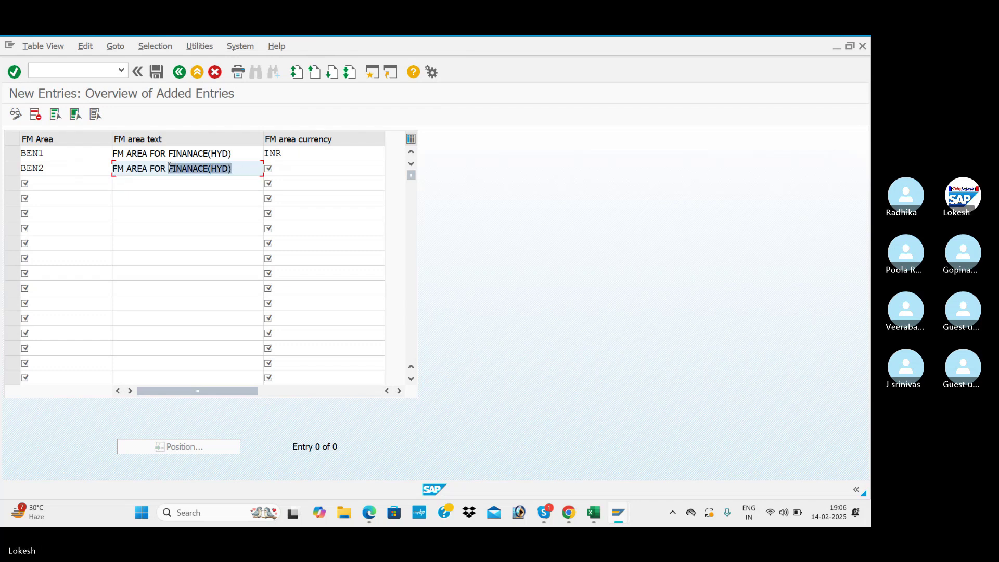
pyautogui.write('HR')
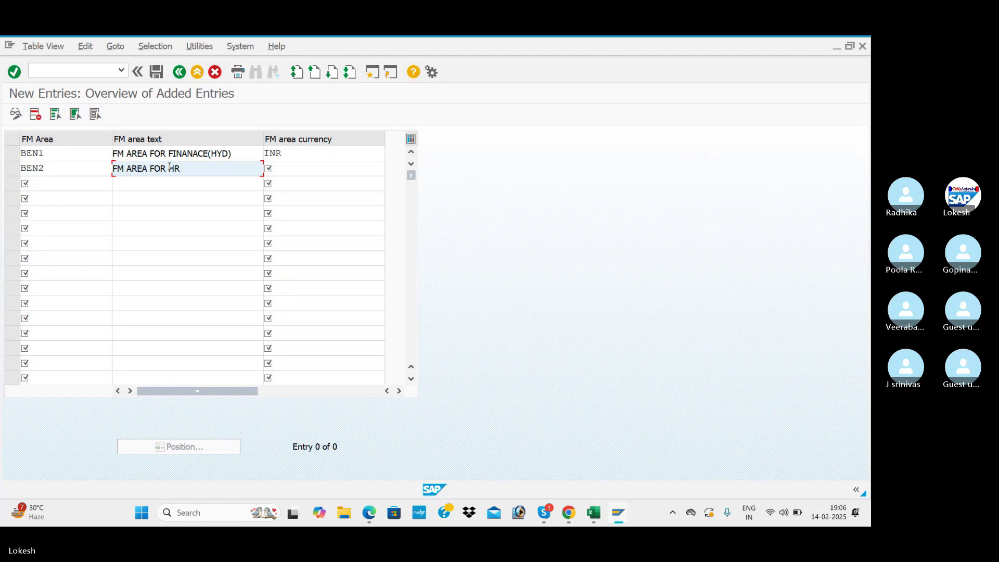
pyautogui.write(' (HYD)')
pyautogui.press('Tab')
pyautogui.write('INR')
pyautogui.press('Tab')
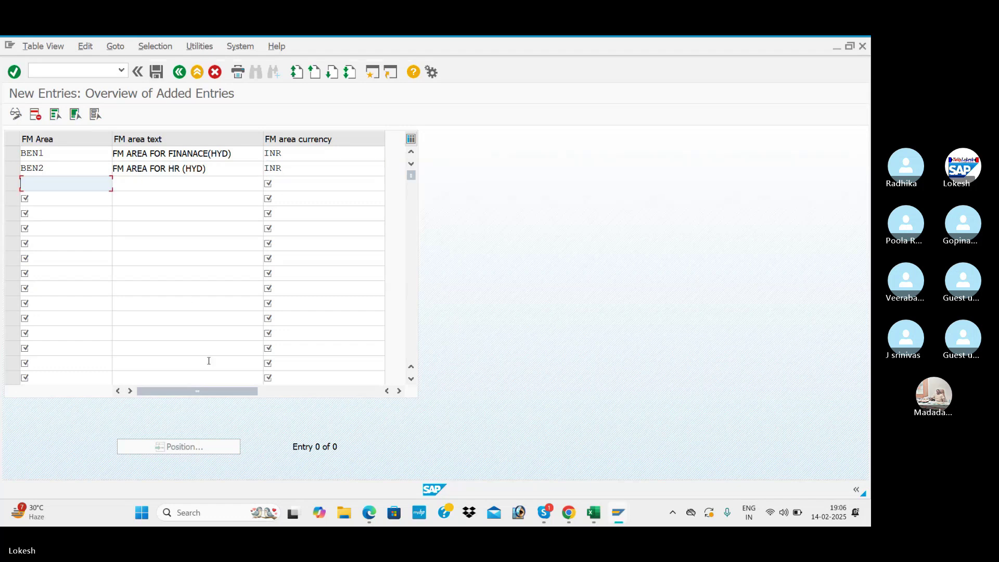
pyautogui.click(369, 513)
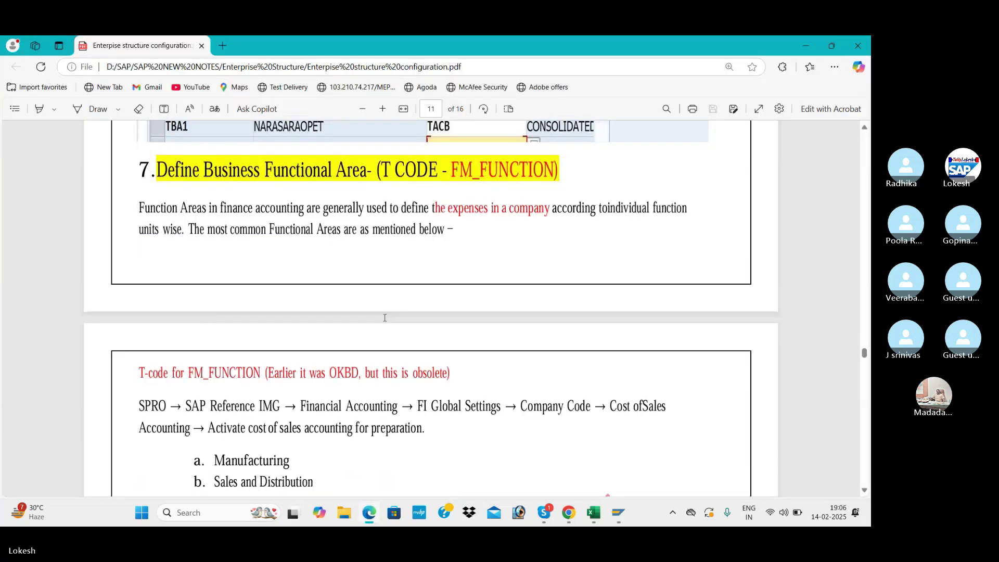
pyautogui.scroll(-5, 386, 318)
pyautogui.scroll(-8, 386, 318)
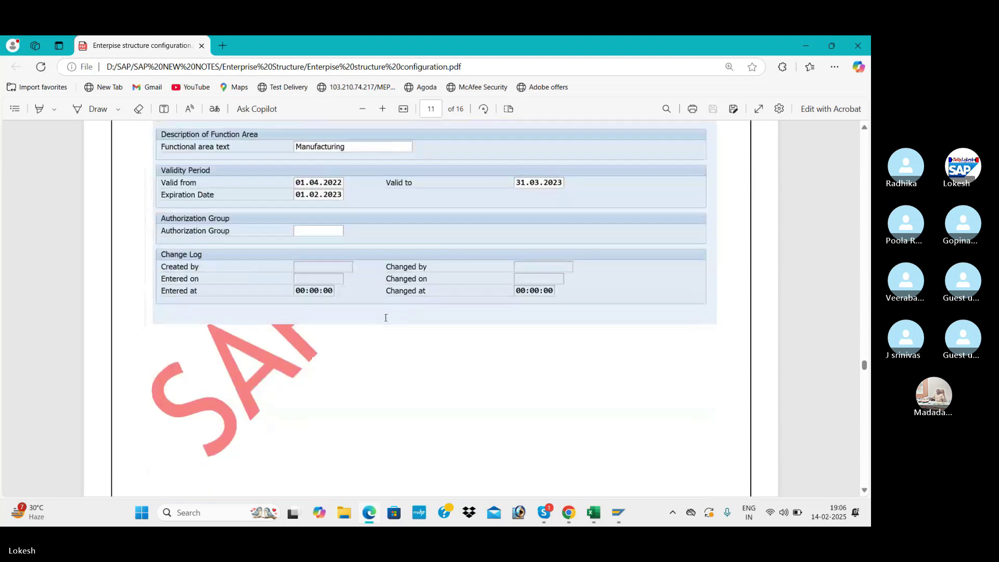
pyautogui.scroll(-8, 386, 318)
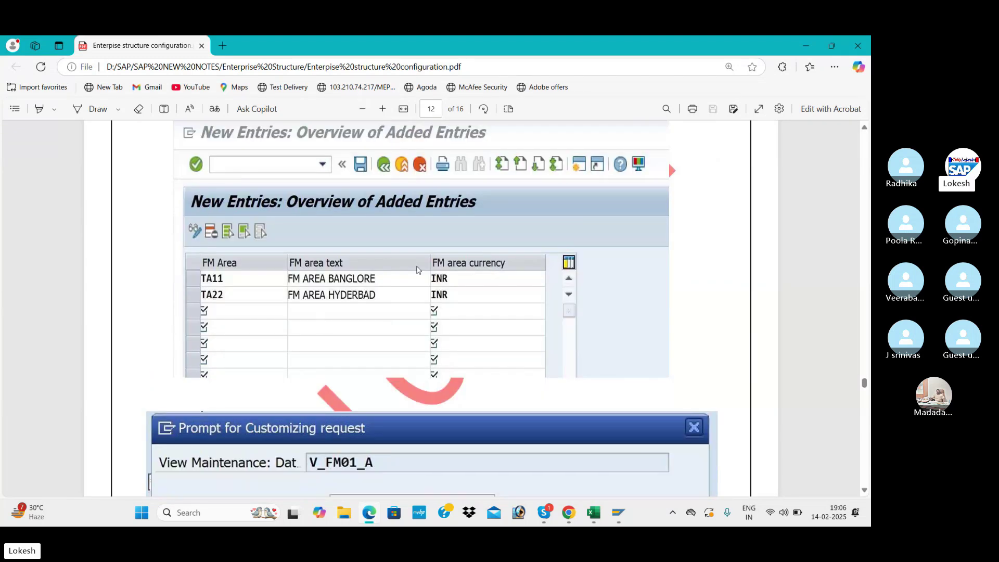
pyautogui.hotkey('alt', 'Tab')
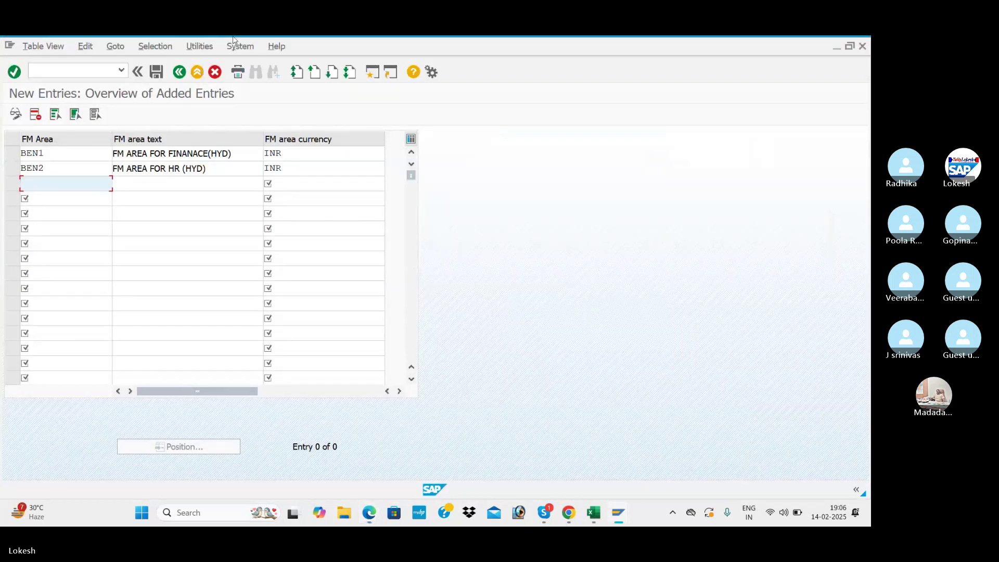
# - Save BEN1 and BEN2 under a new request 'Maintain Financial Management Area FOR BENJ'
pyautogui.click(157, 73)
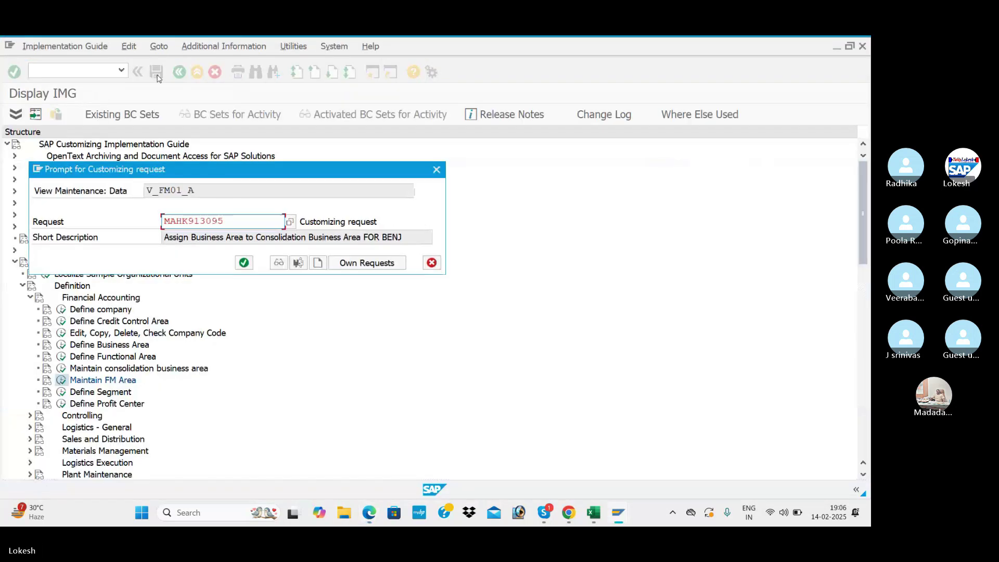
pyautogui.click(318, 263)
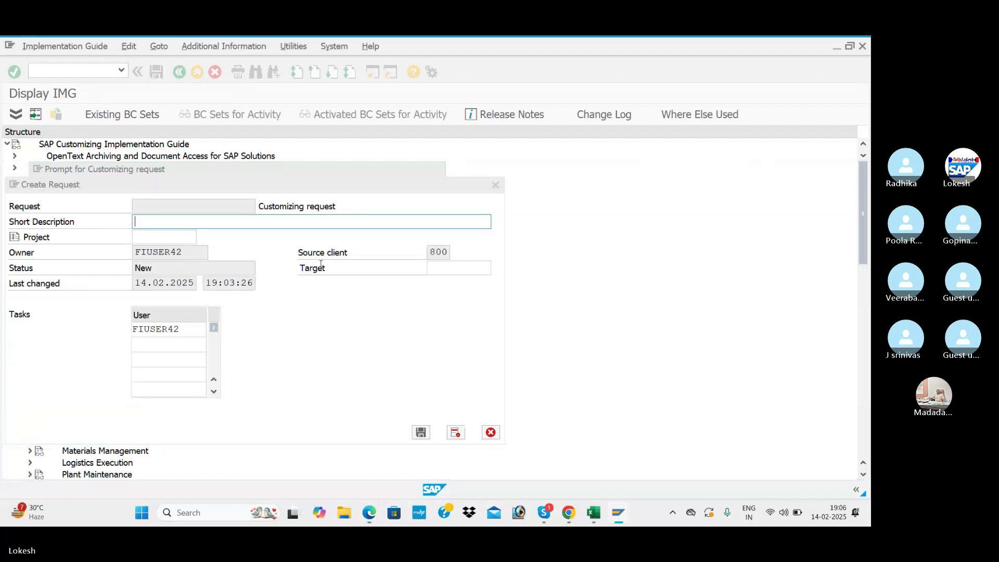
pyautogui.hotkey('alt', 'Tab')
pyautogui.hotkey('alt', 'Tab')
pyautogui.hotkey('alt', 'Tab')
pyautogui.click(267, 288)
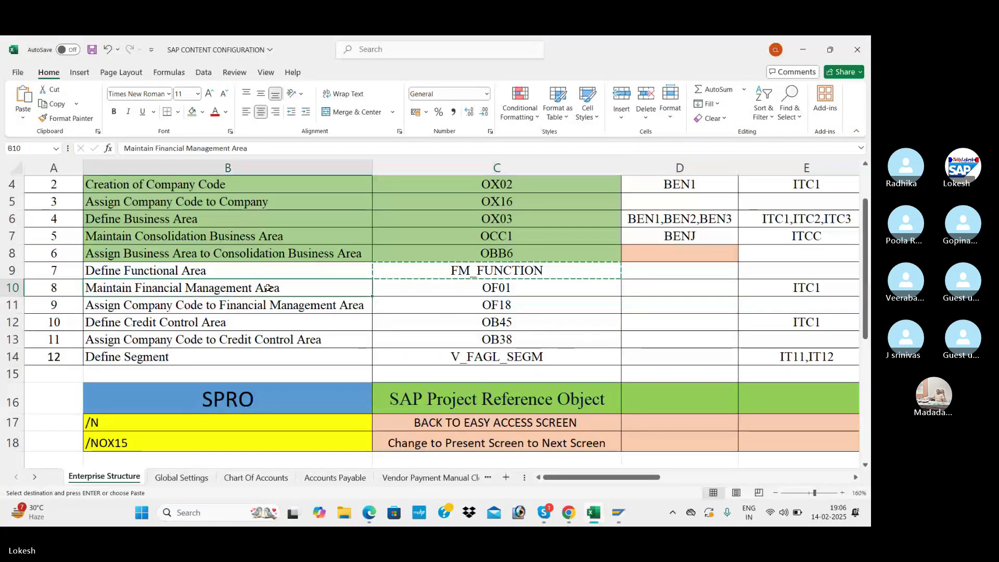
pyautogui.hotkey('ctrl', 'c')
pyautogui.hotkey('alt', 'Tab')
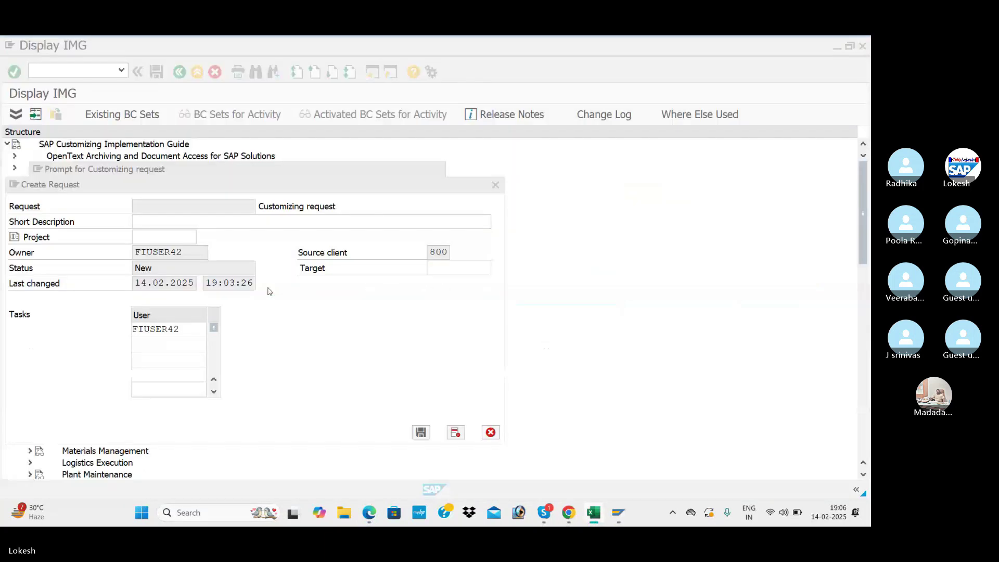
pyautogui.hotkey('ctrl', 'v')
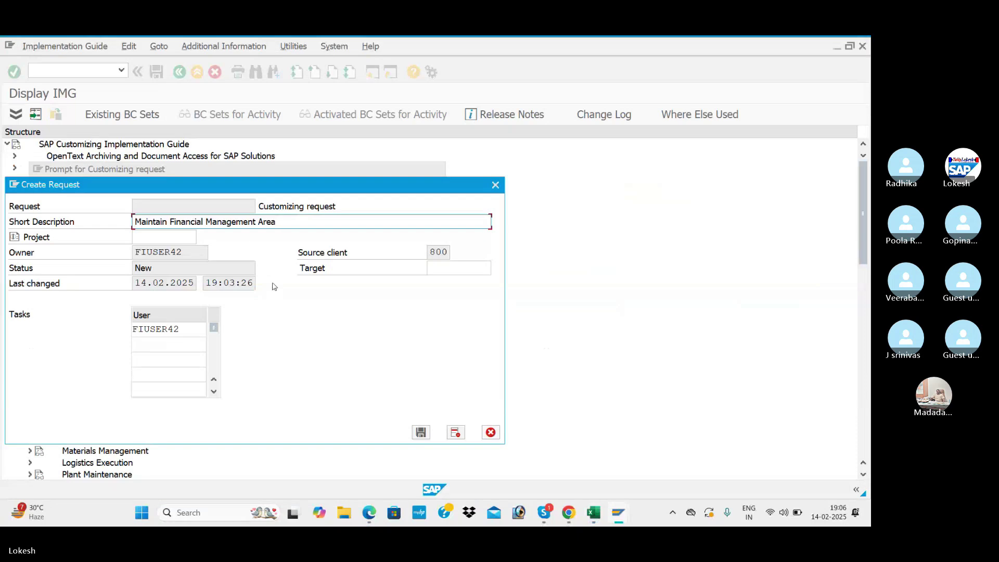
pyautogui.write('FOR BENJ')
pyautogui.click(420, 433)
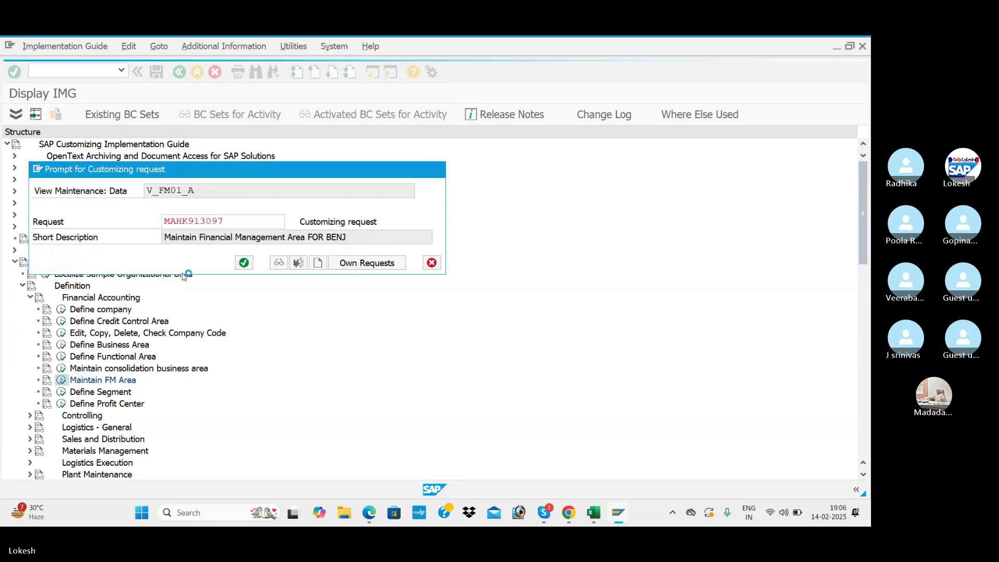
pyautogui.press('Return')
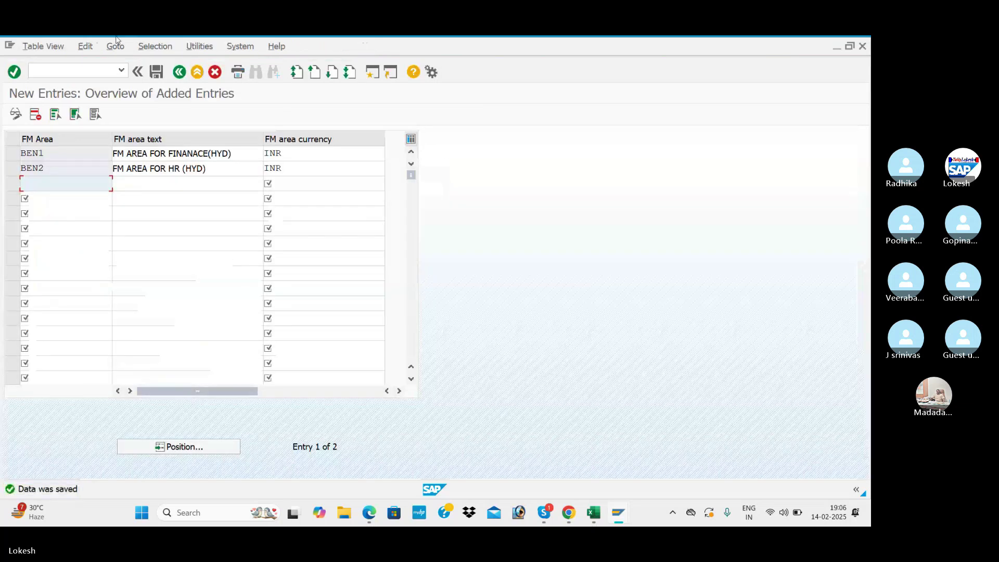
# - Check the next workbook task (OF01, cell B11) and return to the FM areas overview
pyautogui.hotkey('alt', 'Tab')
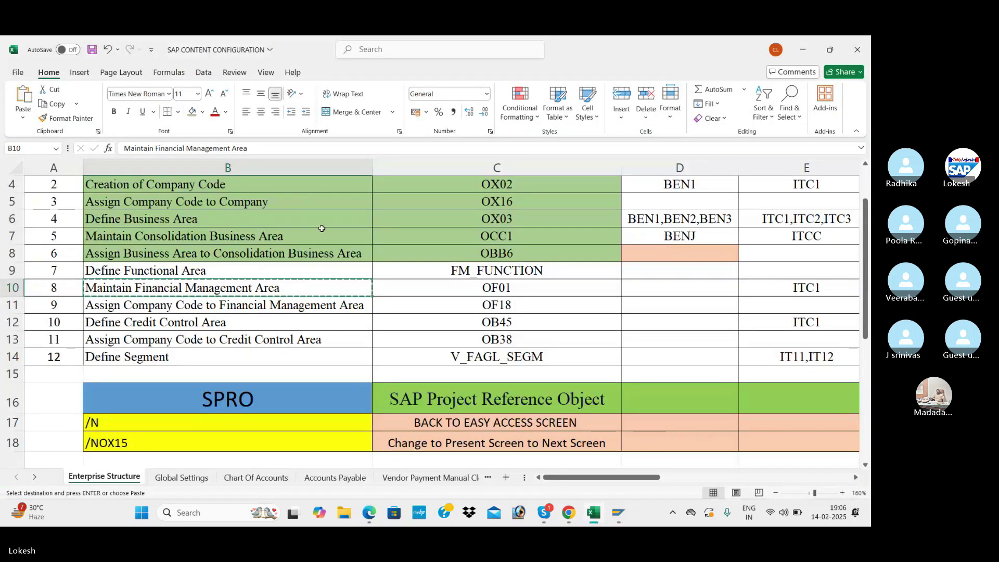
pyautogui.scroll(-1, 294, 297)
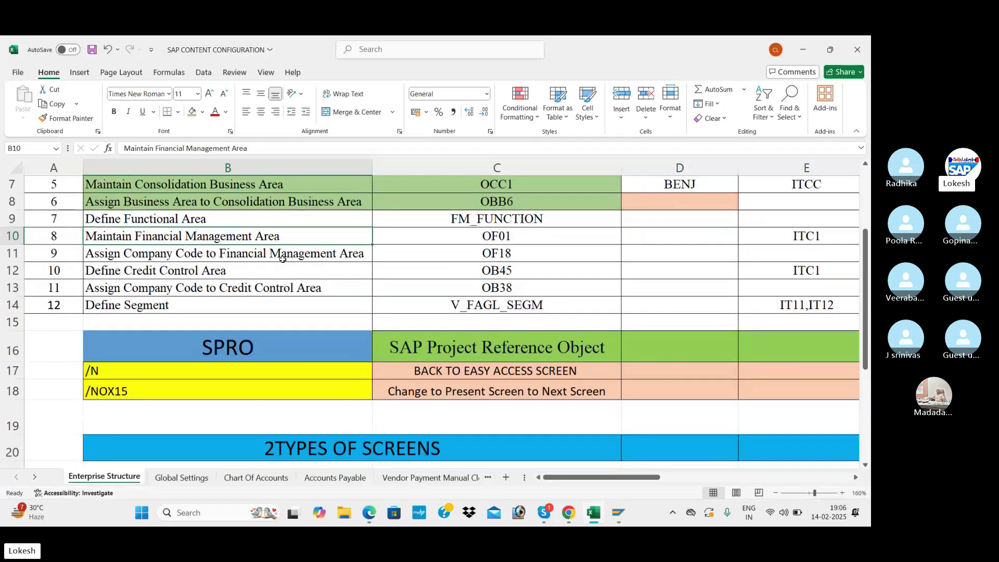
pyautogui.click(466, 238)
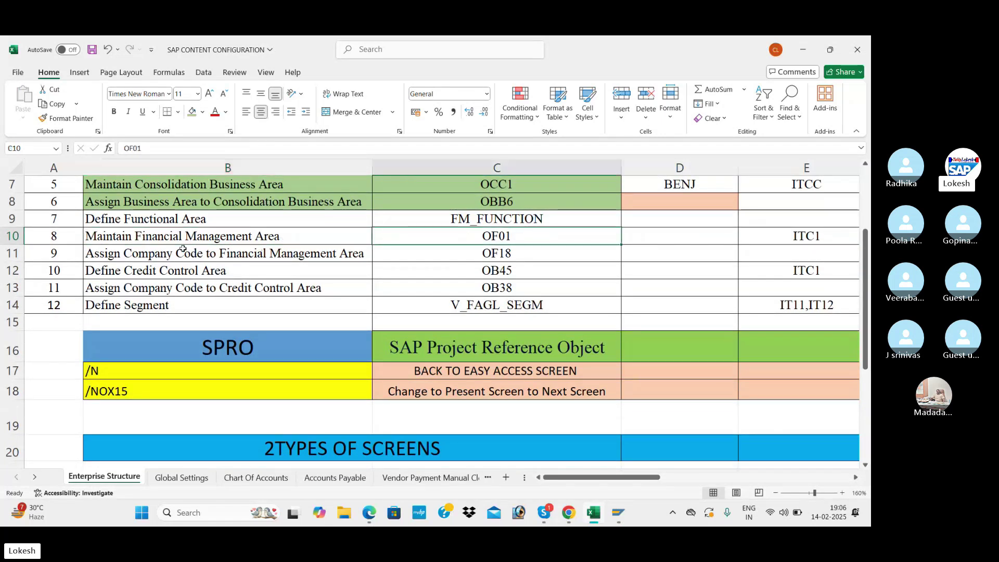
pyautogui.click(270, 255)
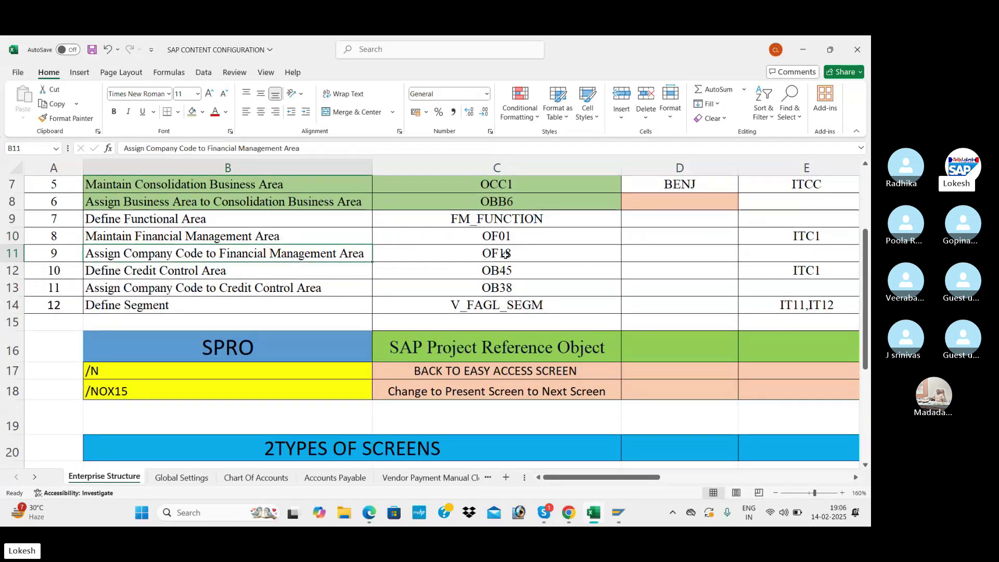
pyautogui.hotkey('alt', 'Tab')
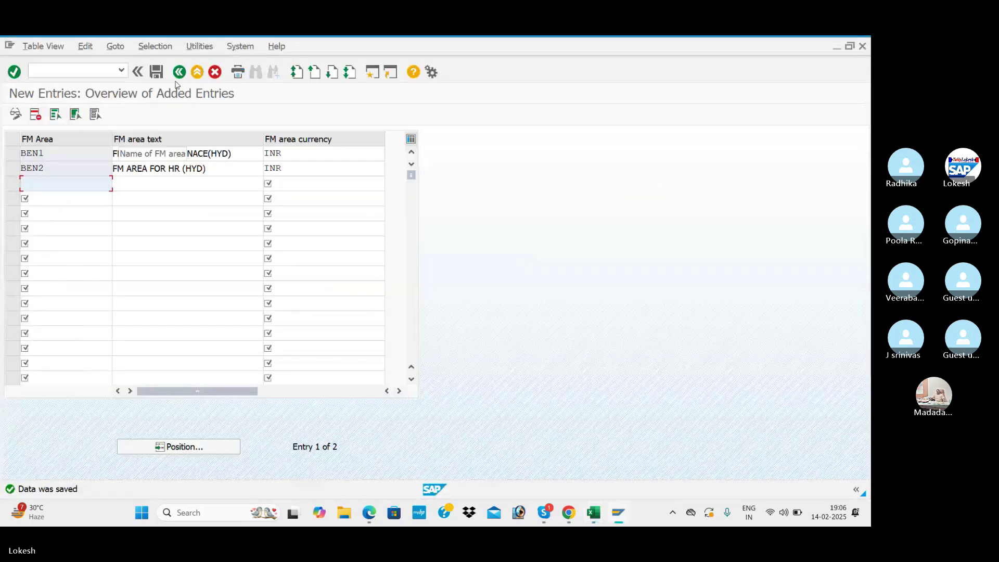
pyautogui.click(179, 72)
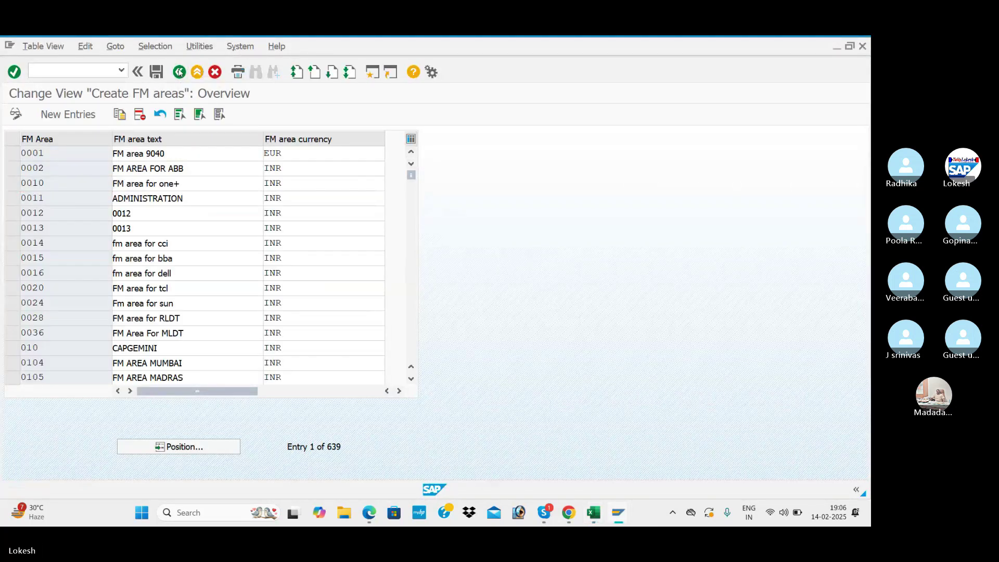
# - In the IMG, expand Assignment › Financial Accounting and run Assign company code to financial management area
pyautogui.click(179, 72)
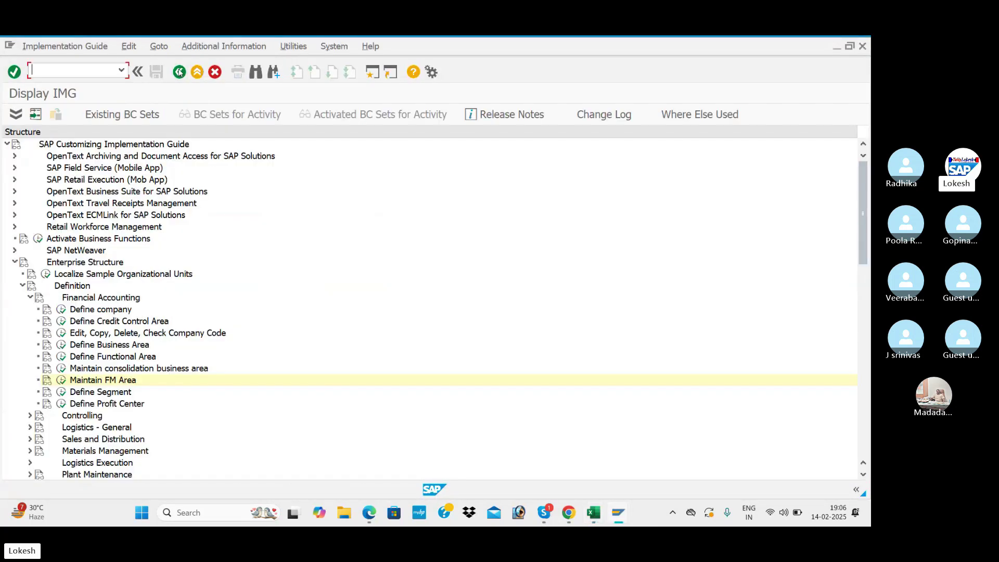
pyautogui.click(23, 285)
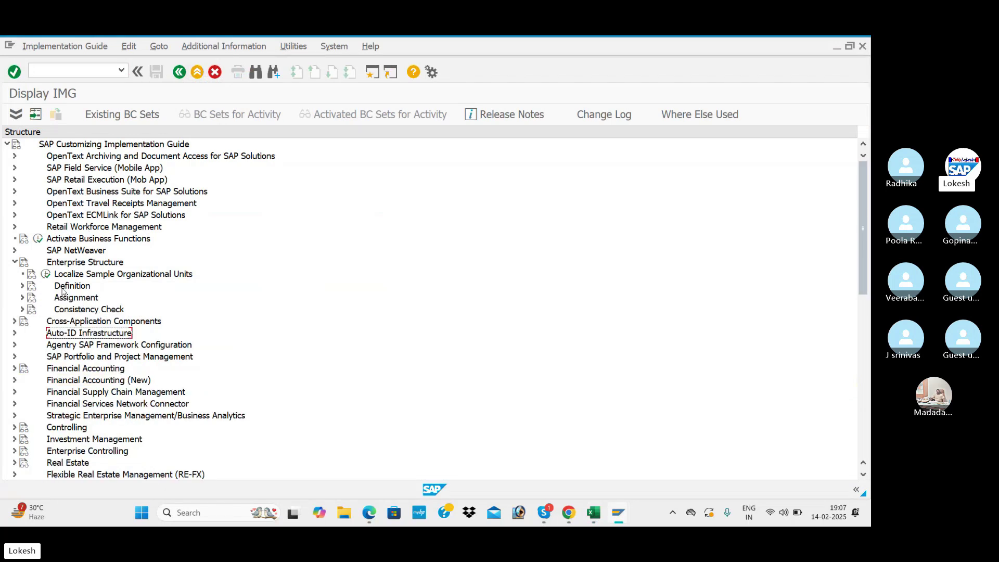
pyautogui.click(23, 298)
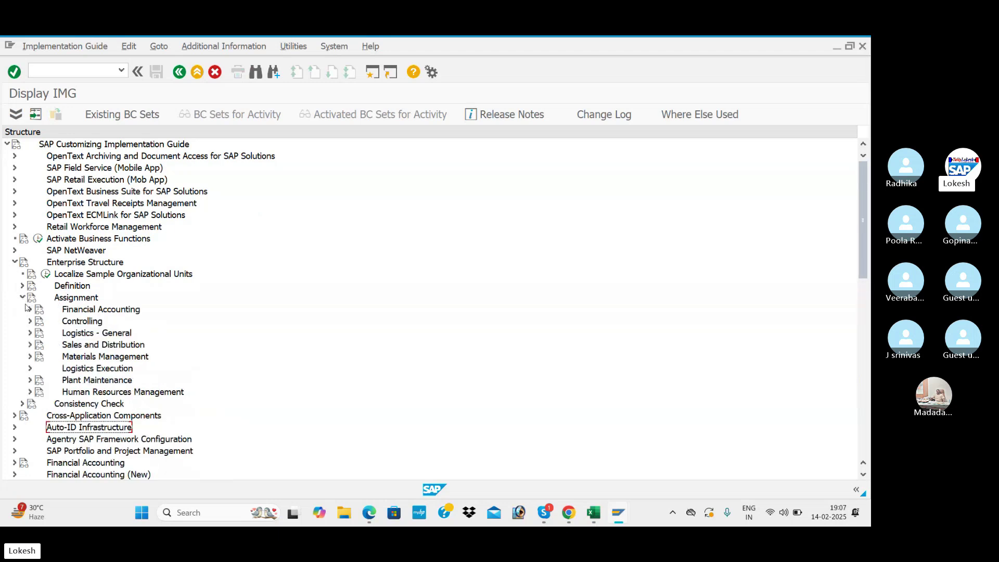
pyautogui.click(29, 310)
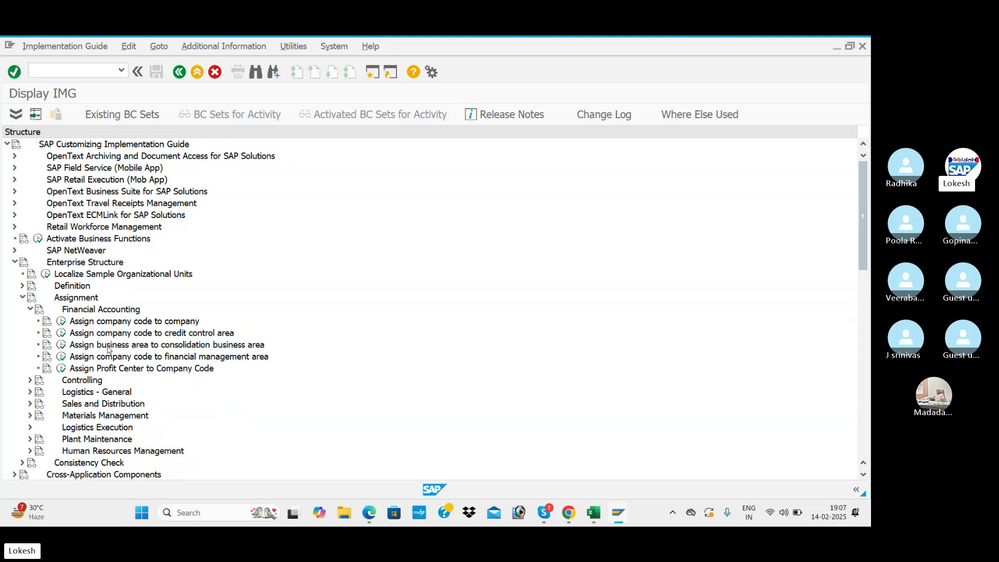
pyautogui.hotkey('alt', 'Tab')
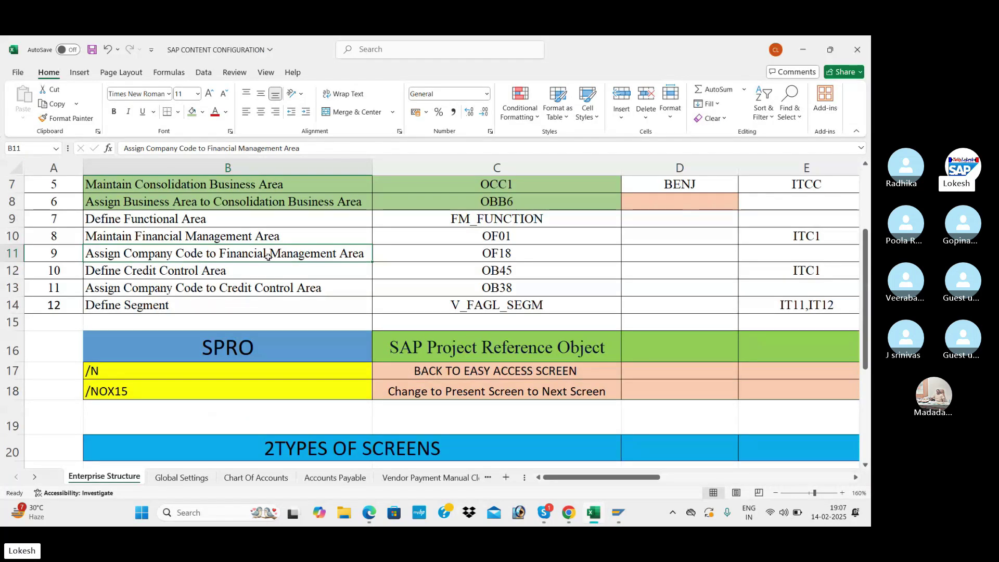
pyautogui.hotkey('alt', 'Tab')
pyautogui.click(62, 357)
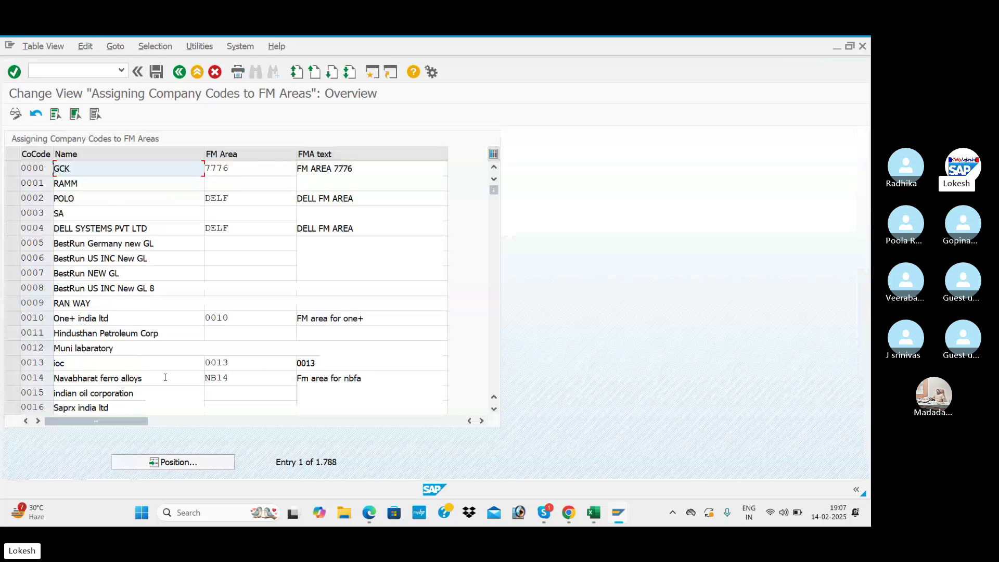
# - Position the table on company code BEN1 (BENJ CARS) and enter FM area BEN1
pyautogui.click(189, 471)
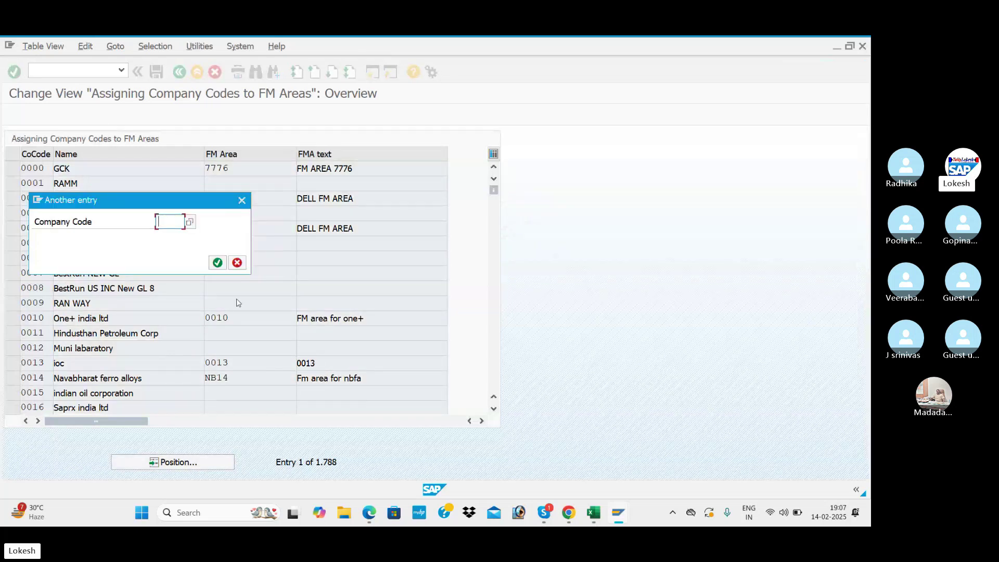
pyautogui.hotkey('alt', 'Tab')
pyautogui.hotkey('alt', 'Tab')
pyautogui.write('BEN1')
pyautogui.press('Return')
pyautogui.click(245, 166)
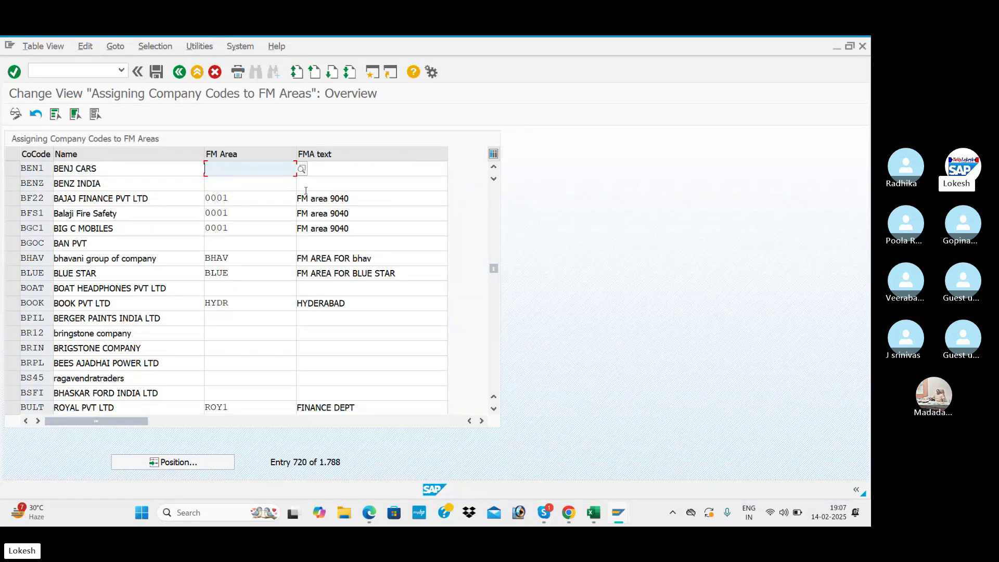
pyautogui.write('BEN1')
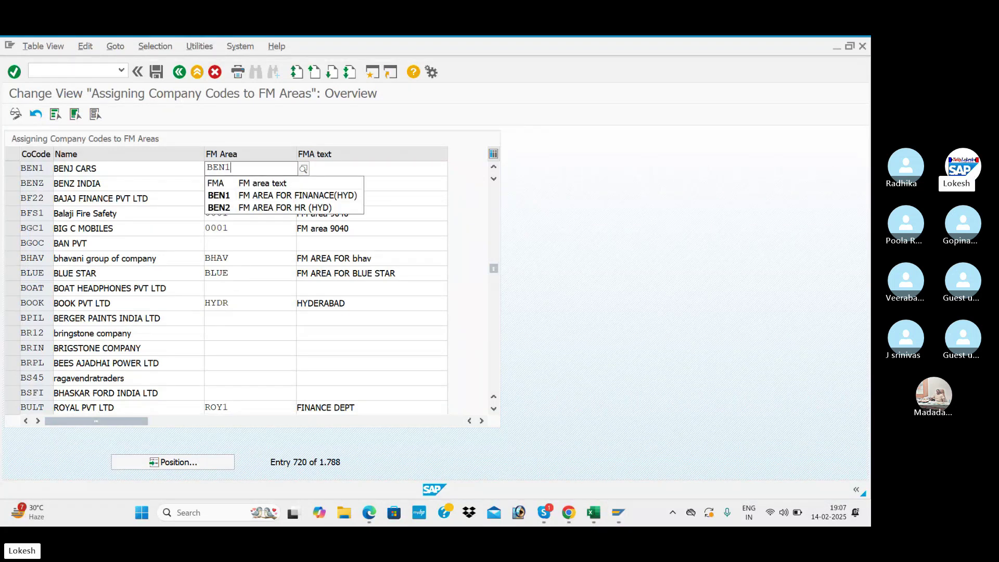
pyautogui.click(306, 194)
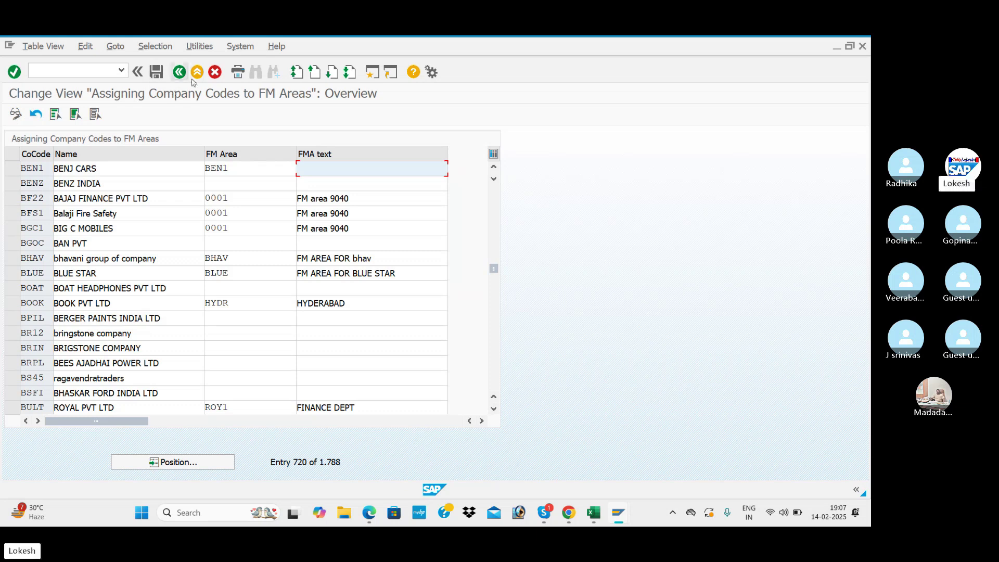
# - Save BEN1's FM area assignment under new request 'Assign Company Code to Financial Management Area FOR BENJ', then return to the IMG
pyautogui.click(156, 73)
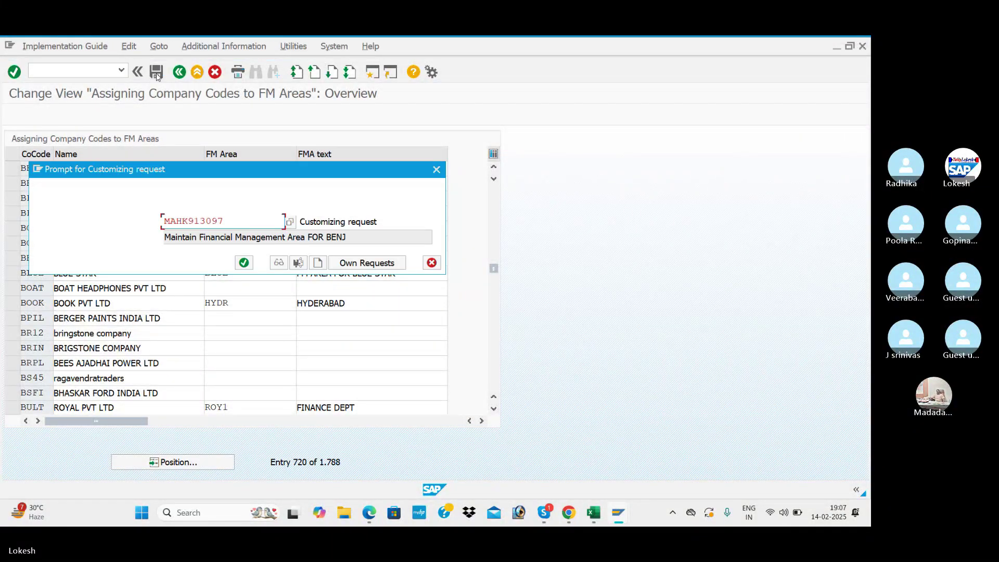
pyautogui.click(320, 265)
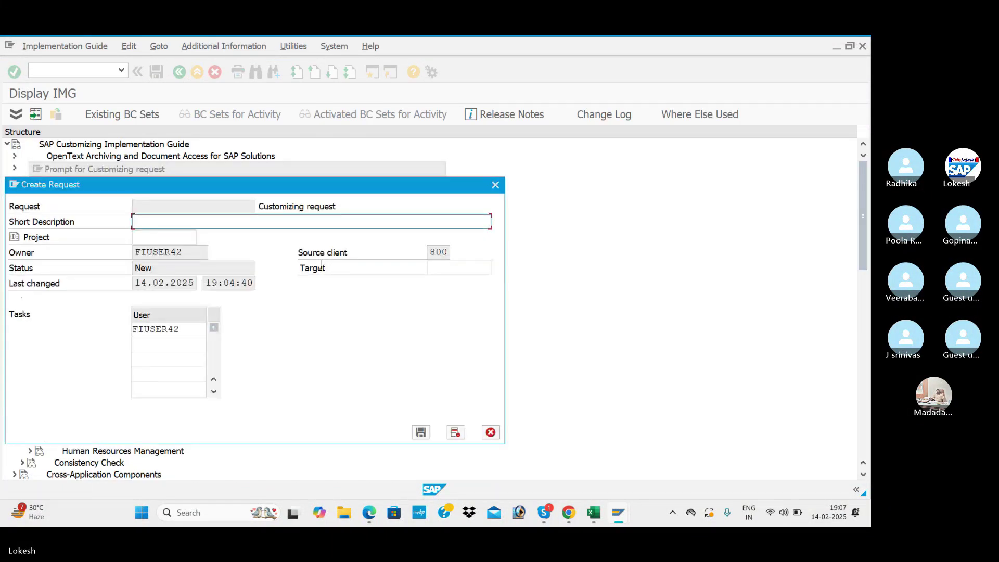
pyautogui.hotkey('alt', 'Tab')
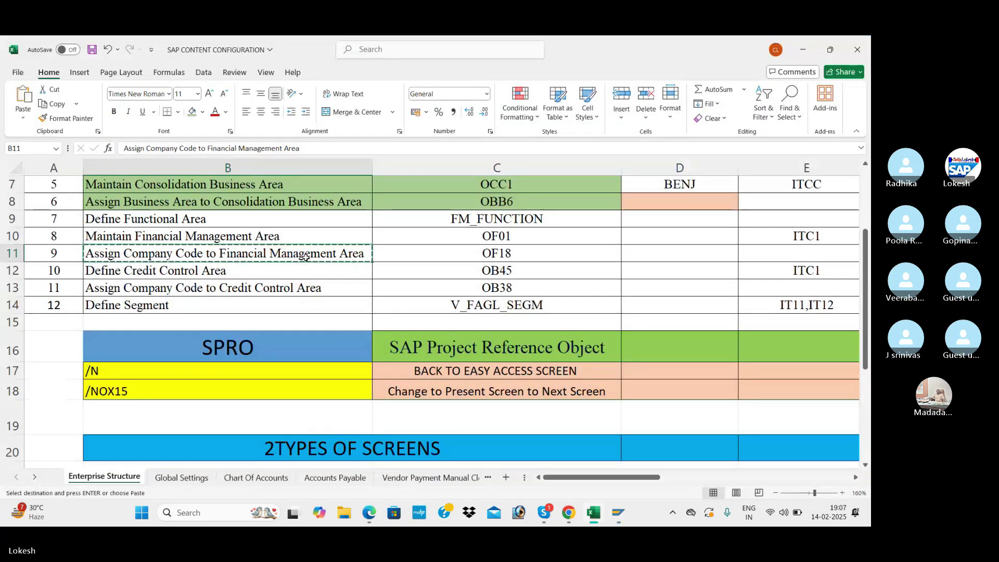
pyautogui.hotkey('alt', 'Tab')
pyautogui.write('Assign Company Code to Financial Management Area')
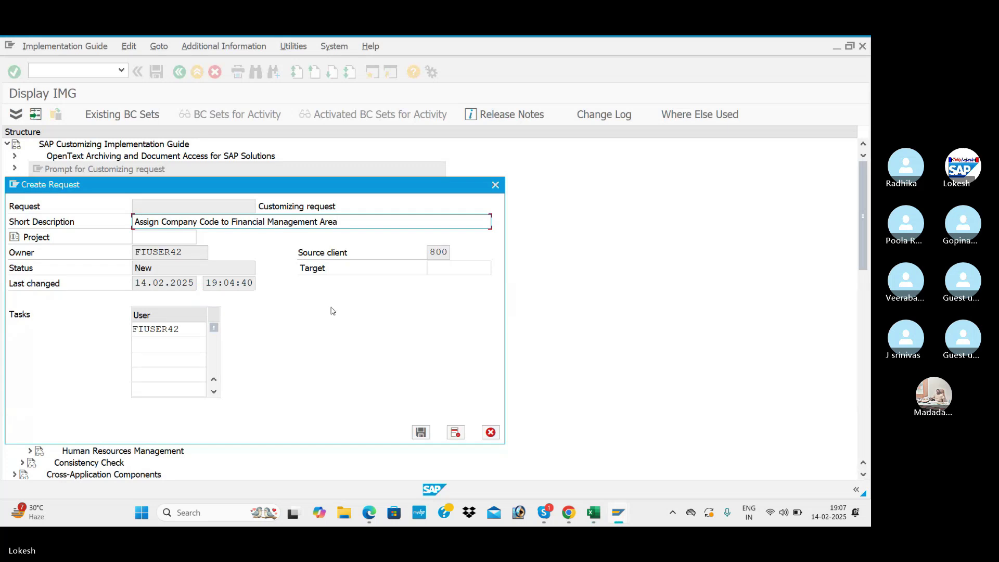
pyautogui.write('FOR BENJ')
pyautogui.click(421, 433)
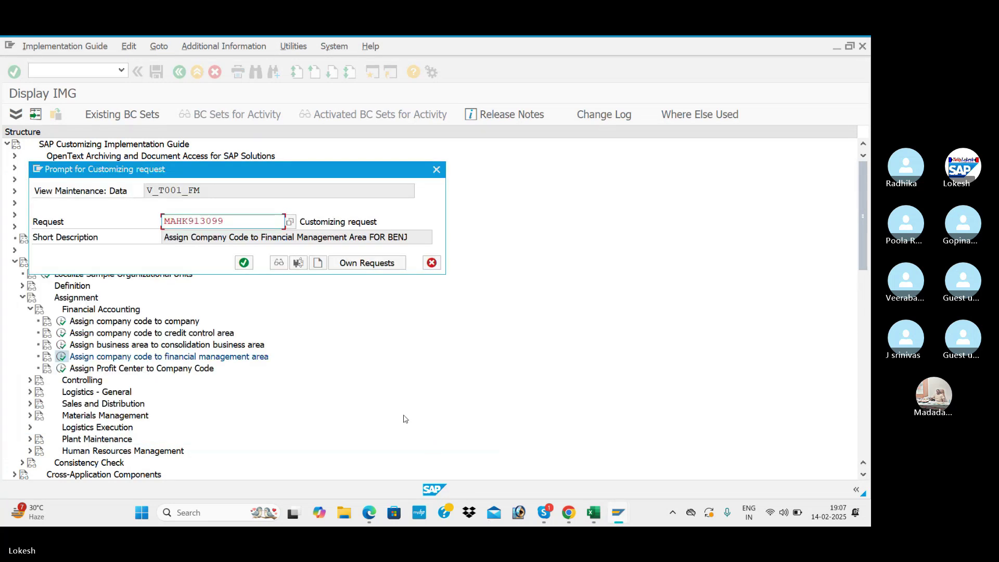
pyautogui.click(245, 263)
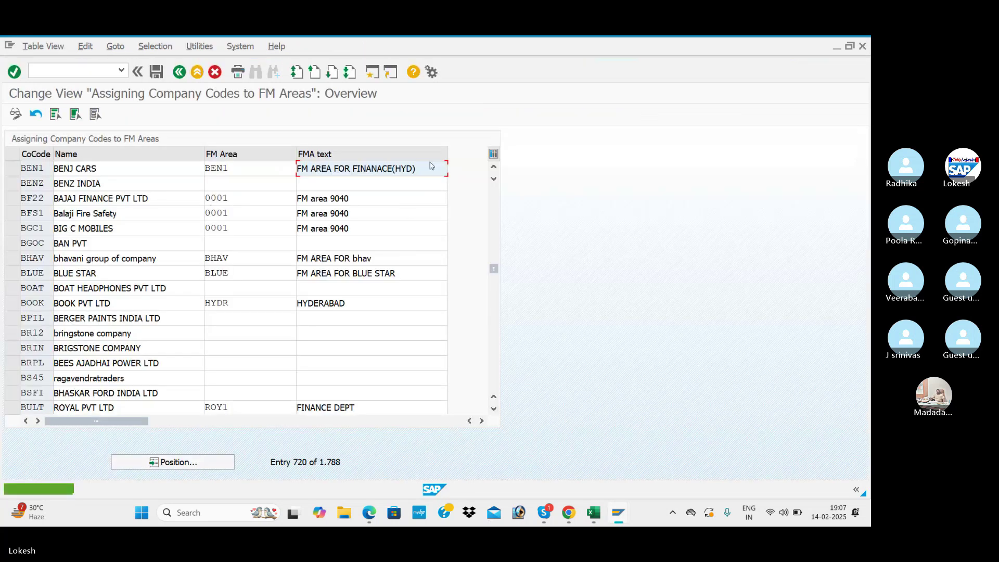
pyautogui.click(180, 72)
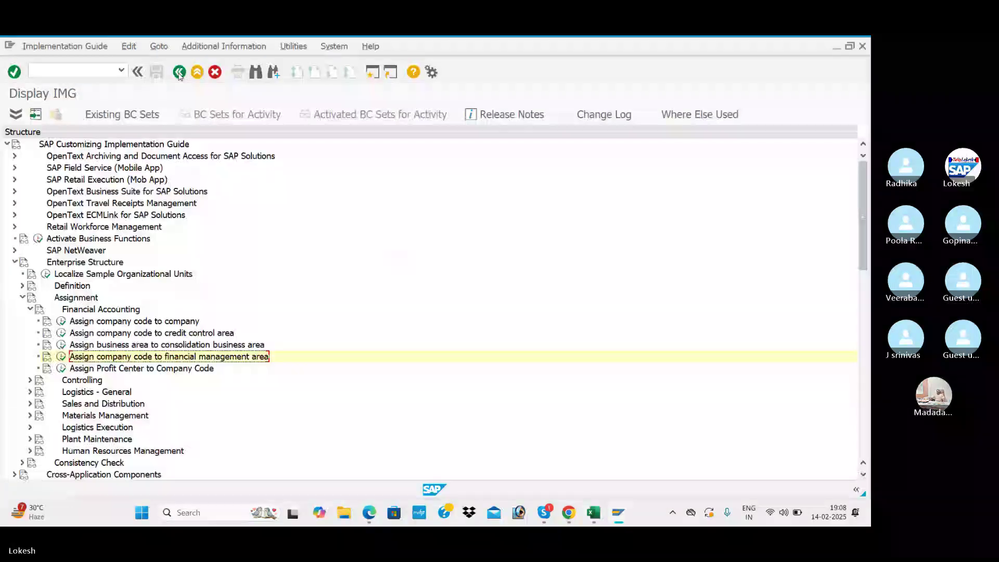
# - Collapse the Assignment branch and expand the Definition section in the IMG tree
pyautogui.click(28, 309)
pyautogui.click(22, 297)
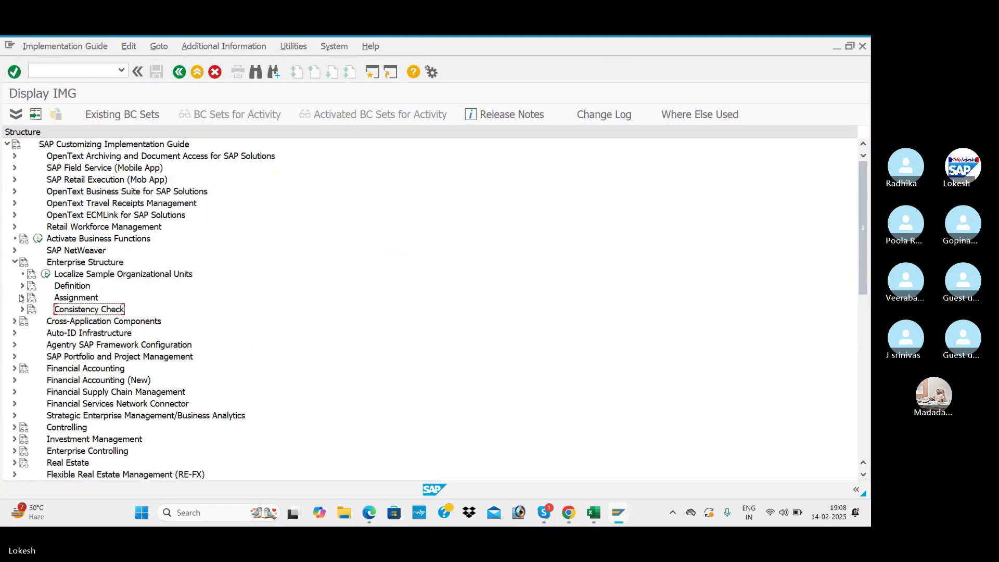
pyautogui.click(21, 286)
# - Enter BEN1 in Excel cell D10 beside Maintain Financial Management Area, then return to SAP
pyautogui.hotkey('alt', 'Tab')
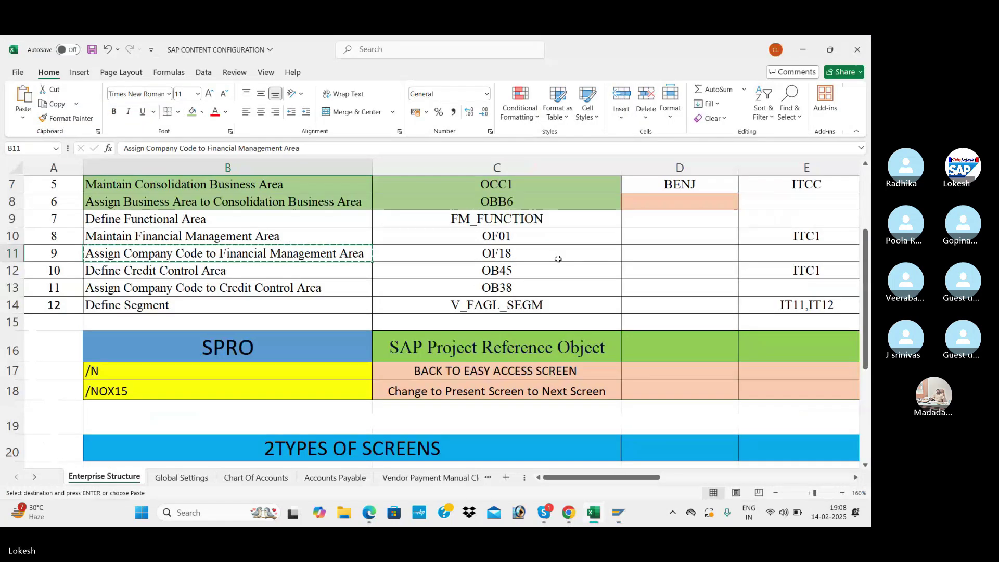
pyautogui.click(636, 240)
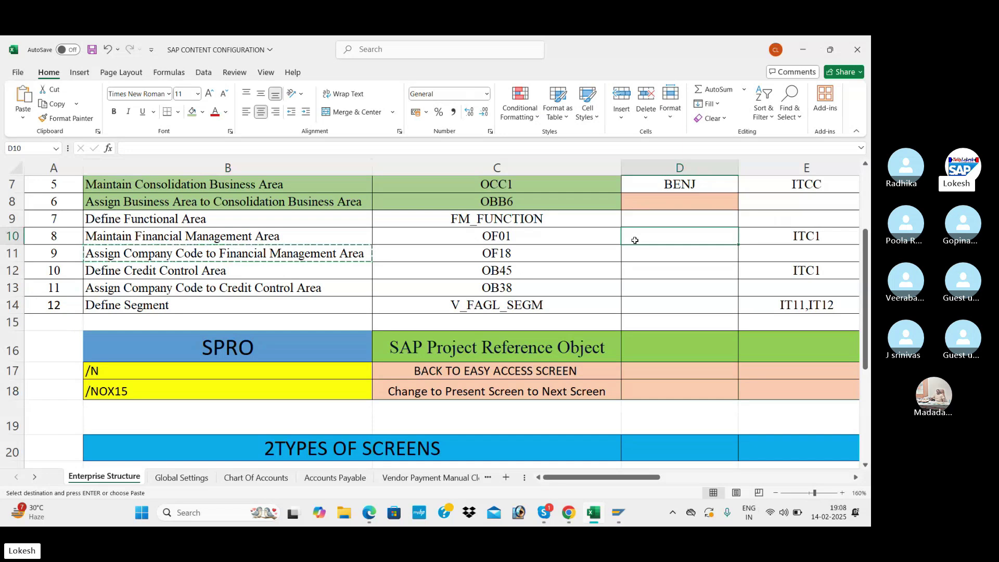
pyautogui.write('BEN1')
pyautogui.press('Return')
pyautogui.press('Return')
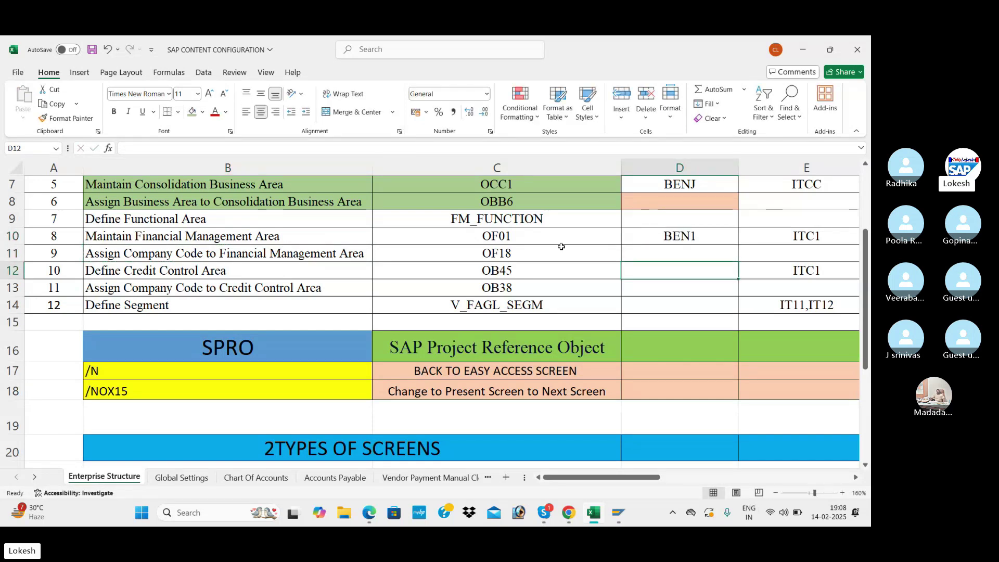
pyautogui.hotkey('alt', 'Tab')
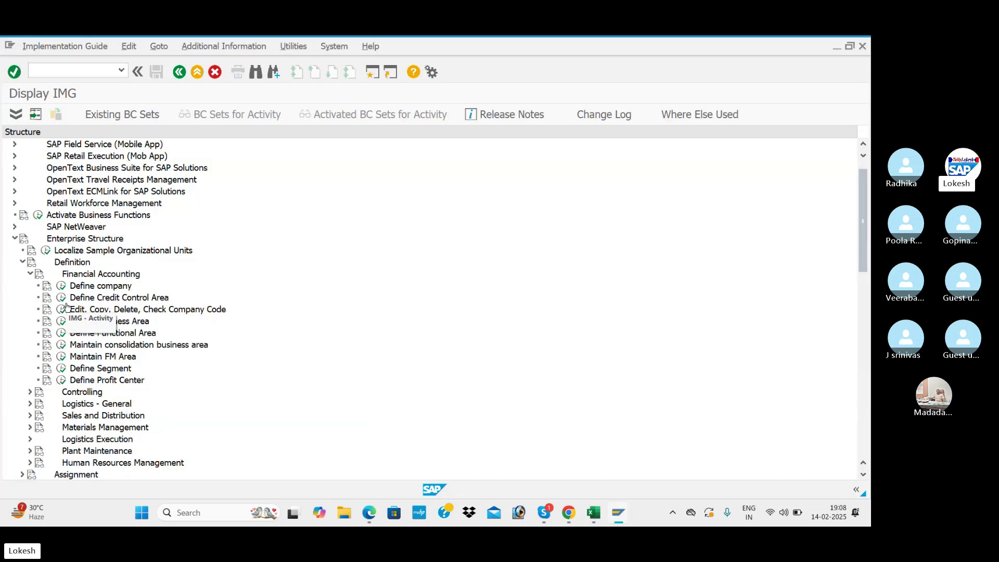
# - Create credit control area BEN1 with currency INR and credit limit 999999999, then save it
pyautogui.click(62, 298)
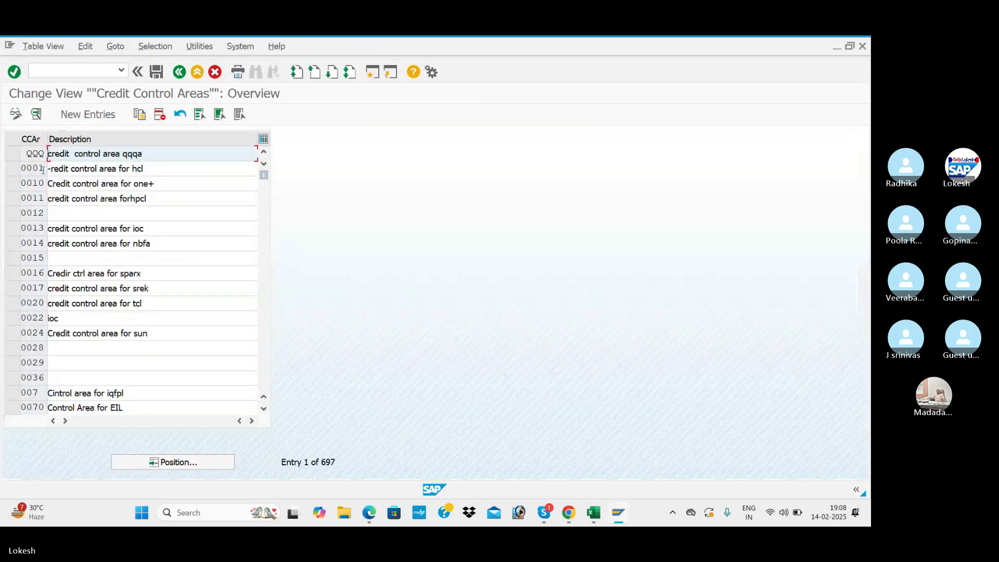
pyautogui.click(106, 119)
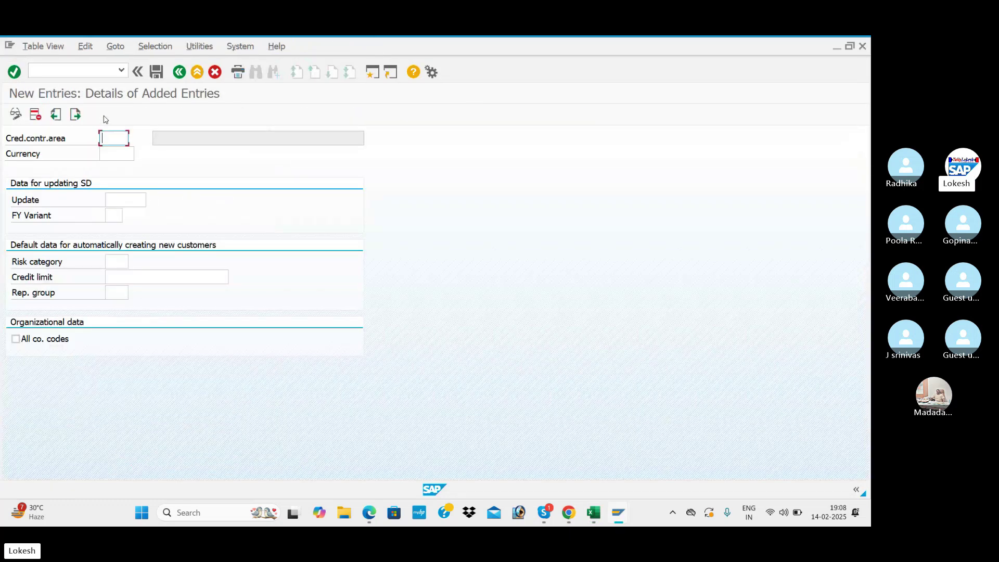
pyautogui.write('BEN1')
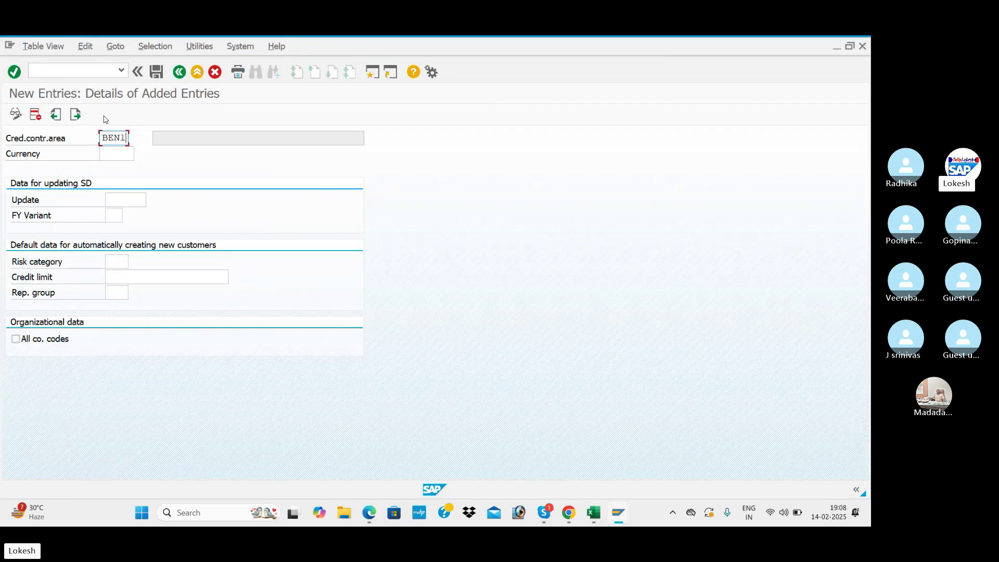
pyautogui.press('Tab')
pyautogui.press('Down')
pyautogui.press('Tab')
pyautogui.press('Tab')
pyautogui.press('Tab')
pyautogui.press('Tab')
pyautogui.press('Down')
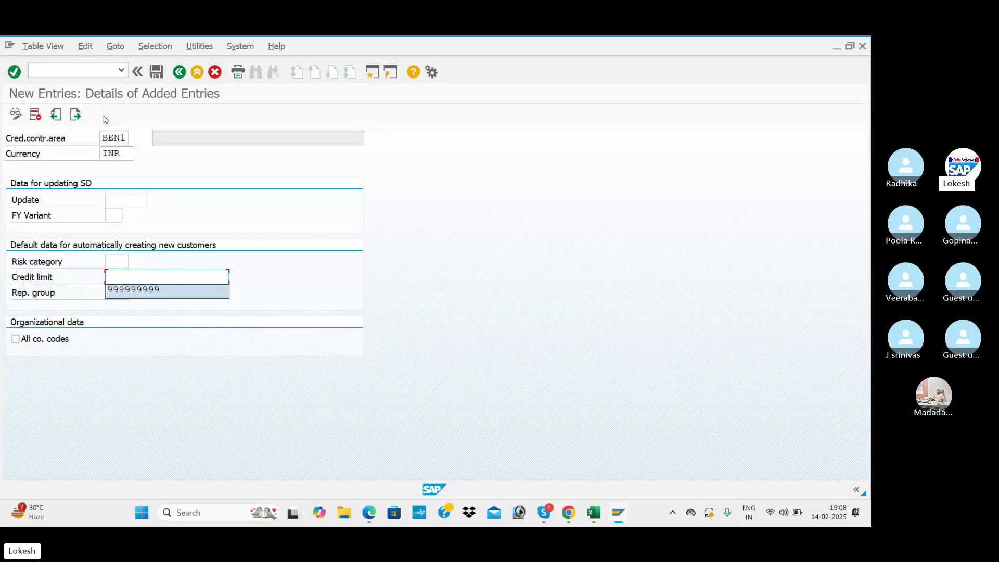
pyautogui.press('Tab')
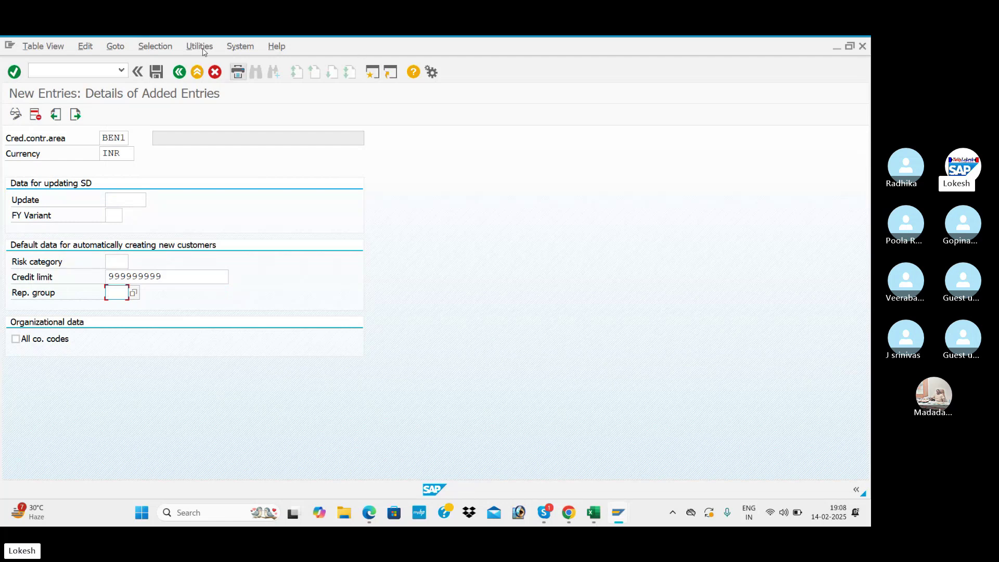
pyautogui.click(157, 71)
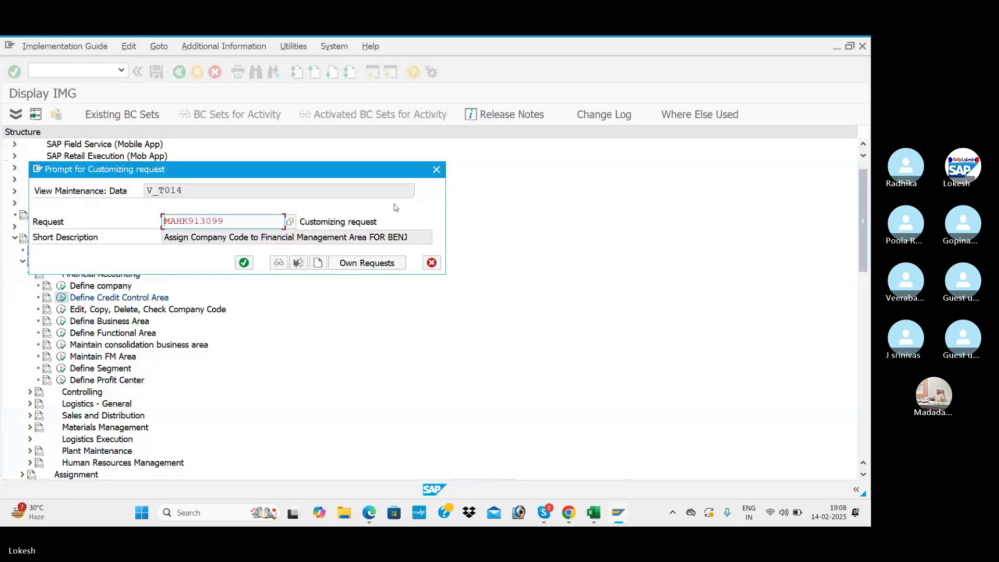
# - Create request 'Define Credit Control Area FOR BENJ', using the activity name copied from Excel B12, and save BEN1
pyautogui.click(318, 263)
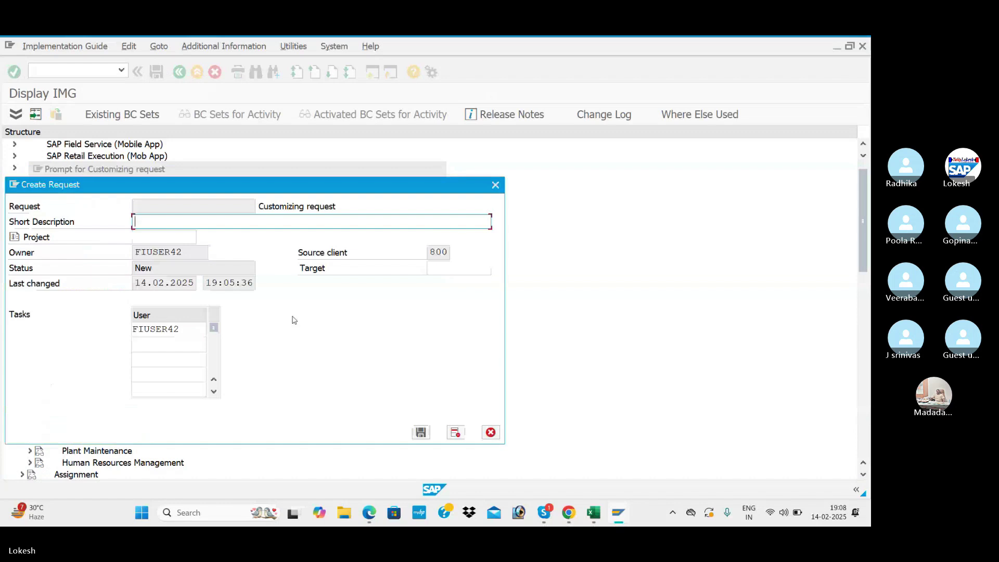
pyautogui.hotkey('alt', 'Tab')
pyautogui.click(271, 277)
pyautogui.hotkey('ctrl', 'c')
pyautogui.hotkey('alt', 'Tab')
pyautogui.hotkey('ctrl', 'v')
pyautogui.write('FOR B')
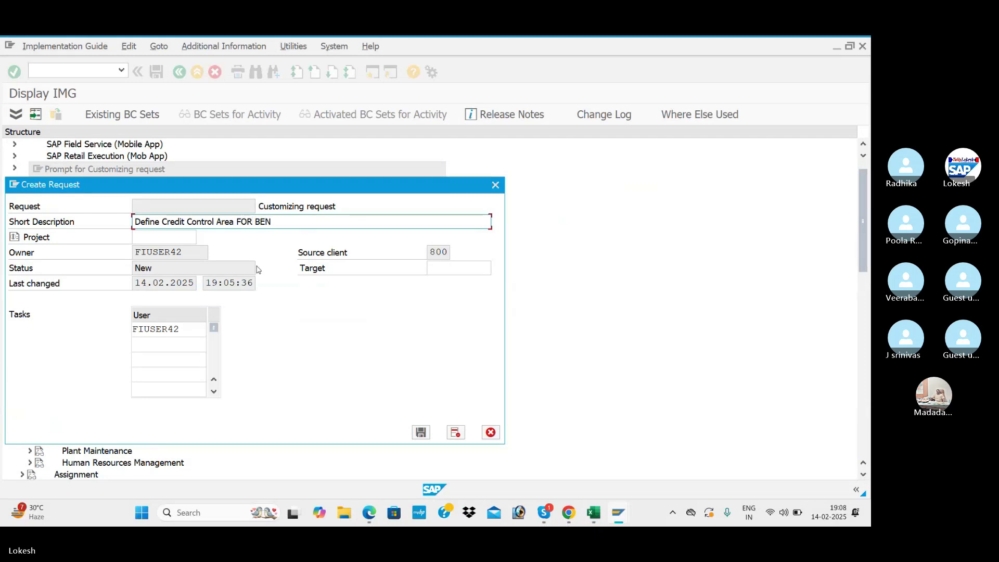
pyautogui.click(421, 433)
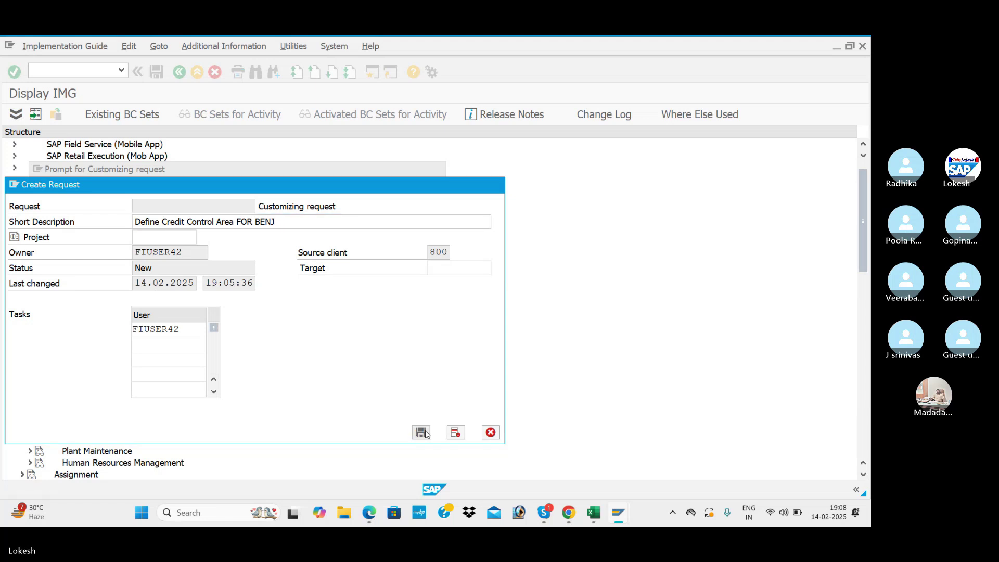
pyautogui.click(247, 266)
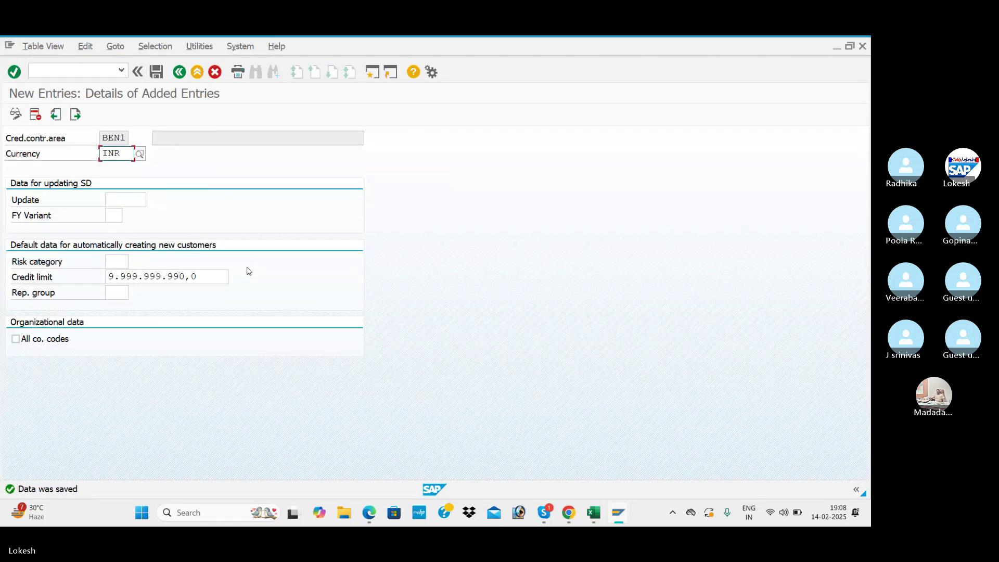
# - Give BEN1 the description 'CREDIT CONTROL AREA FOR BENJ', adapted from BO45's, and save it
pyautogui.click(179, 72)
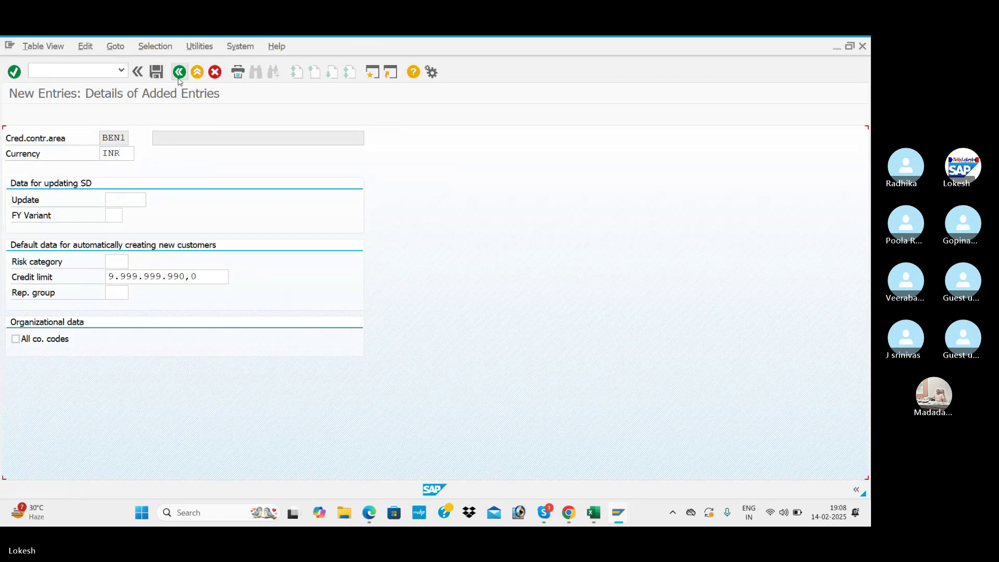
pyautogui.moveTo(195, 199); pyautogui.dragTo(37, 183)
pyautogui.hotkey('ctrl', 'c')
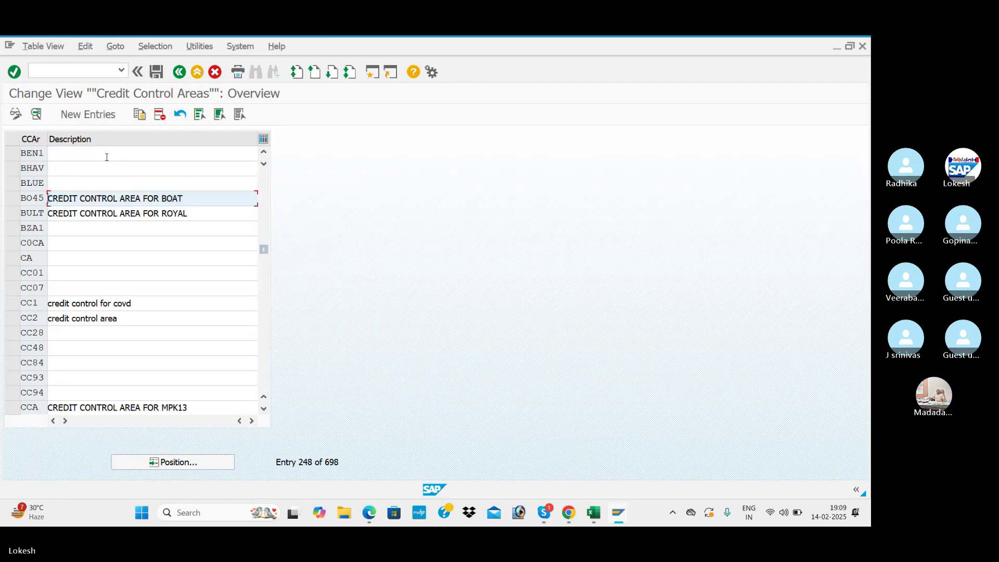
pyautogui.click(107, 157)
pyautogui.hotkey('ctrl', 'v')
pyautogui.press('BackSpace')
pyautogui.press('BackSpace')
pyautogui.press('BackSpace')
pyautogui.press('BackSpace')
pyautogui.write('BENJ')
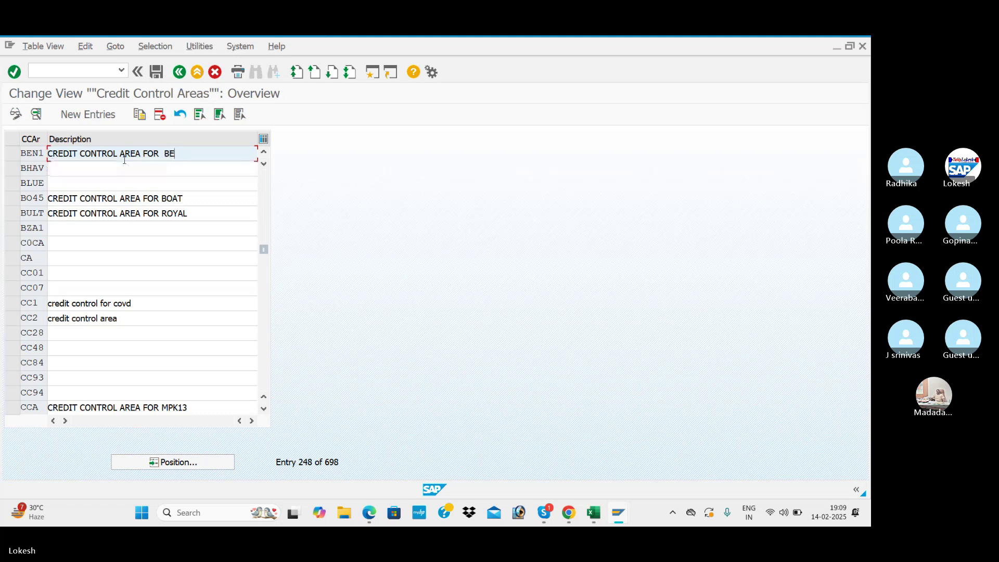
pyautogui.click(165, 153)
pyautogui.press('BackSpace')
pyautogui.click(157, 71)
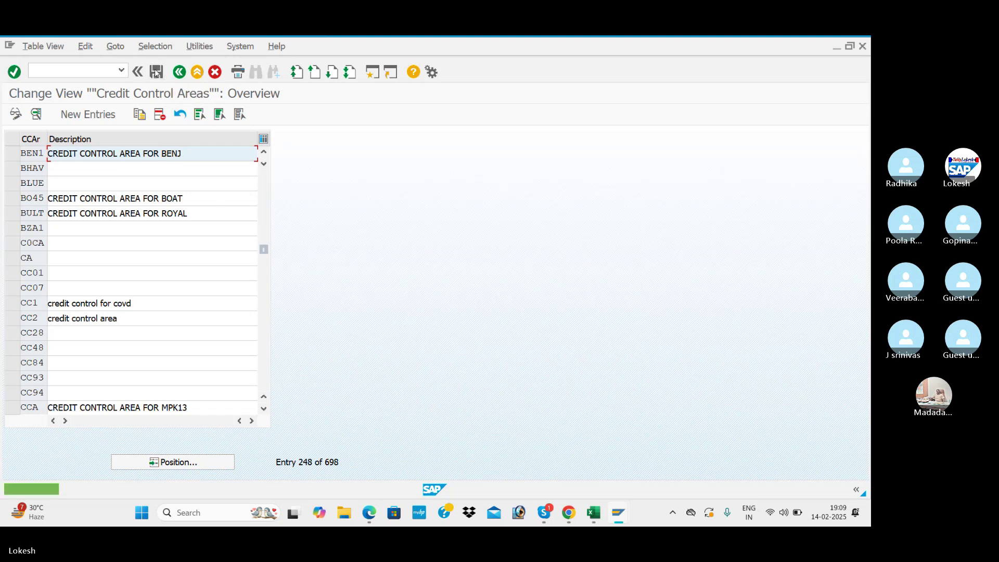
pyautogui.hotkey('alt', 'Tab')
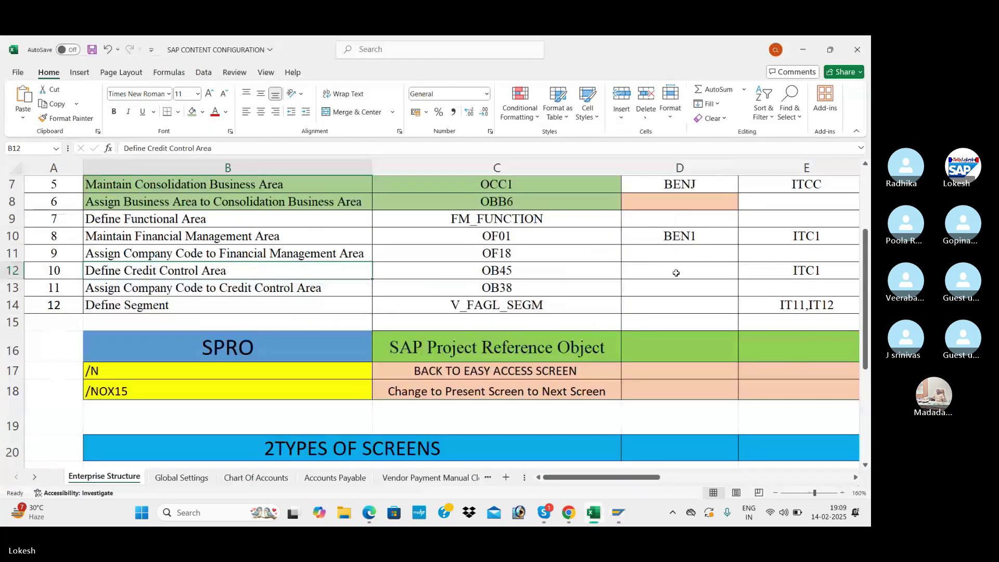
# - Enter BEN1 in Excel cell D12 beside Define Credit Control Area, then return to SAP
pyautogui.click(676, 268)
pyautogui.write('BEN1')
pyautogui.press('Return')
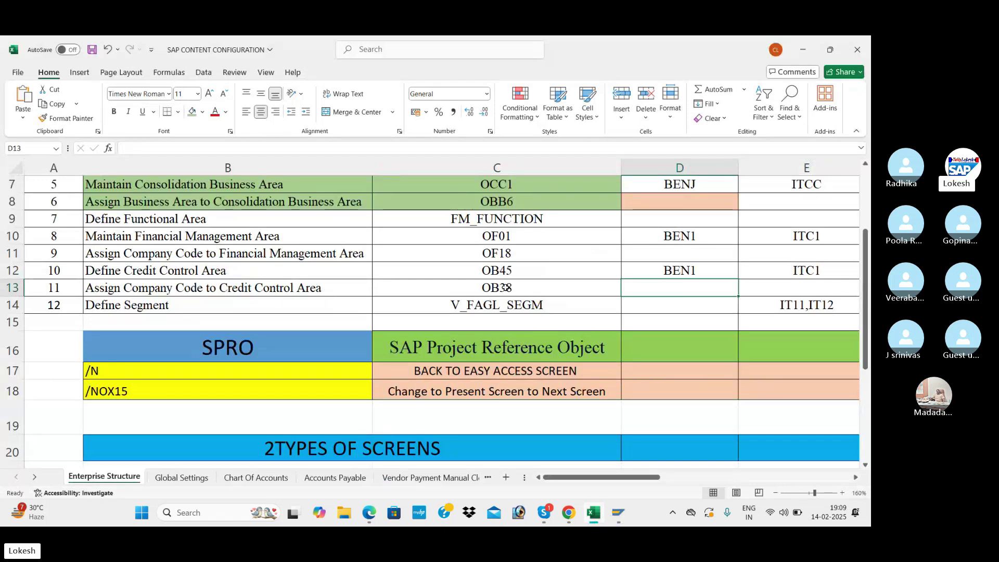
pyautogui.hotkey('alt', 'Tab')
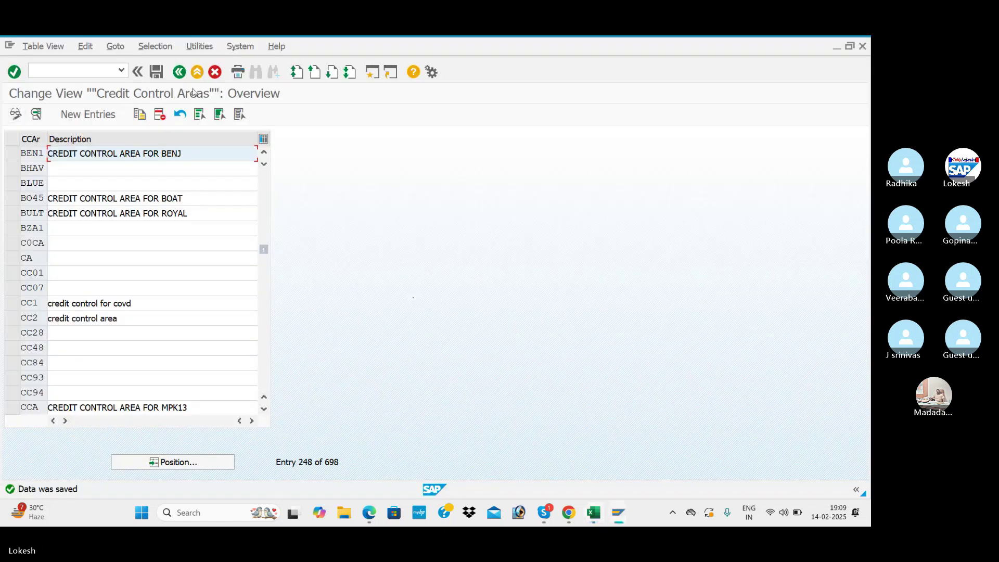
# - Navigate the IMG to the Assign Company Code to Credit Control Area table
pyautogui.click(179, 72)
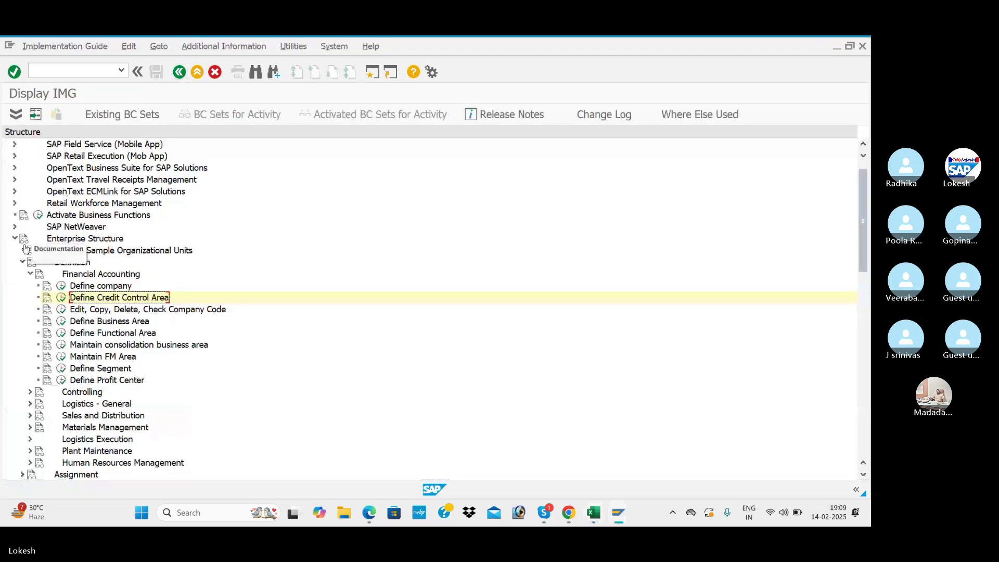
pyautogui.click(22, 263)
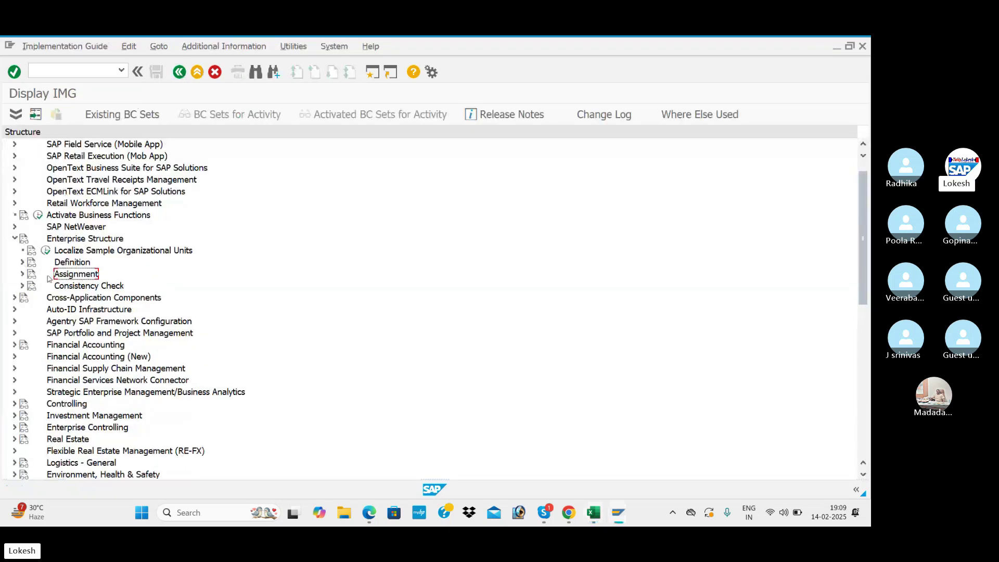
pyautogui.click(23, 274)
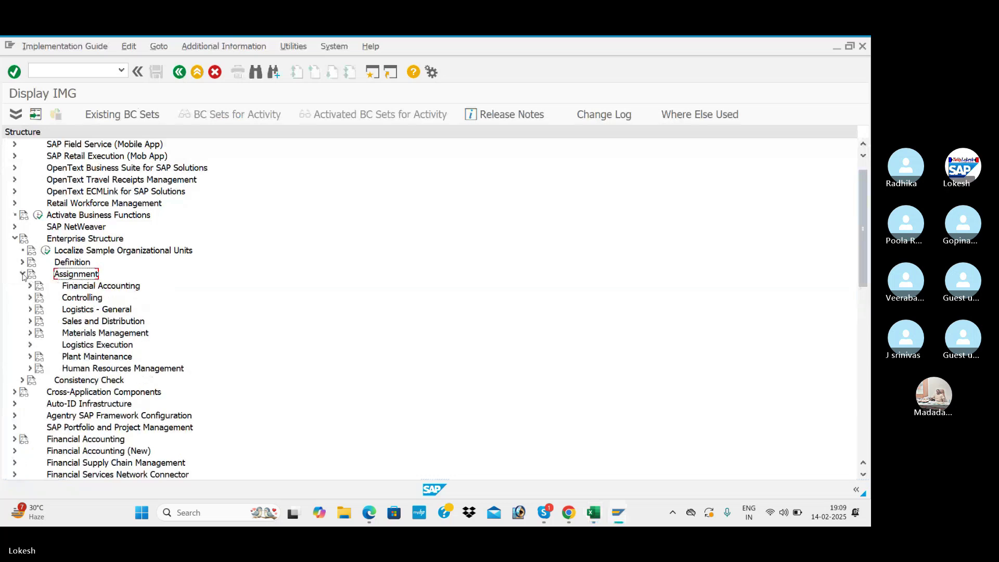
pyautogui.click(30, 286)
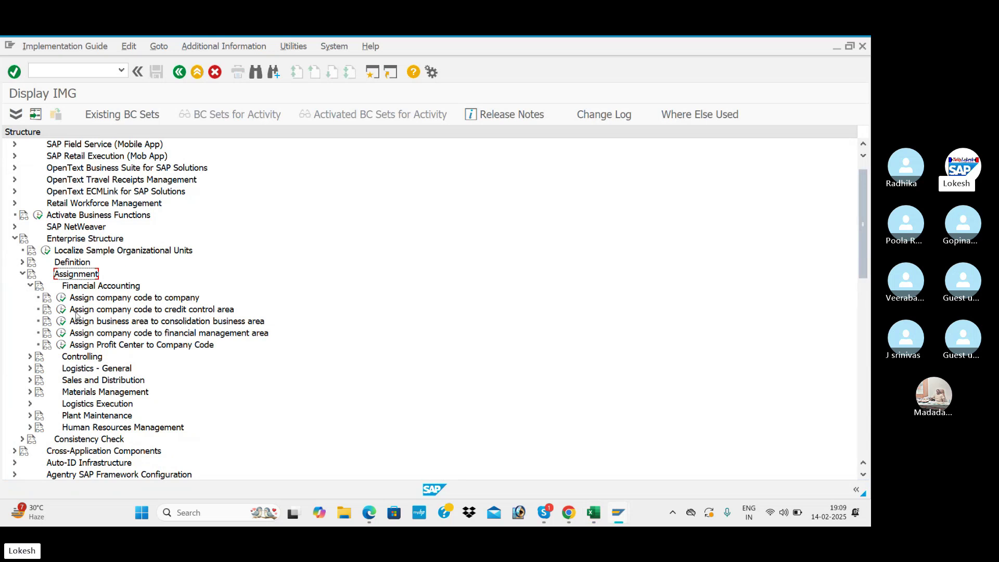
pyautogui.click(61, 309)
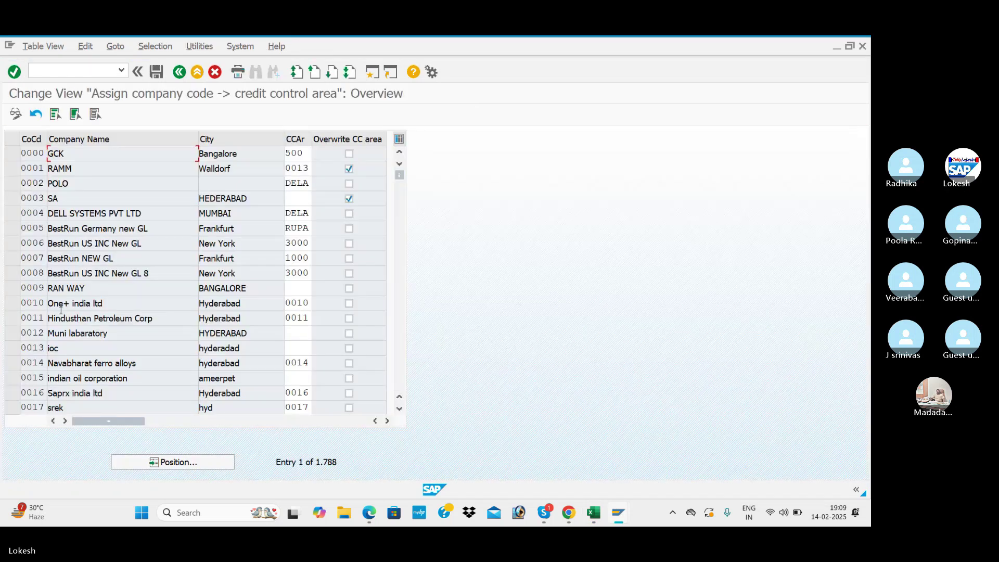
# - Set credit control area BEN1 on company code BEN1's row and save the change
pyautogui.click(206, 462)
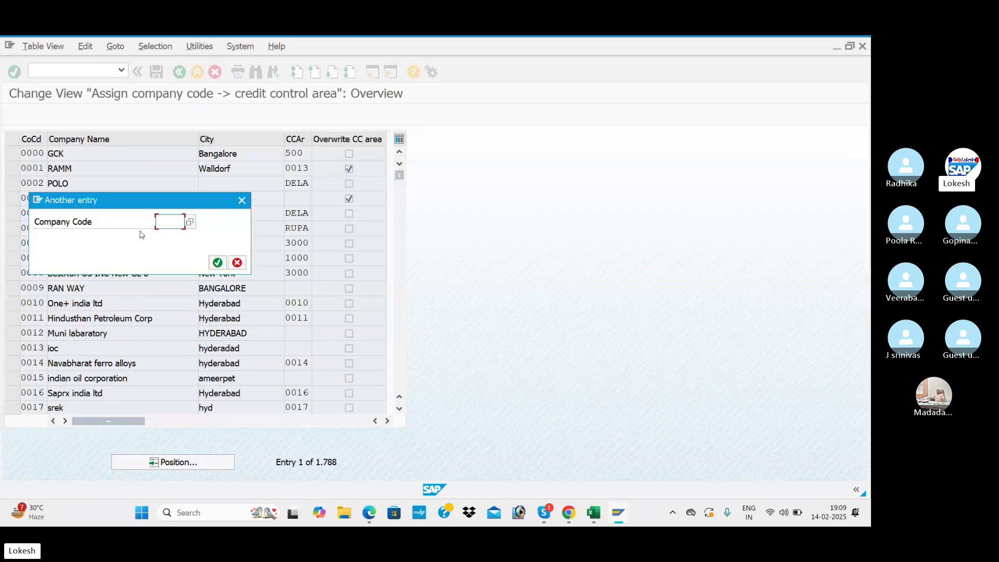
pyautogui.write('BEN')
pyautogui.click(169, 235)
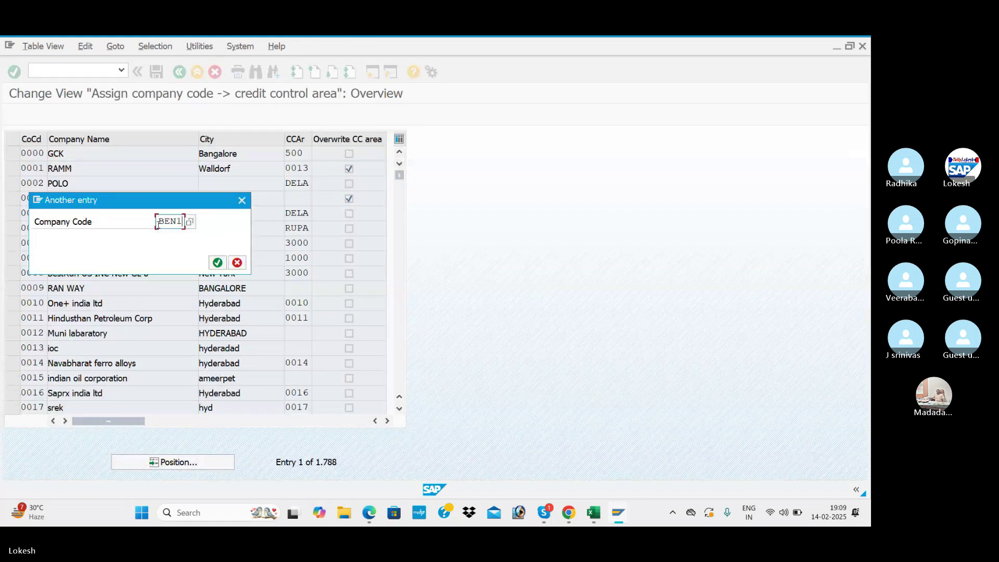
pyautogui.press('Return')
pyautogui.click(304, 154)
pyautogui.write('BEN1')
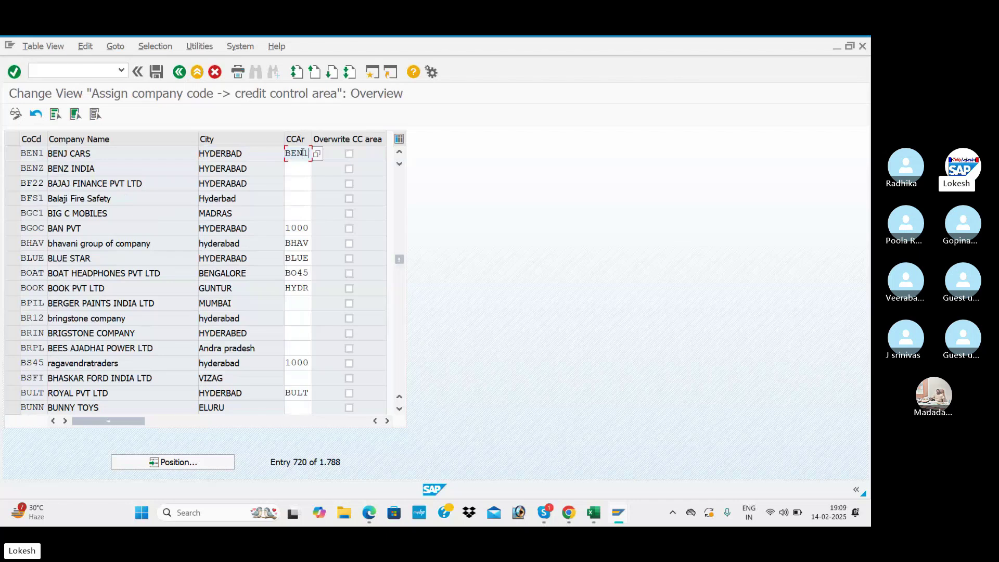
pyautogui.press('Tab')
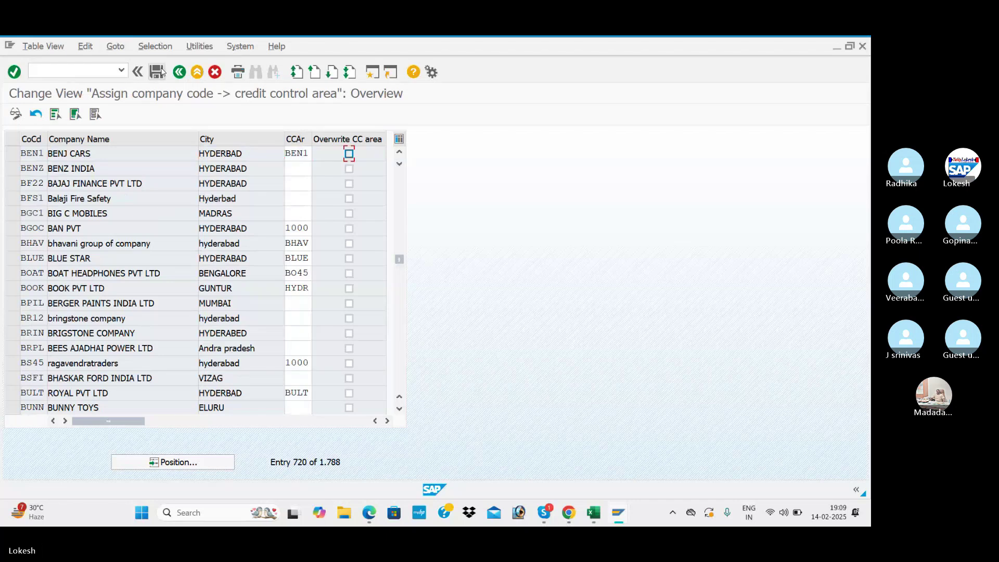
pyautogui.click(156, 72)
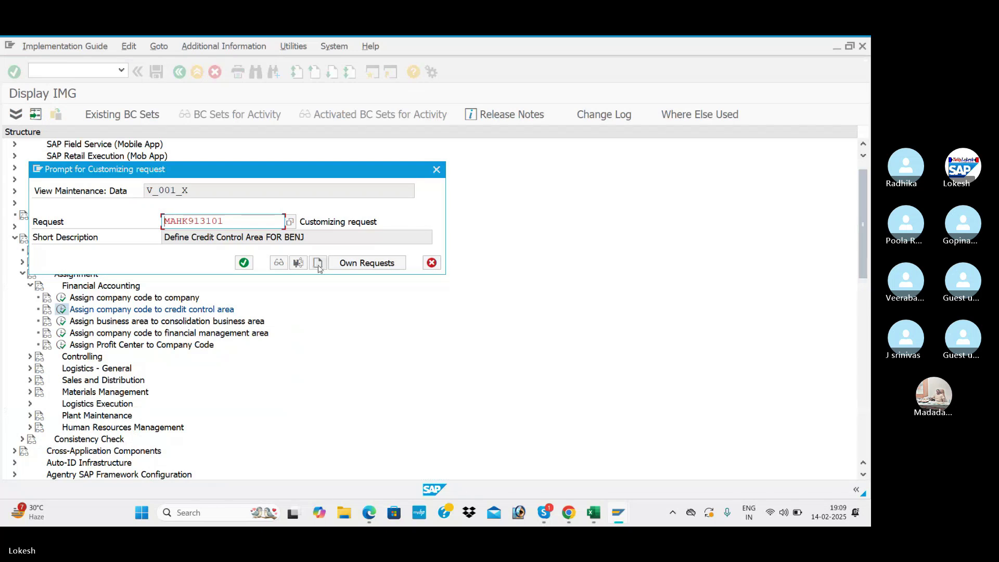
# - Save the assignment under new request 'Assign Company Code to Credit Control Area FOR BENJ', copied from Excel B13
pyautogui.press('F8')
pyautogui.hotkey('alt', 'Tab')
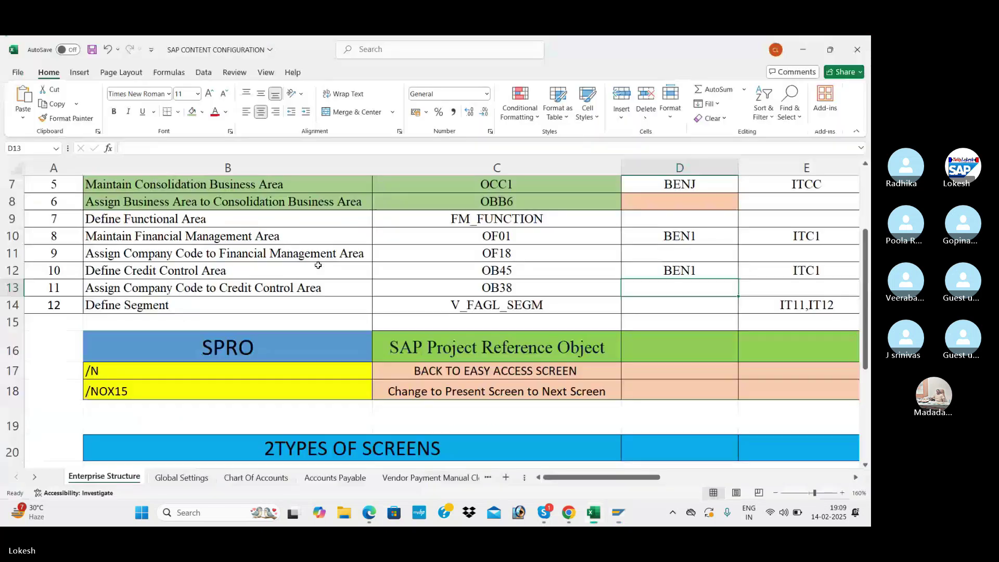
pyautogui.click(263, 286)
pyautogui.hotkey('ctrl', 'c')
pyautogui.hotkey('alt', 'Tab')
pyautogui.hotkey('ctrl', 'v')
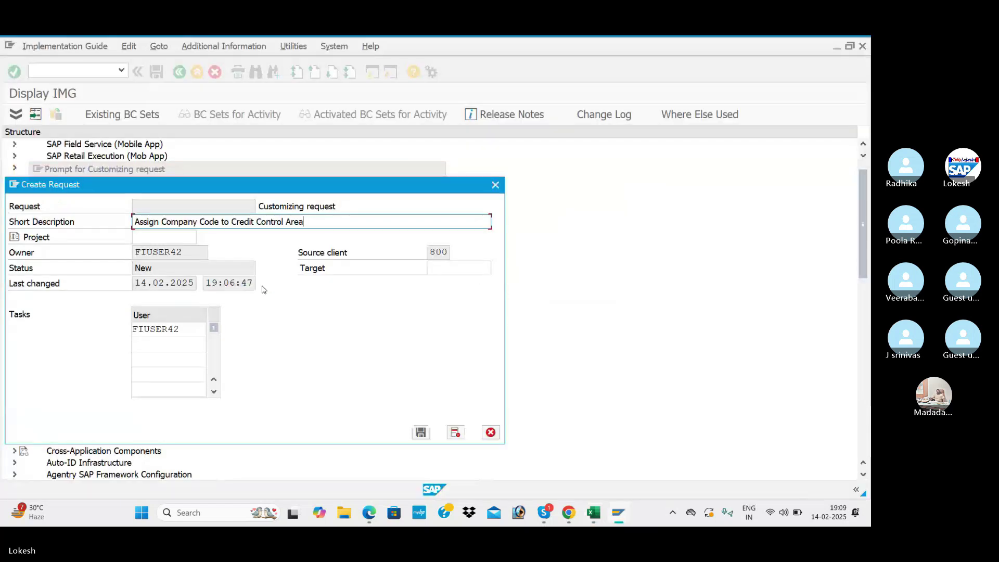
pyautogui.write('FOR ')
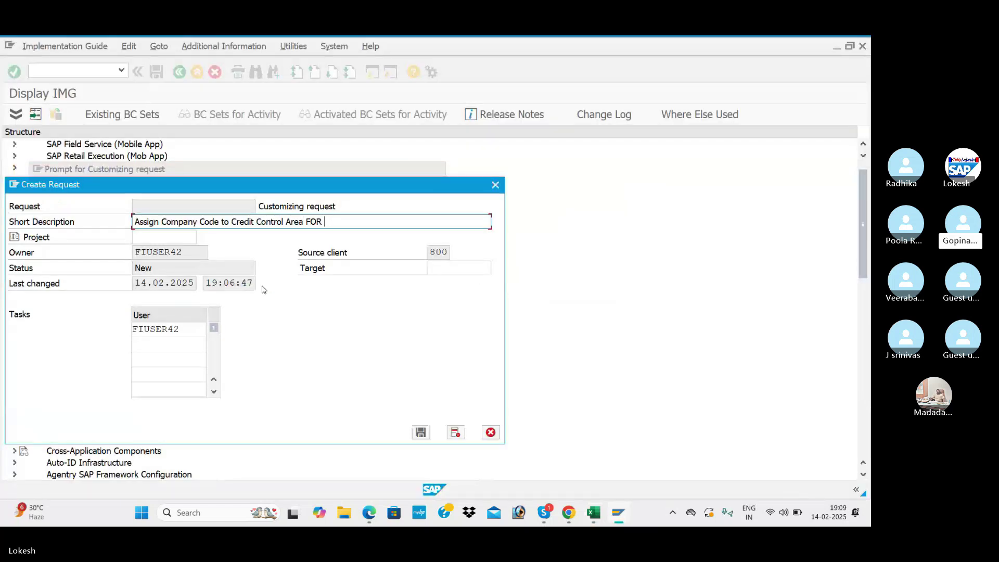
pyautogui.write('BENJ')
pyautogui.click(421, 432)
pyautogui.click(244, 262)
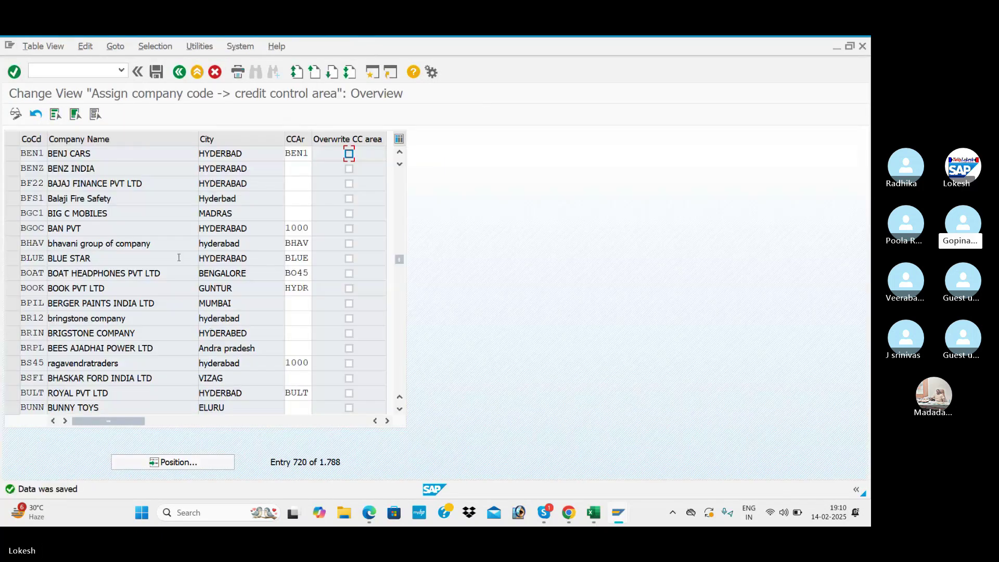
pyautogui.hotkey('alt', 'Tab')
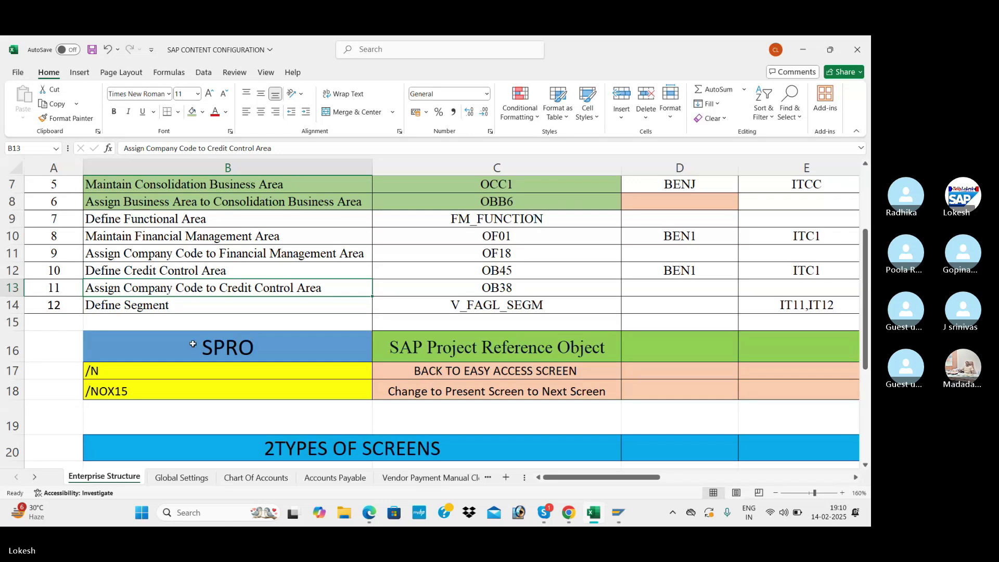
# - Check Define Segment in Excel B14, then show SAP's IMG Financial Accounting definition activities
pyautogui.click(132, 305)
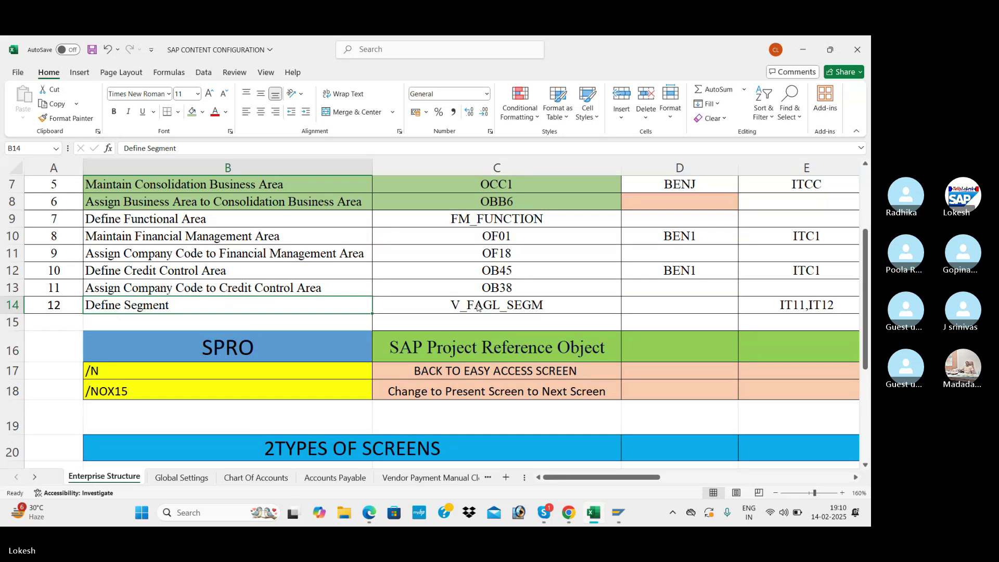
pyautogui.hotkey('alt', 'Tab')
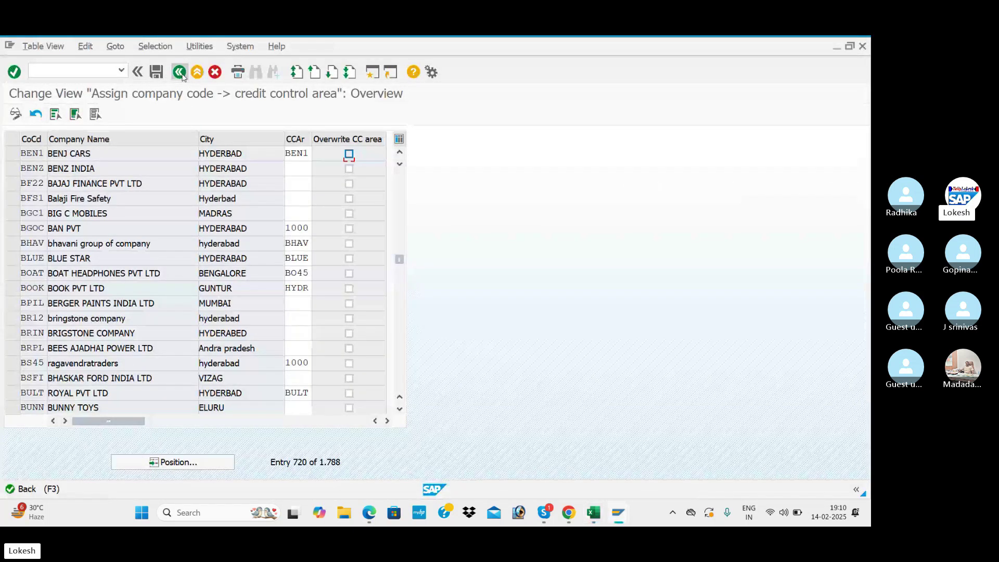
pyautogui.click(179, 73)
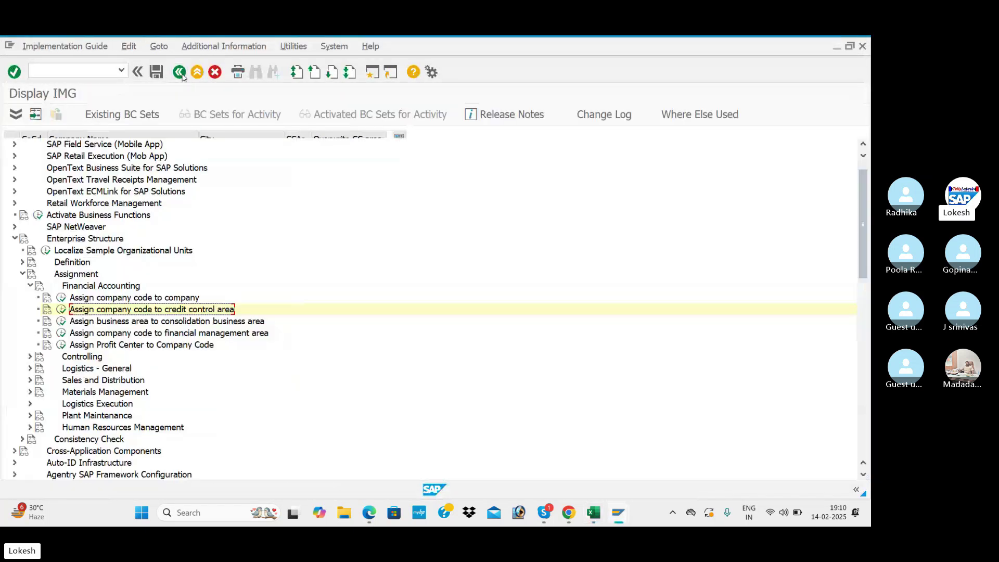
pyautogui.click(23, 275)
pyautogui.click(22, 263)
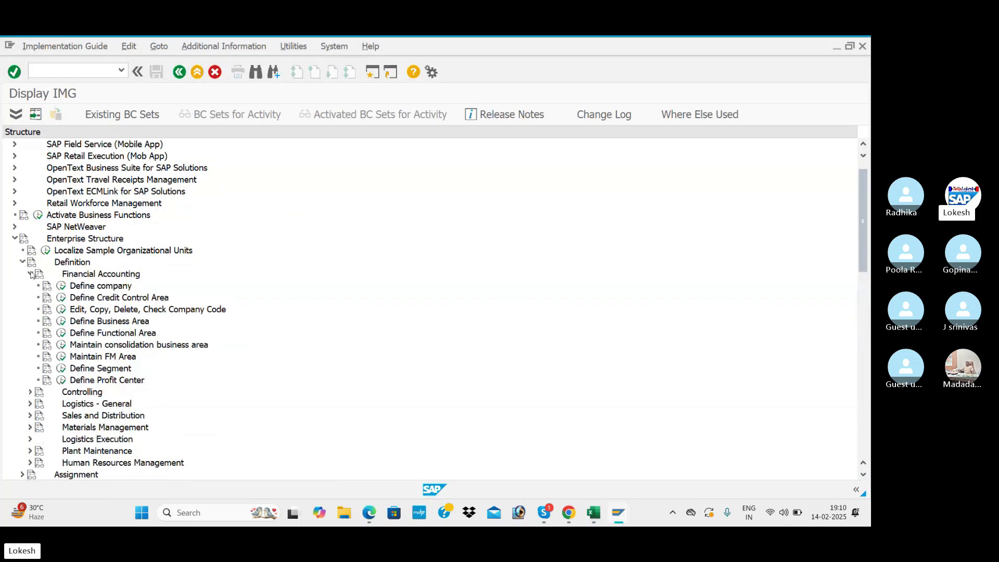
# - Open Define Segment and review the existing segment descriptions
pyautogui.click(62, 369)
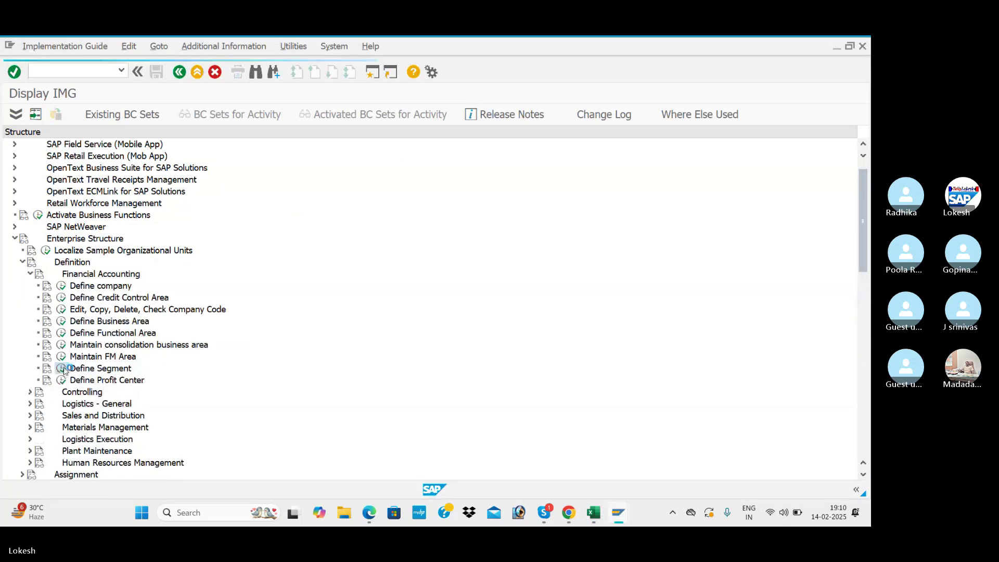
pyautogui.click(152, 274)
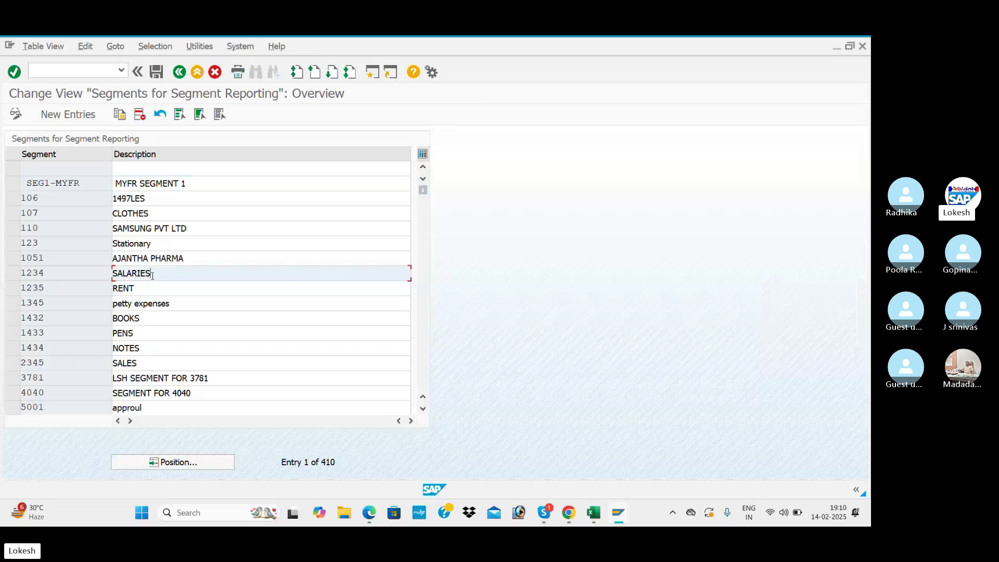
pyautogui.click(148, 288)
pyautogui.click(134, 318)
pyautogui.click(131, 334)
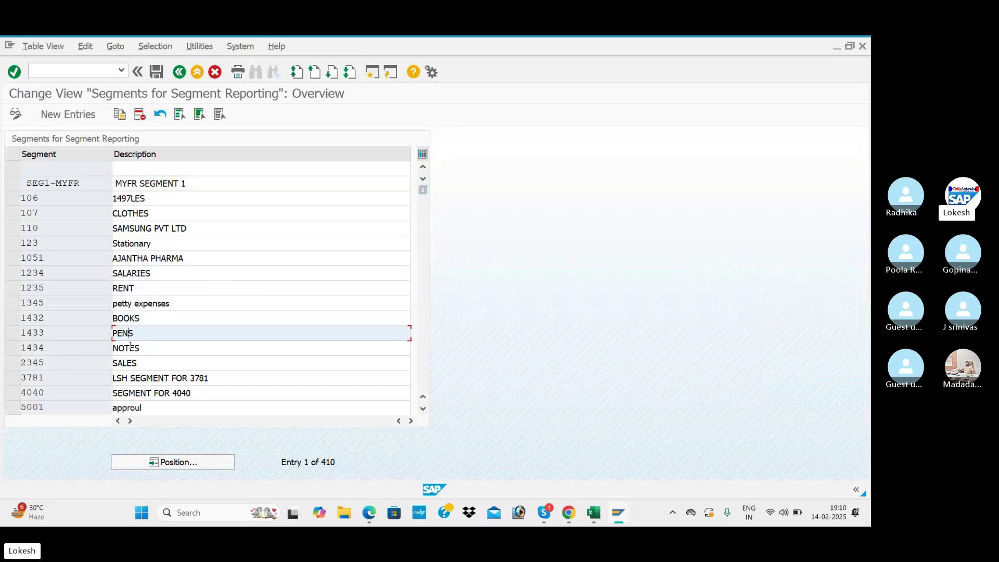
pyautogui.click(130, 349)
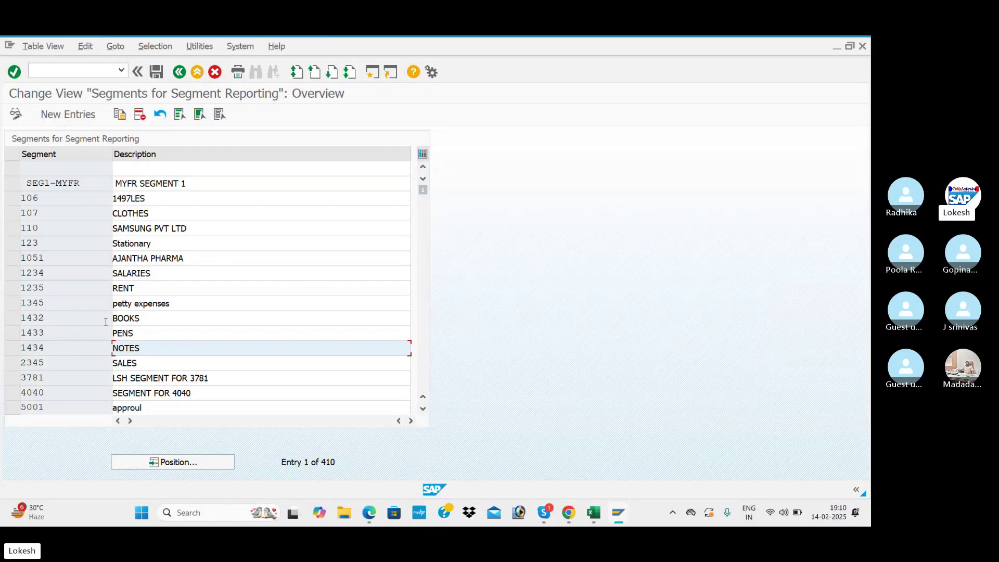
# - Add segments BEN1 (SALARIES) and BEN2 (RENT), then leave and save them
pyautogui.click(68, 114)
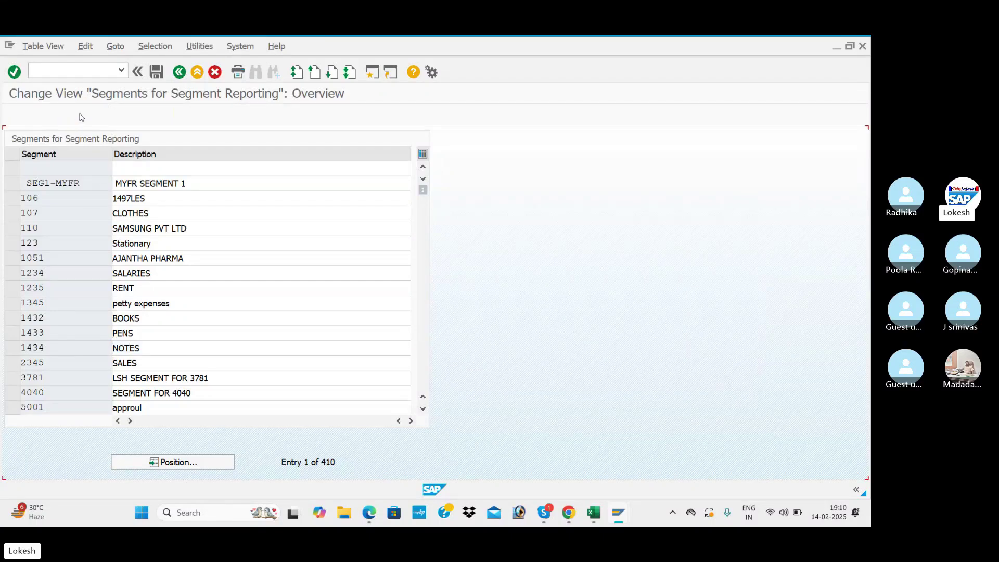
pyautogui.click(66, 167)
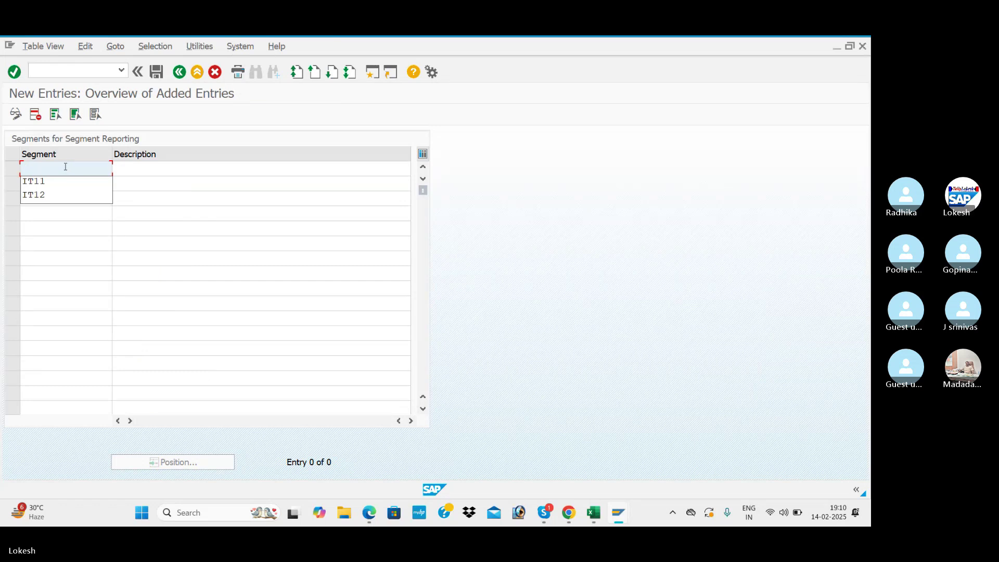
pyautogui.write('BEN1')
pyautogui.press('Tab')
pyautogui.press('Down')
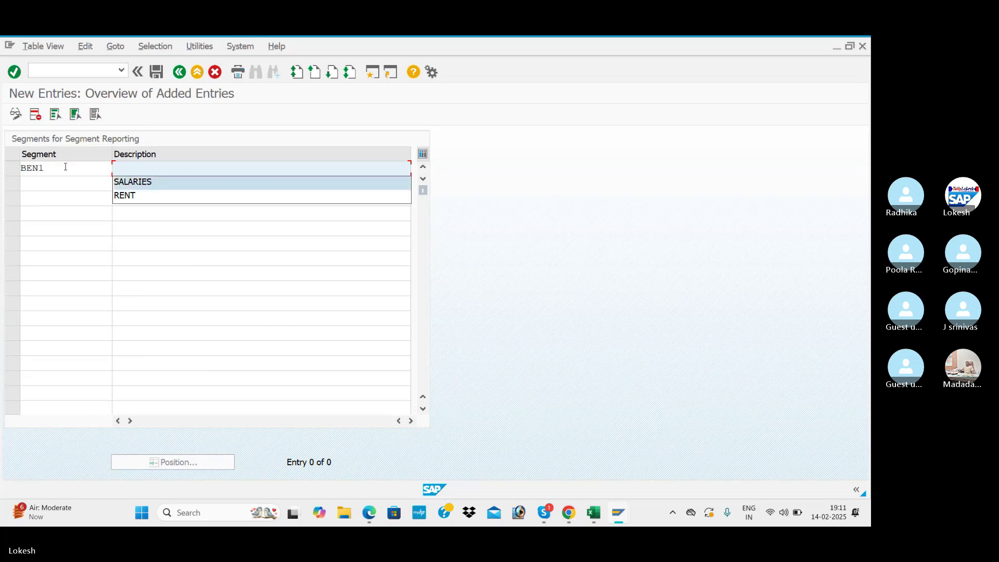
pyautogui.press('Return')
pyautogui.write('BEN')
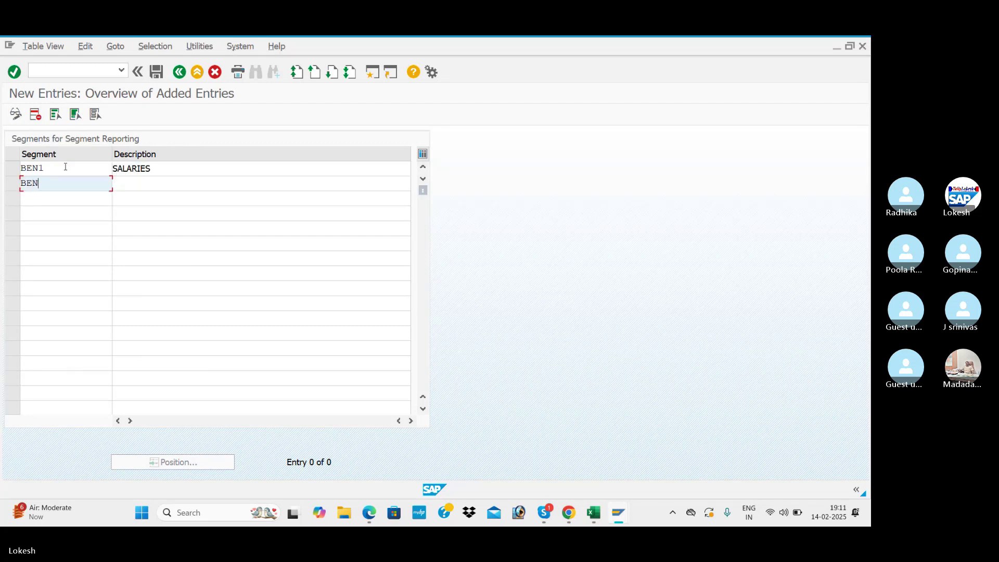
pyautogui.write('2')
pyautogui.press('Tab')
pyautogui.press('Down')
pyautogui.press('Down')
pyautogui.press('Return')
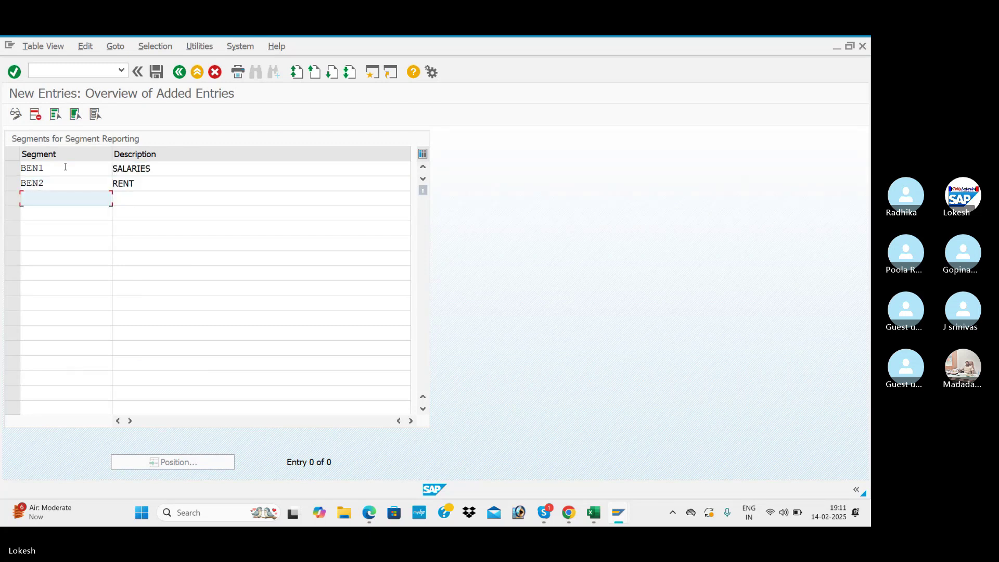
pyautogui.click(178, 73)
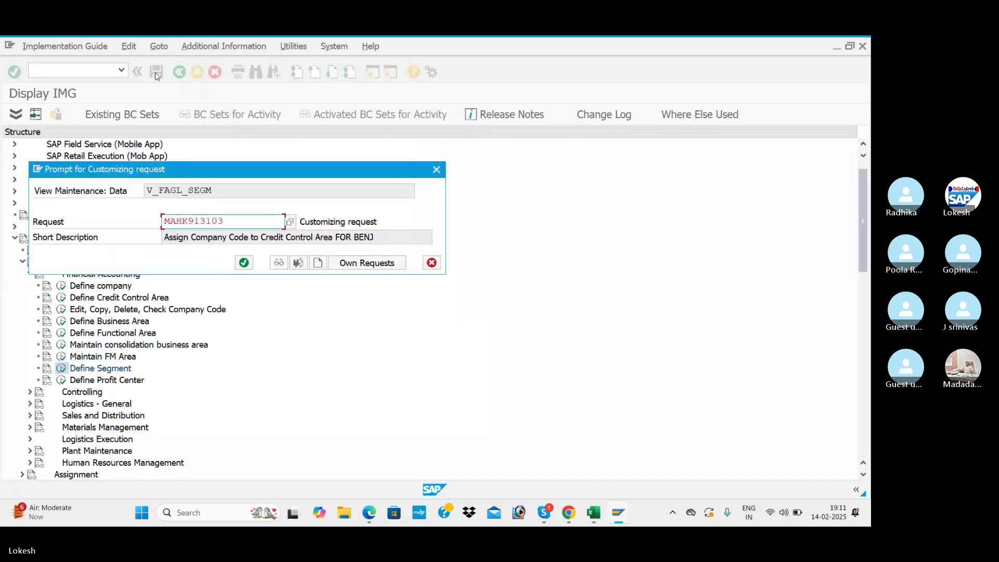
# - Save the segments under a new customizing request described 'Define Segment FOR BENJ'
pyautogui.click(322, 264)
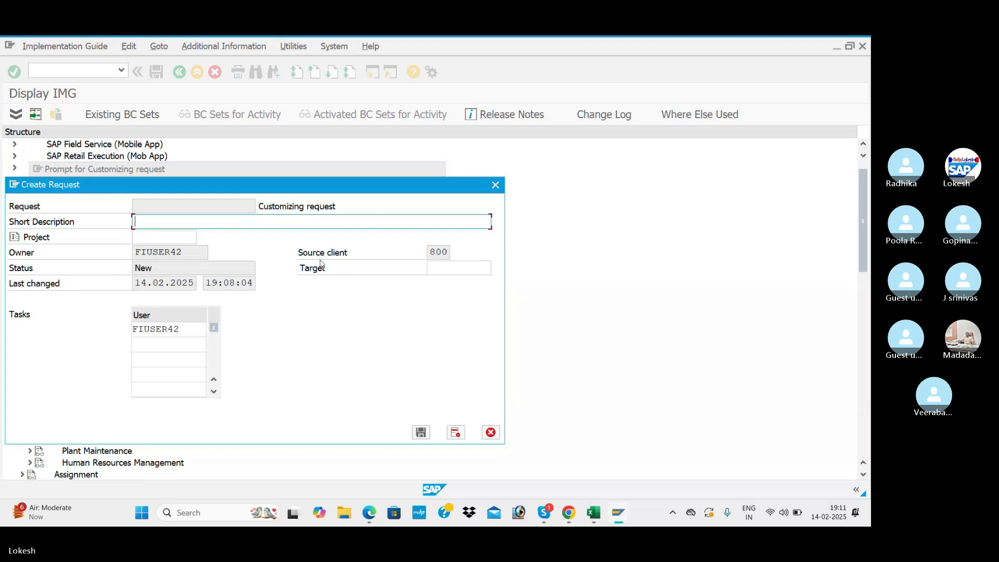
pyautogui.hotkey('alt', 'Tab')
pyautogui.hotkey('ctrl', 'c')
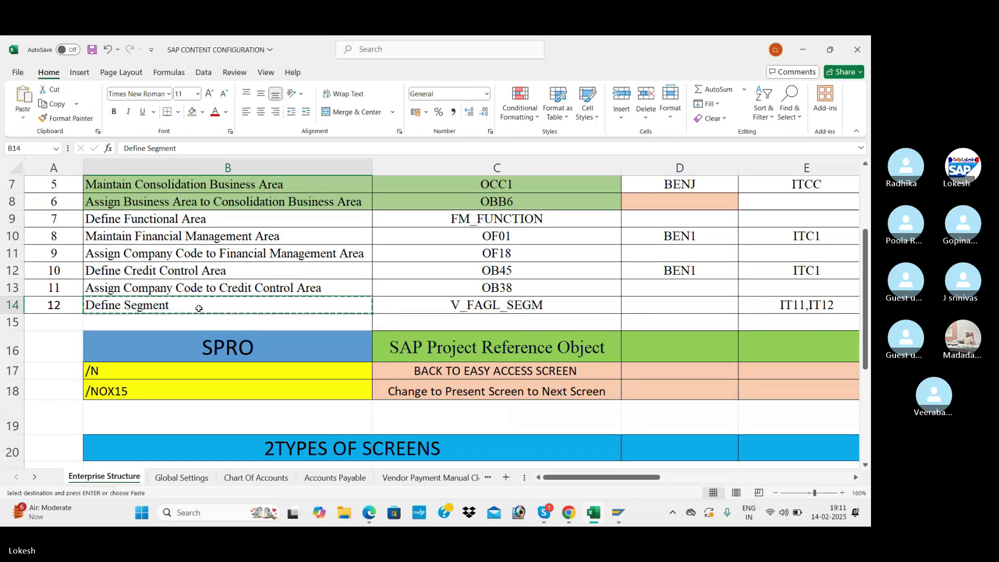
pyautogui.hotkey('alt', 'Tab')
pyautogui.hotkey('ctrl', 'v')
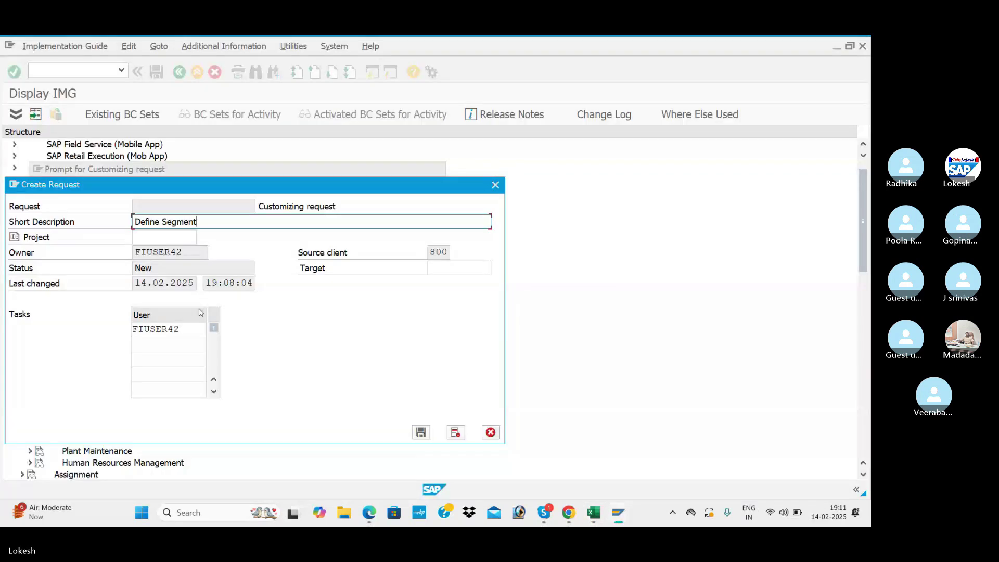
pyautogui.write('FOR BENK')
pyautogui.press('BackSpace')
pyautogui.click(421, 432)
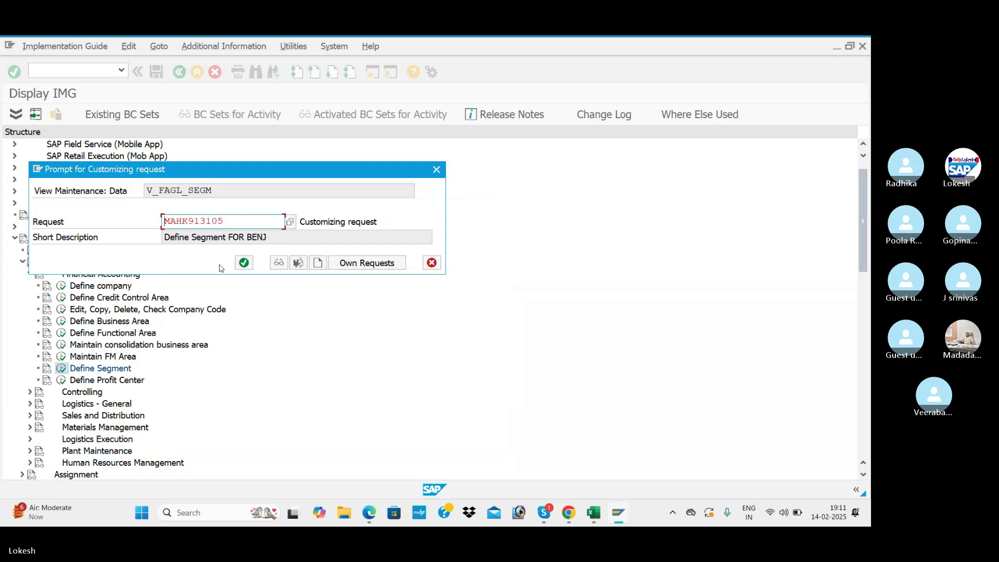
pyautogui.click(244, 263)
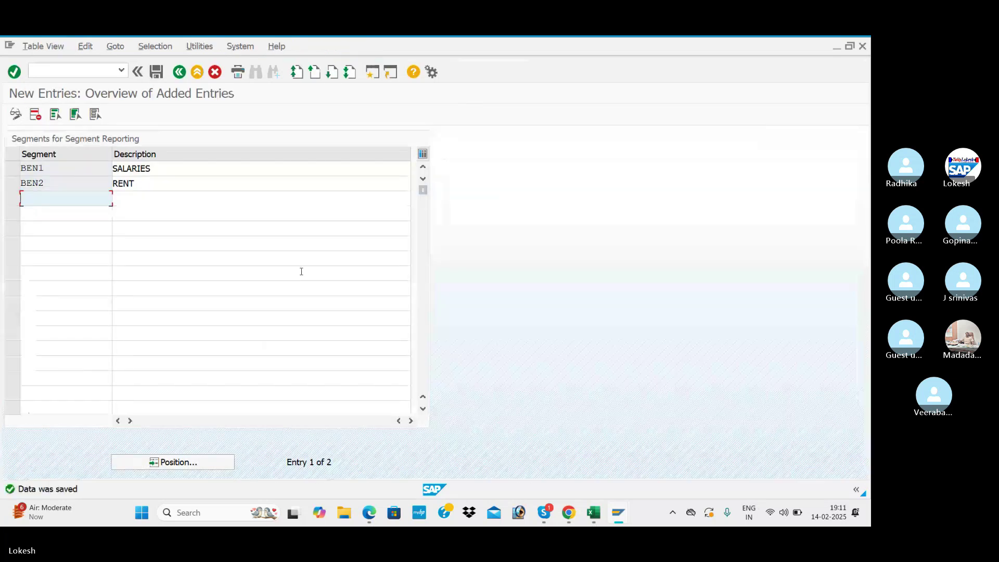
# - Back out of the segment list and IMG tree, then return to SAP Easy Access with /N
pyautogui.click(179, 72)
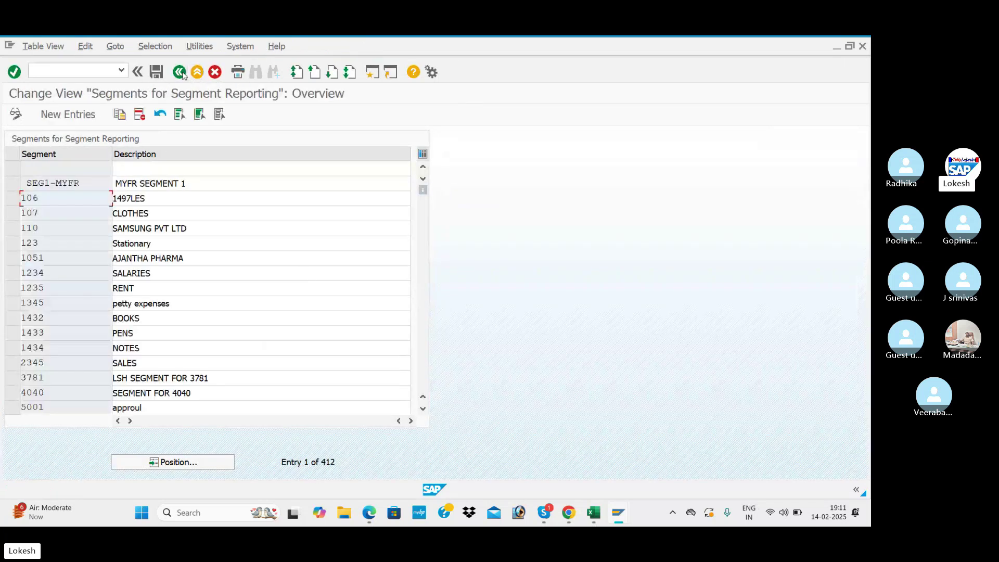
pyautogui.click(180, 72)
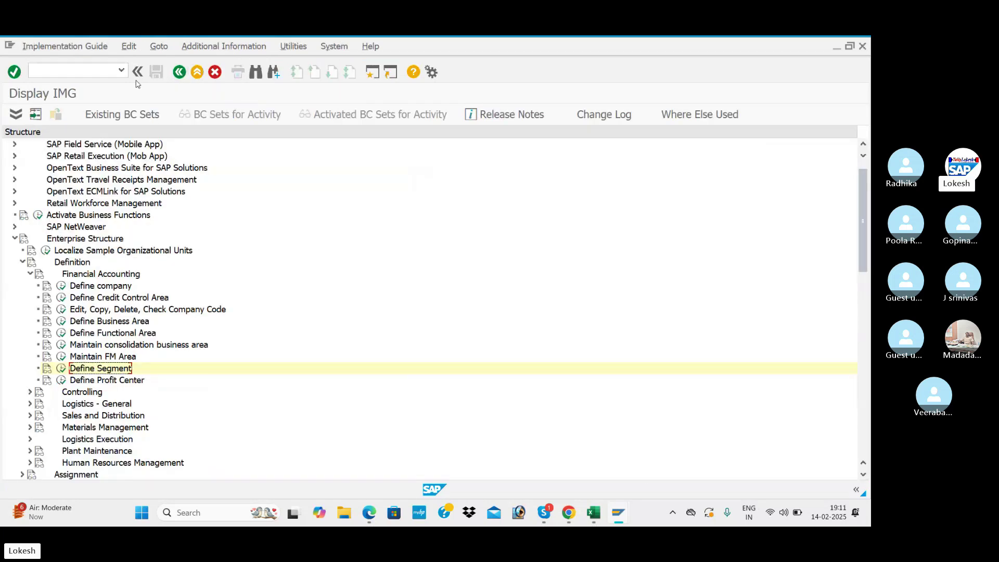
pyautogui.click(107, 69)
pyautogui.write('/N')
pyautogui.press('Return')
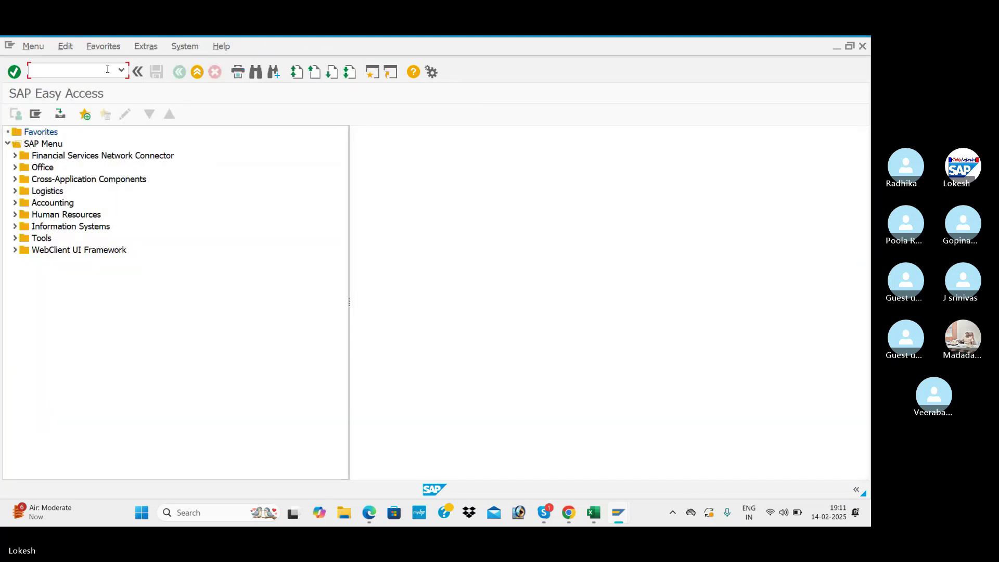
pyautogui.hotkey('alt', 'Tab')
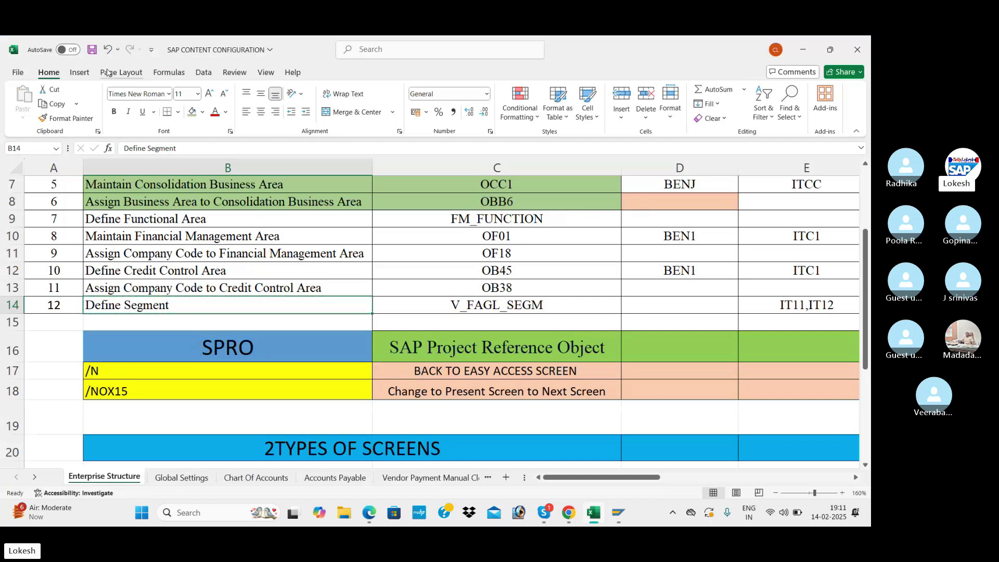
pyautogui.scroll(2, 260, 216)
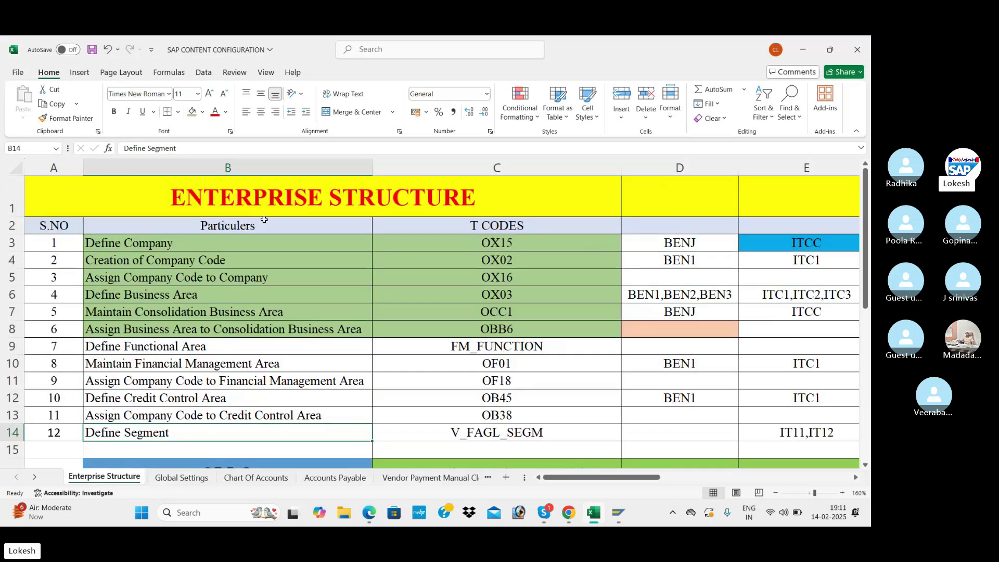
pyautogui.scroll(-1, 277, 252)
pyautogui.scroll(1, 277, 253)
pyautogui.click(270, 288)
pyautogui.click(205, 242)
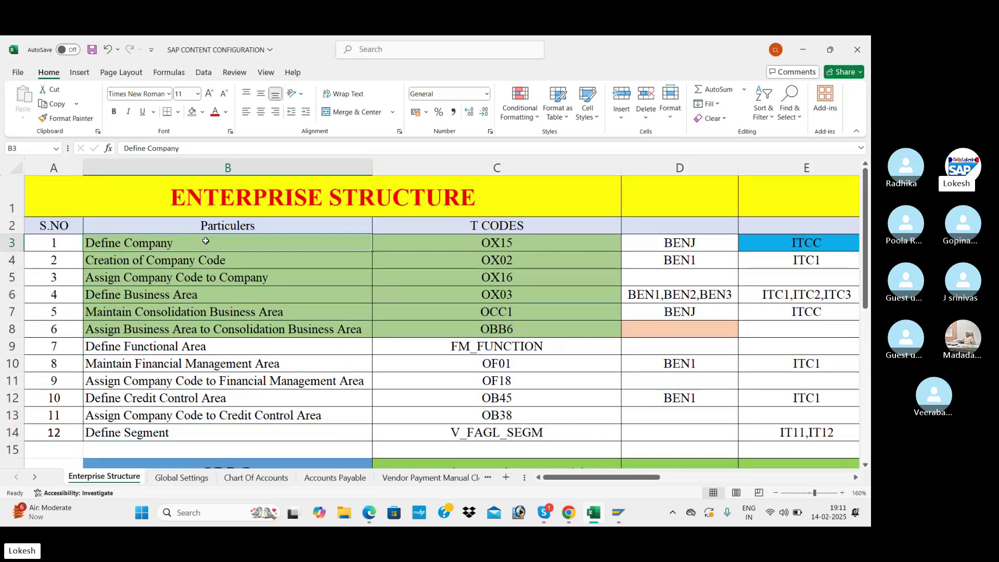
pyautogui.click(182, 260)
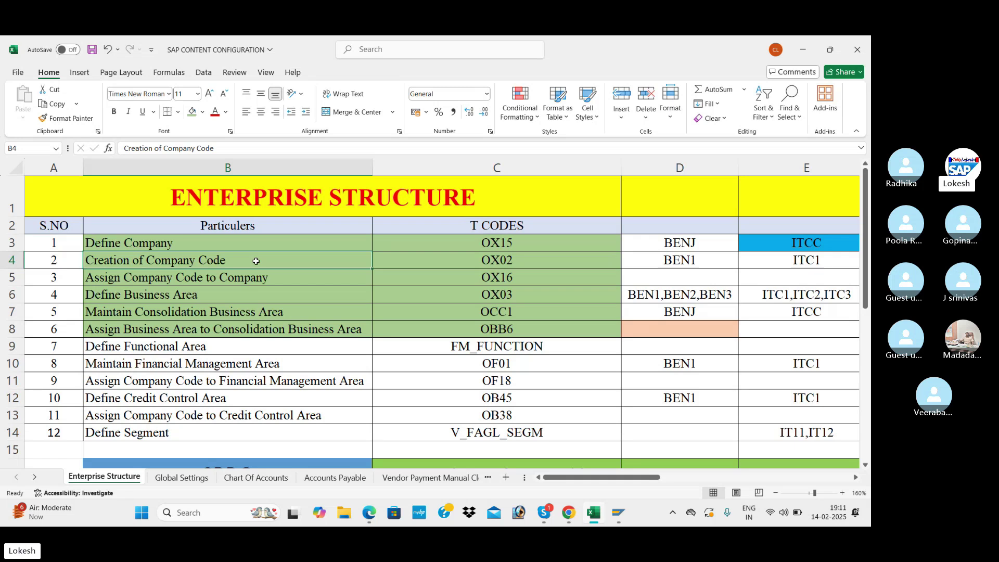
pyautogui.click(183, 278)
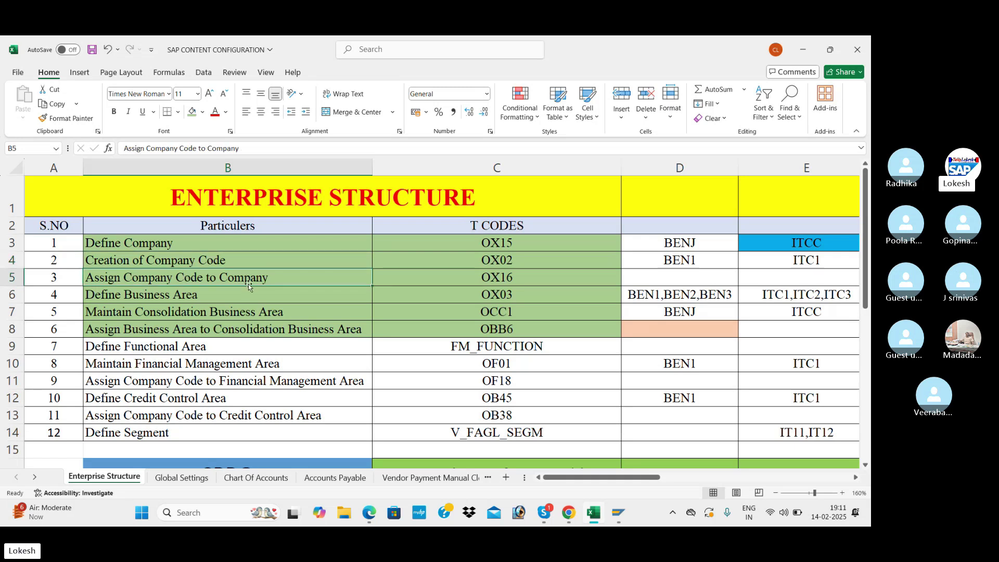
pyautogui.click(218, 290)
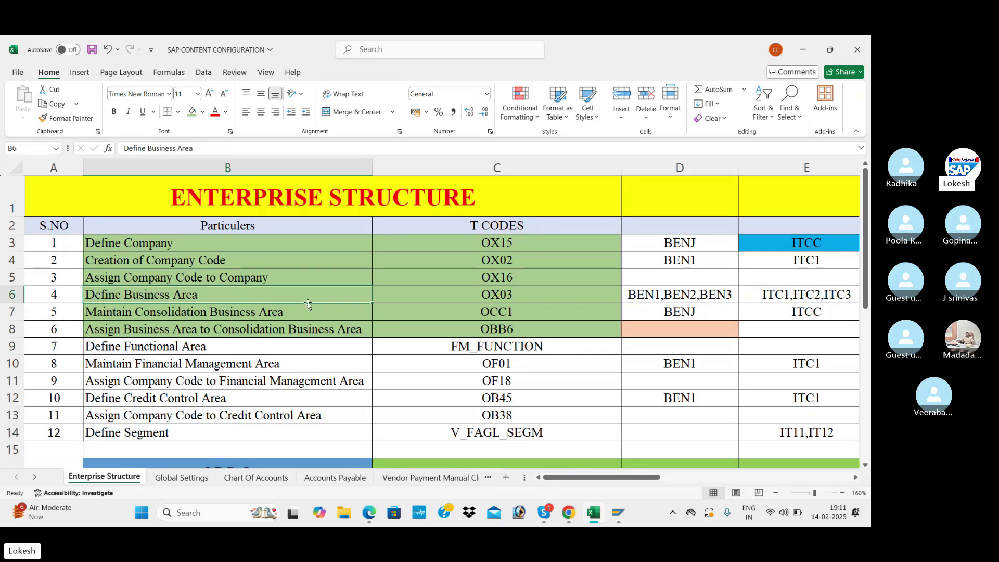
pyautogui.click(277, 310)
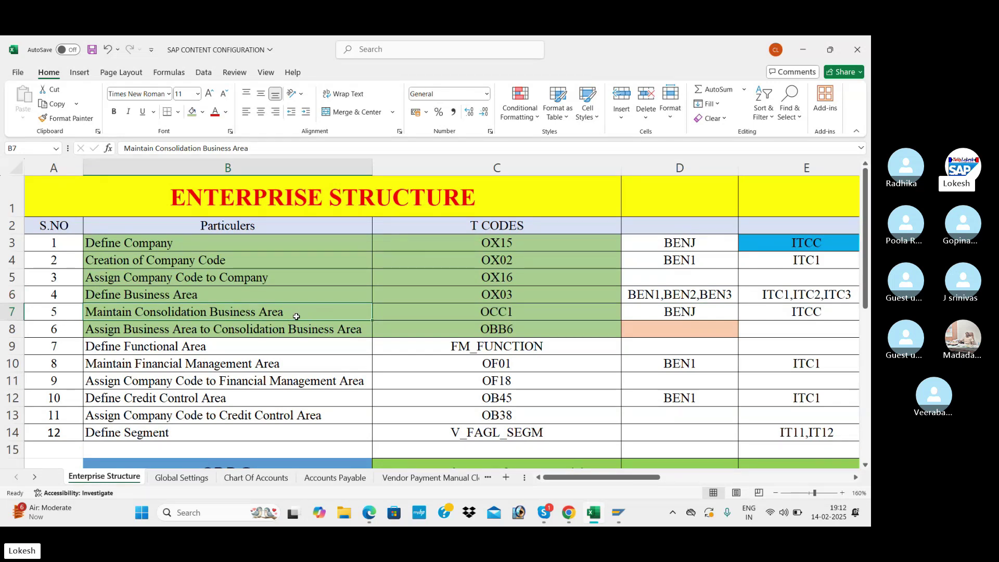
pyautogui.click(285, 346)
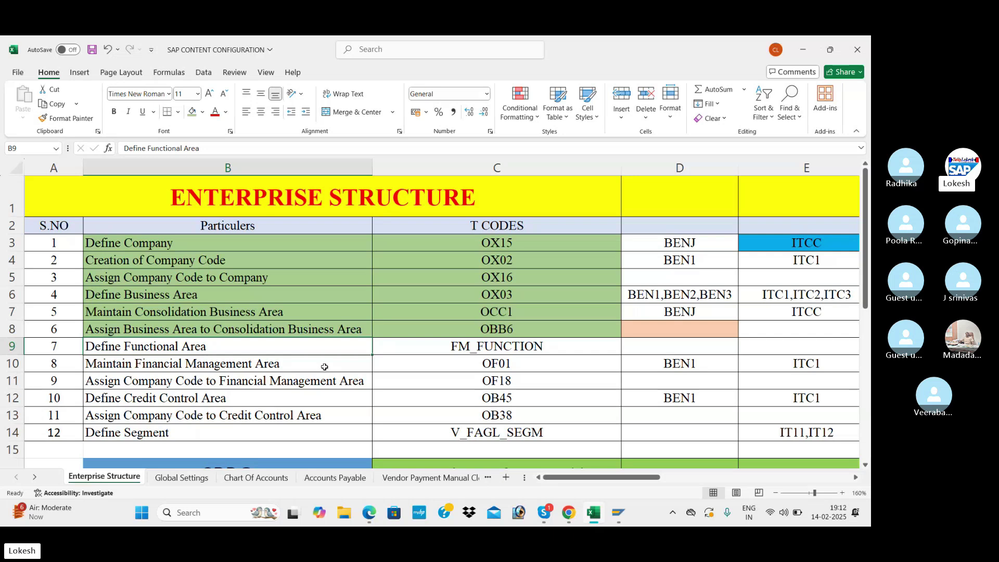
pyautogui.click(324, 367)
pyautogui.click(325, 383)
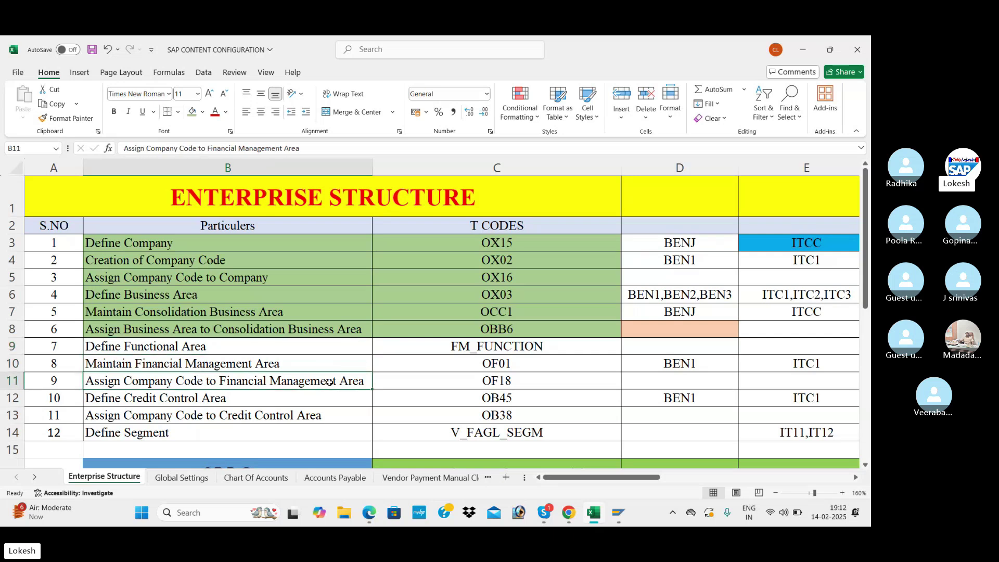
pyautogui.click(352, 397)
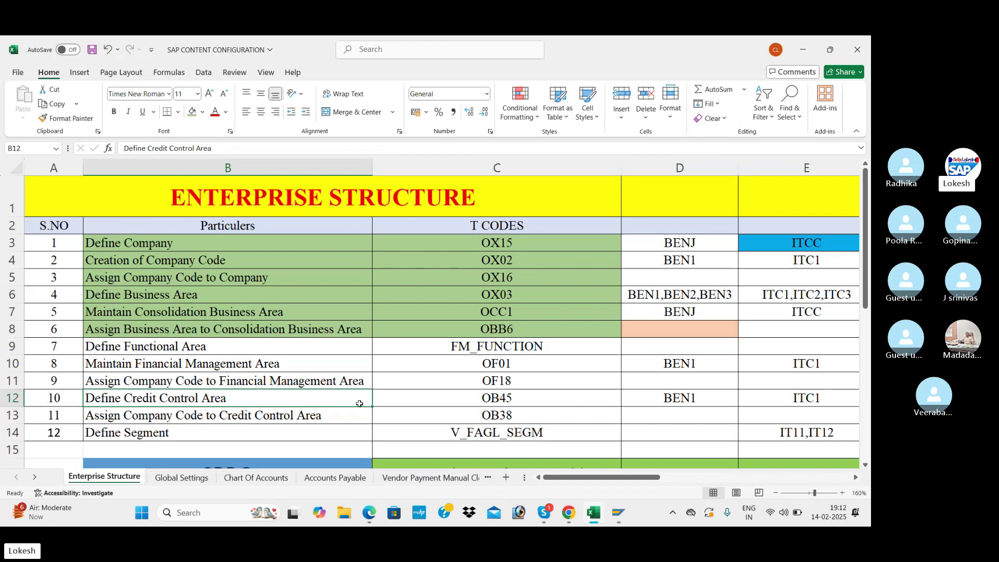
pyautogui.click(356, 410)
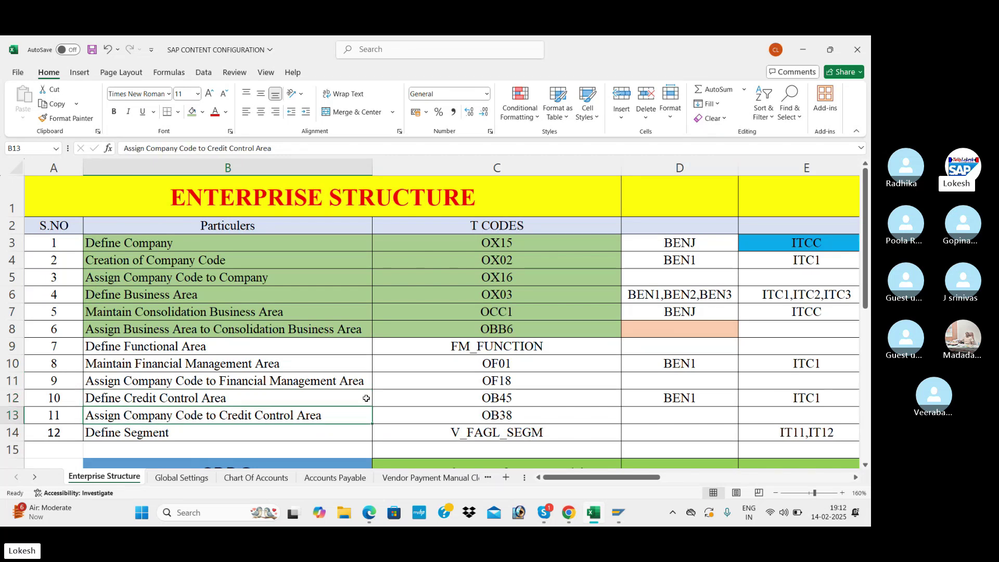
pyautogui.scroll(-1, 367, 398)
pyautogui.click(276, 364)
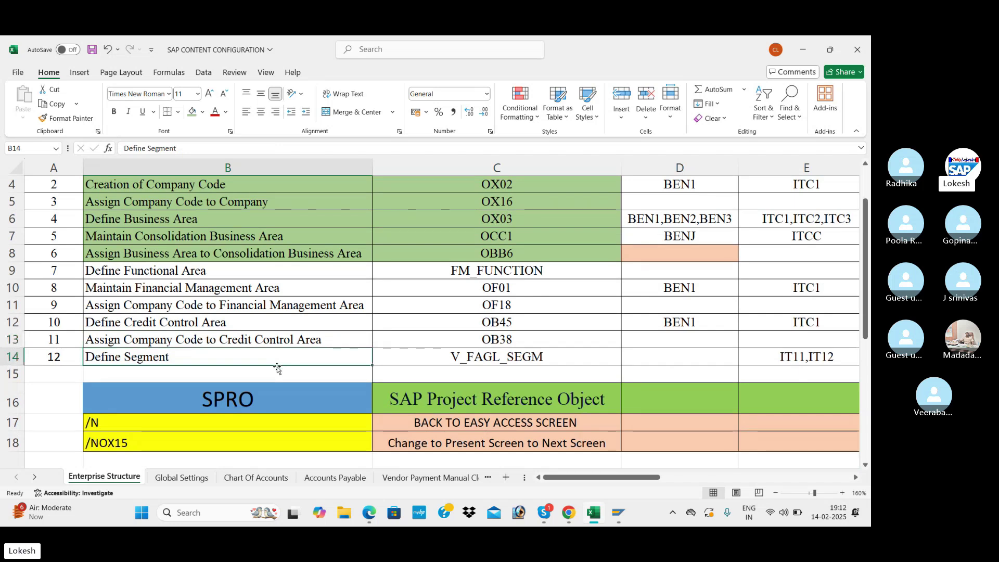
pyautogui.scroll(1, 324, 328)
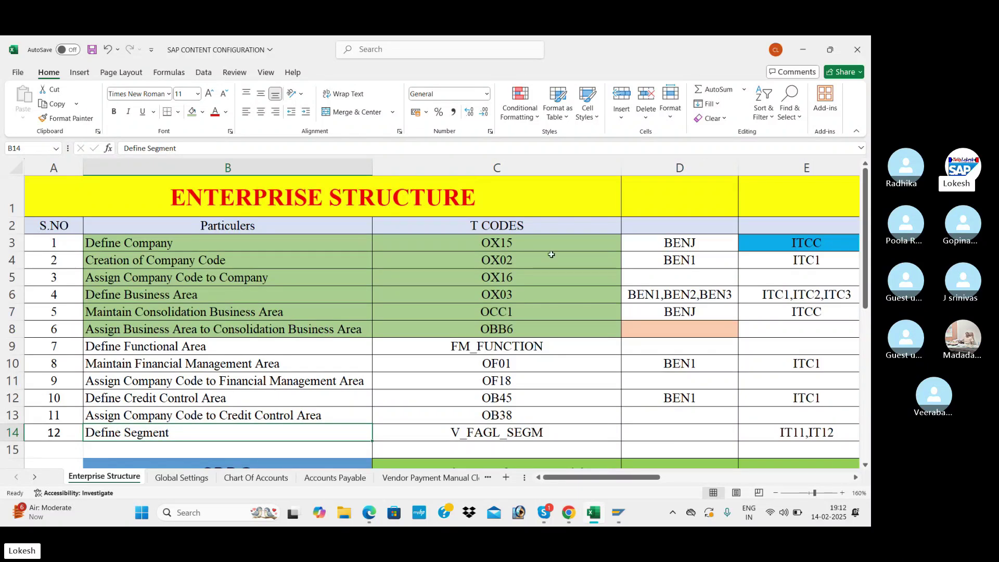
# - Highlight company entries D3–D12 and save the SAP CONTENT CONFIGURATION workbook
pyautogui.moveTo(638, 242); pyautogui.dragTo(666, 398)
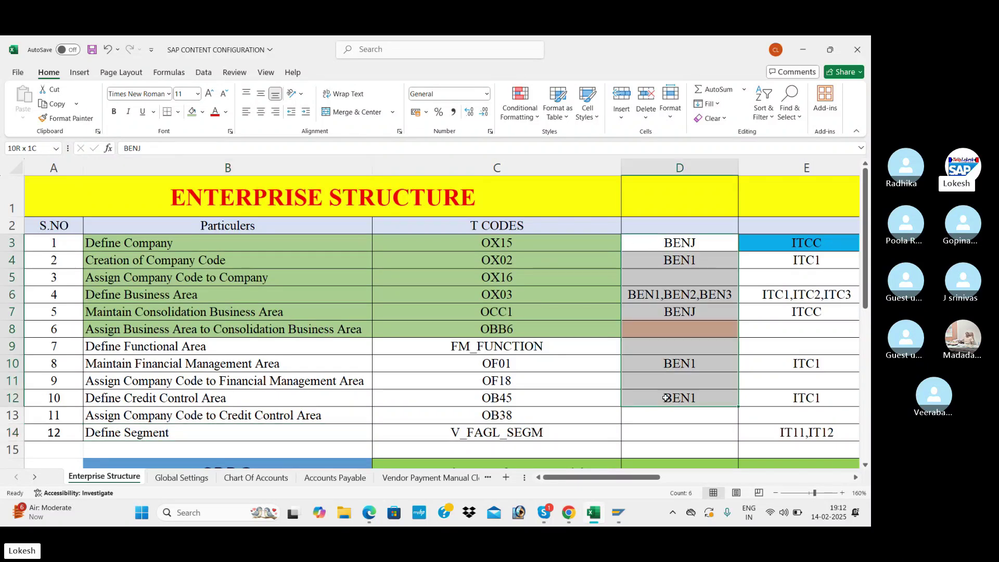
pyautogui.click(543, 352)
pyautogui.hotkey('ctrl', 's')
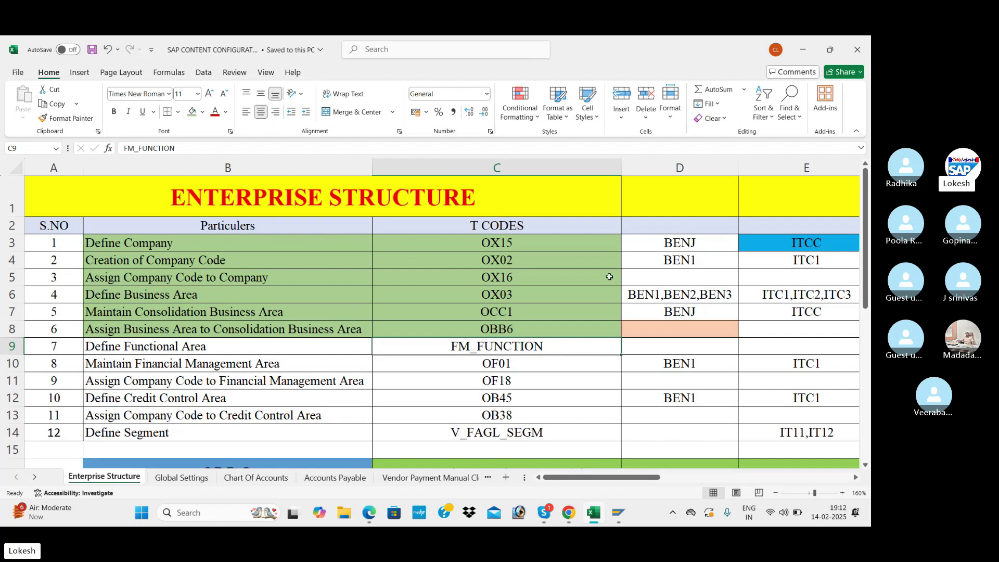
# - Highlight the T-codes C3 to C13, OX15 through OCC1, then return to SAP
pyautogui.moveTo(58, 243); pyautogui.dragTo(680, 451)
pyautogui.click(507, 282)
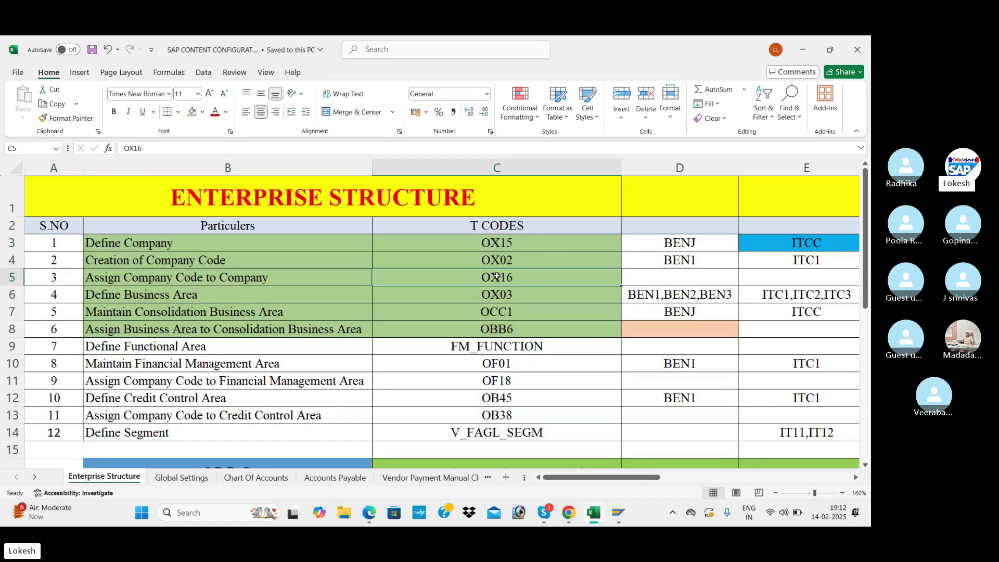
pyautogui.click(438, 245)
pyautogui.moveTo(451, 244); pyautogui.dragTo(483, 429)
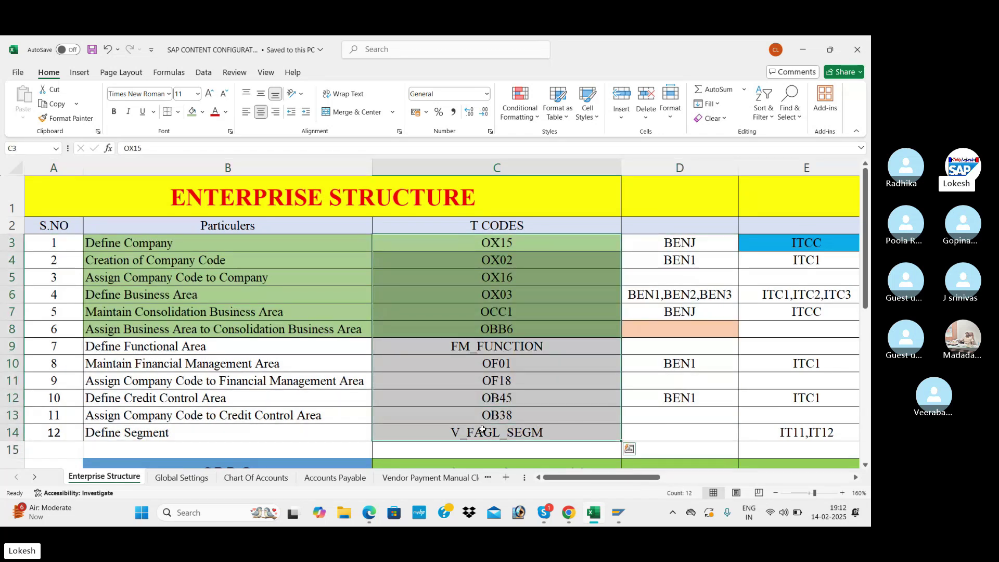
pyautogui.click(442, 308)
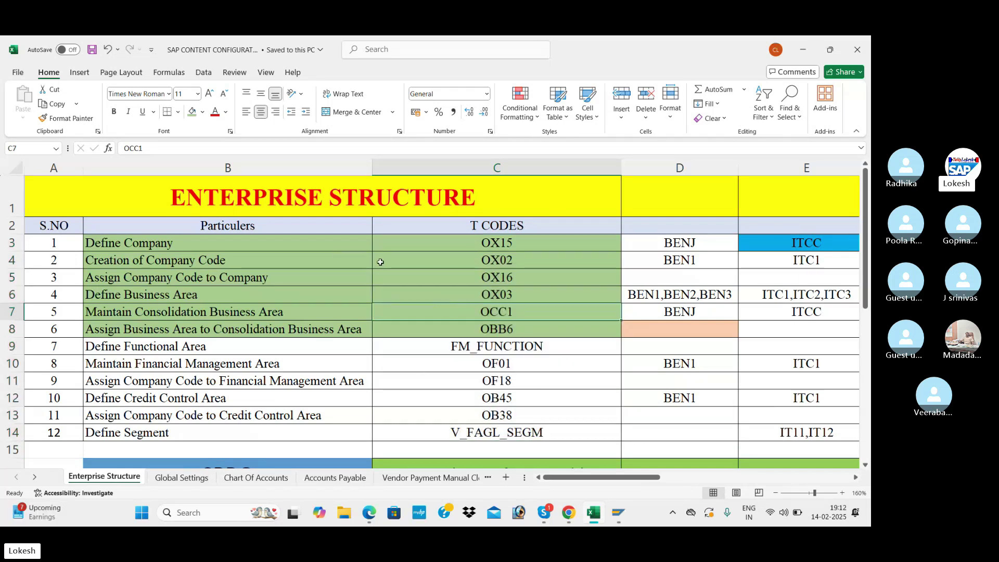
pyautogui.hotkey('alt', 'Tab')
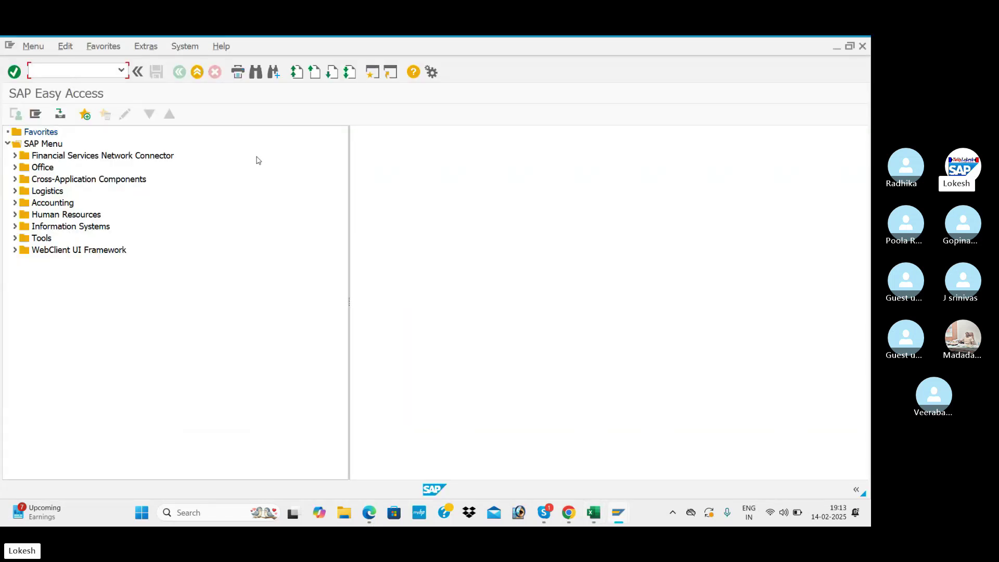
# - Look up OX15 in the checklist and run it to open internal trading partners
pyautogui.hotkey('alt', 'Tab')
pyautogui.click(516, 245)
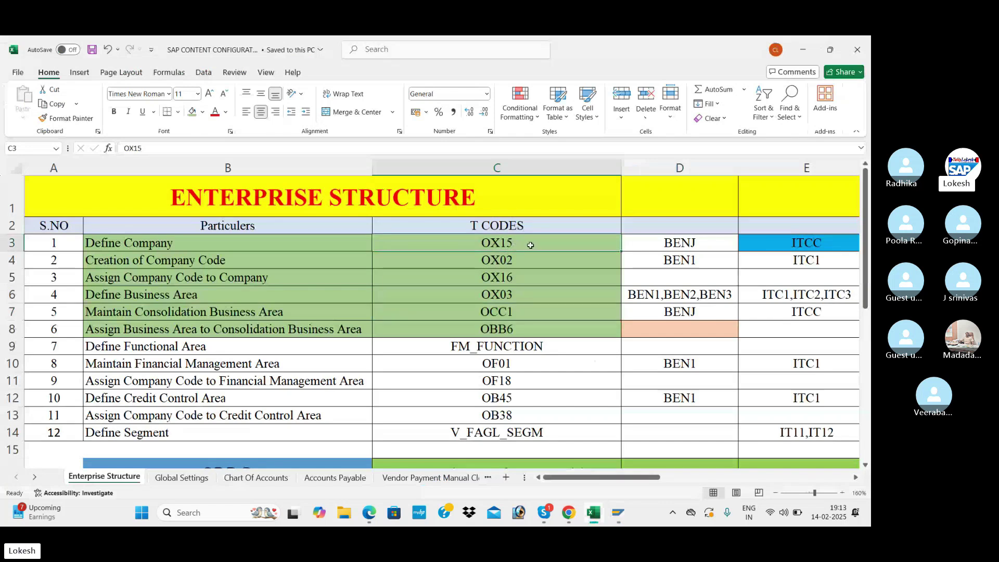
pyautogui.hotkey('alt', 'Tab')
pyautogui.write('O')
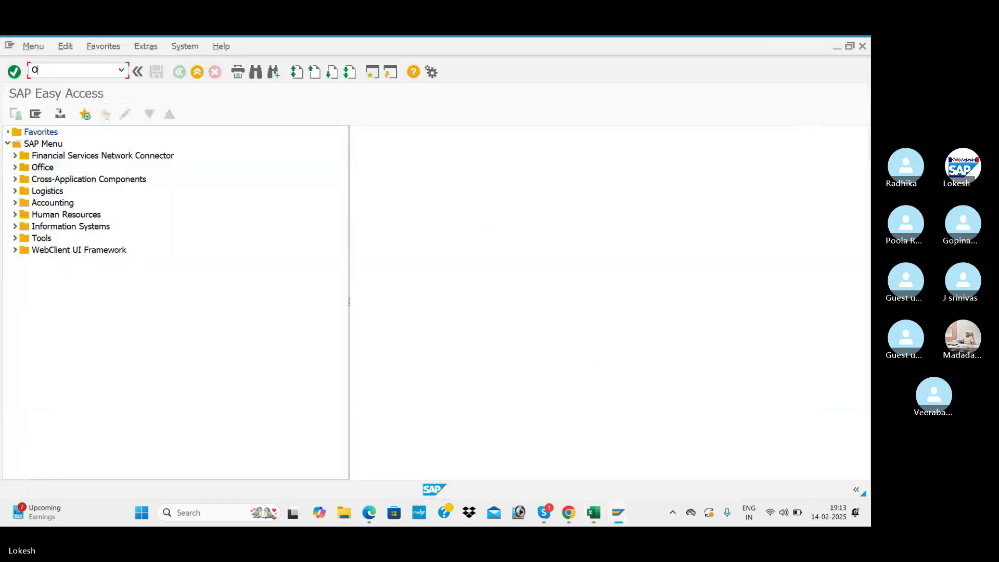
pyautogui.write('X15')
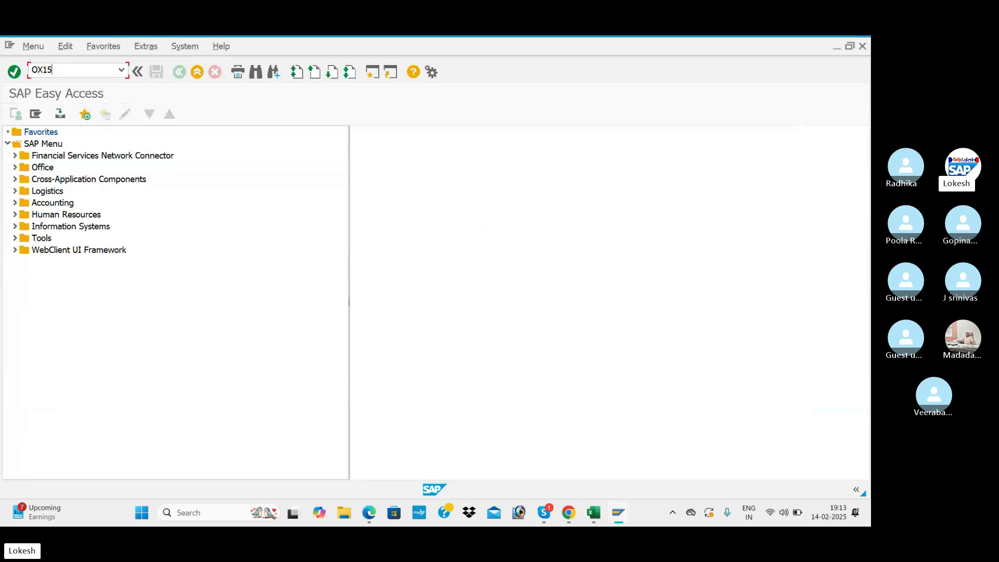
pyautogui.press('Return')
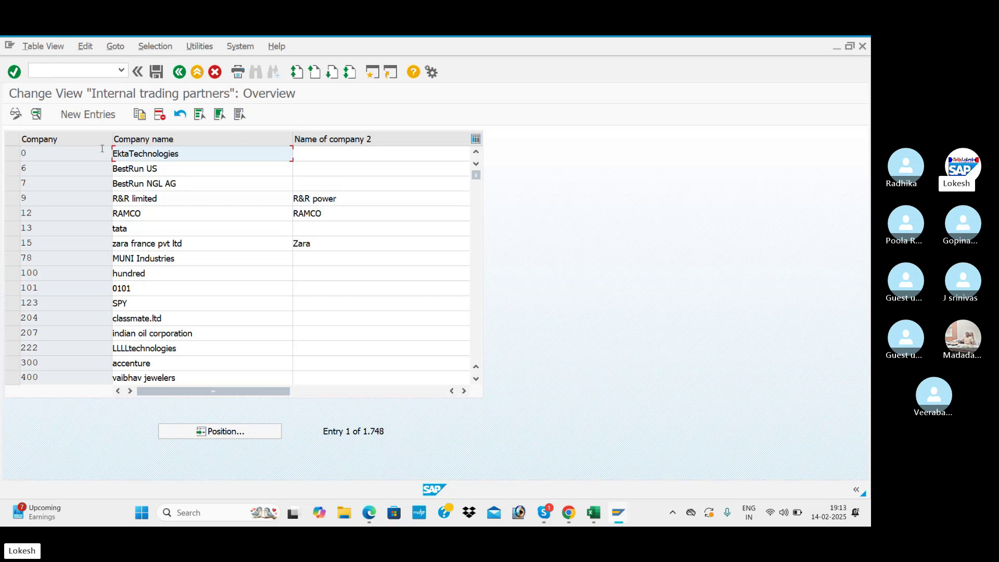
# - Position the internal trading partners list at company BENJ and inspect its name fields
pyautogui.click(239, 432)
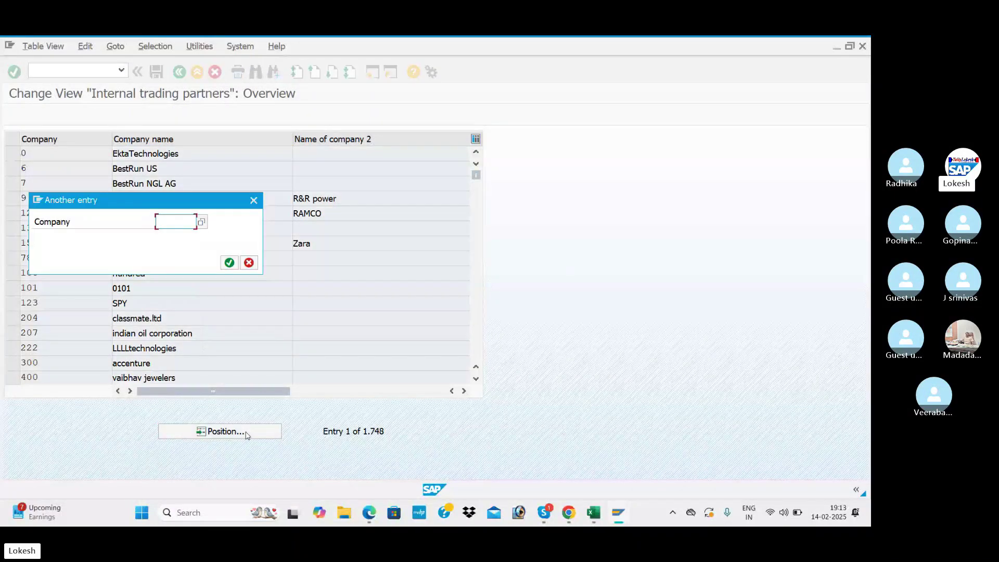
pyautogui.write('BENJ')
pyautogui.click(229, 264)
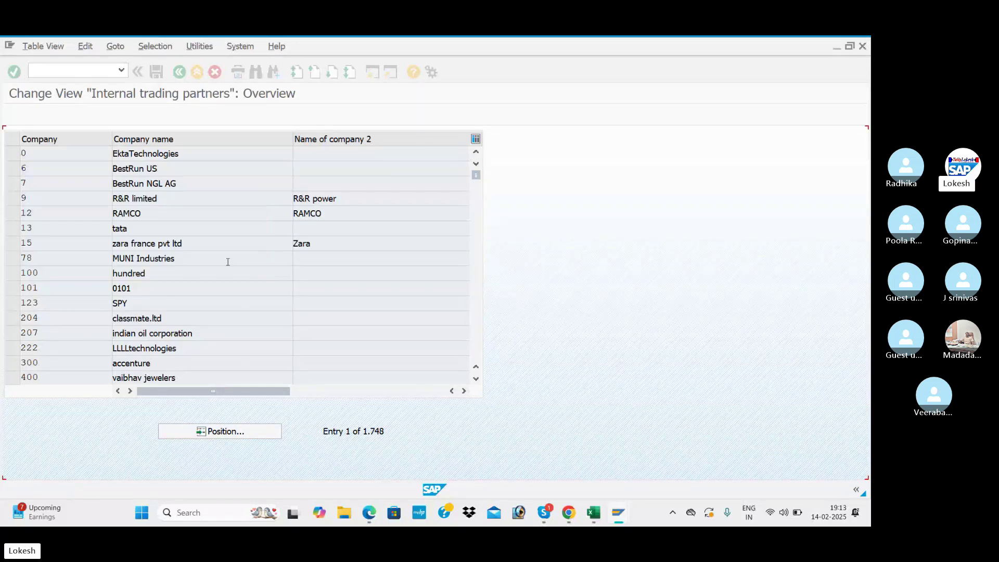
pyautogui.click(155, 150)
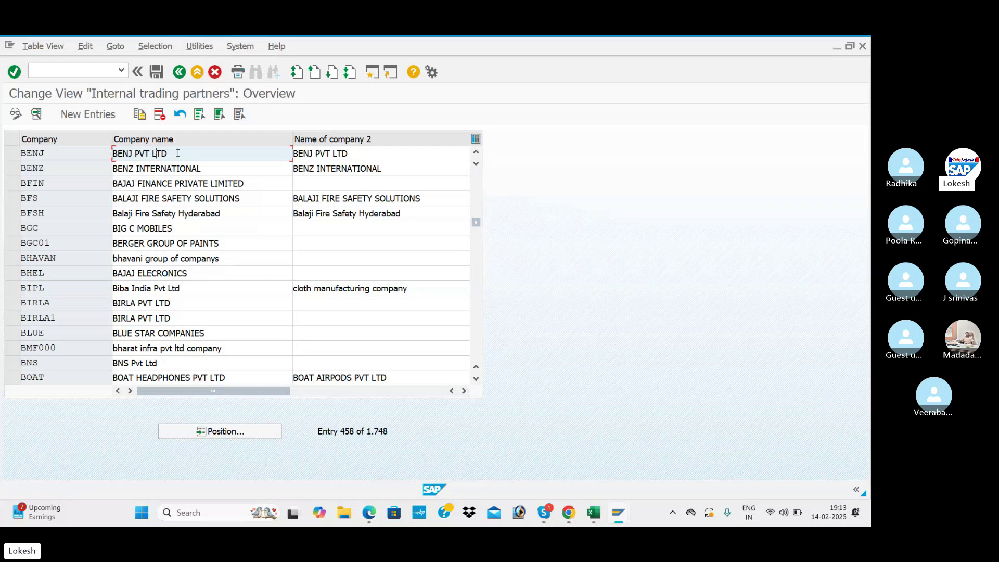
pyautogui.click(333, 150)
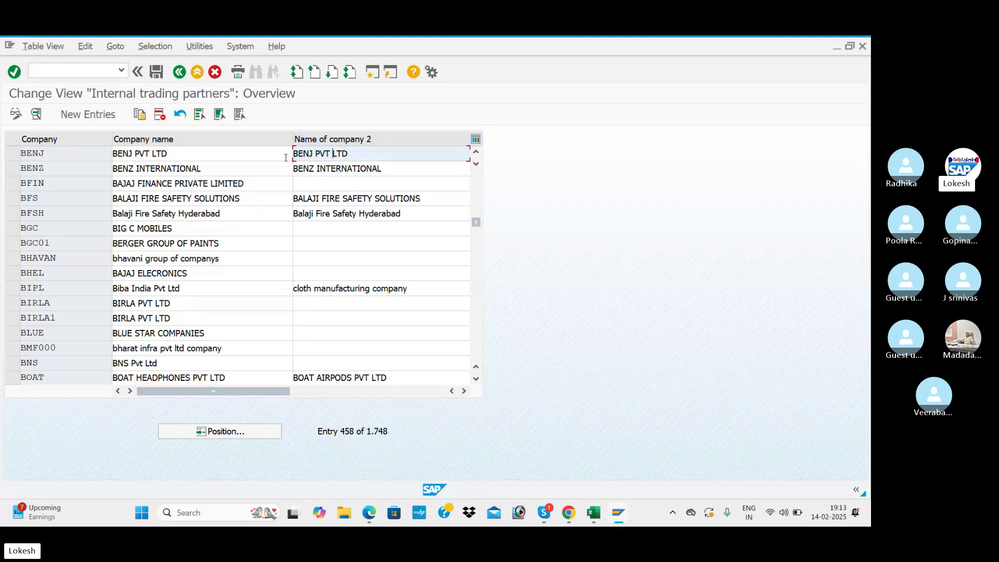
# - Check the Skype call window, then come back to SAP's command field
pyautogui.hotkey('alt', 'Tab')
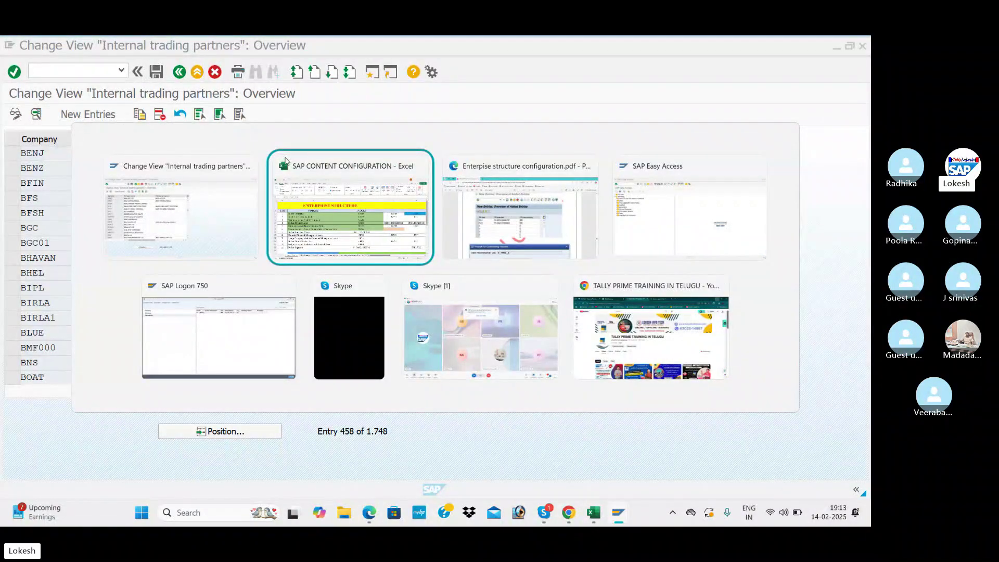
pyautogui.hotkey('alt', 'Tab')
pyautogui.hotkey('alt', 'Tab')
pyautogui.hotkey('alt', 'Tab')
pyautogui.hotkey('alt', 'Tab')
pyautogui.hotkey('alt', 'Tab')
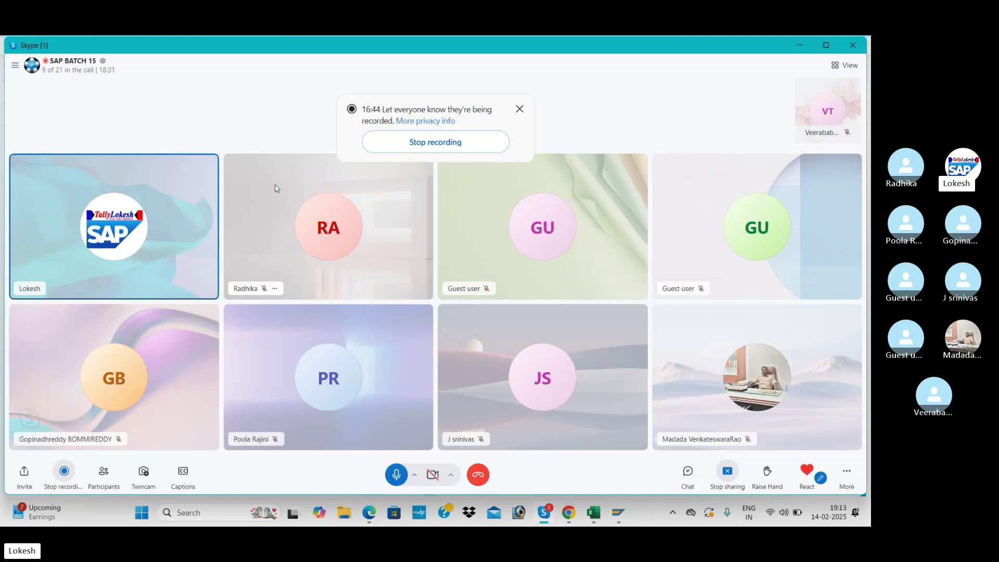
pyautogui.hotkey('alt', 'Tab')
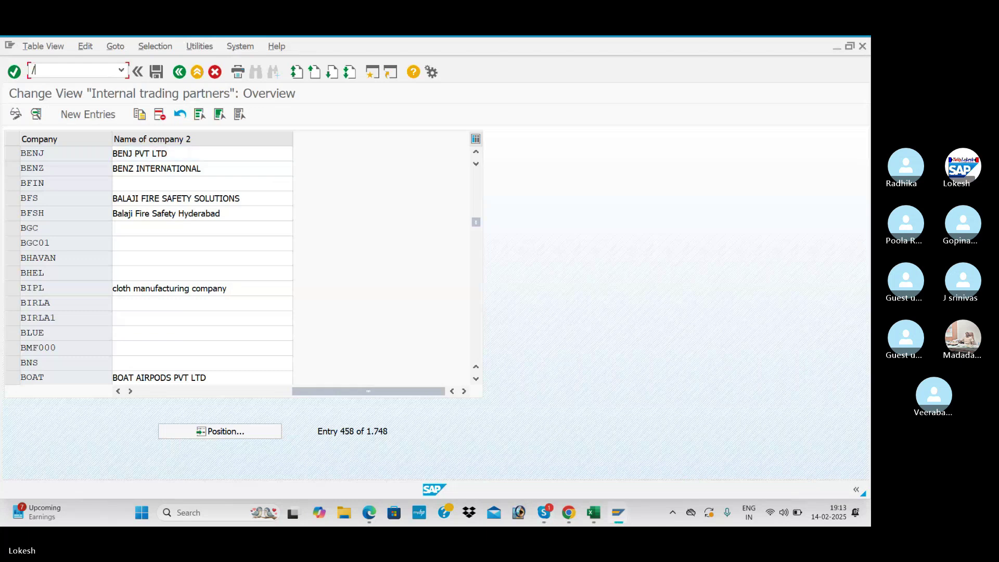
pyautogui.write('N')
pyautogui.hotkey('alt', 'Tab')
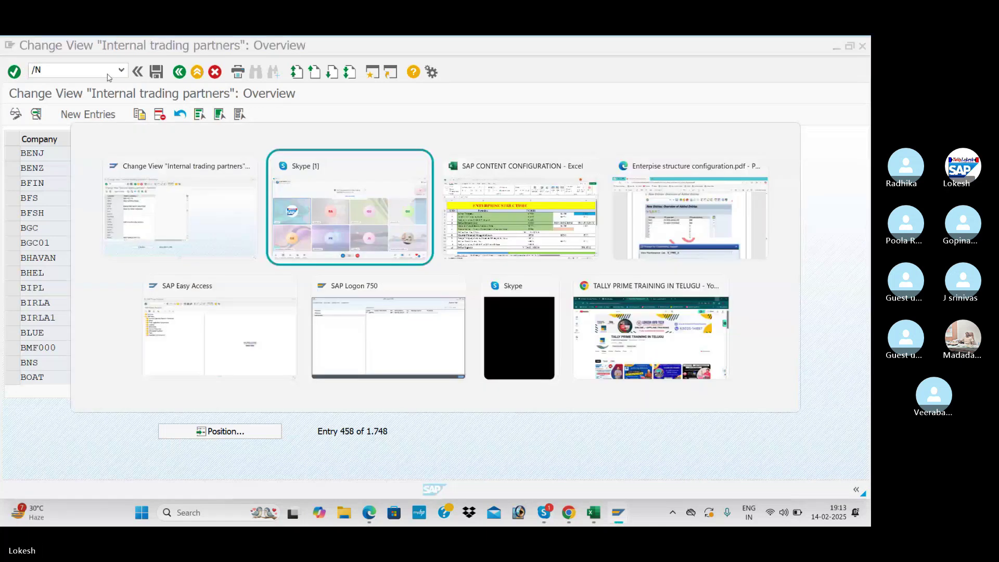
pyautogui.hotkey('alt', 'Tab')
pyautogui.hotkey('alt', 'Tab')
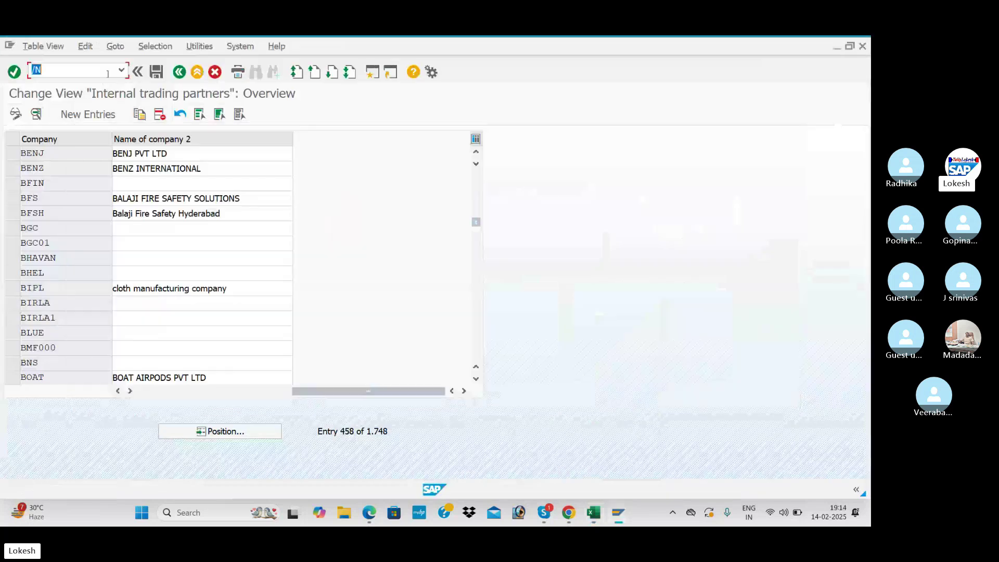
pyautogui.click(49, 67)
# - Run OX02, jump to company code BEN1 and view its details: BENJ CARS, IN, INR
pyautogui.write('OX02')
pyautogui.press('Return')
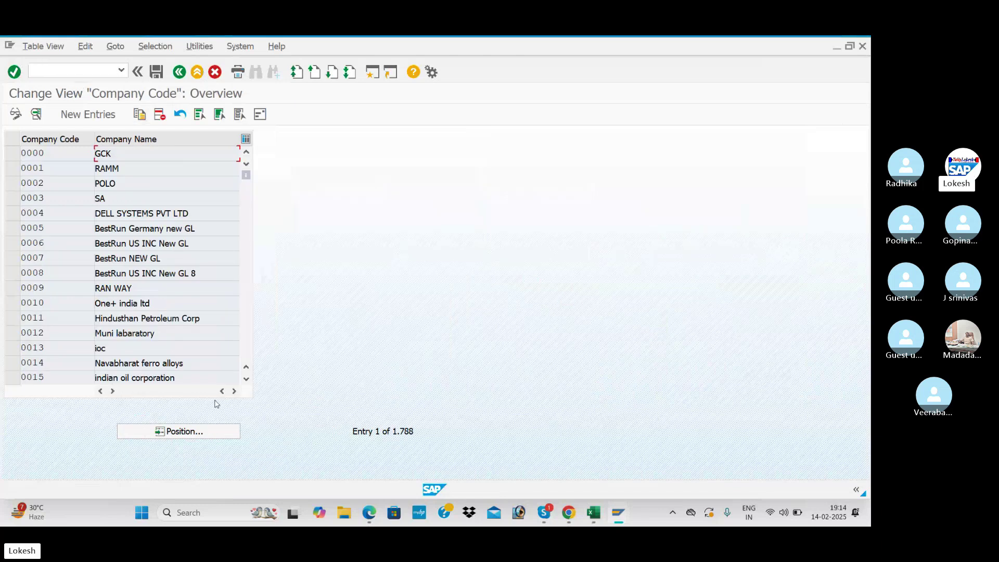
pyautogui.click(208, 433)
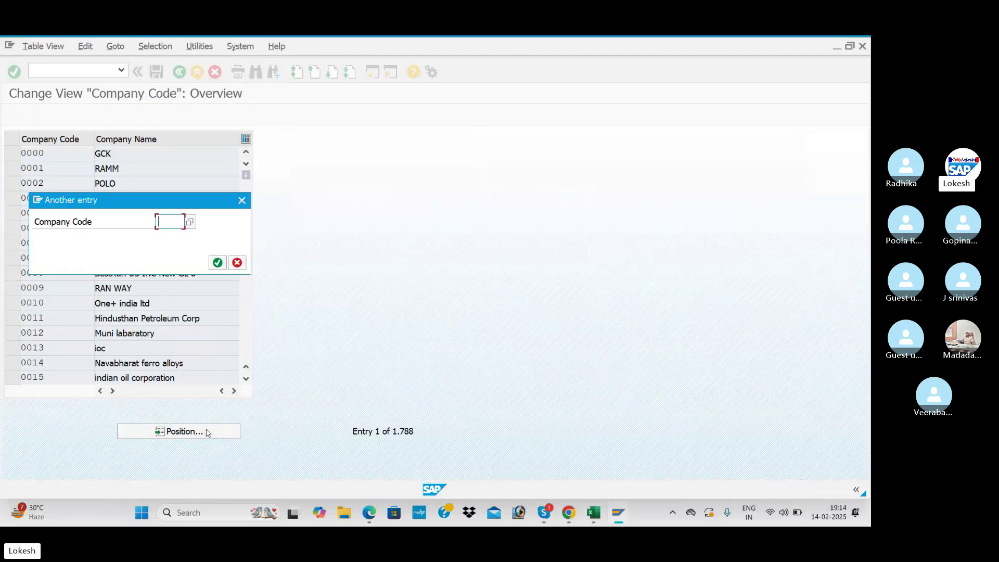
pyautogui.hotkey('alt', 'Tab')
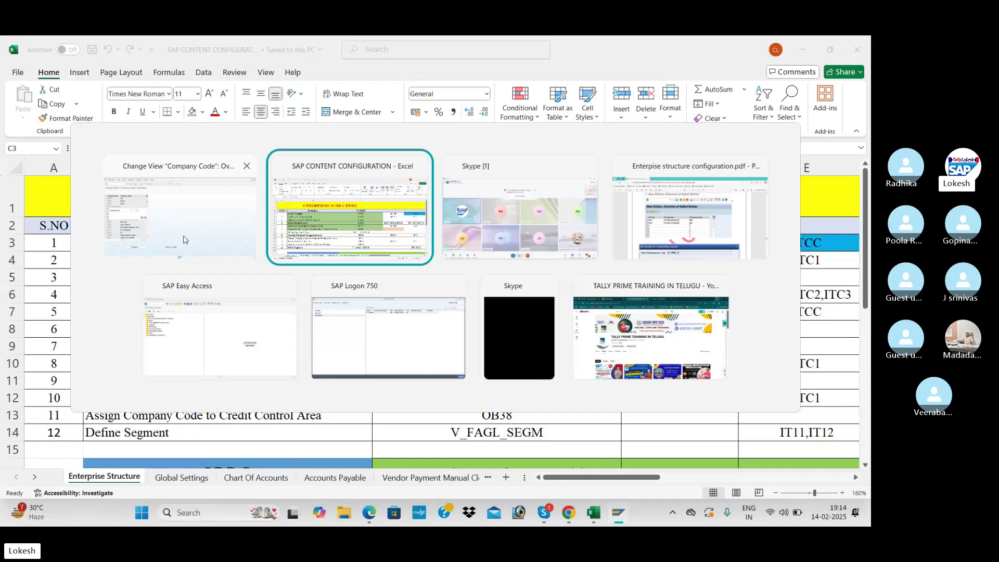
pyautogui.click(674, 262)
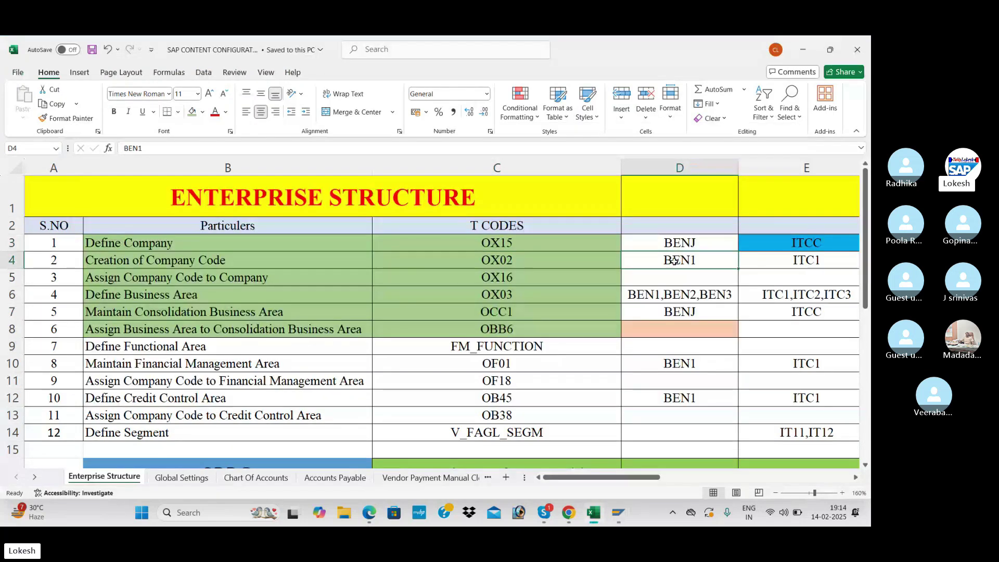
pyautogui.hotkey('alt', 'Tab')
pyautogui.write('BEN1')
pyautogui.press('Return')
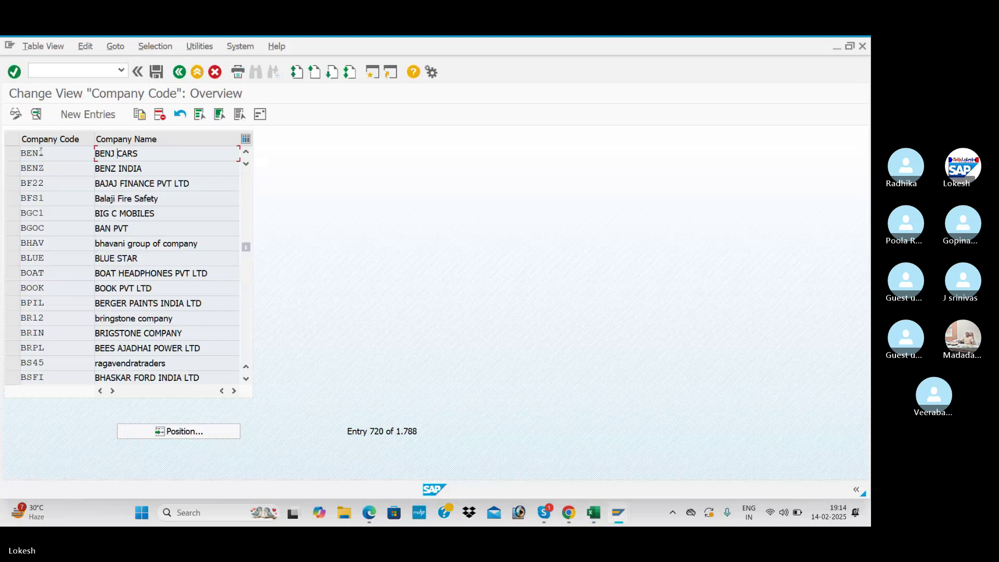
pyautogui.doubleClick(152, 155)
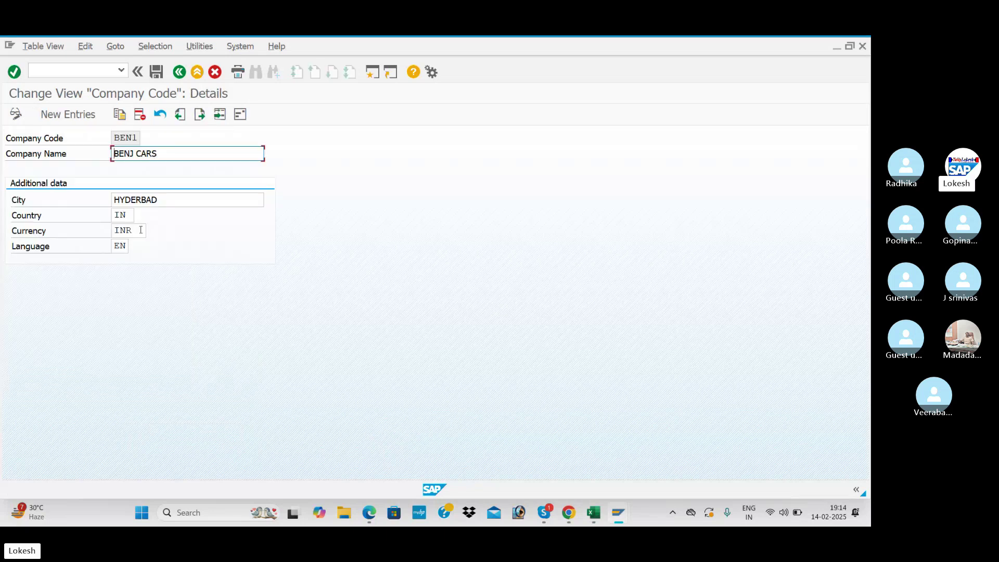
pyautogui.click(179, 72)
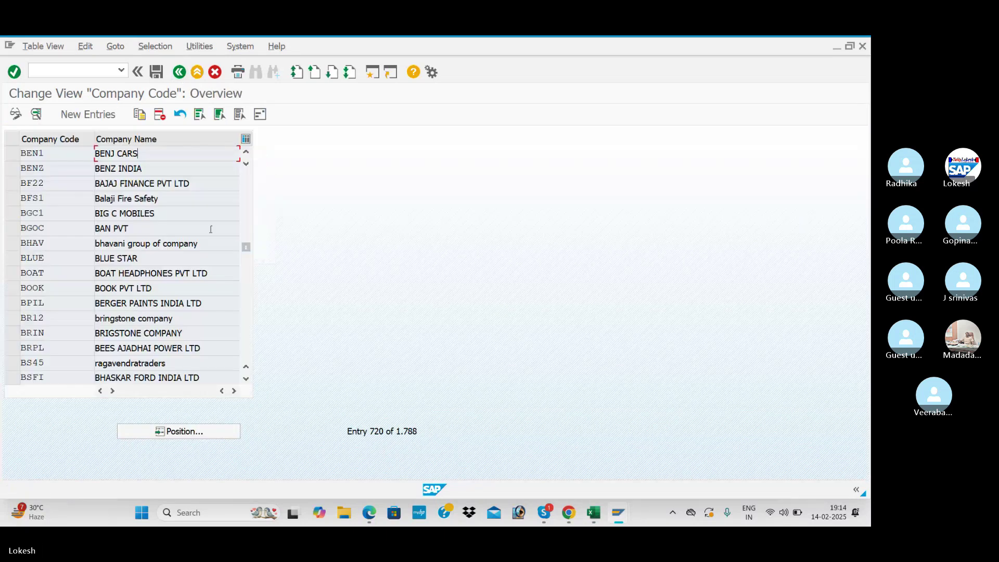
# - Look up OX16 in the checklist and enter /NOX16 in the command field
pyautogui.hotkey('alt', 'Tab')
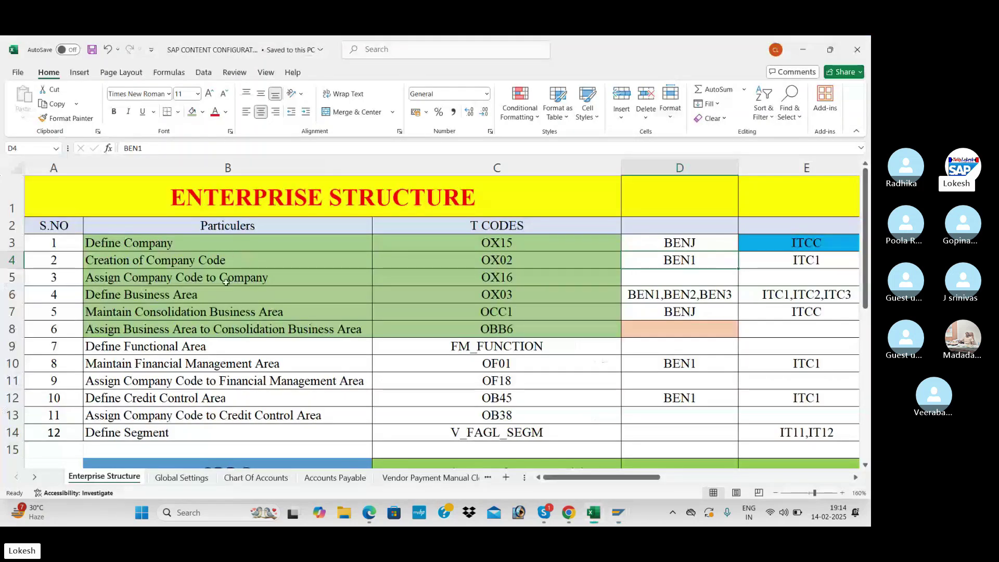
pyautogui.click(525, 275)
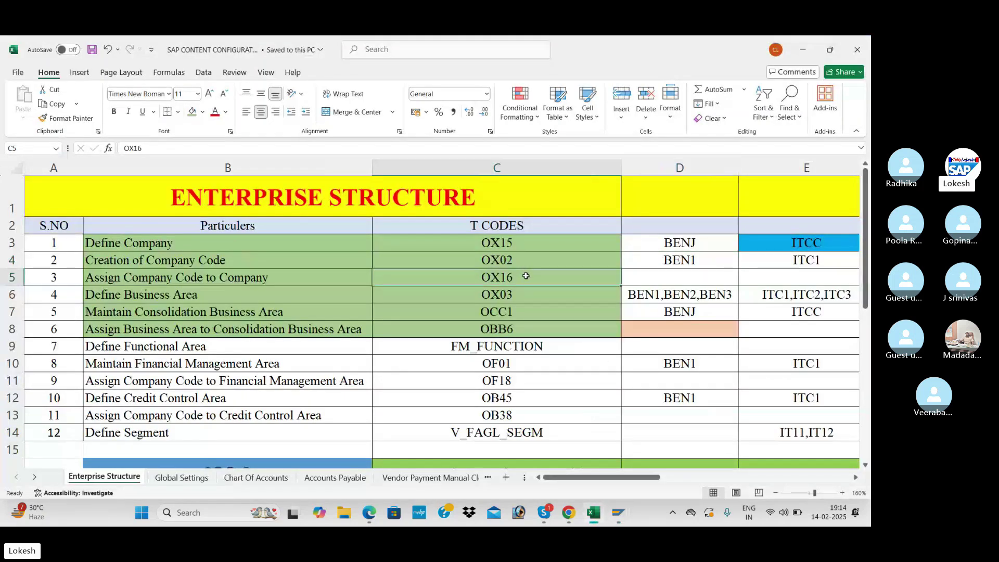
pyautogui.hotkey('alt', 'Tab')
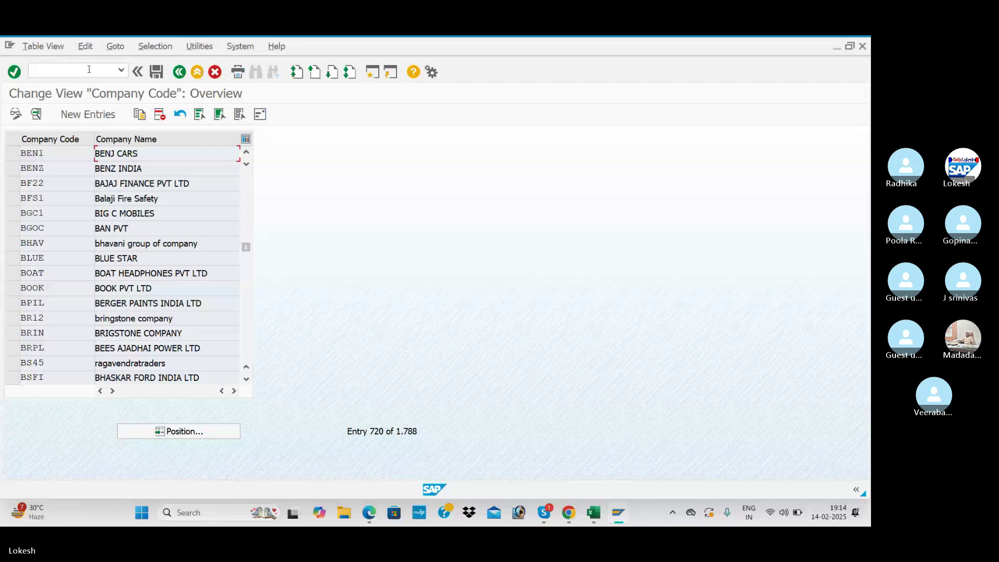
pyautogui.click(85, 71)
pyautogui.write('/NOX16')
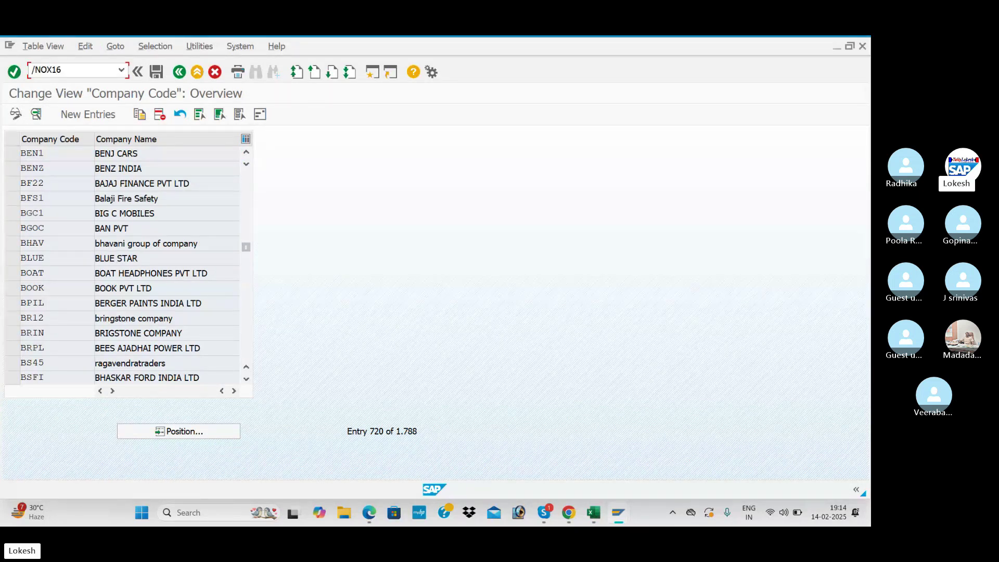
# - Run OX16 and jump to company code BEN1 to confirm its assignment to company BENJ
pyautogui.press('Return')
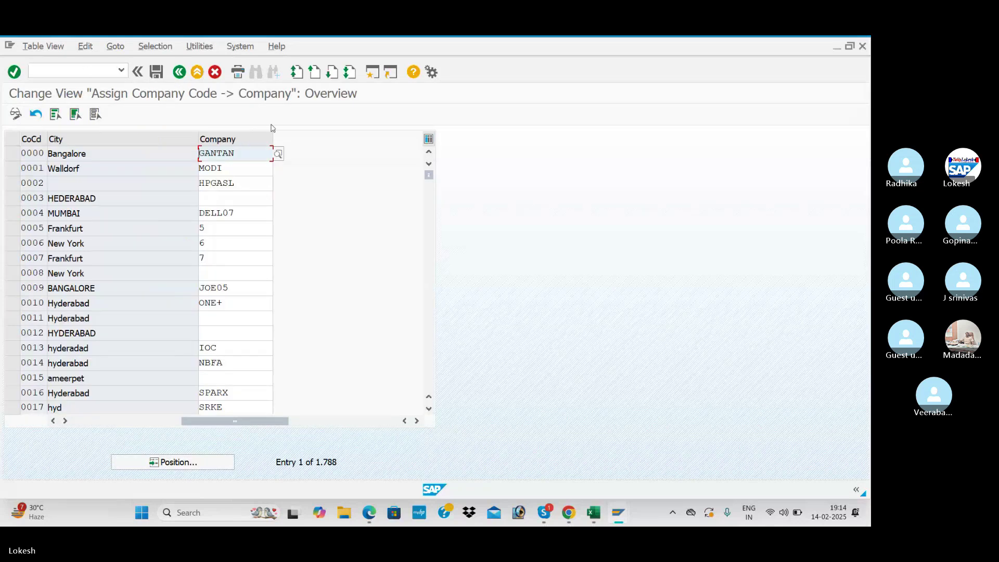
pyautogui.click(211, 466)
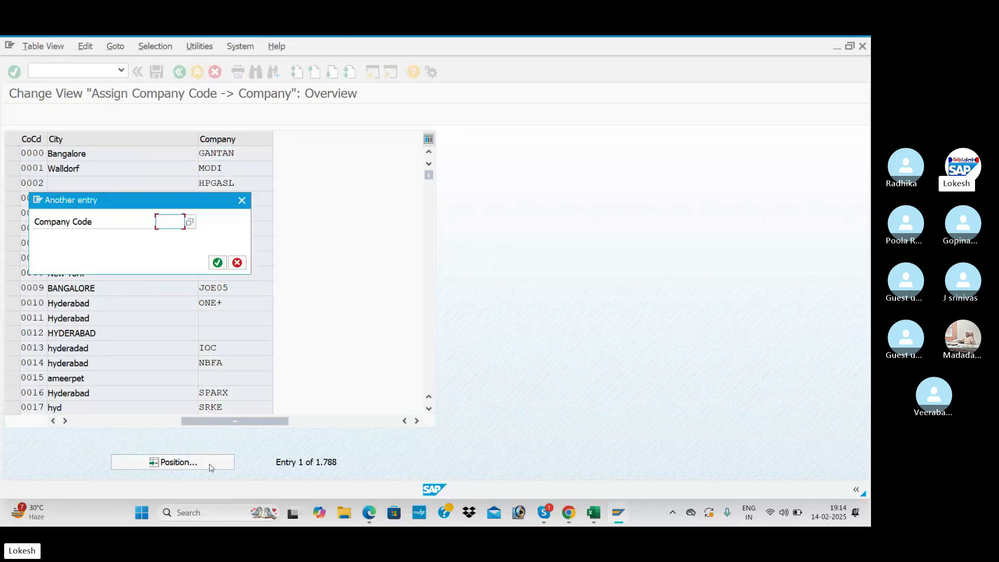
pyautogui.write('BEN1')
pyautogui.press('Return')
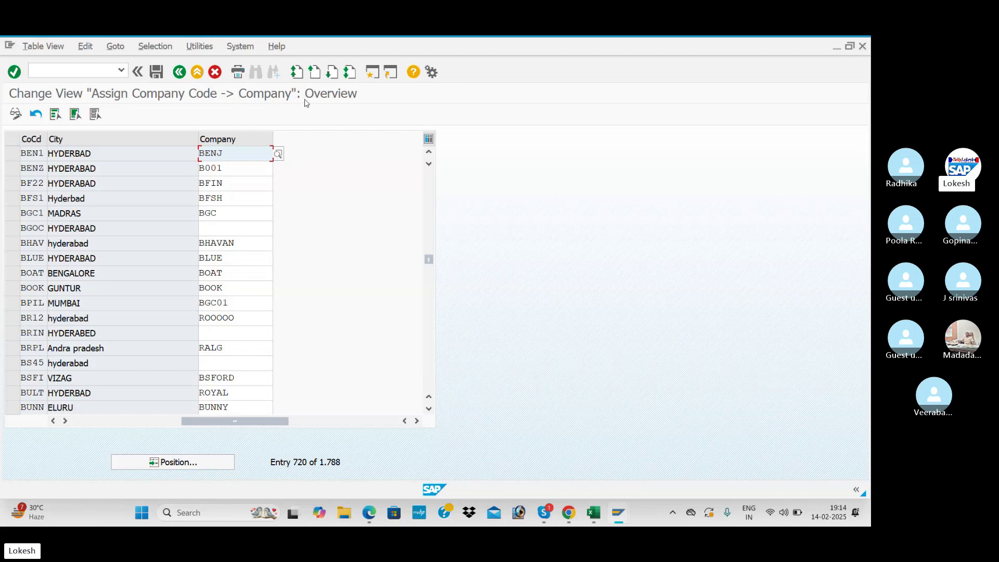
# - Look up OX03 in the checklist and open the Business areas overview
pyautogui.hotkey('alt', 'Tab')
pyautogui.click(503, 293)
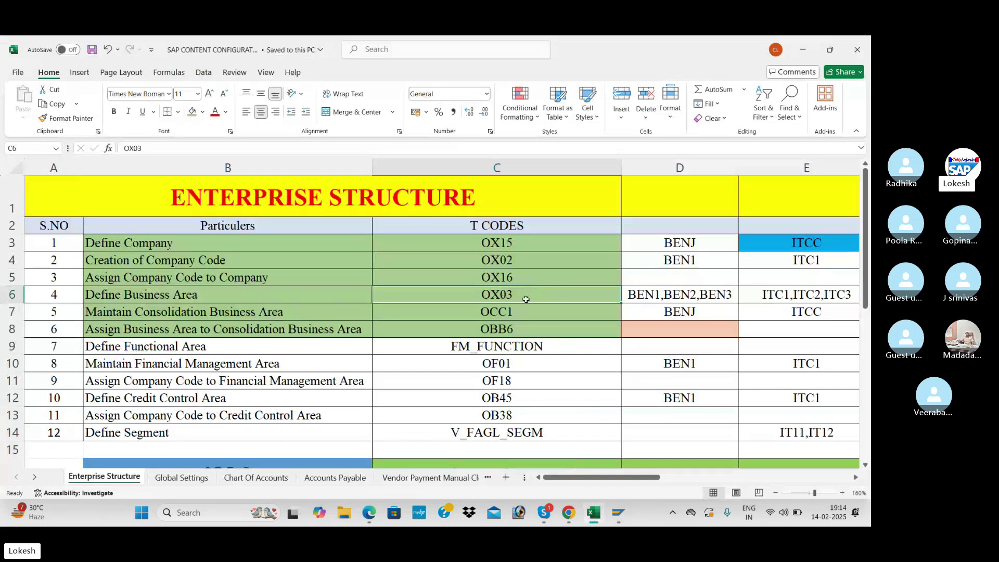
pyautogui.hotkey('alt', 'Tab')
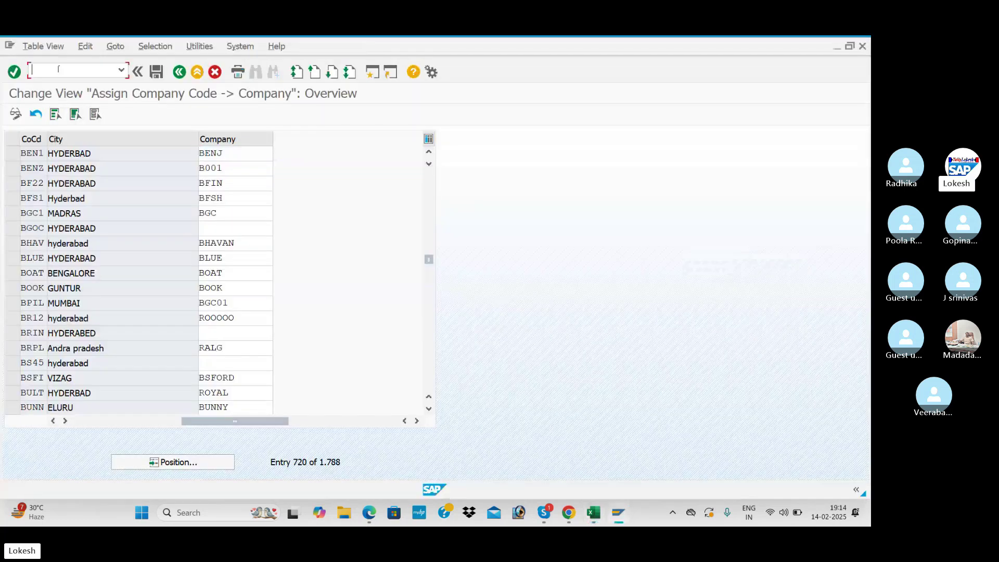
pyautogui.write('/NO')
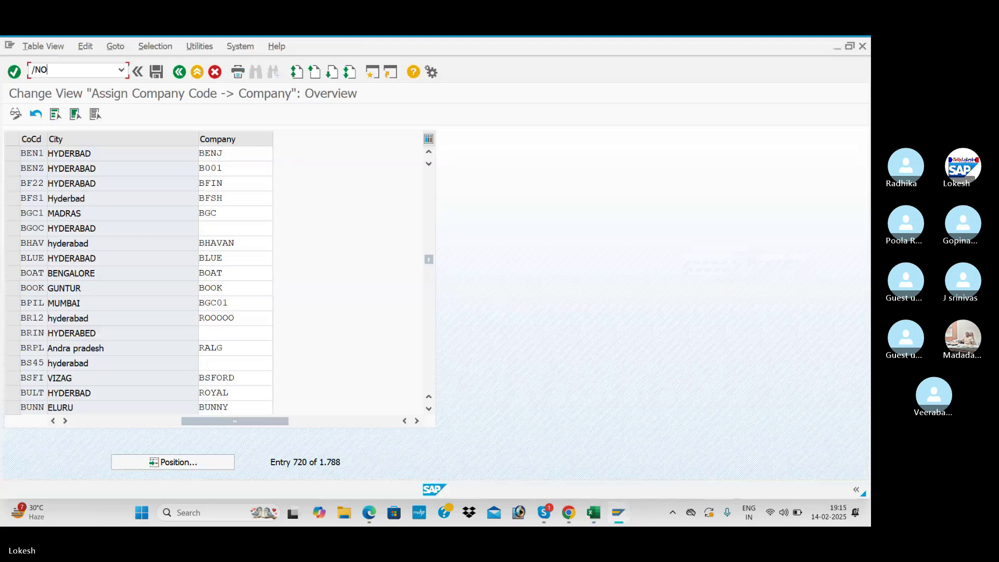
pyautogui.write('VX3')
pyautogui.press('Return')
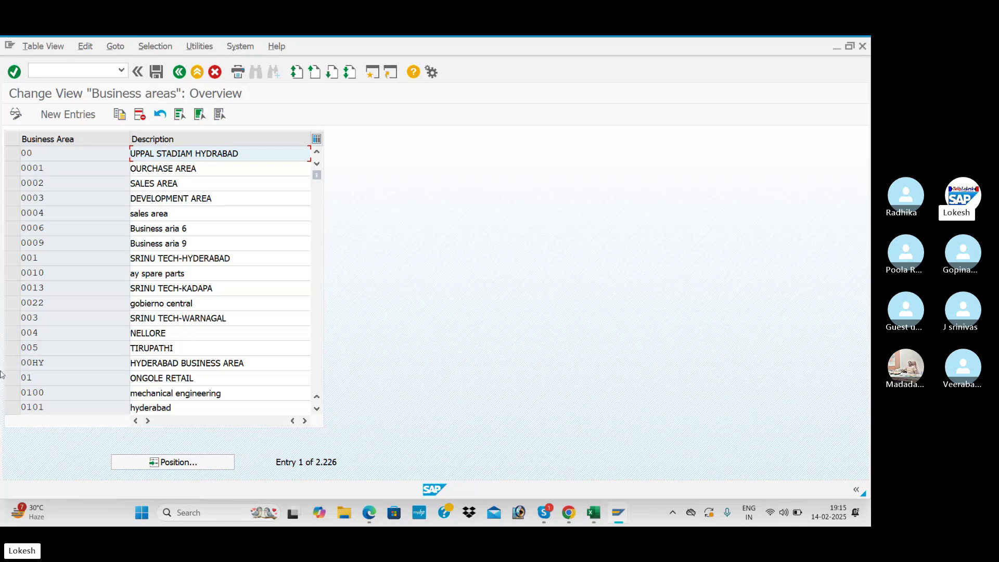
# - Open the Position dialog in the Business areas list, then check the checklist's BEN1–BEN3 codes
pyautogui.click(193, 467)
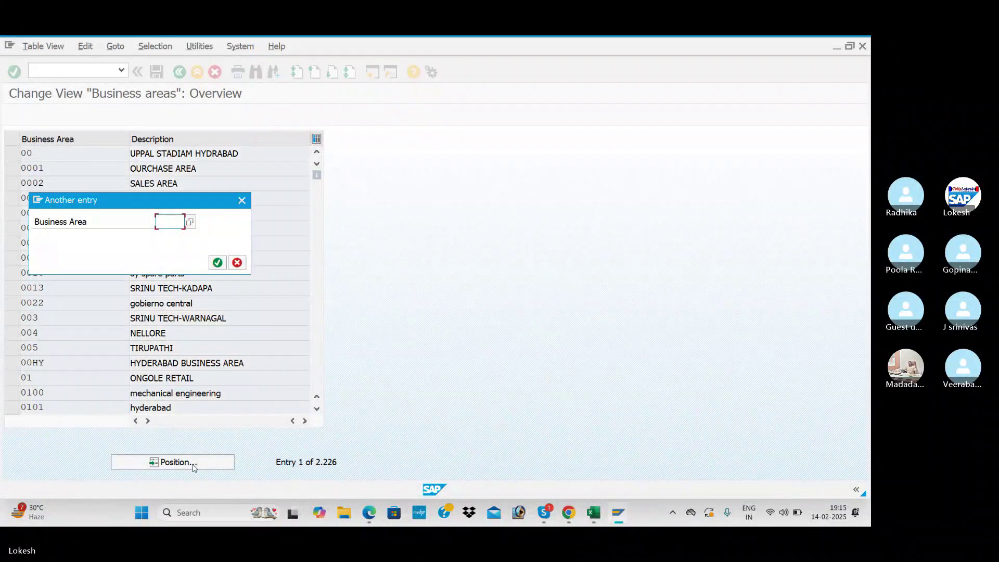
pyautogui.hotkey('alt', 'Tab')
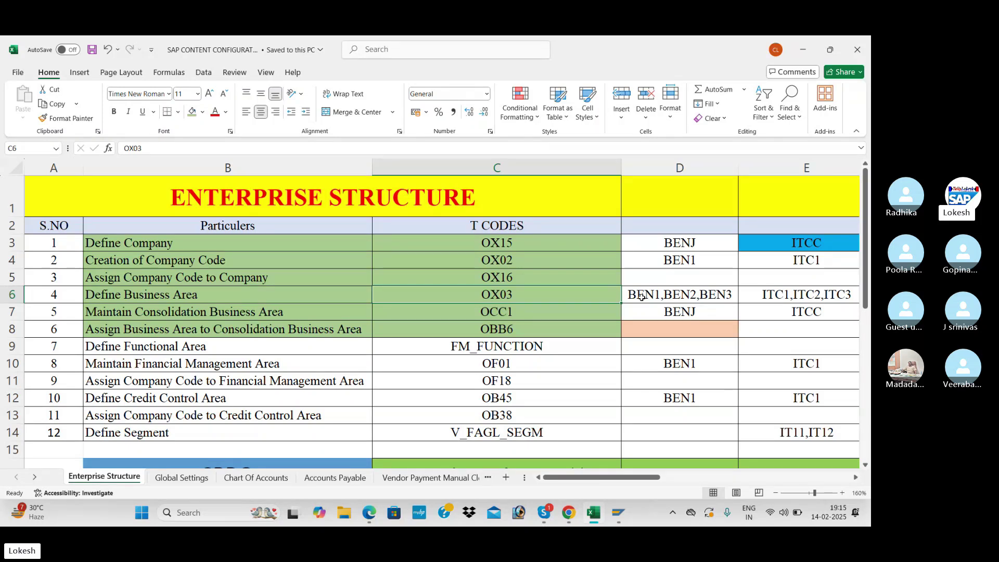
# - Read the checklist's SPRO notes on /N (back to Easy Access) and /NOX15
pyautogui.scroll(-3, 591, 343)
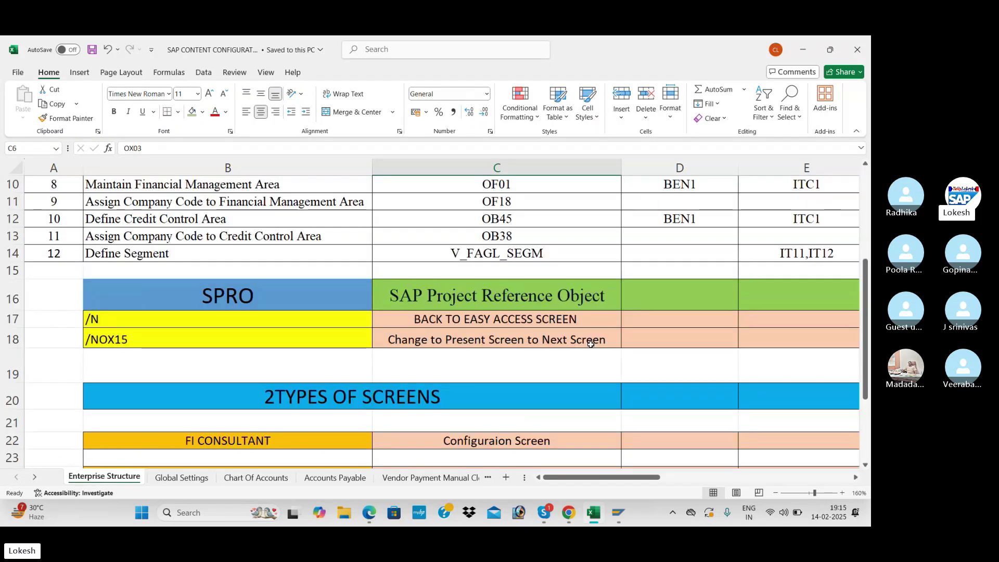
pyautogui.click(499, 341)
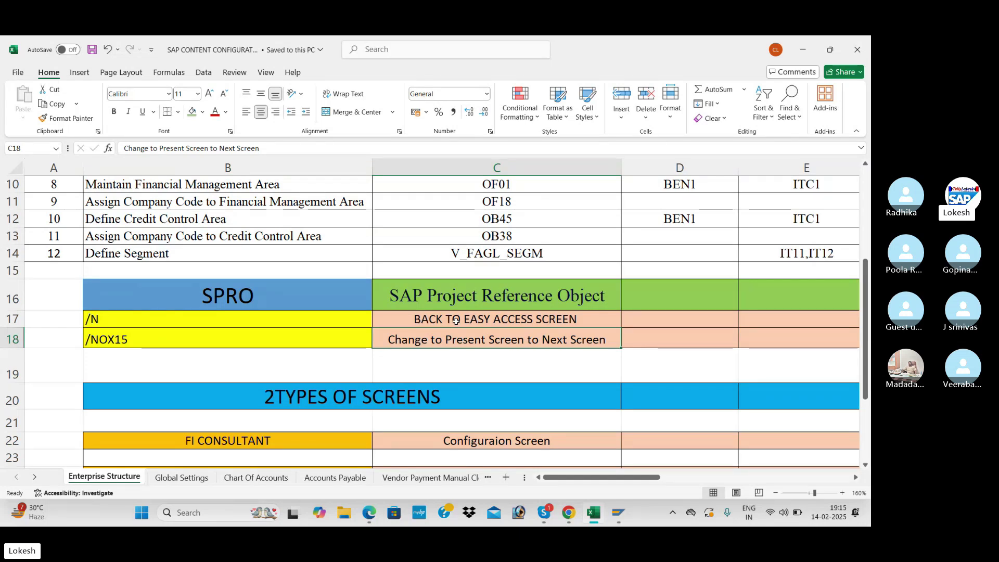
pyautogui.click(151, 320)
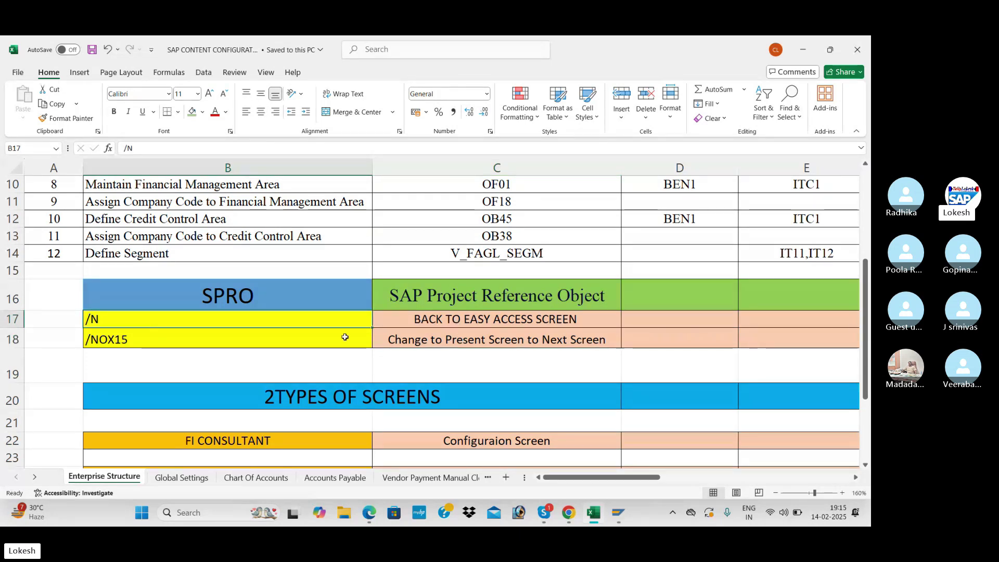
pyautogui.scroll(2, 345, 337)
pyautogui.press('Right')
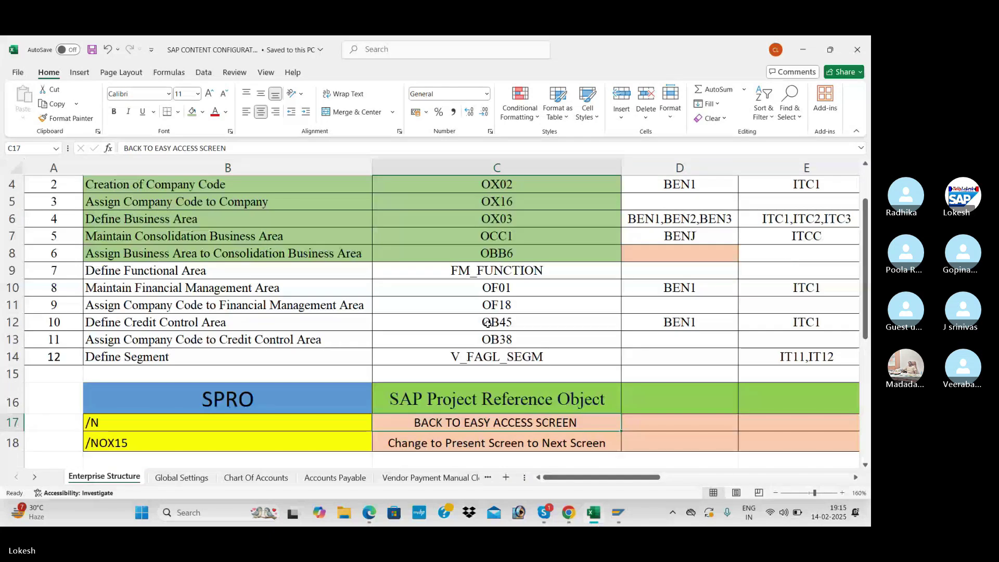
# - Position the Business areas list at BEN1 and review BEN1 KADAPA, BEN2 VIZAG, BEN3 NELLORE
pyautogui.hotkey('alt', 'Tab')
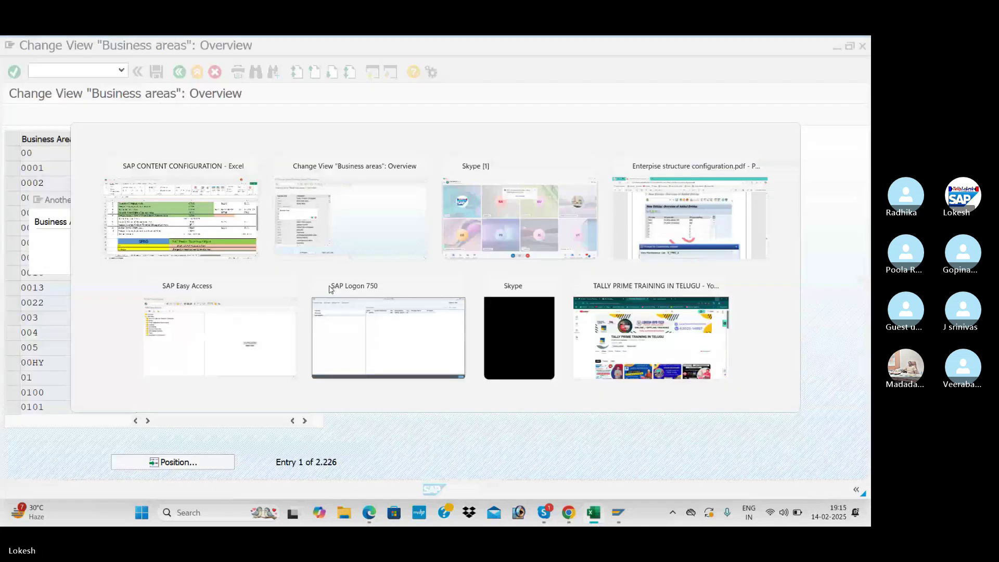
pyautogui.hotkey('alt', 'Tab')
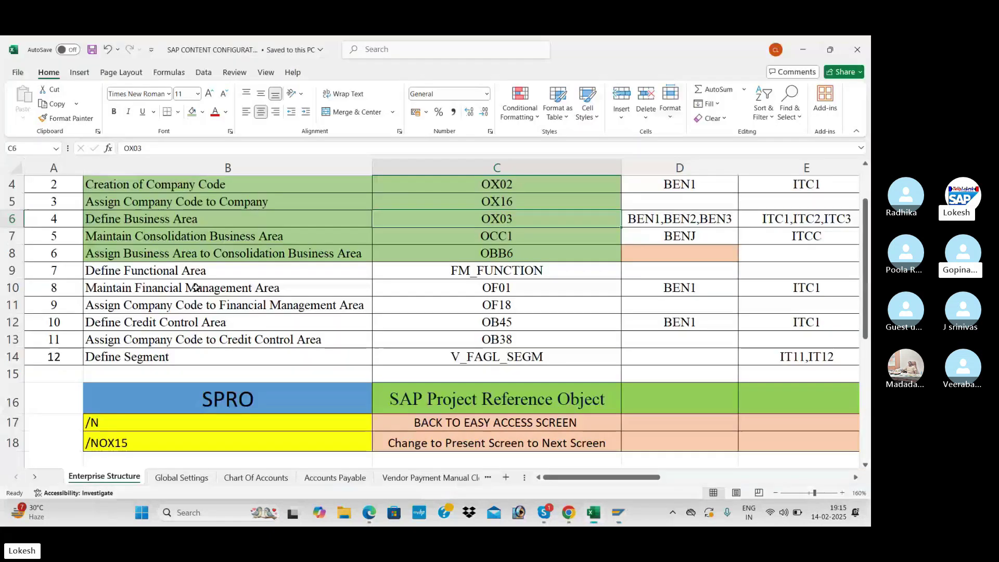
pyautogui.hotkey('alt', 'Tab')
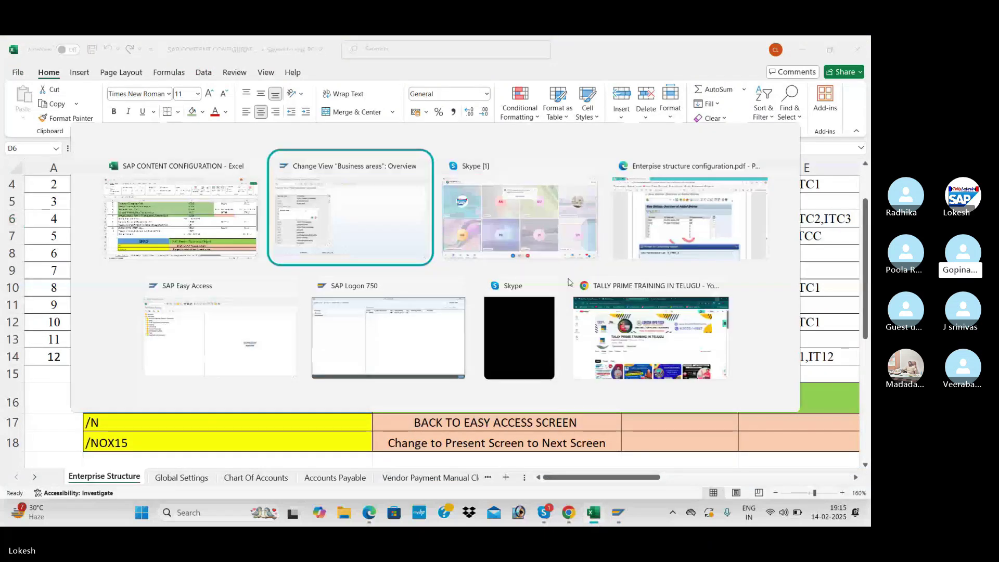
pyautogui.write('BEN')
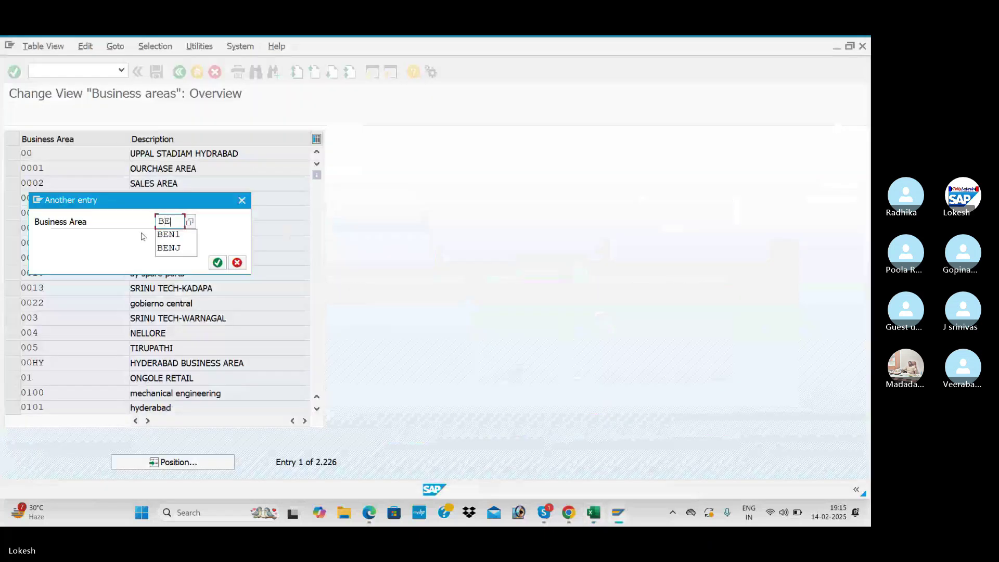
pyautogui.press('Return')
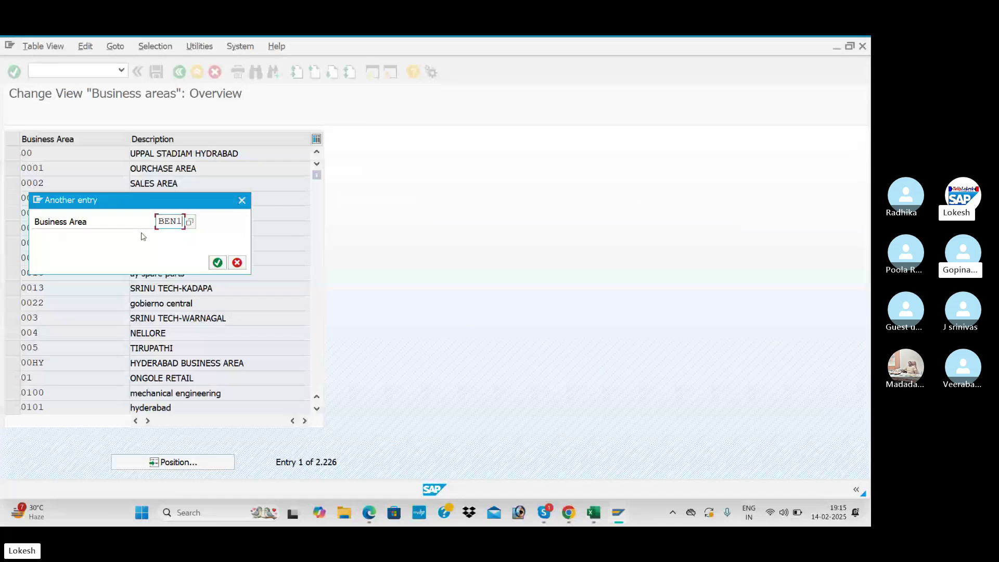
pyautogui.press('Return')
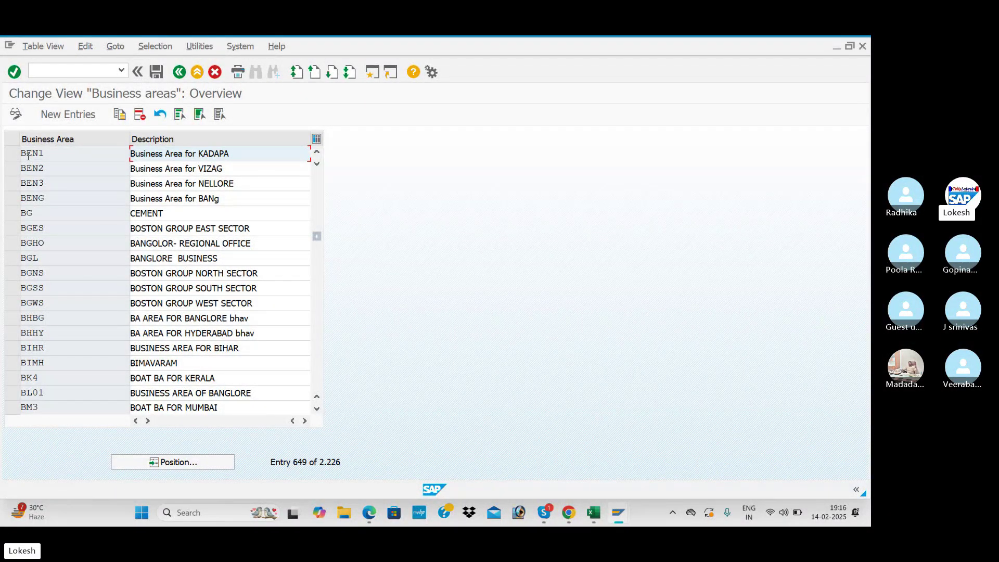
pyautogui.click(50, 154)
pyautogui.click(247, 181)
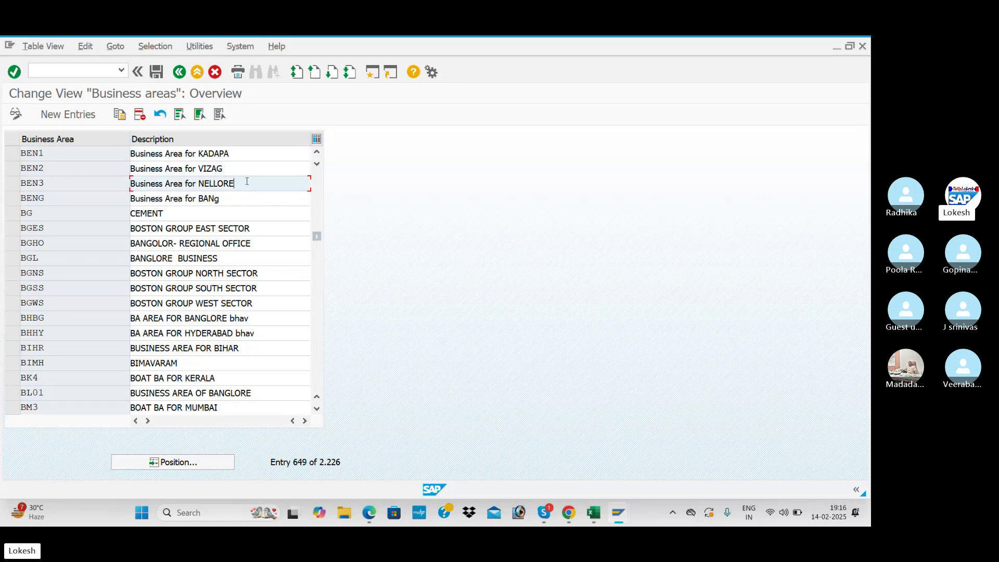
# - Look up the OCC1 code in the Excel checklist
pyautogui.hotkey('alt', 'Tab')
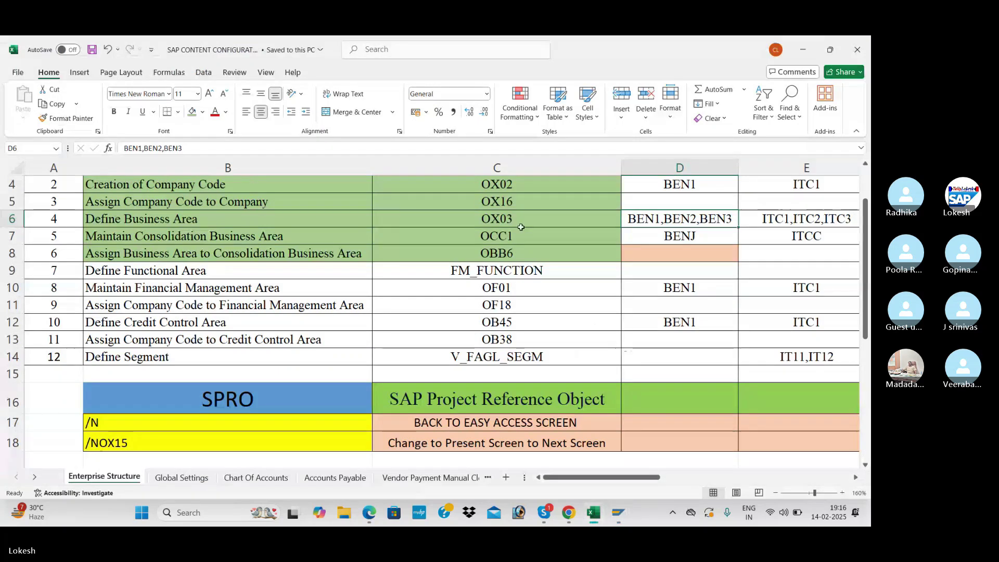
pyautogui.click(526, 232)
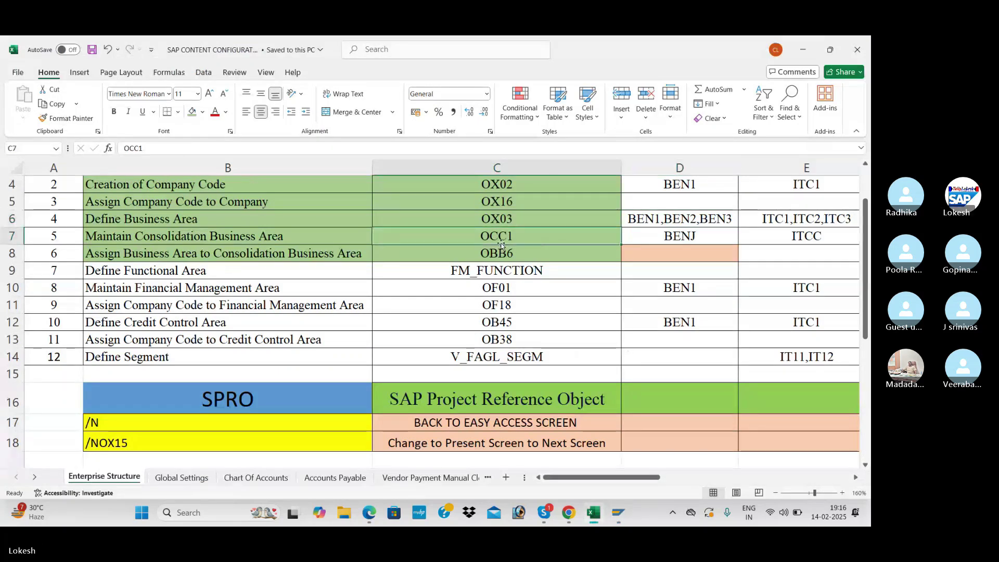
pyautogui.hotkey('alt', 'Tab')
# - Run OCC1 and position the consolidation business areas list at BENJ
pyautogui.click(81, 74)
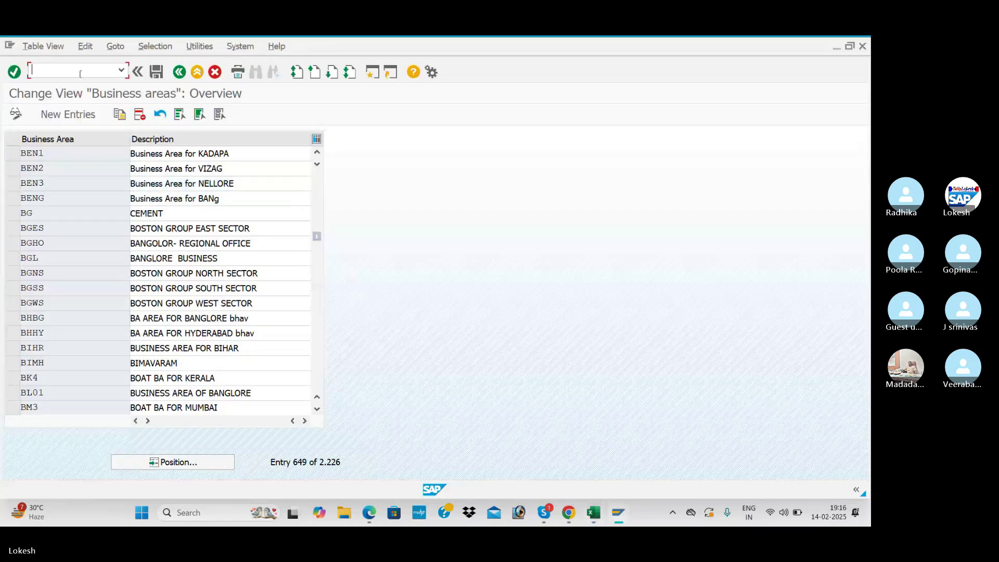
pyautogui.write('/NOCC1')
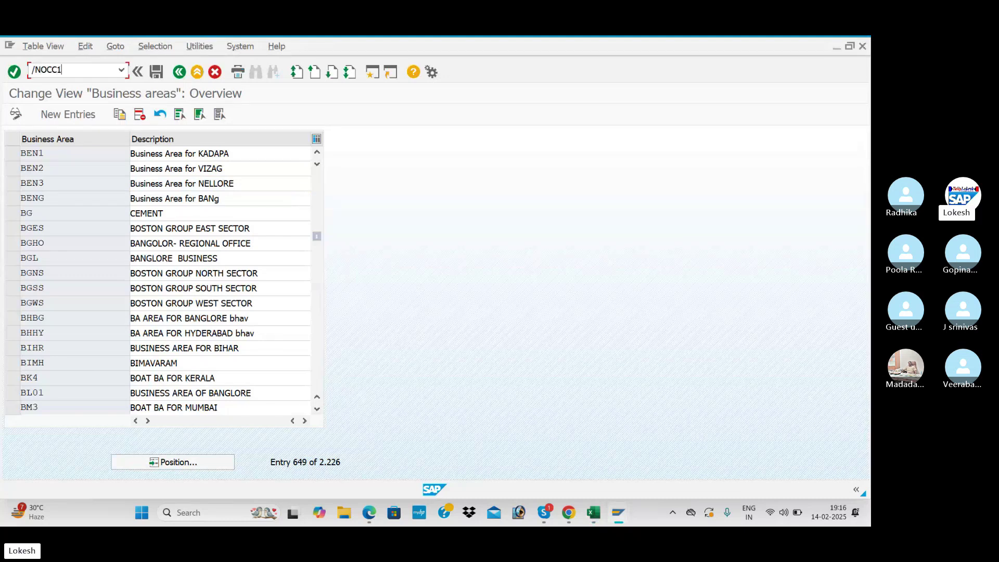
pyautogui.press('Return')
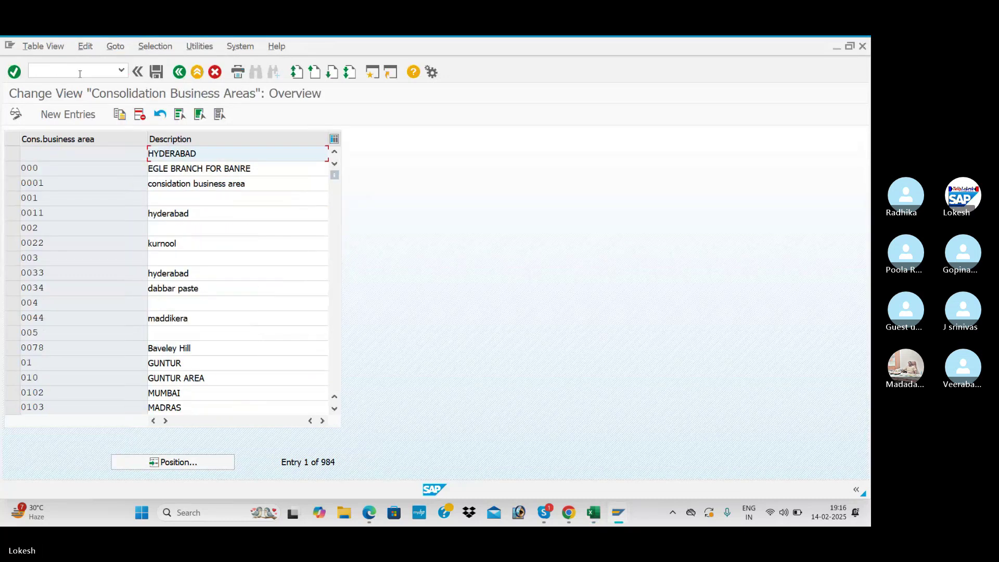
pyautogui.click(190, 460)
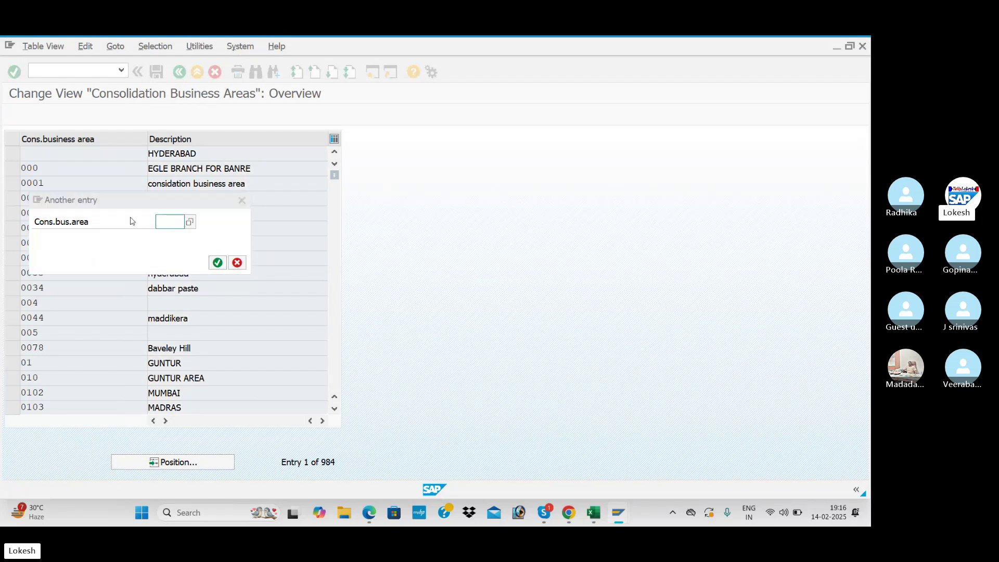
pyautogui.hotkey('alt', 'Tab')
pyautogui.click(694, 238)
pyautogui.hotkey('alt', 'Tab')
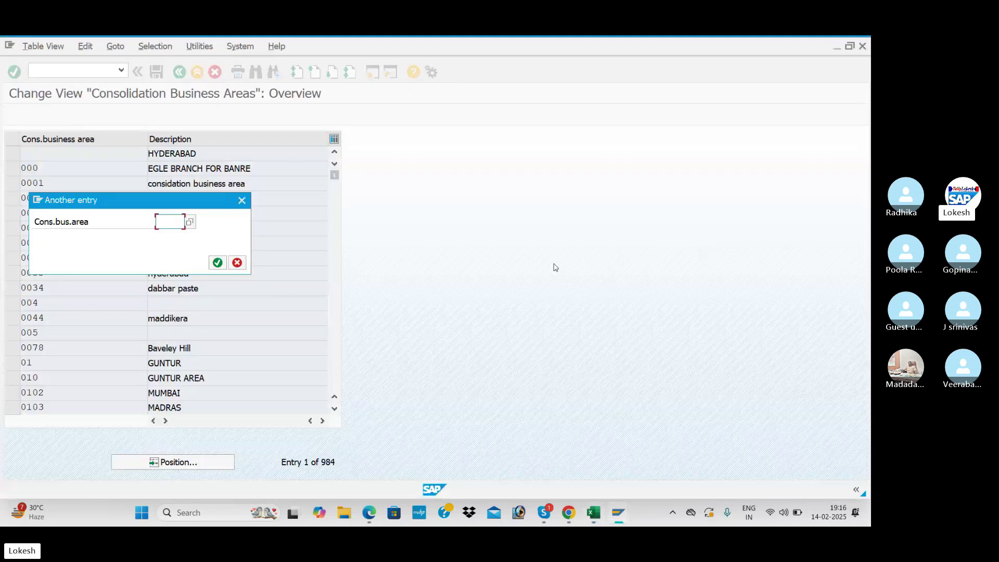
pyautogui.write('BENJ')
pyautogui.press('Return')
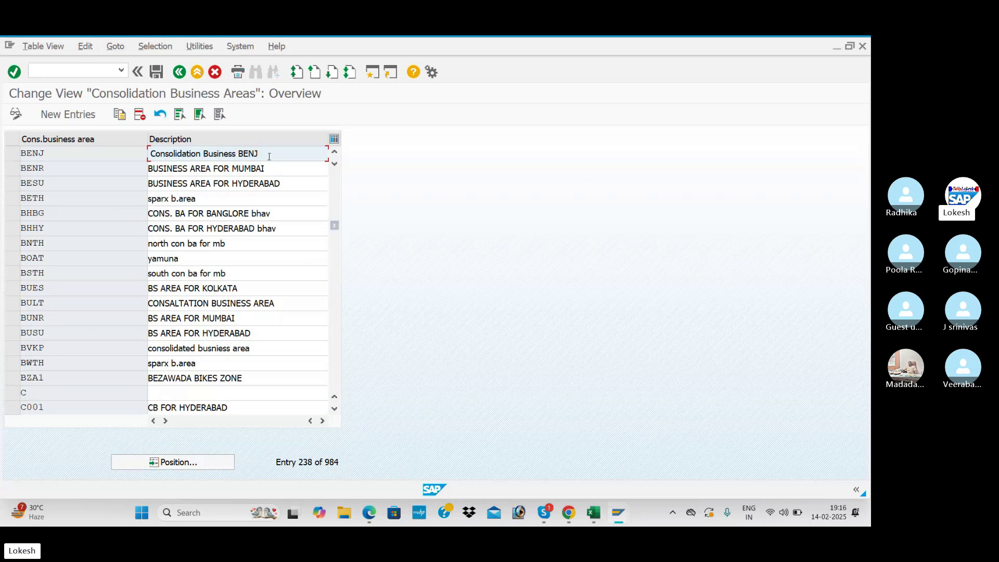
# - Look up OBB6 in the checklist and open the business area to consolidation assignments
pyautogui.hotkey('alt', 'Tab')
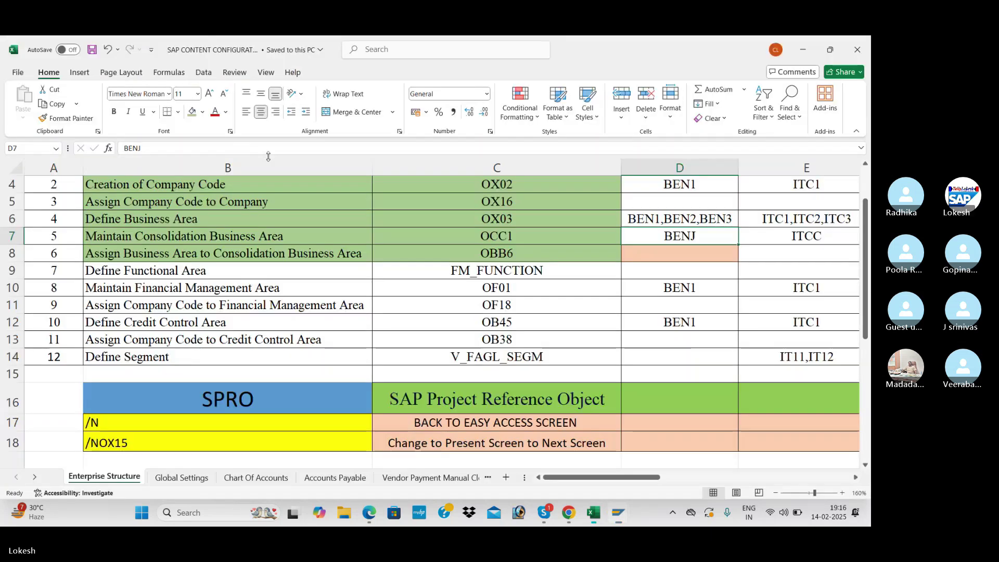
pyautogui.click(518, 256)
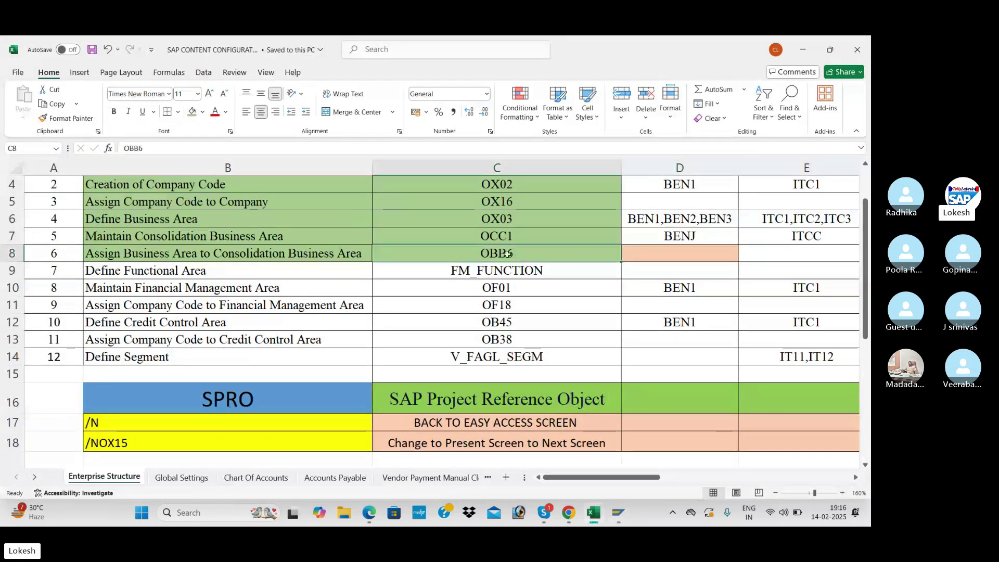
pyautogui.hotkey('alt', 'Tab')
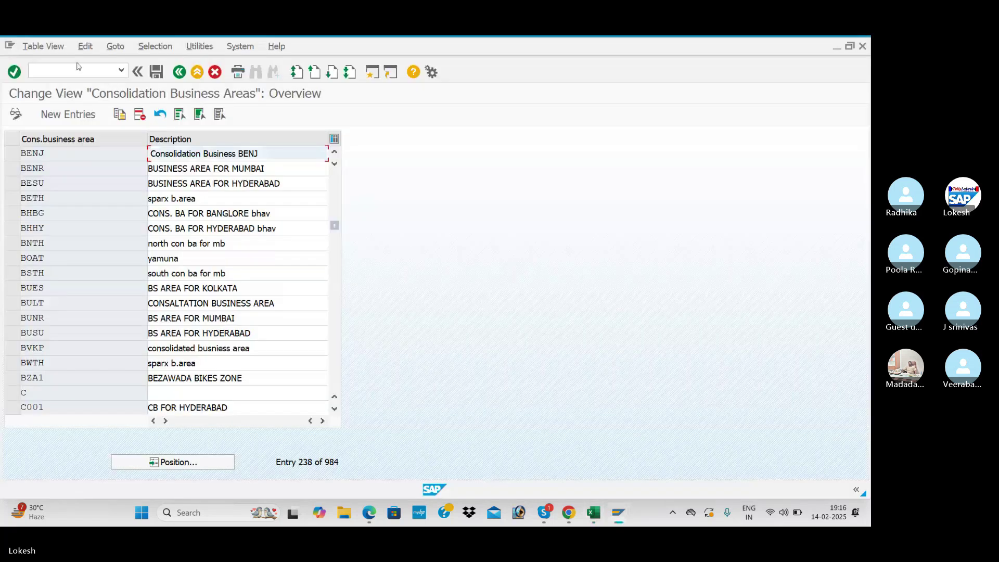
pyautogui.click(82, 71)
pyautogui.write('/')
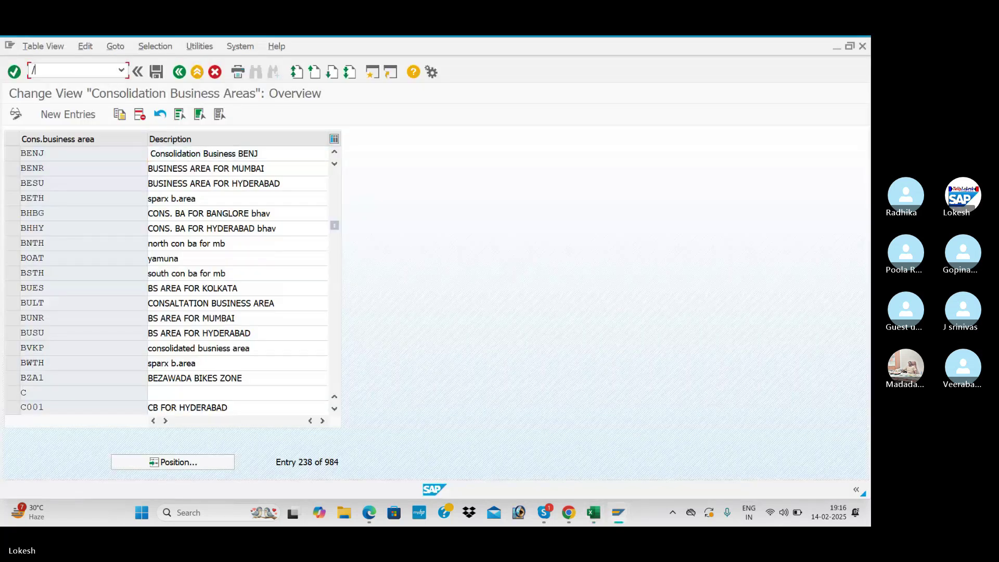
pyautogui.write('NOBB6')
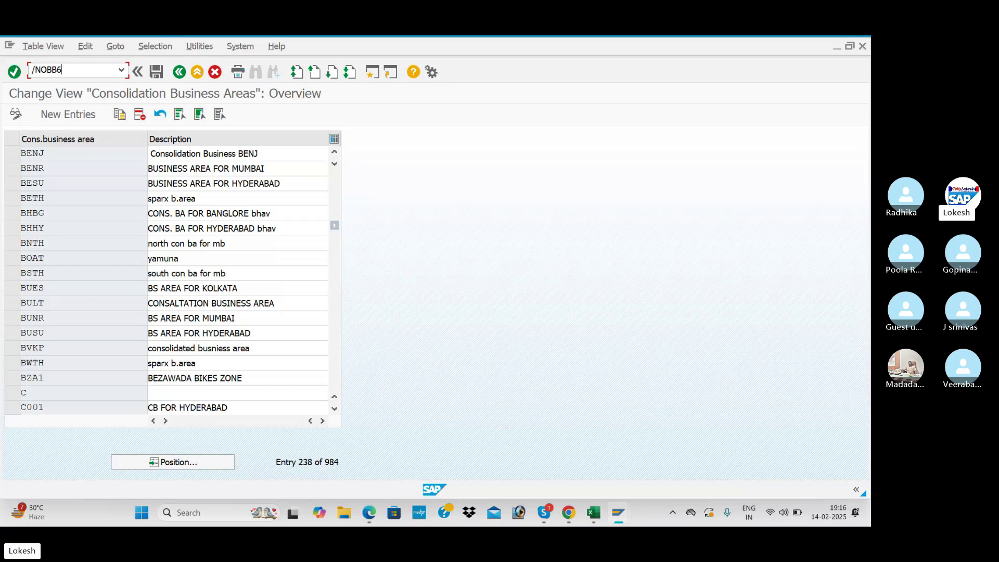
pyautogui.press('Return')
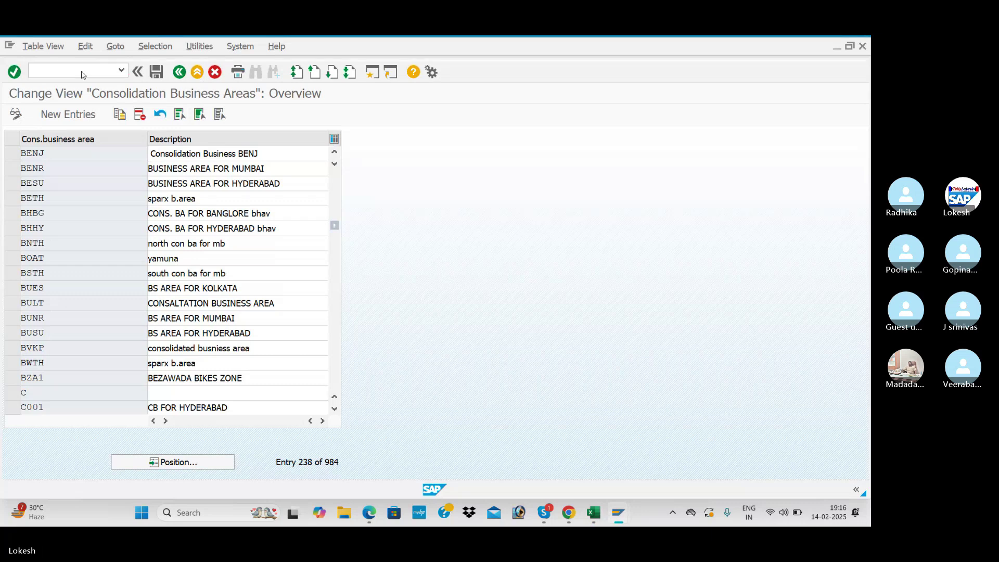
# - Jump the assignment list to BEN1 and confirm BEN1, BEN2 and BEN3 map to BENJ
pyautogui.click(231, 462)
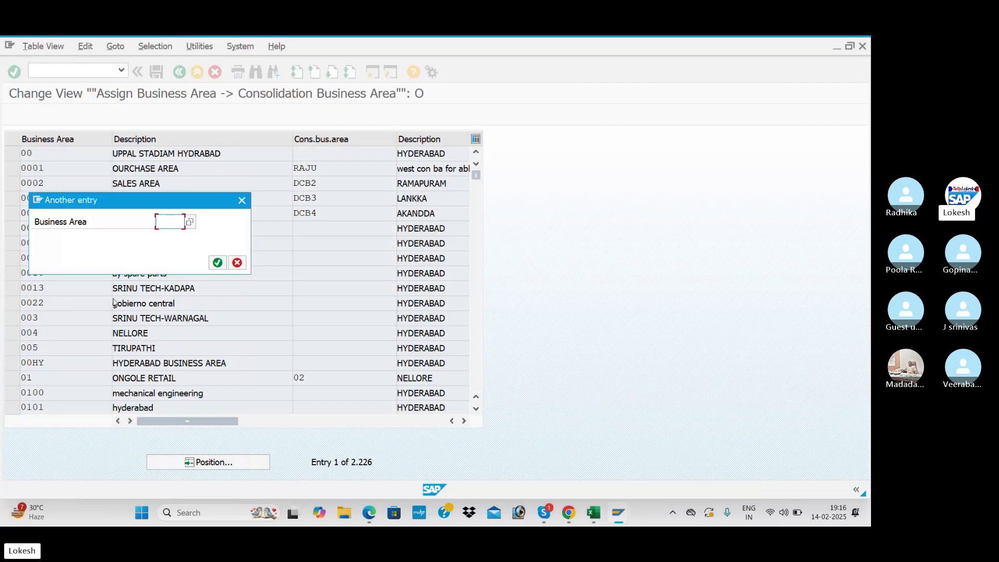
pyautogui.hotkey('alt', 'Tab')
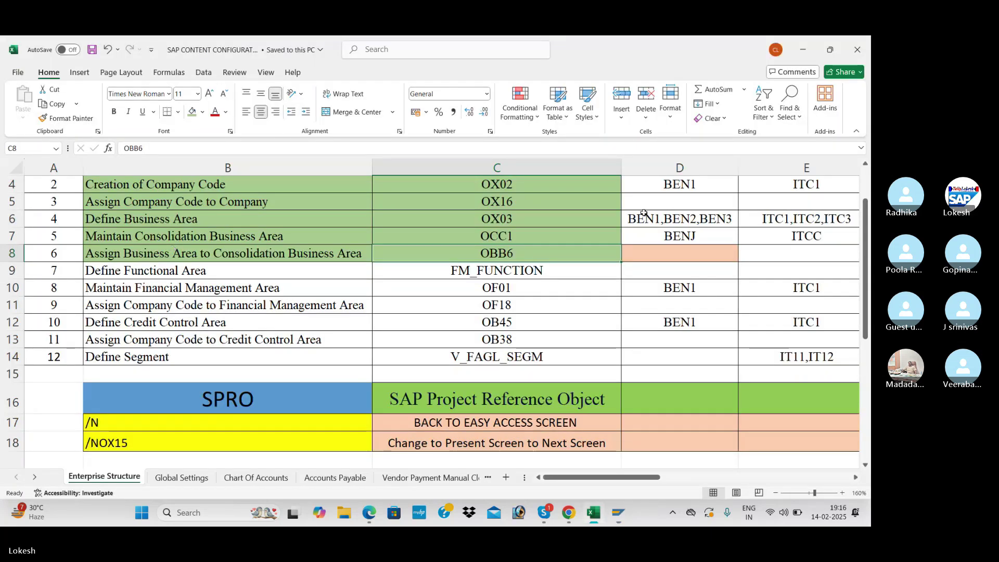
pyautogui.click(644, 212)
pyautogui.hotkey('alt', 'Tab')
pyautogui.write('BEN1')
pyautogui.press('Return')
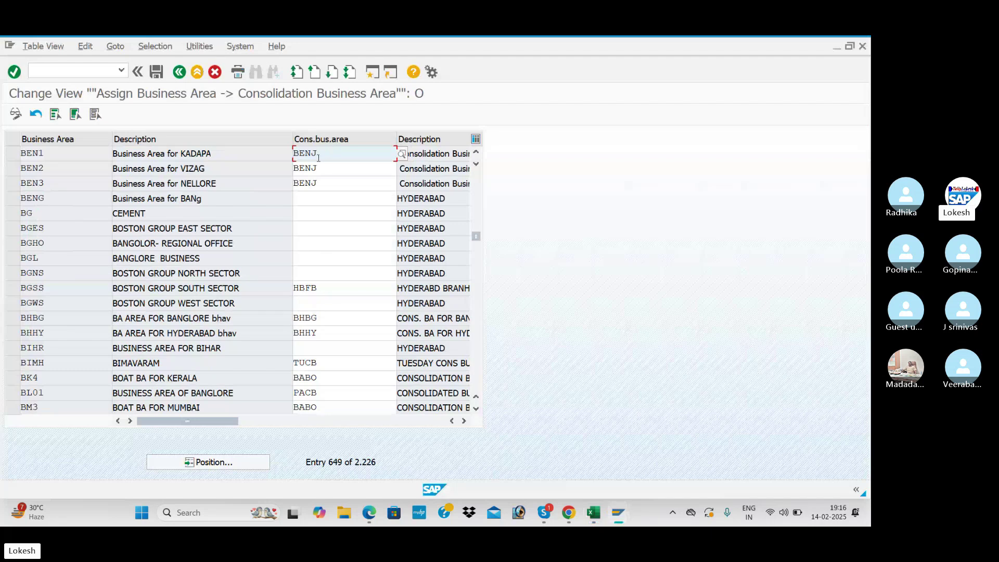
pyautogui.click(237, 153)
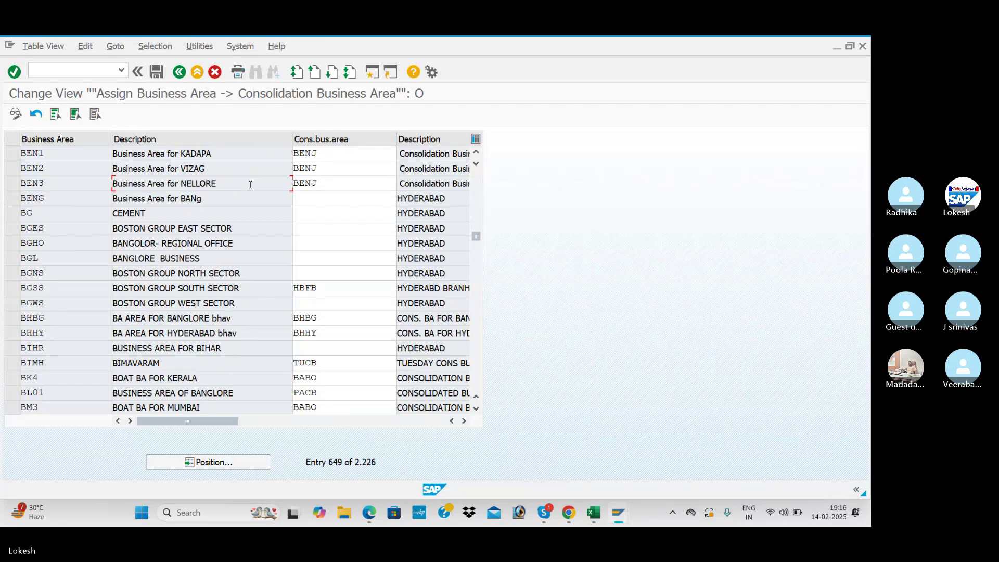
# - Look up OF01 in the checklist and run /NOF01 for Financial Management Areas
pyautogui.hotkey('alt', 'Tab')
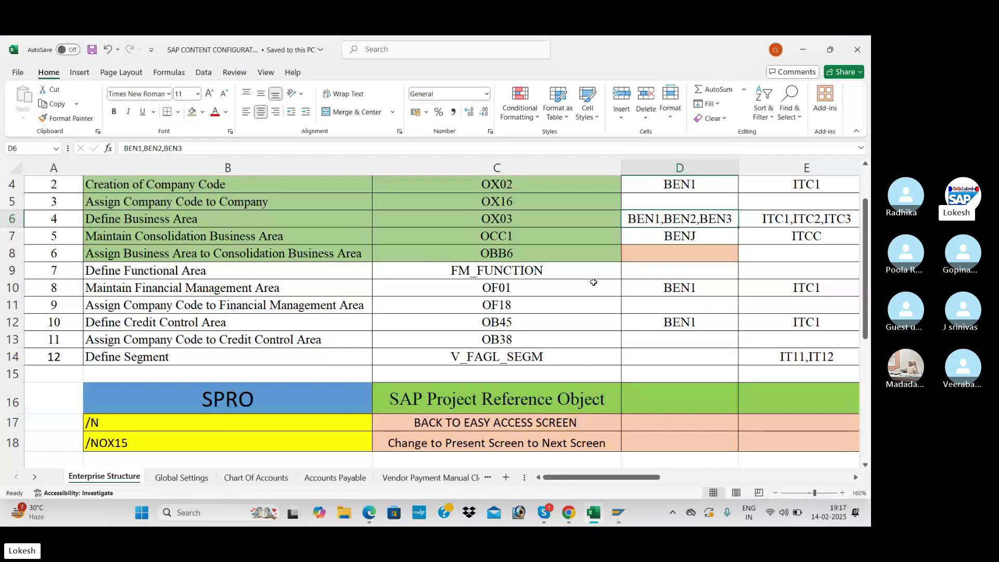
pyautogui.click(547, 266)
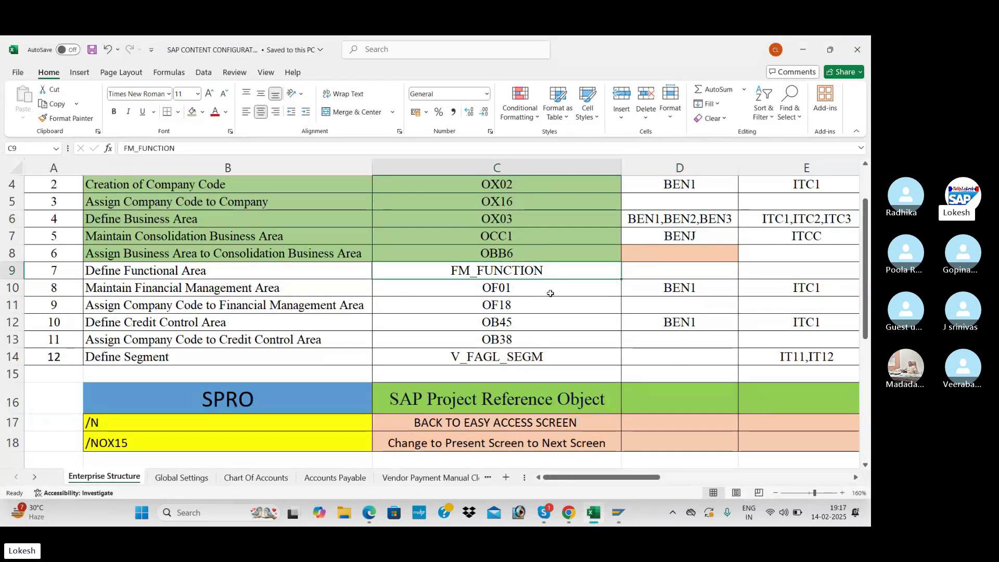
pyautogui.click(504, 287)
pyautogui.hotkey('alt', 'Tab')
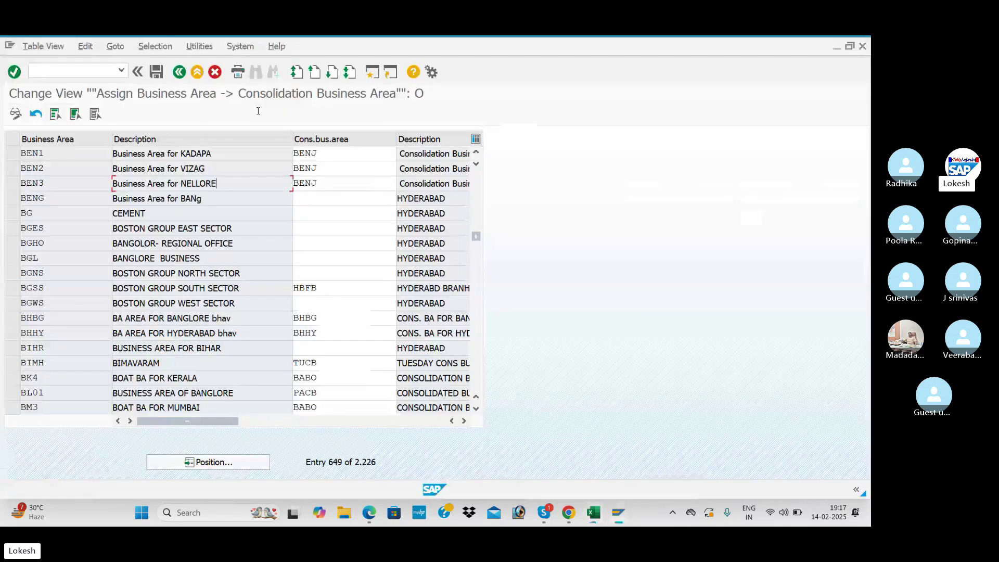
pyautogui.click(108, 70)
pyautogui.write('/')
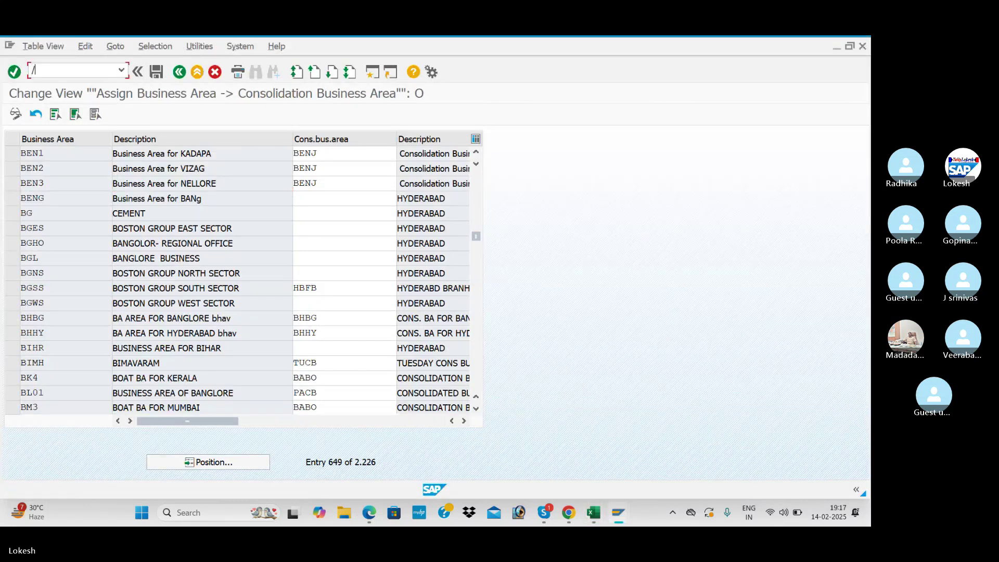
pyautogui.write('NOF01')
pyautogui.press('Return')
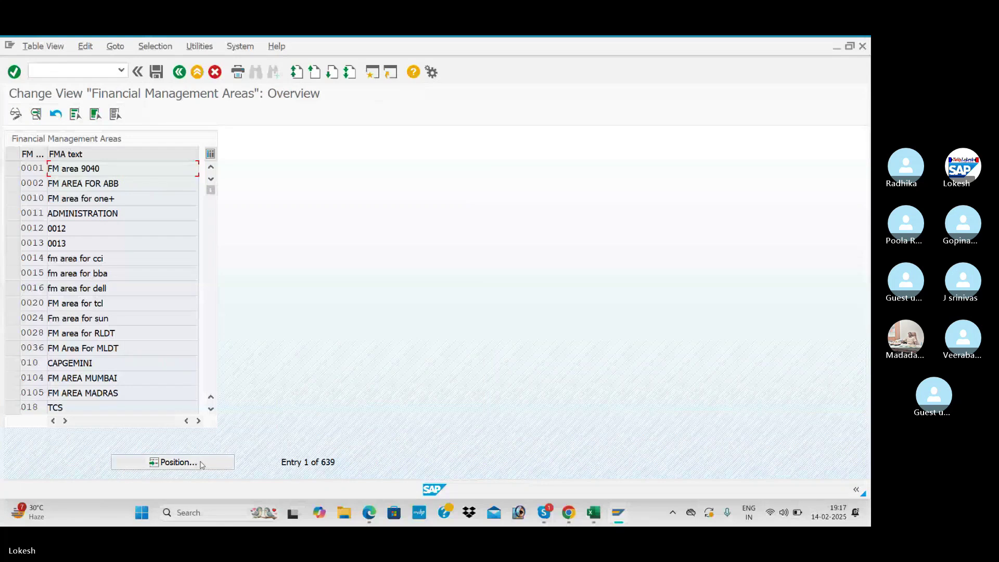
pyautogui.click(202, 465)
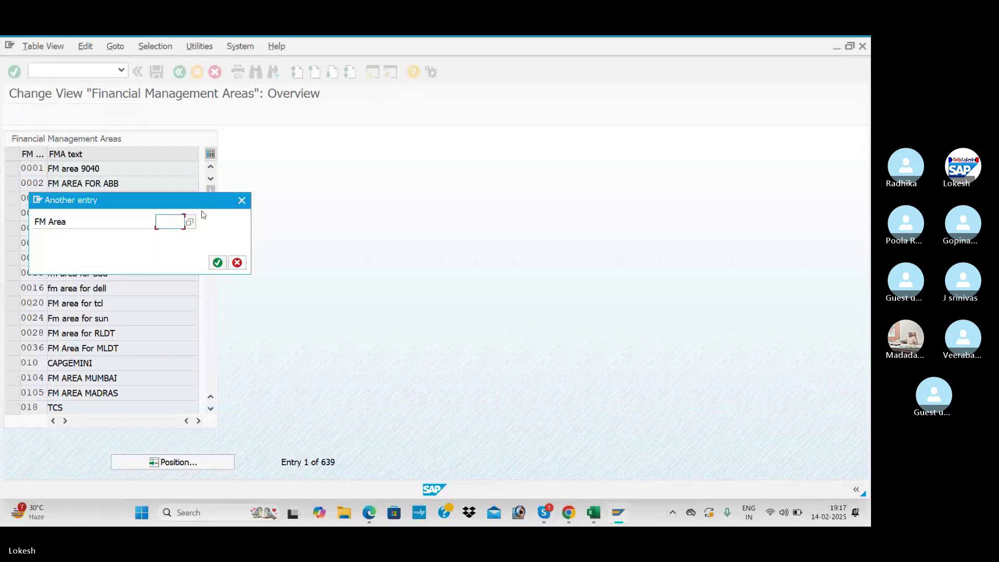
pyautogui.hotkey('alt', 'Tab')
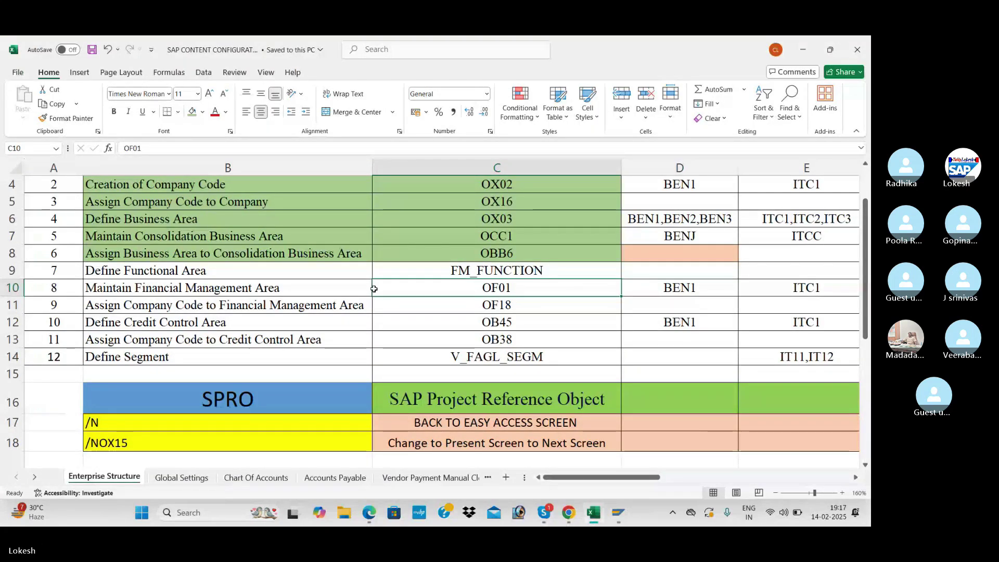
pyautogui.hotkey('alt', 'Tab')
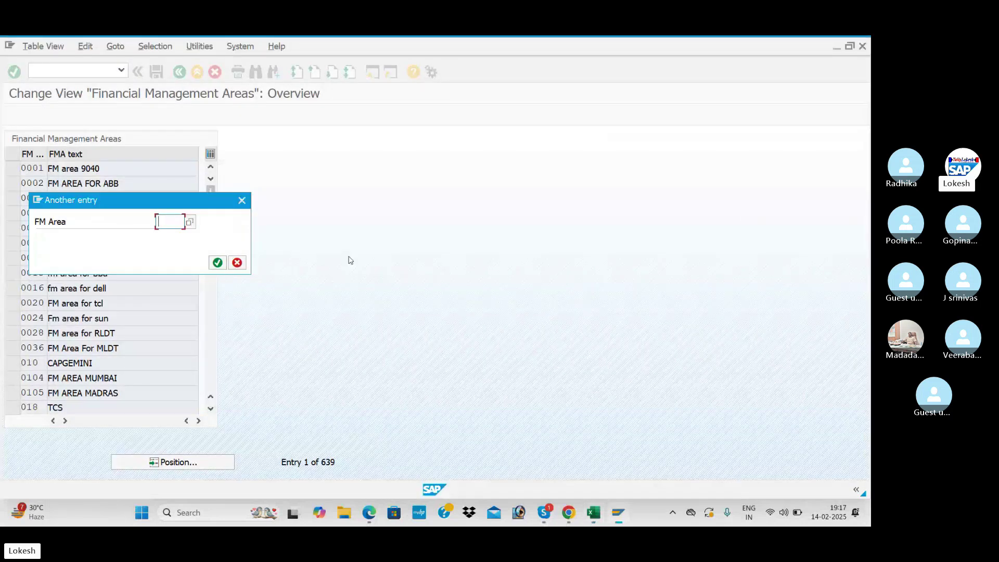
pyautogui.write('BEN1')
pyautogui.press('Return')
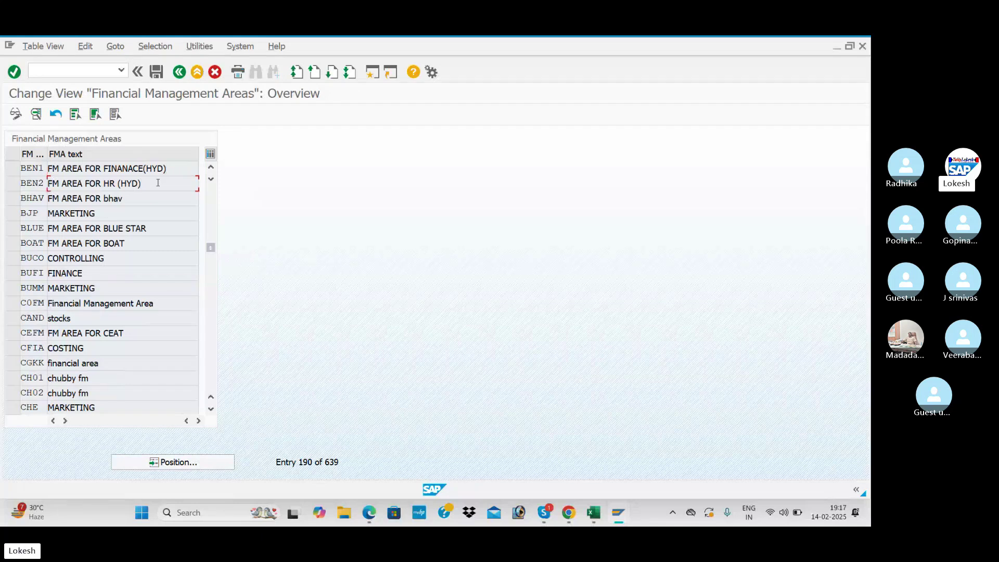
pyautogui.hotkey('alt', 'Tab')
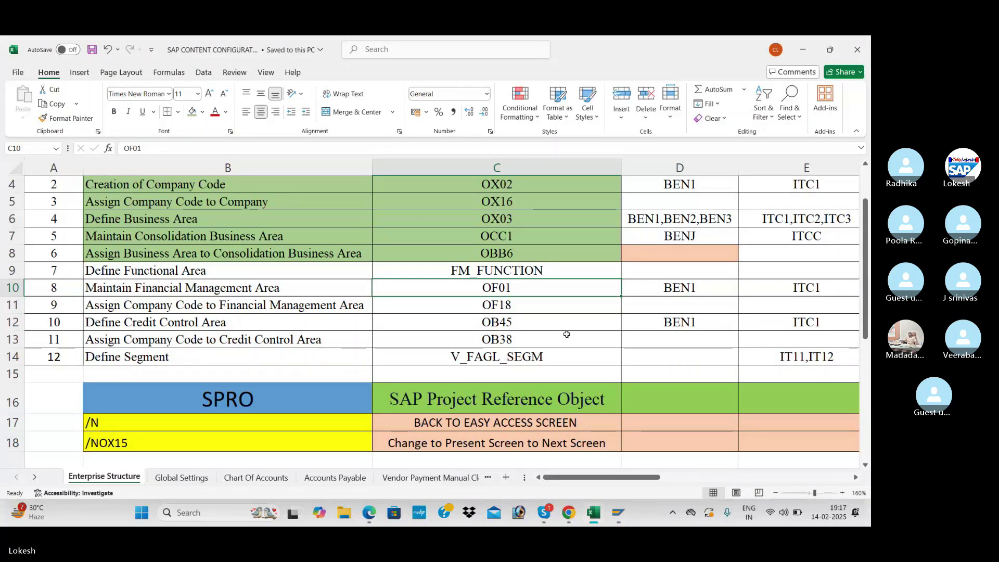
pyautogui.click(525, 305)
pyautogui.hotkey('alt', 'Tab')
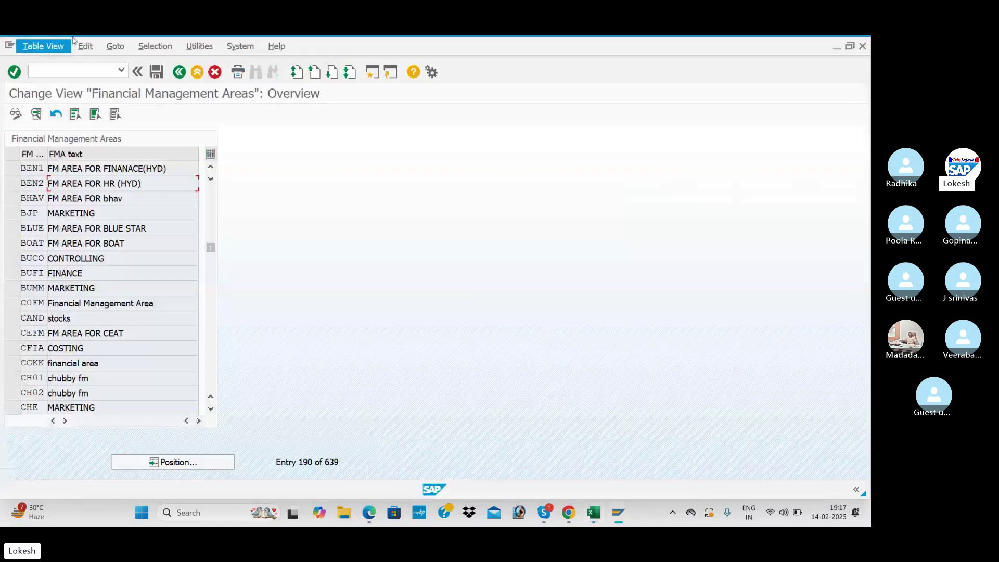
pyautogui.write('/NOF')
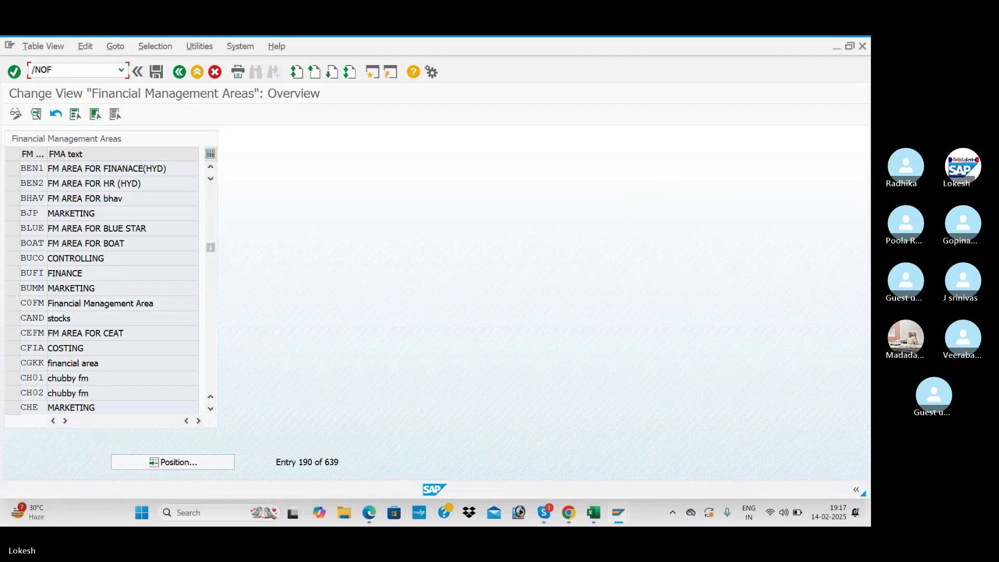
pyautogui.hotkey('alt', 'Tab')
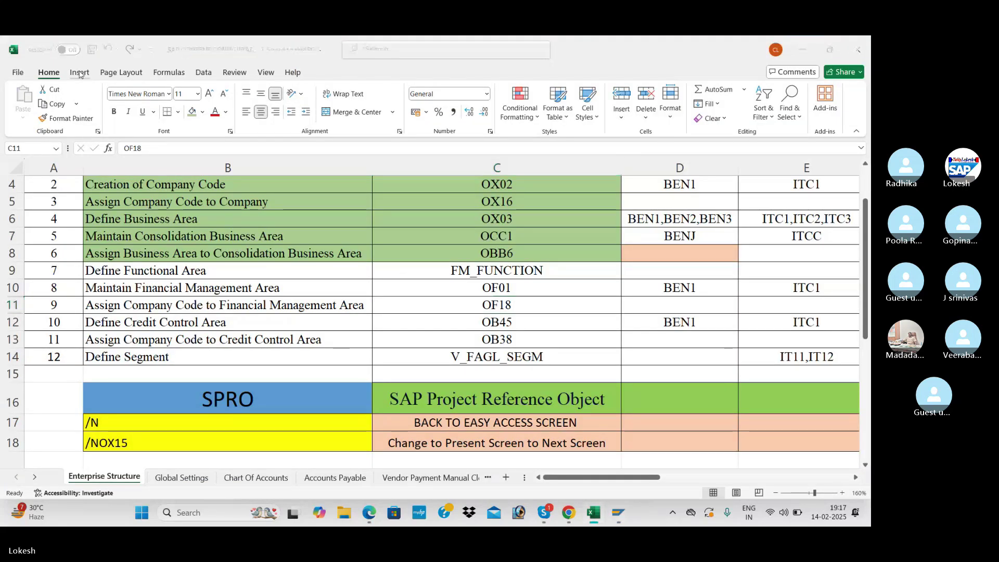
pyautogui.hotkey('alt', 'Tab')
pyautogui.write('18')
pyautogui.press('Return')
# - Run /NOF18, position the list at company code BEN1, and check its FM area BEN1 and description
pyautogui.click(79, 71)
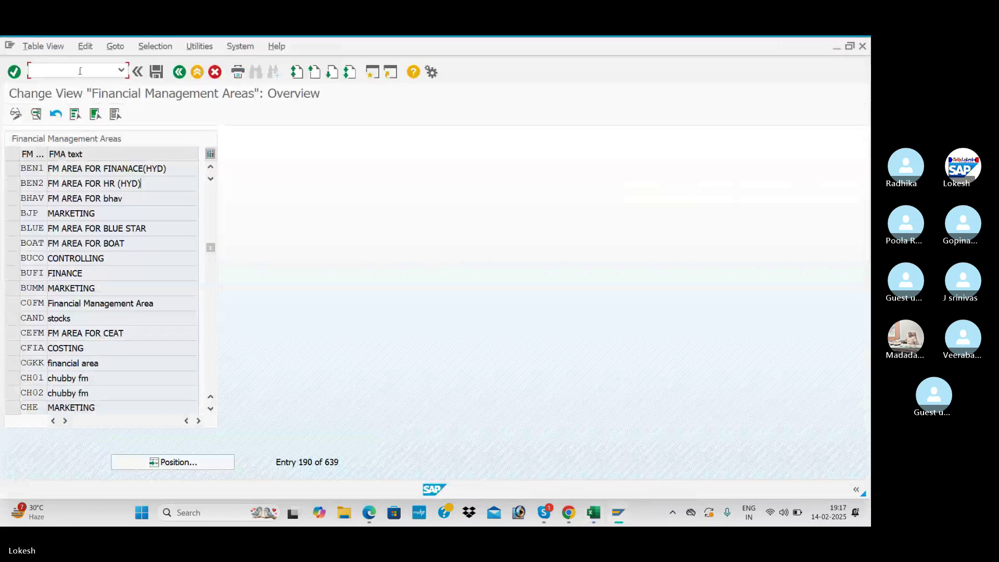
pyautogui.write('/NOF18')
pyautogui.press('Return')
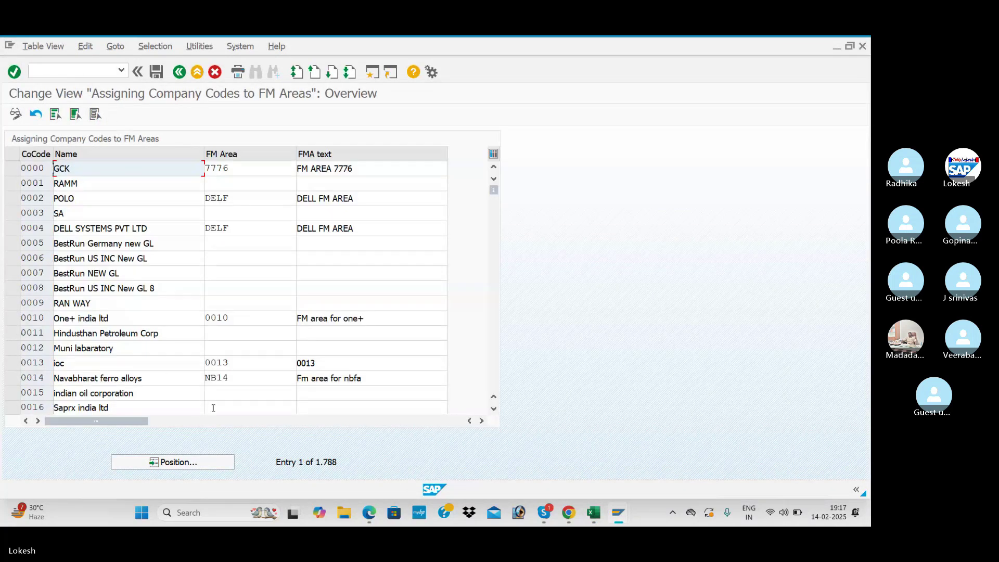
pyautogui.click(172, 462)
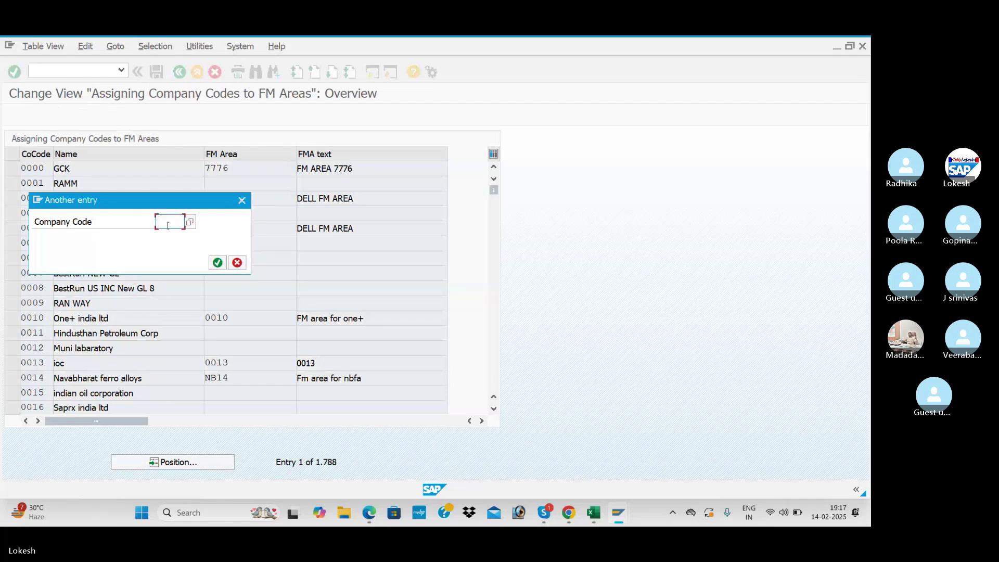
pyautogui.write('BEN1')
pyautogui.press('Return')
pyautogui.click(234, 166)
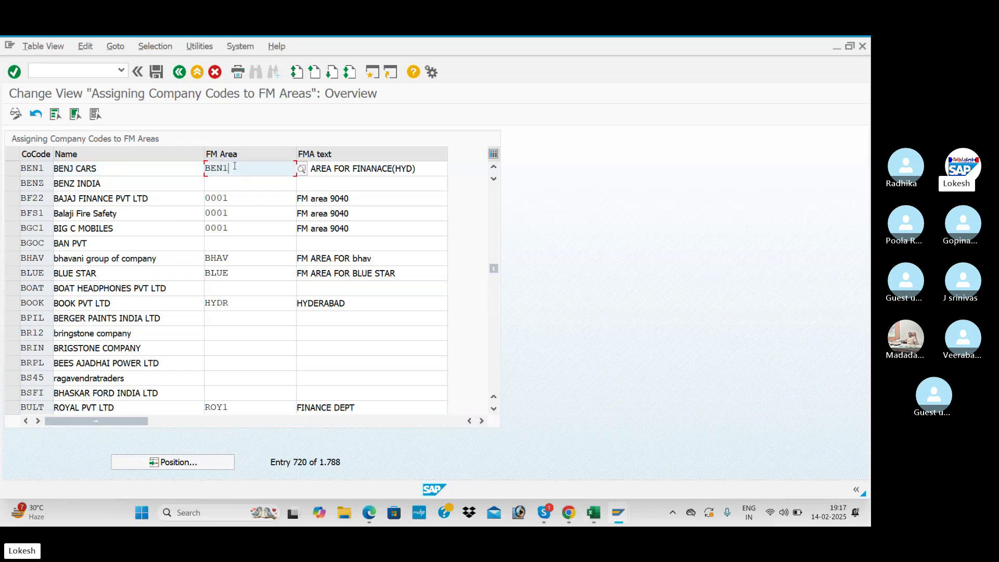
pyautogui.click(354, 169)
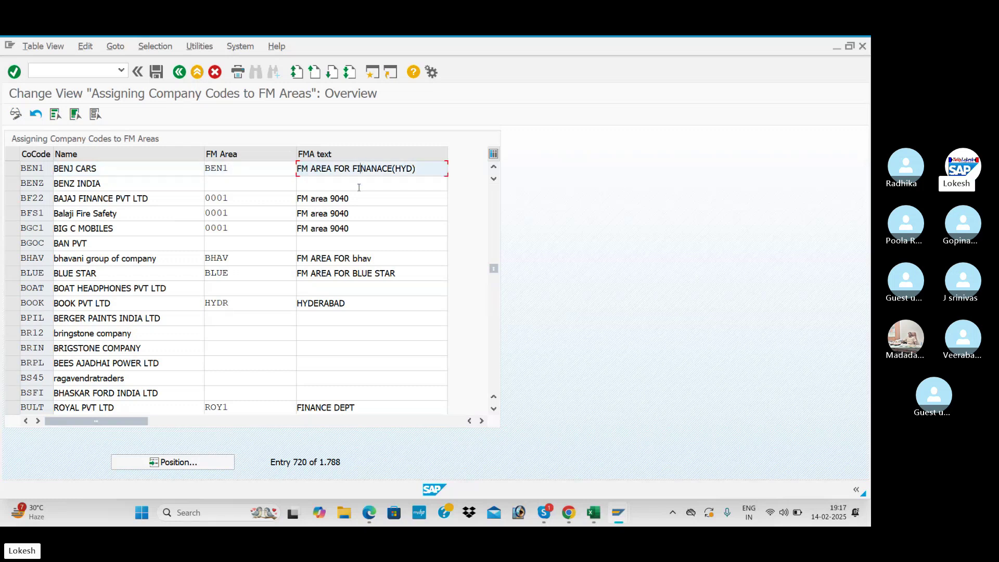
# - Look up the next transaction code, OB45, in the configuration workbook and begin entering it
pyautogui.hotkey('alt', 'Tab')
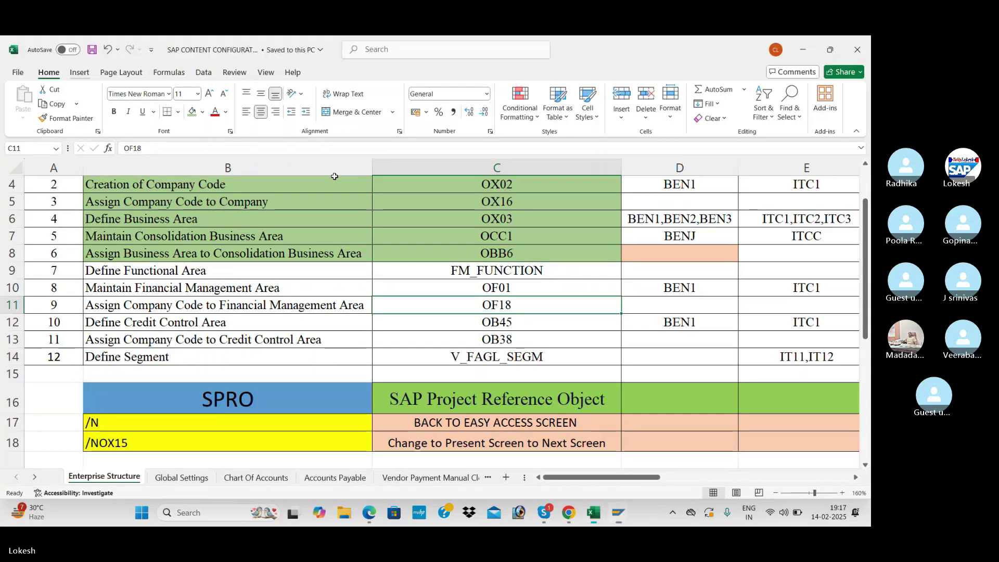
pyautogui.click(522, 326)
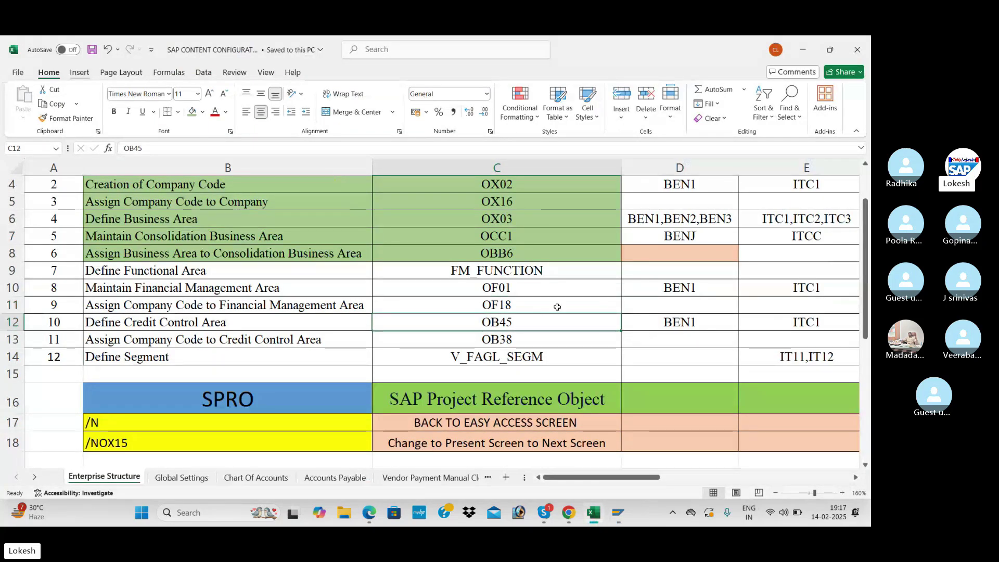
pyautogui.hotkey('alt', 'Tab')
pyautogui.click(59, 71)
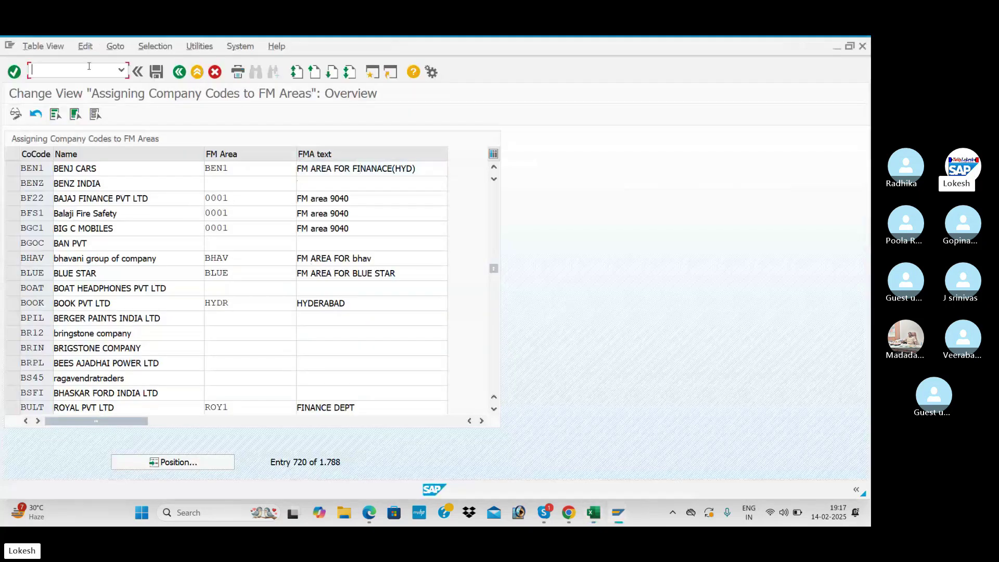
pyautogui.write('/NOB45')
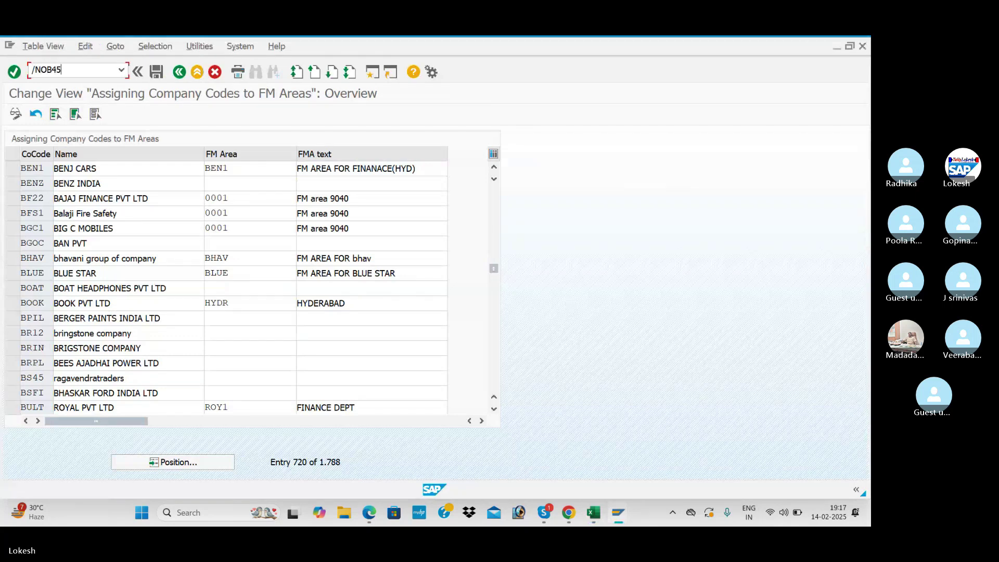
# - Open the OB45 credit control areas list positioned at credit control area BEN1
pyautogui.press('Return')
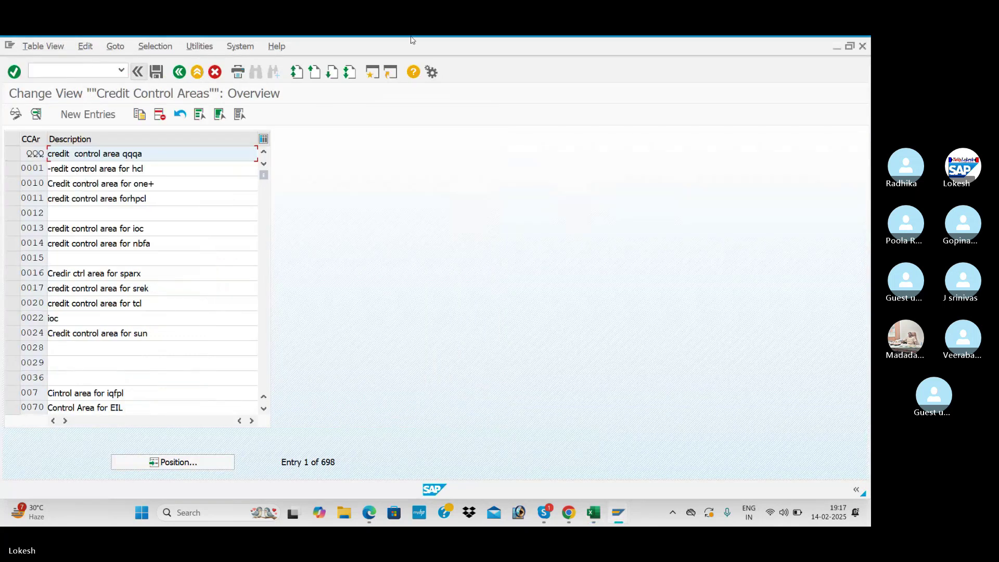
pyautogui.click(227, 462)
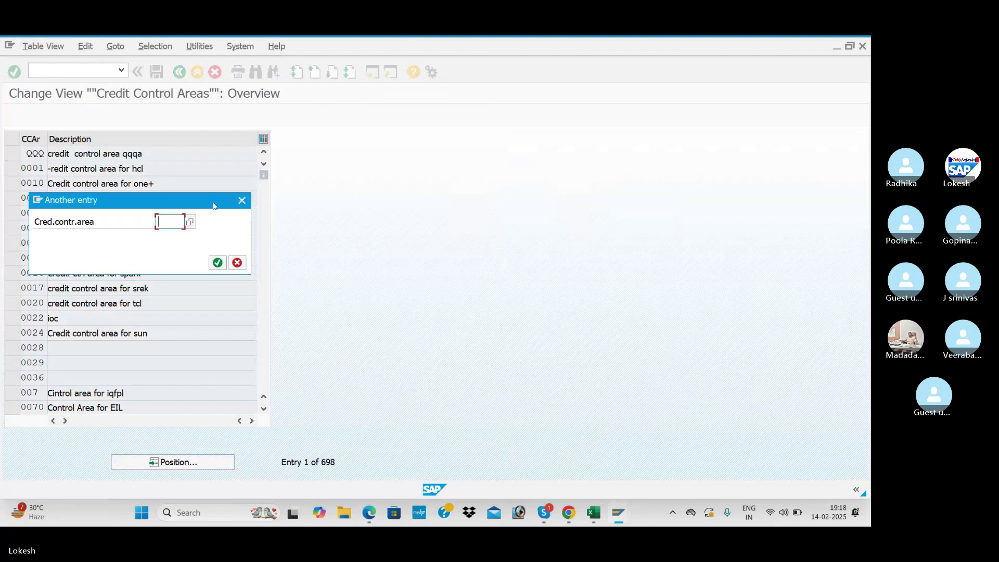
pyautogui.write('BEN1')
pyautogui.press('Return')
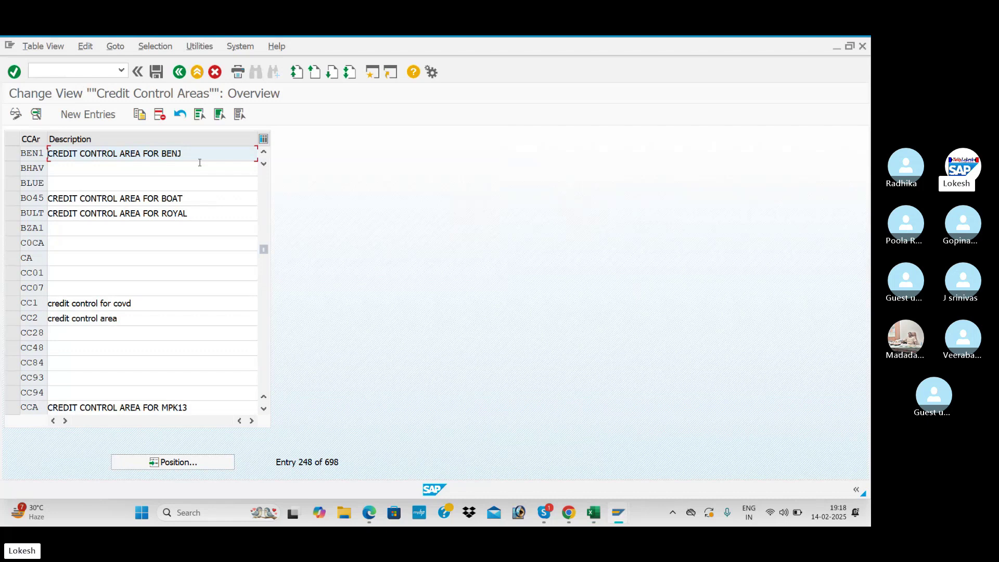
# - Look up OB38 in the configuration workbook and run /NOB38 for company code to credit control area assignments
pyautogui.hotkey('alt', 'Tab')
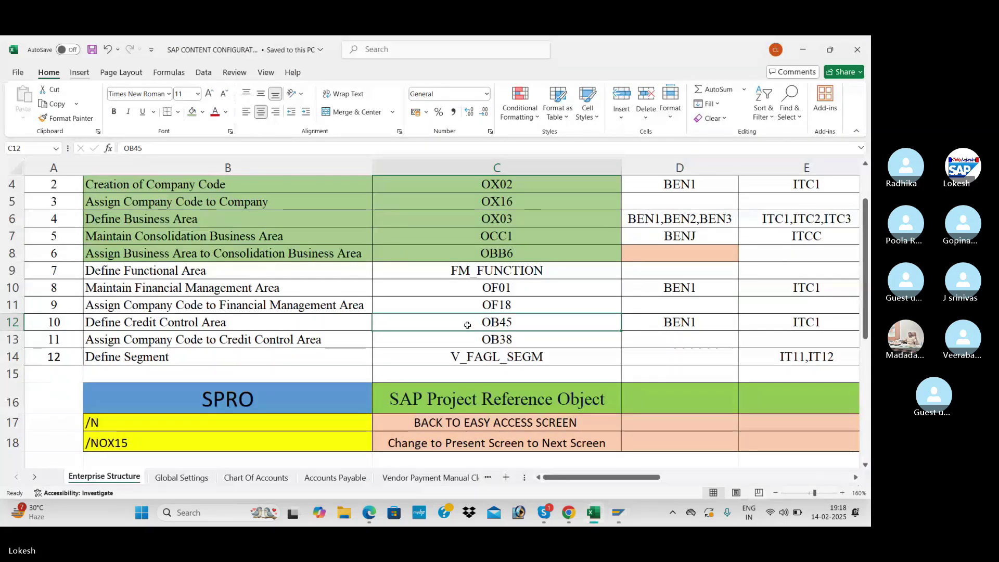
pyautogui.click(525, 343)
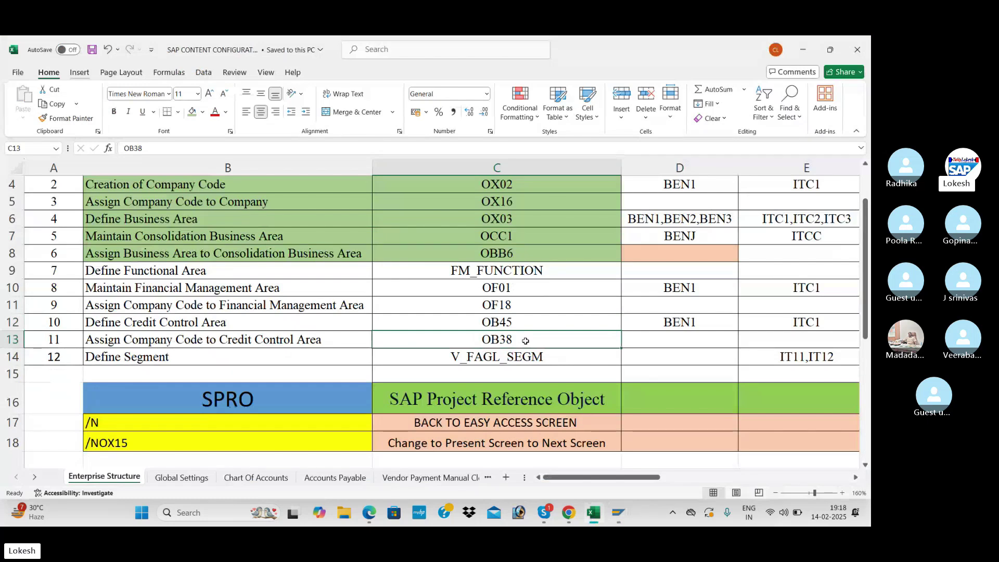
pyautogui.hotkey('alt', 'Tab')
pyautogui.click(86, 67)
pyautogui.write('/NOB38')
pyautogui.press('Return')
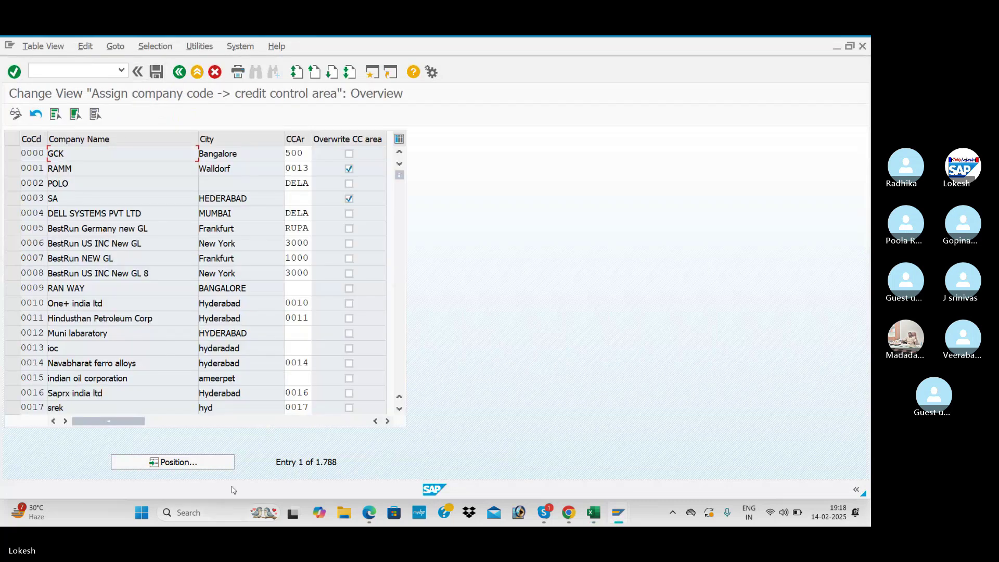
# - Position the OB38 list at company code BEN1 to check its credit control area BEN1
pyautogui.click(208, 465)
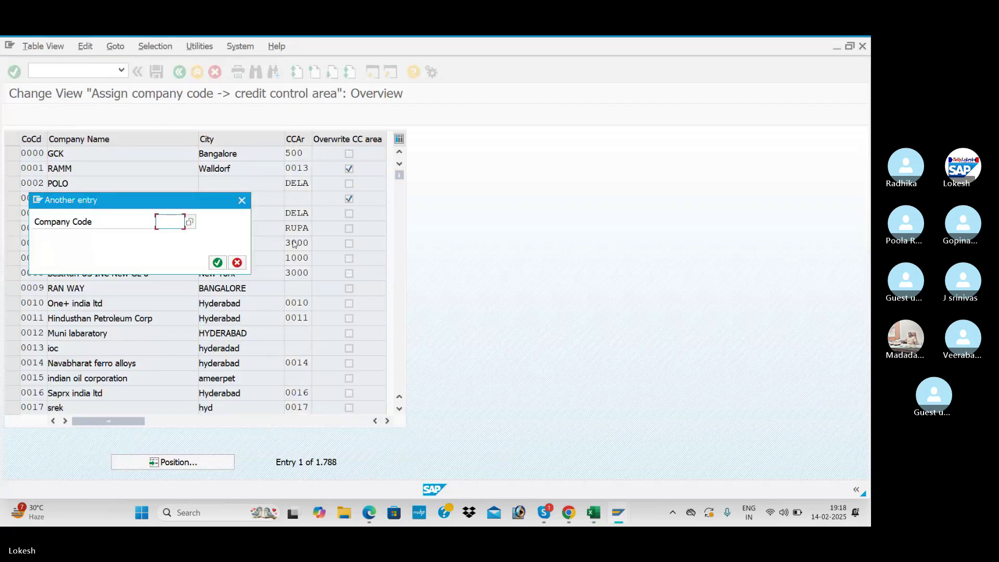
pyautogui.write('DEM1')
pyautogui.press('Return')
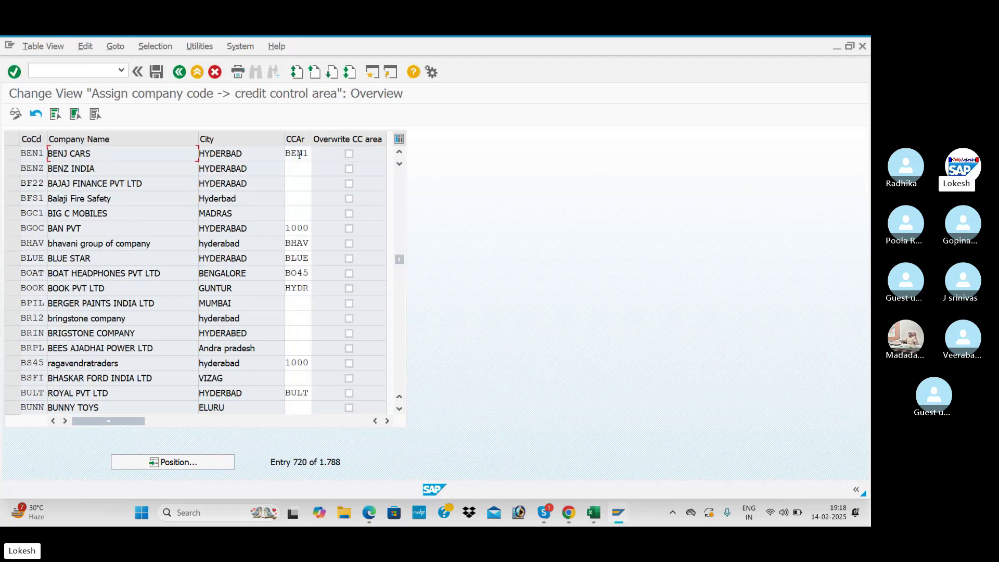
# - Copy transaction V_FAGL_SEGM from the configuration workbook and run it with /n in SAP
pyautogui.hotkey('alt', 'Tab')
pyautogui.click(520, 359)
pyautogui.hotkey('ctrl', 'c')
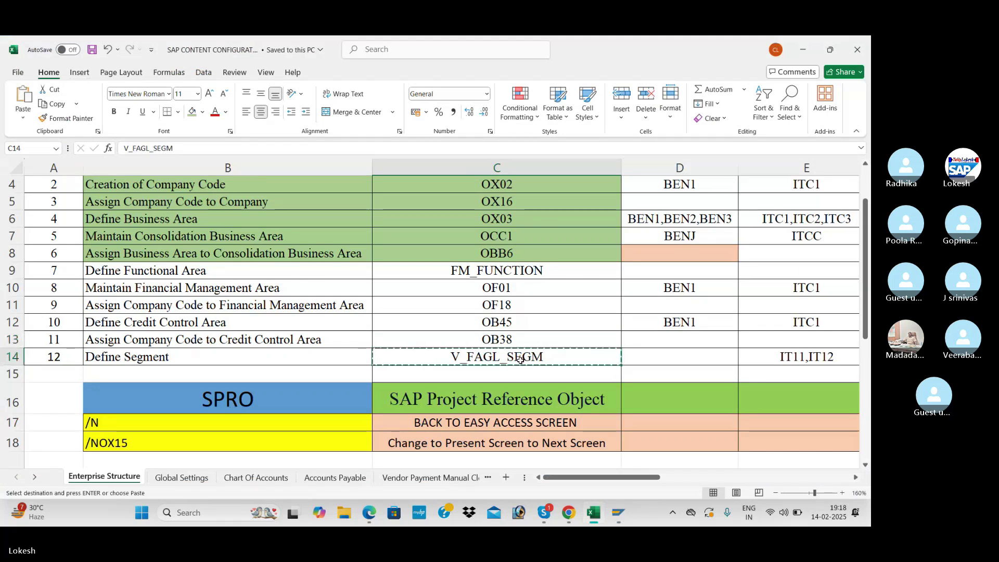
pyautogui.hotkey('alt', 'Tab')
pyautogui.write('/n')
pyautogui.hotkey('ctrl', 'v')
pyautogui.press('Return')
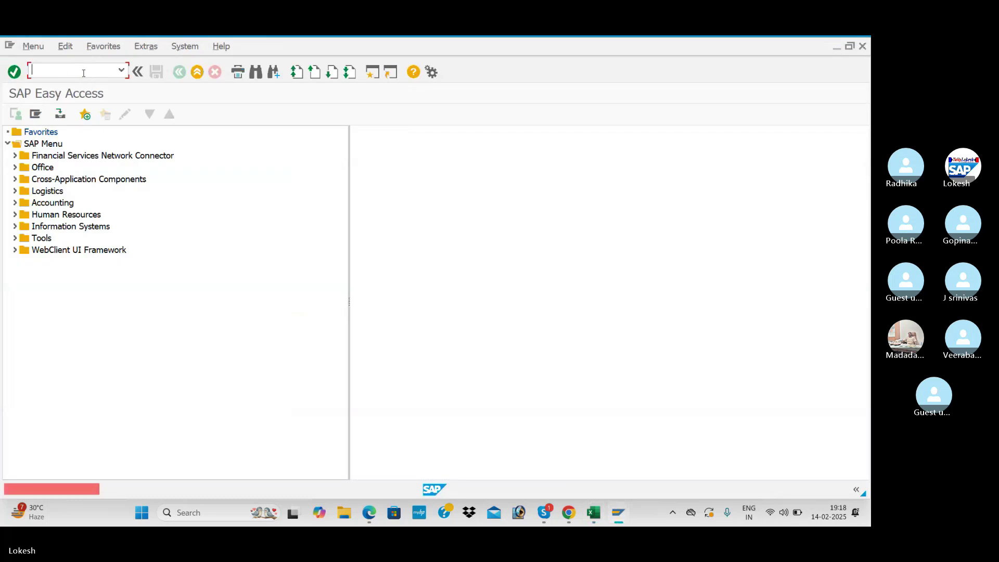
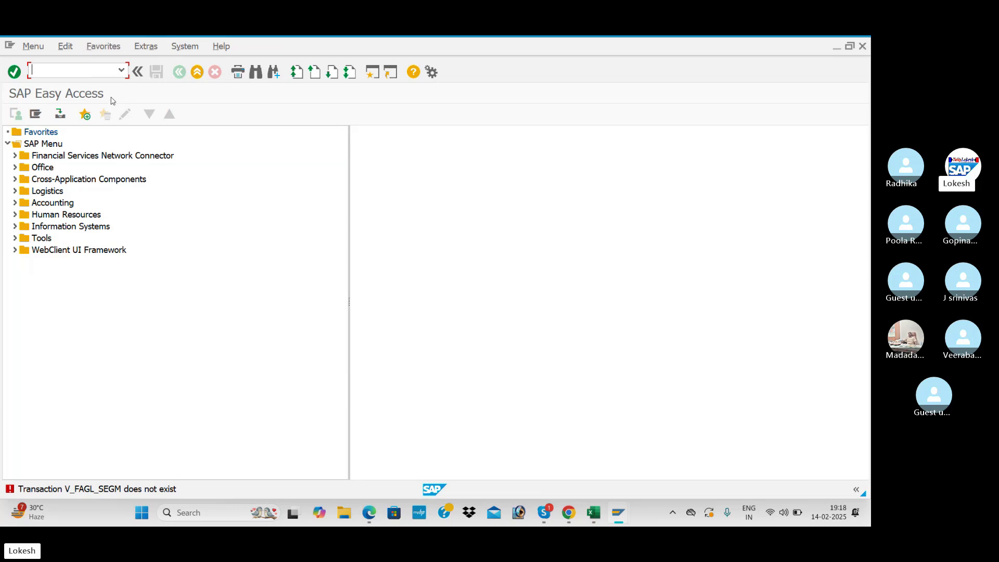
# - Check the OF01 code in Excel cell C10, then return to SAP Easy Access
pyautogui.hotkey('alt', 'Tab')
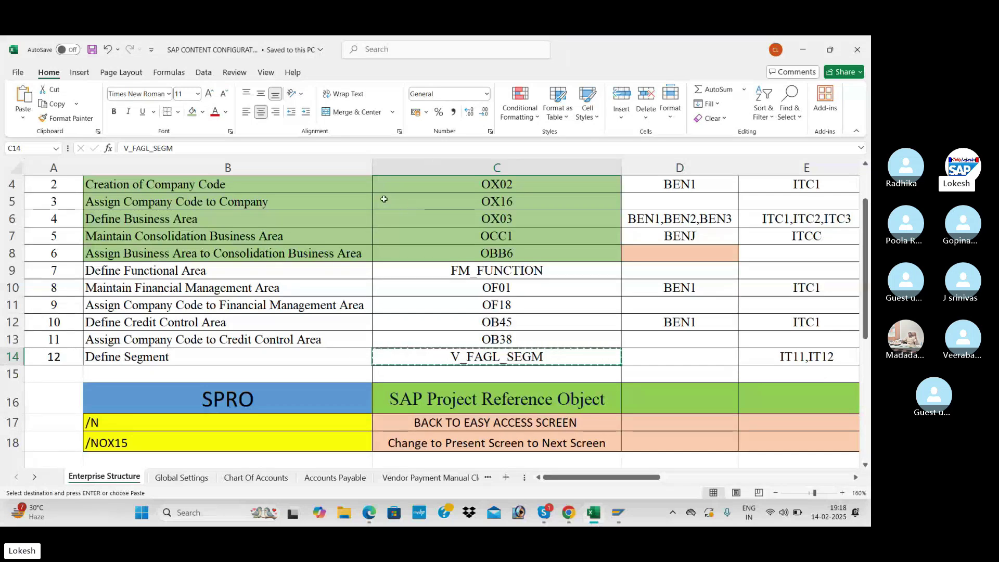
pyautogui.click(434, 292)
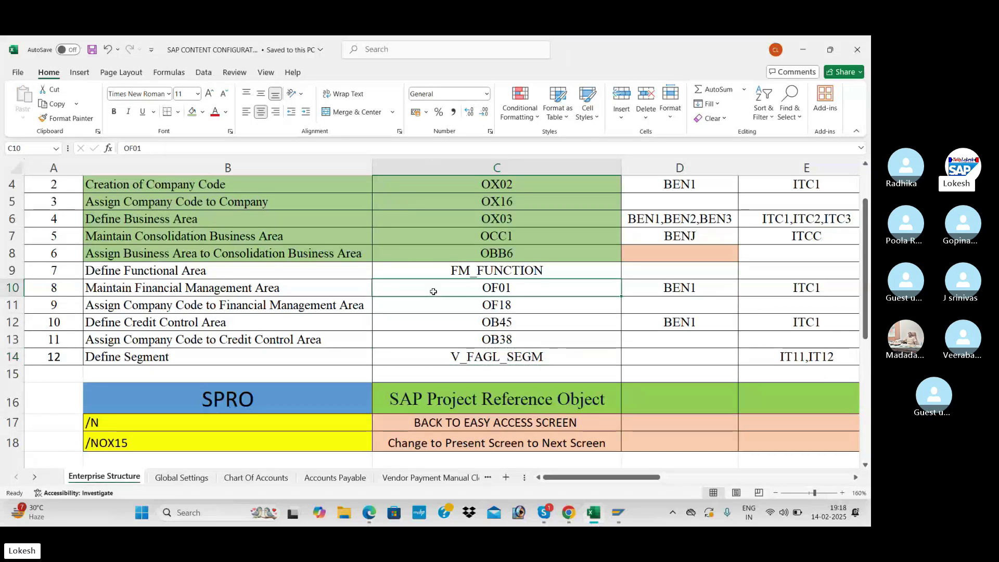
pyautogui.hotkey('alt', 'Tab')
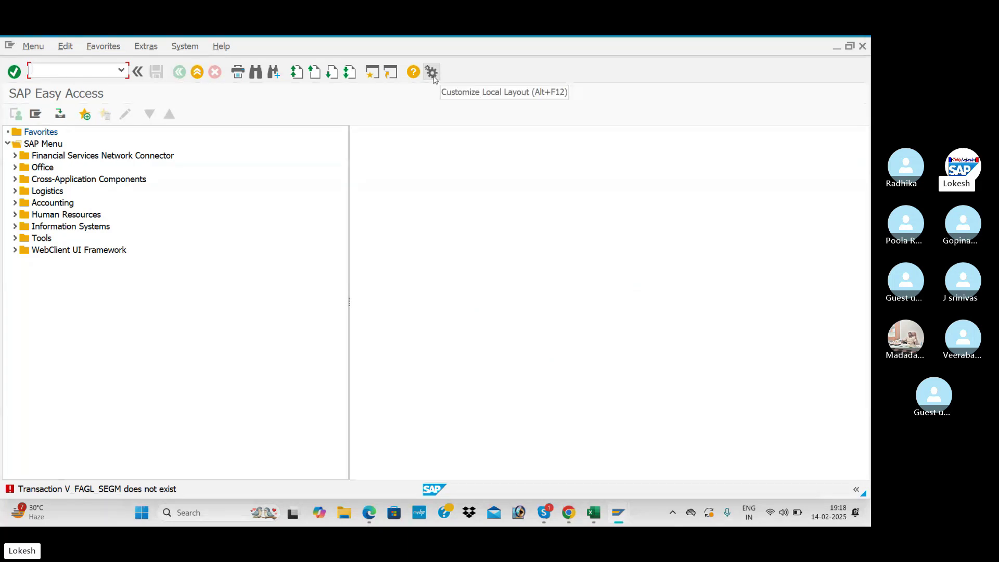
# - Enlarge the SAP GUI monospaced and proportional fonts from 14 to size 20 and apply
pyautogui.click(432, 73)
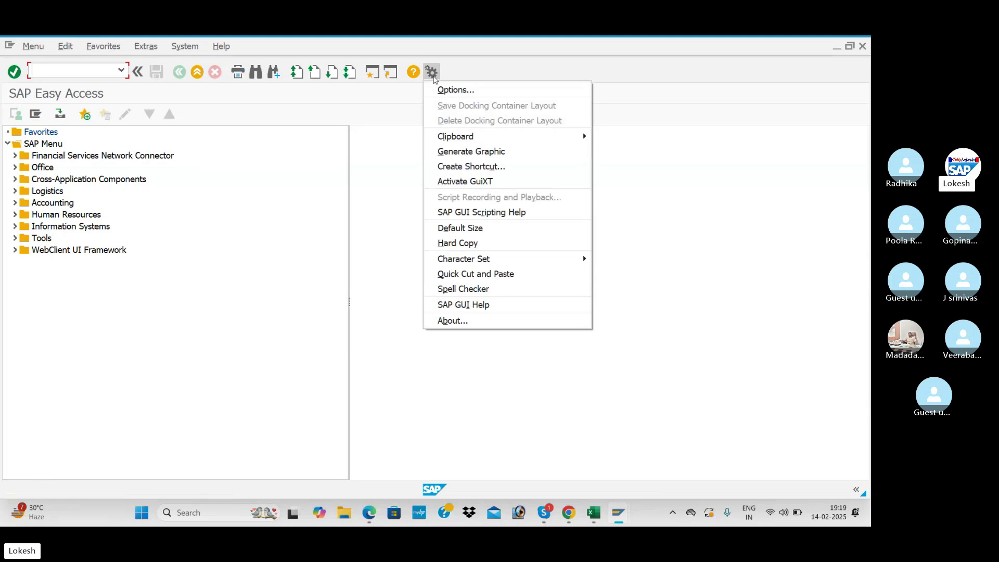
pyautogui.click(451, 90)
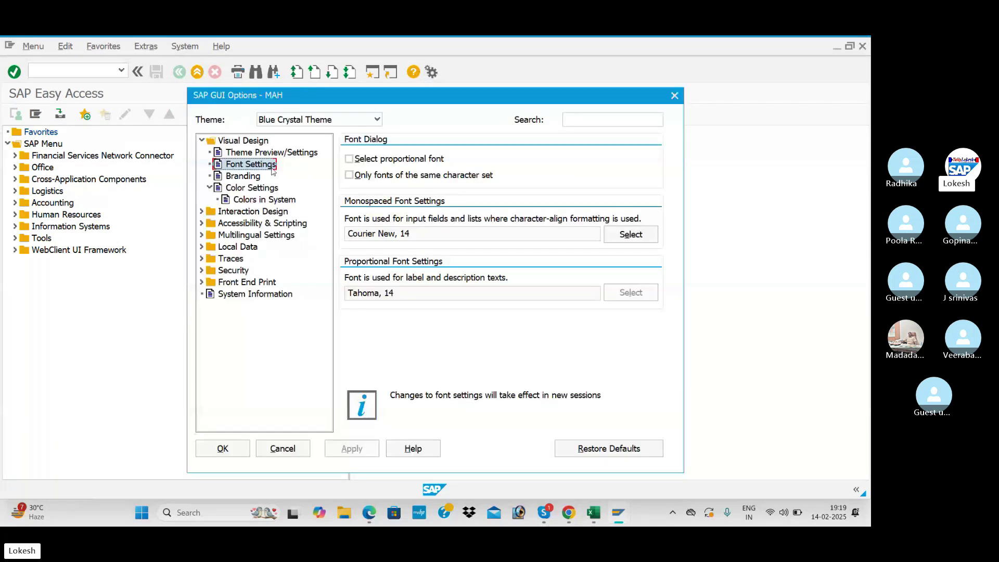
pyautogui.click(640, 235)
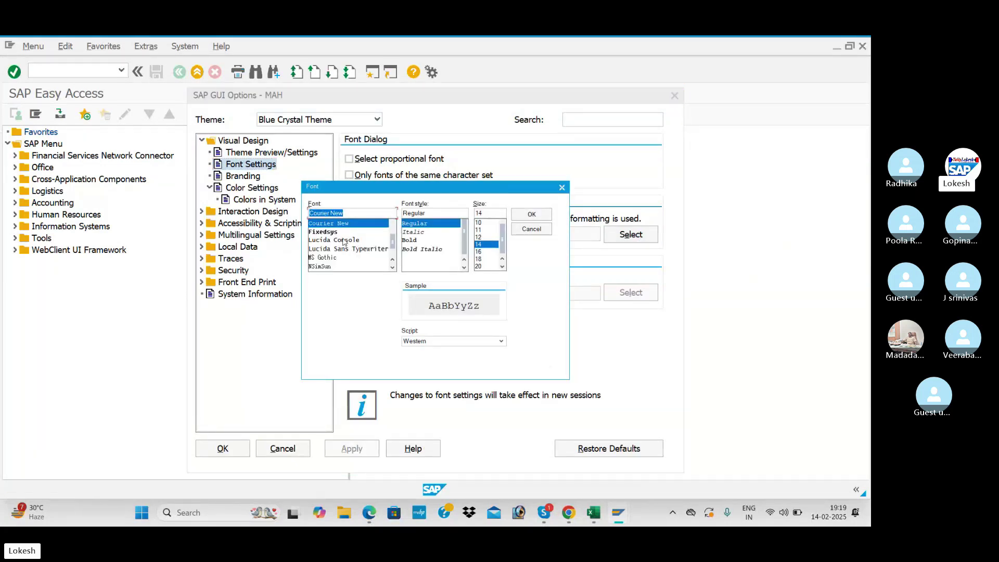
pyautogui.moveTo(522, 187); pyautogui.dragTo(719, 225)
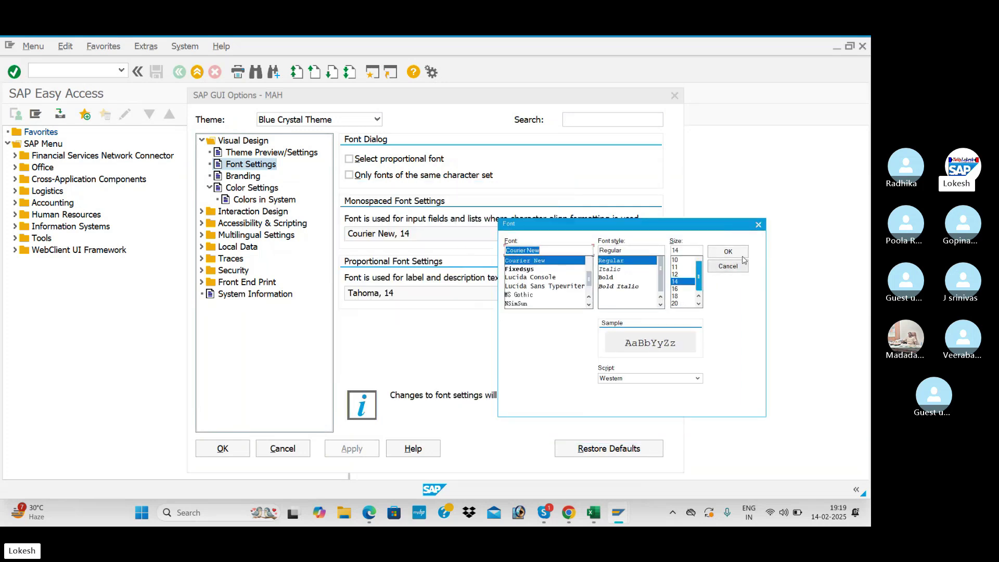
pyautogui.click(758, 225)
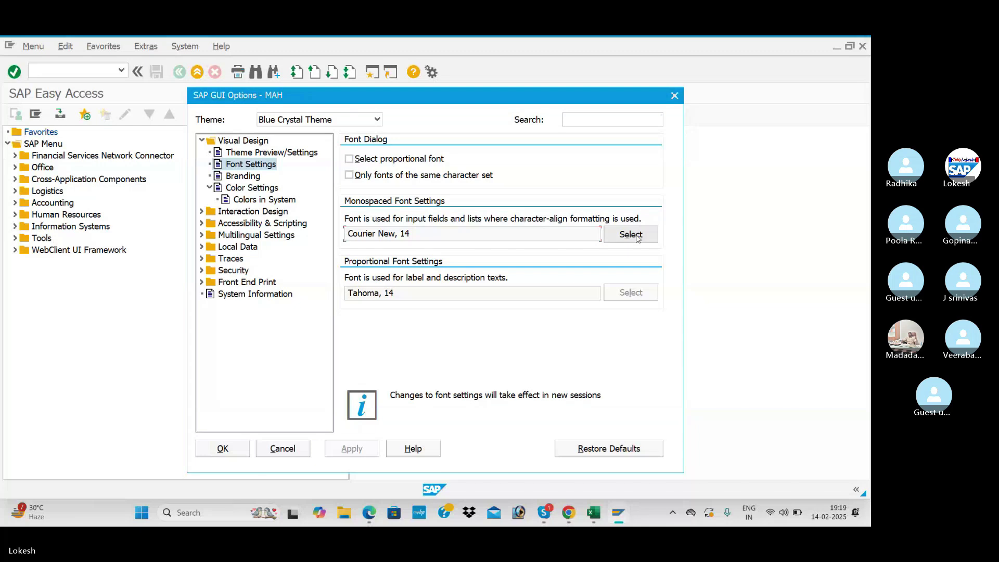
pyautogui.click(638, 237)
pyautogui.click(531, 216)
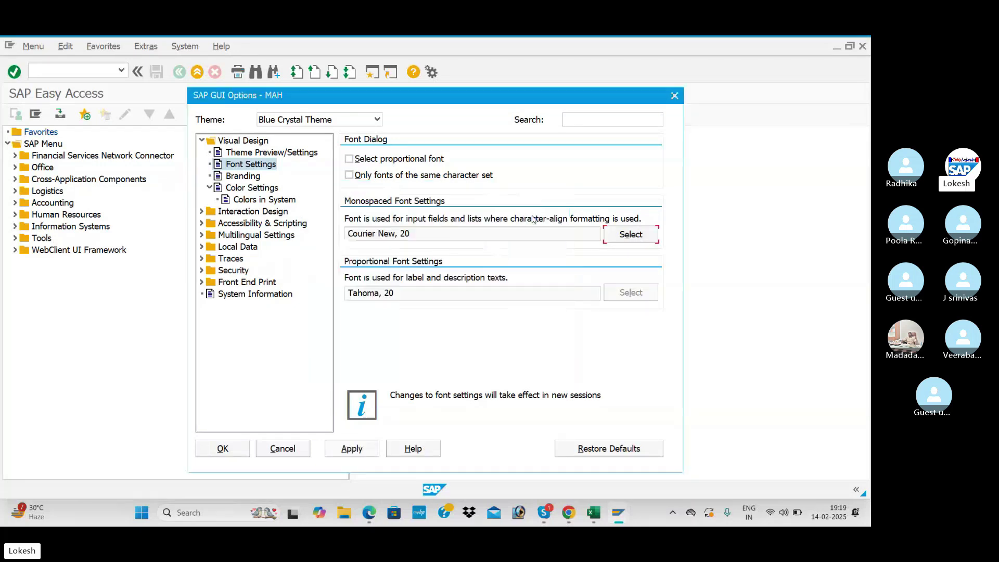
pyautogui.click(336, 450)
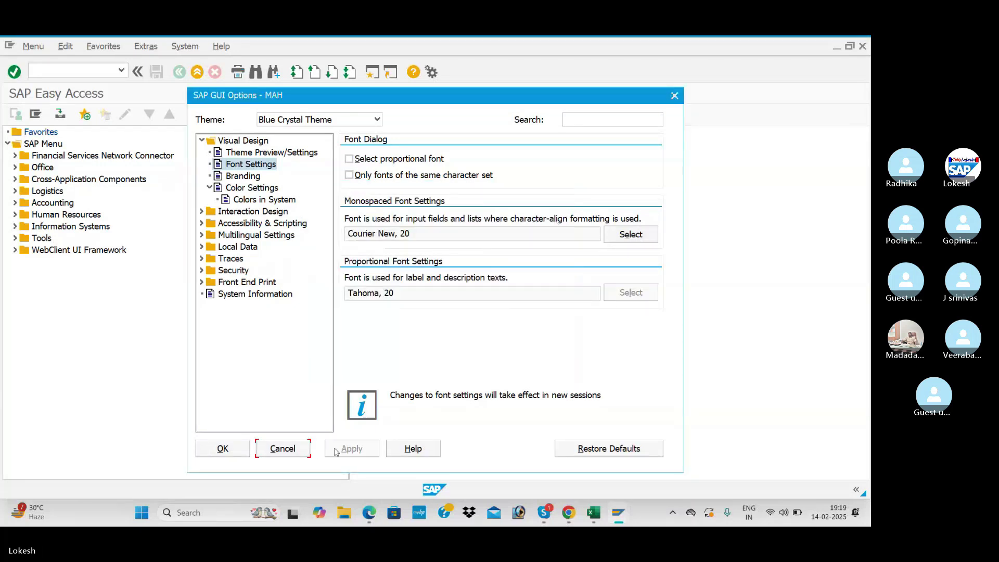
pyautogui.click(232, 453)
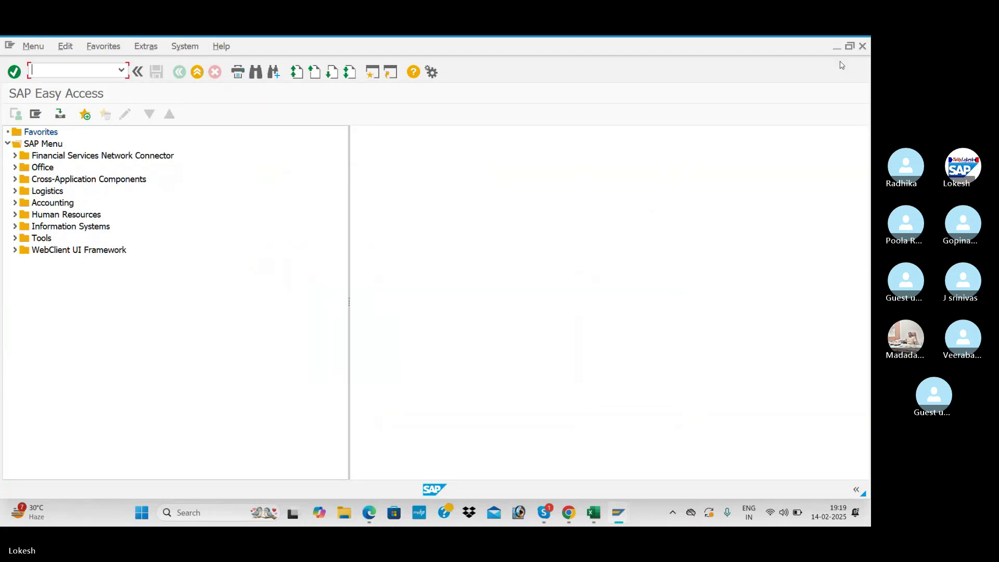
# - Close the SAP Easy Access window and start logging off the session
pyautogui.click(862, 47)
pyautogui.moveTo(618, 512)
pyautogui.click(644, 469)
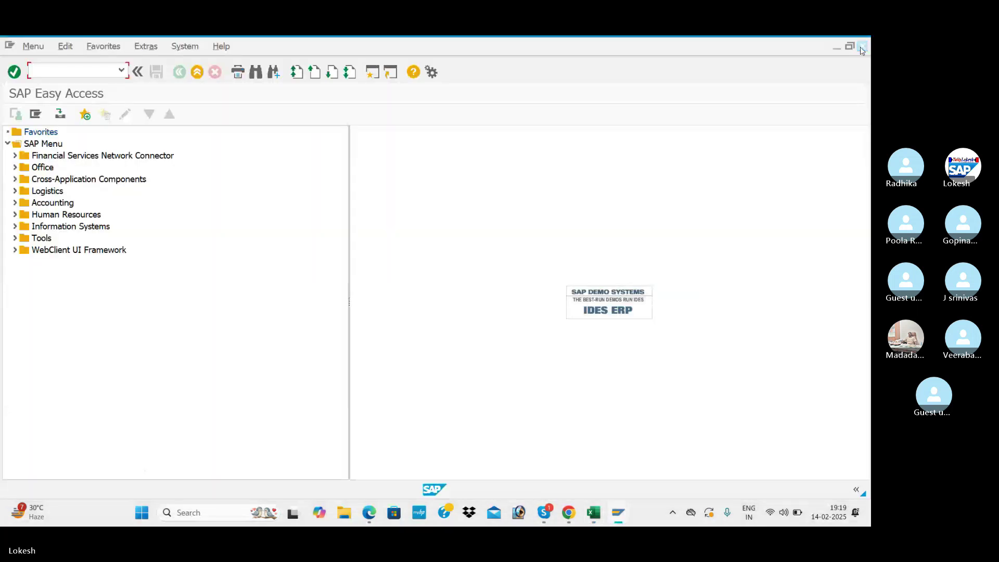
pyautogui.click(143, 286)
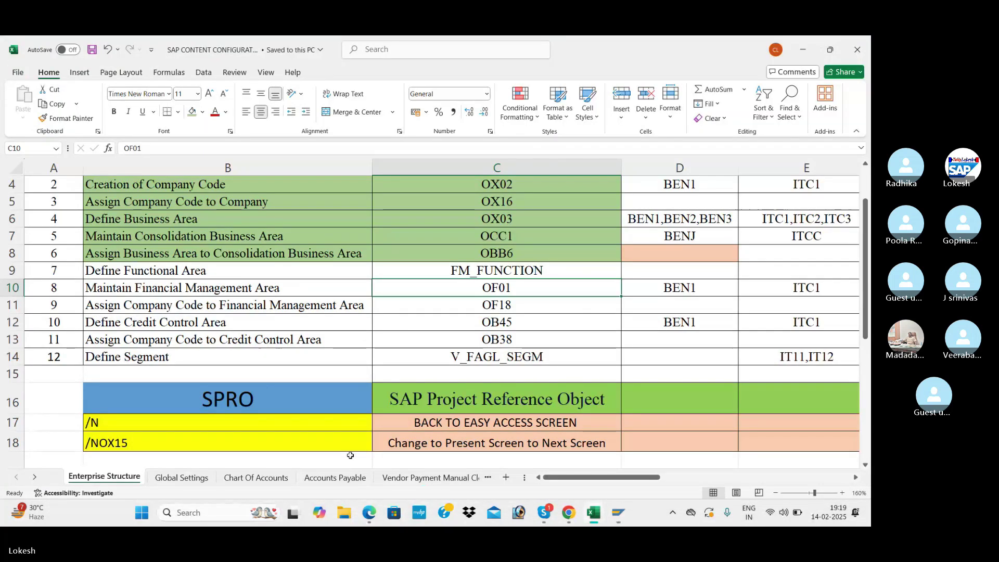
# - Confirm log-off, then log back on to SAP Fic client 800 with user name and password
pyautogui.click(619, 514)
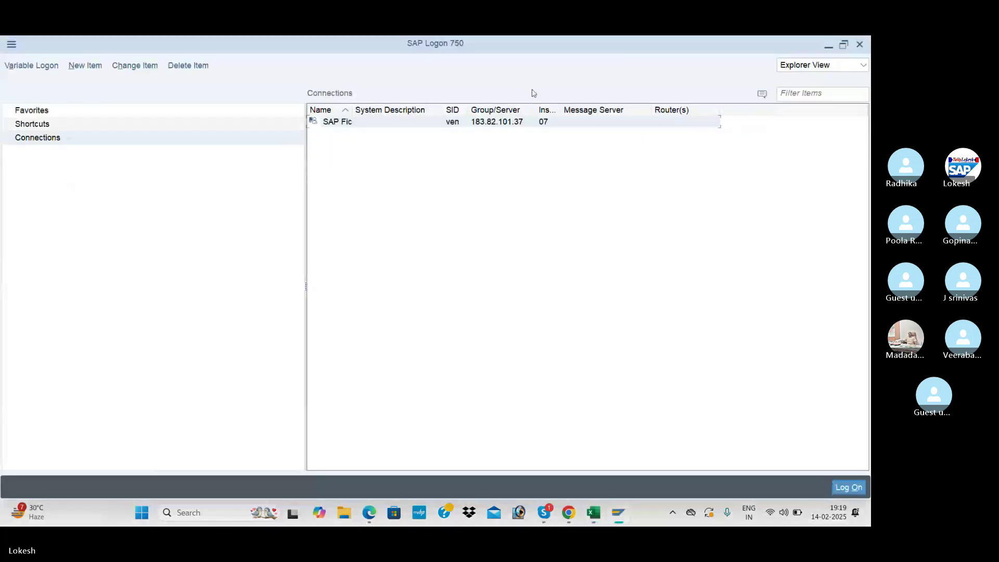
pyautogui.doubleClick(521, 123)
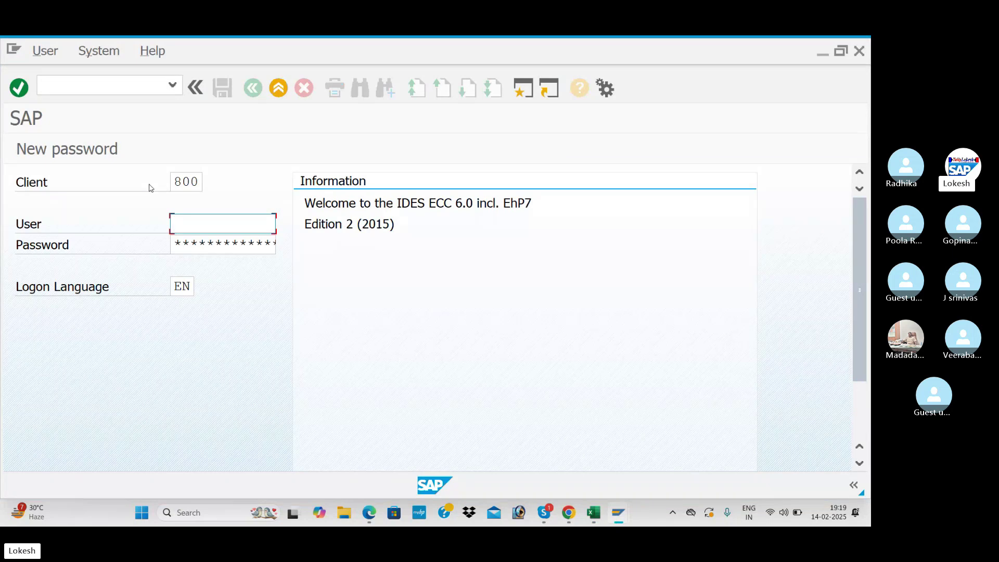
pyautogui.write('FIUSER42')
pyautogui.press('Tab')
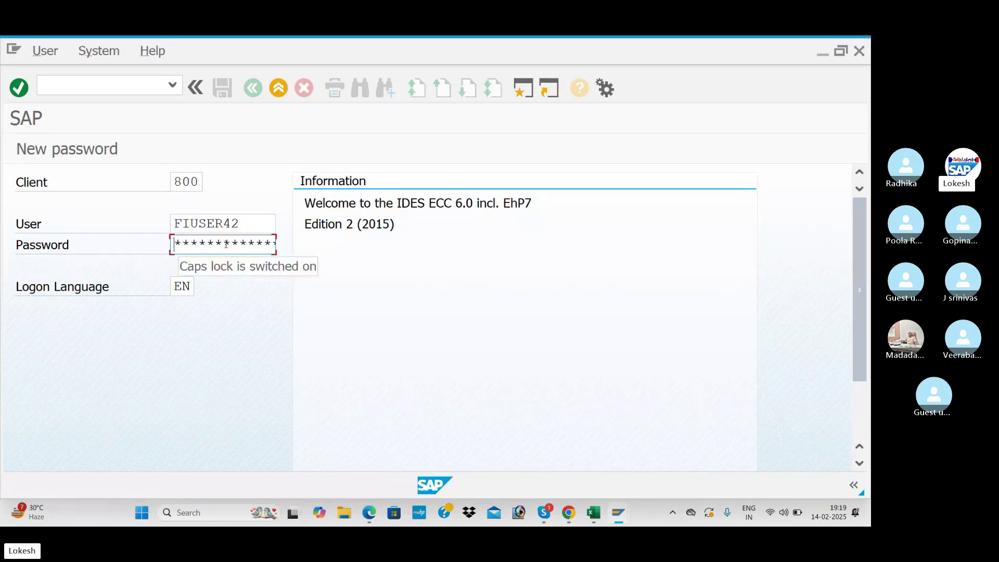
pyautogui.write('*')
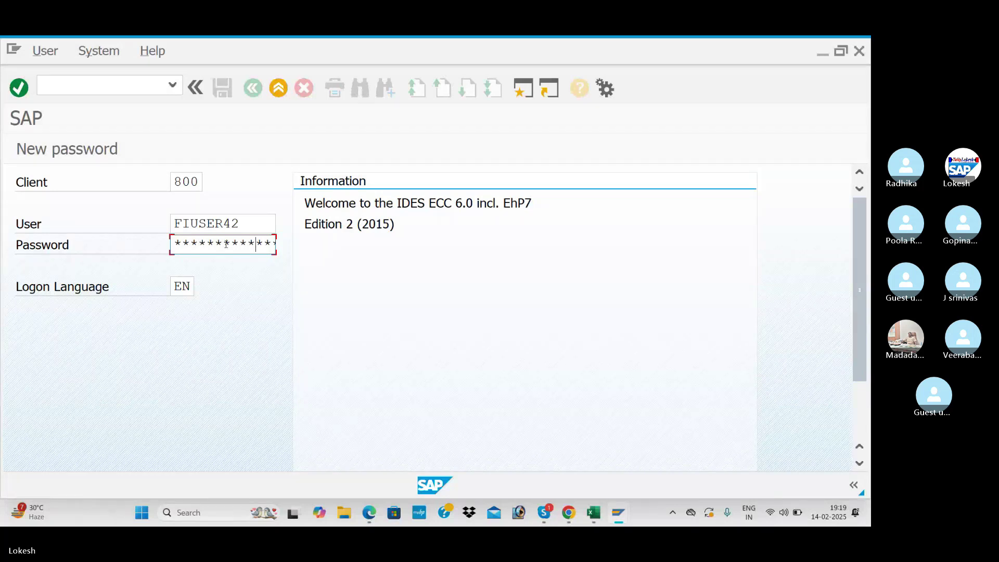
pyautogui.press('Return')
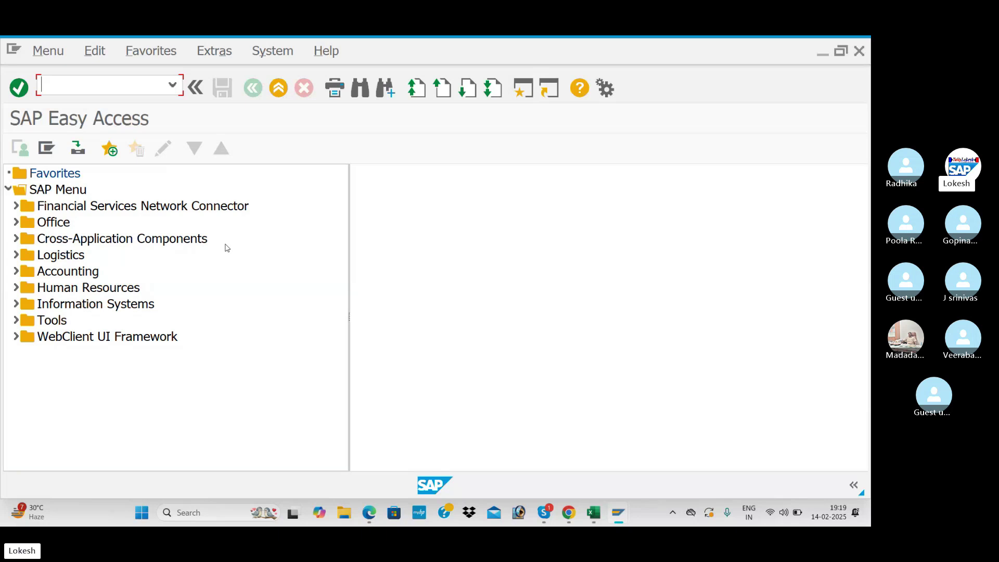
pyautogui.click(604, 90)
# - Set the SAP GUI monospaced font back to Courier New 14 and close the options
pyautogui.click(623, 111)
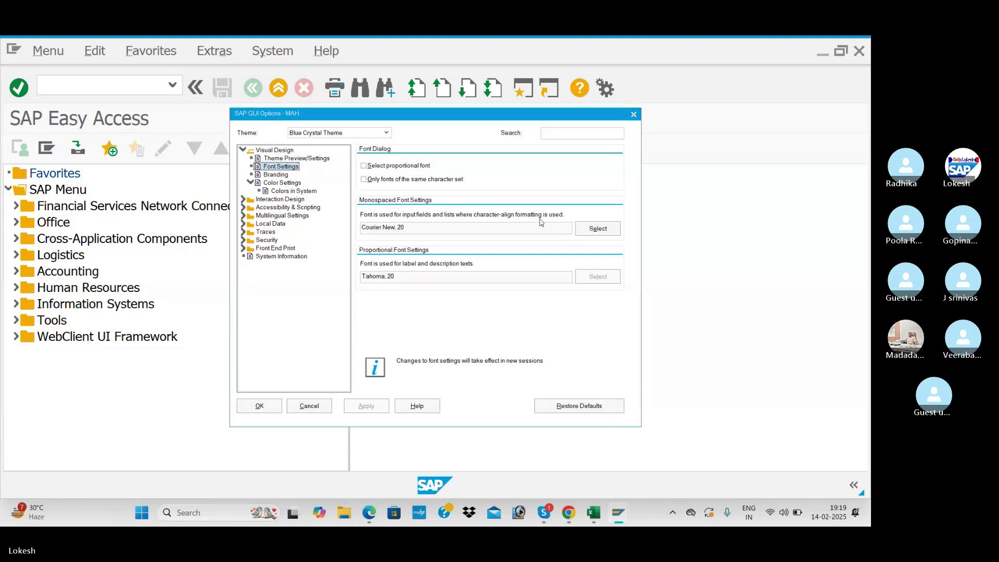
pyautogui.click(598, 228)
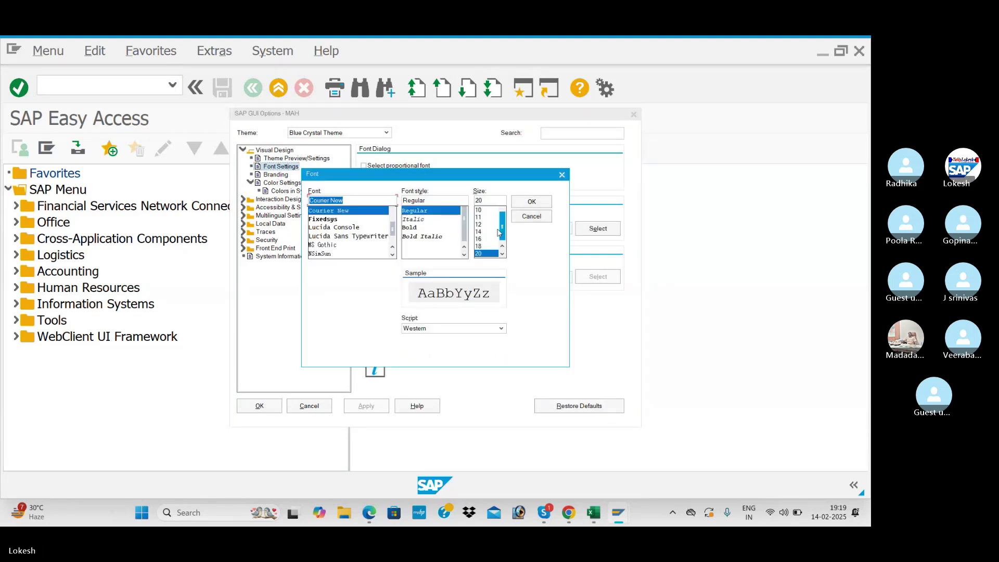
pyautogui.click(479, 231)
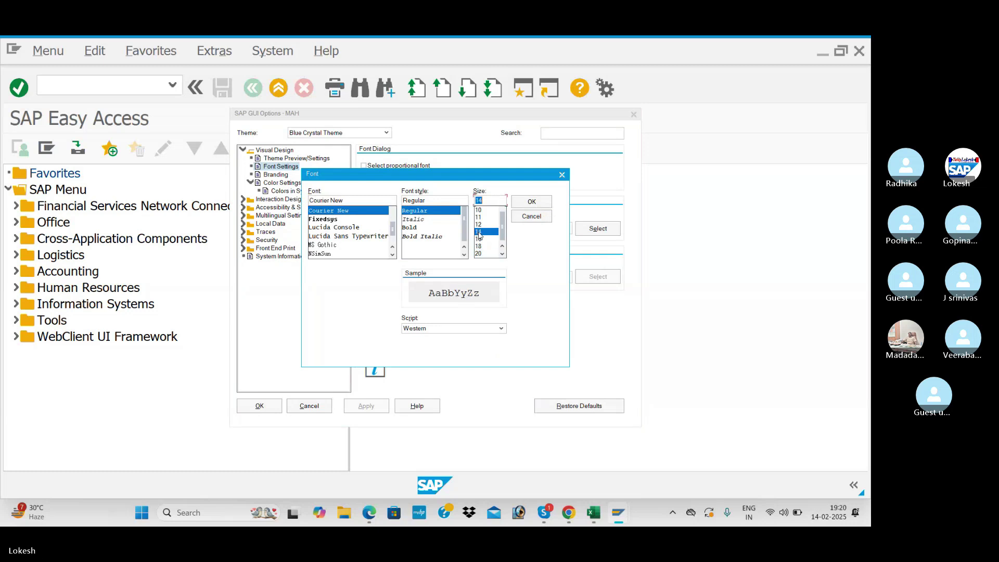
pyautogui.click(531, 203)
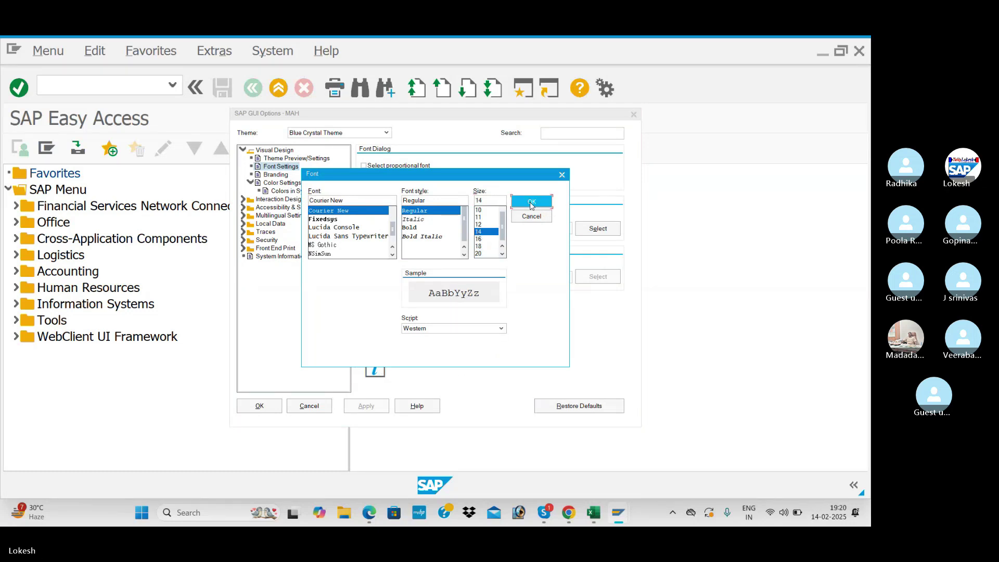
pyautogui.click(259, 407)
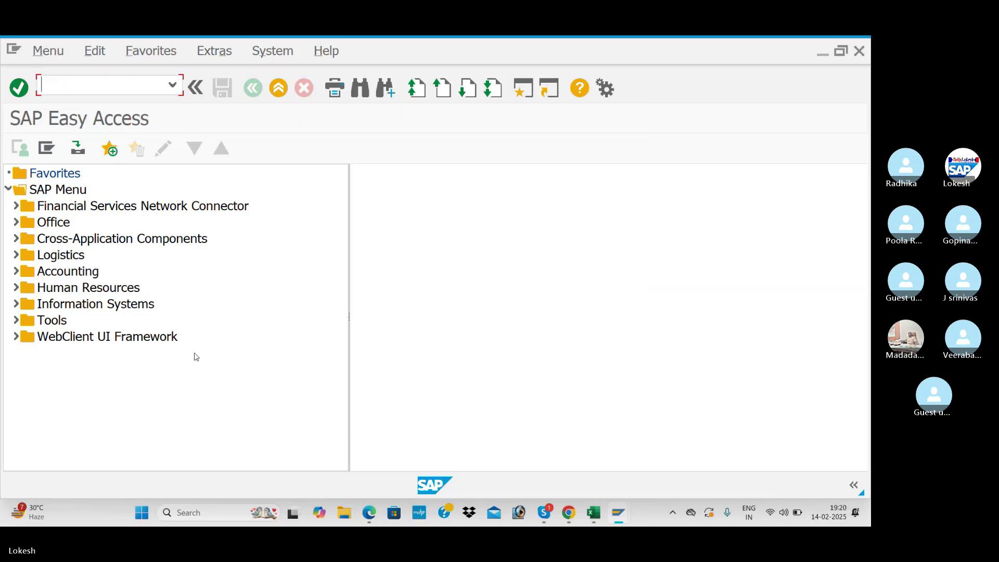
# - Log off, then log back on to SAP Fic using the saved user name
pyautogui.click(859, 51)
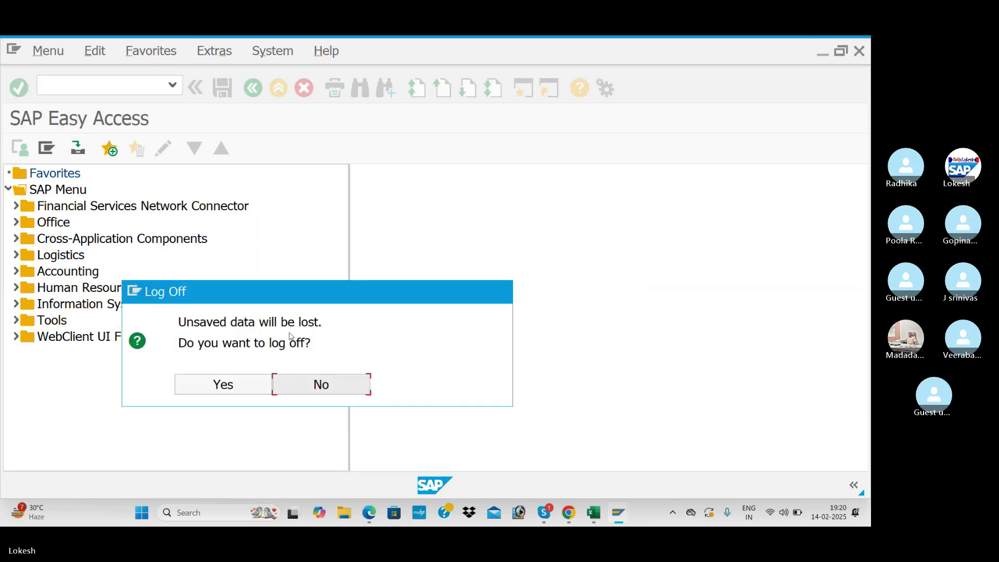
pyautogui.click(242, 376)
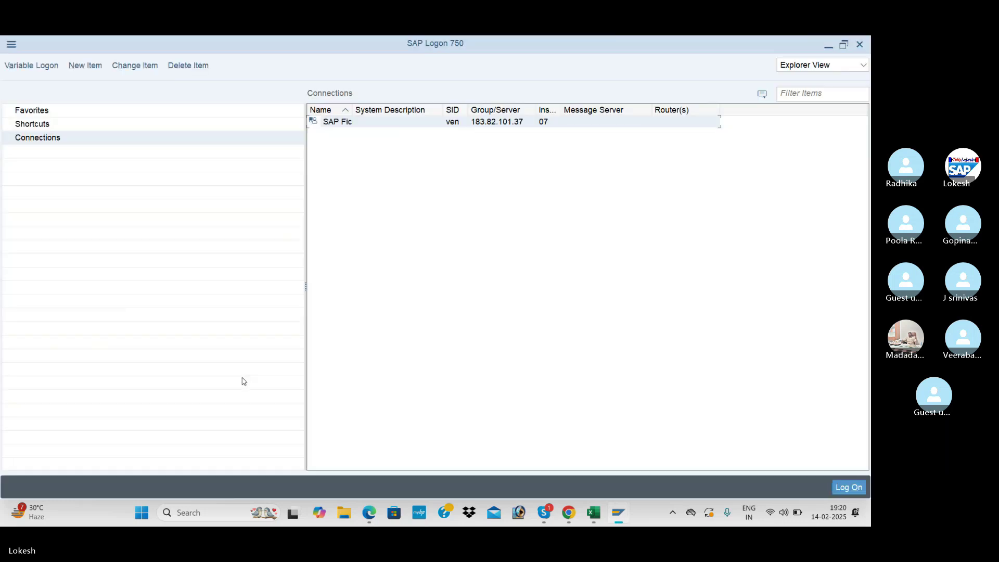
pyautogui.doubleClick(462, 125)
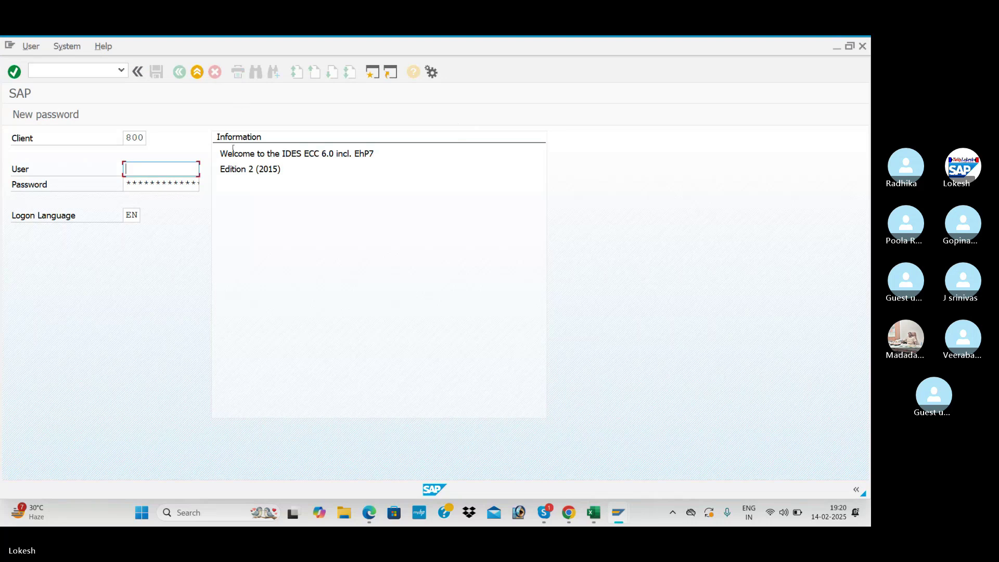
pyautogui.click(163, 182)
pyautogui.click(158, 185)
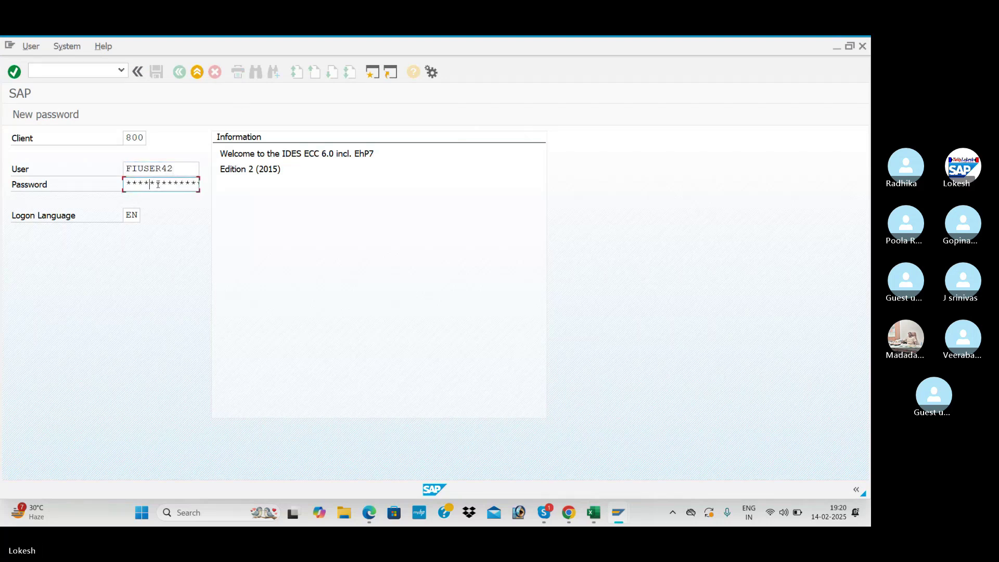
pyautogui.press('Return')
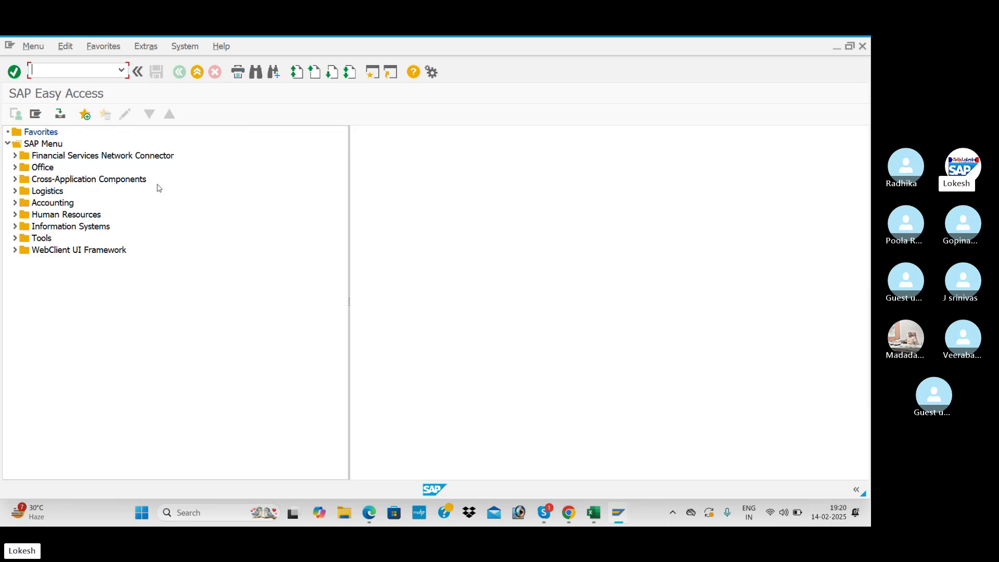
# - Run SM12 with the user name filter cleared and select both listed lock entries
pyautogui.write('SM12')
pyautogui.press('Return')
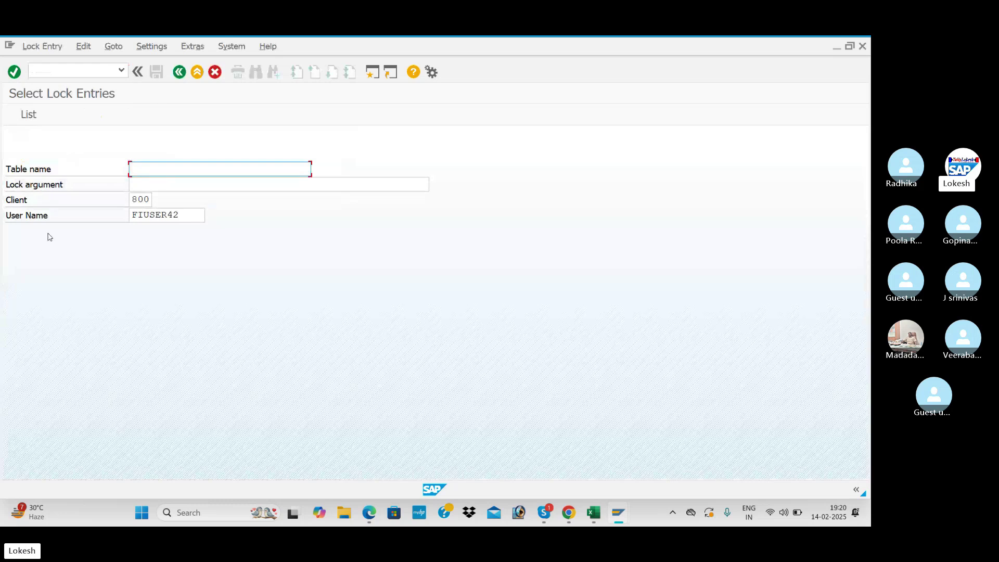
pyautogui.moveTo(191, 219); pyautogui.dragTo(125, 219)
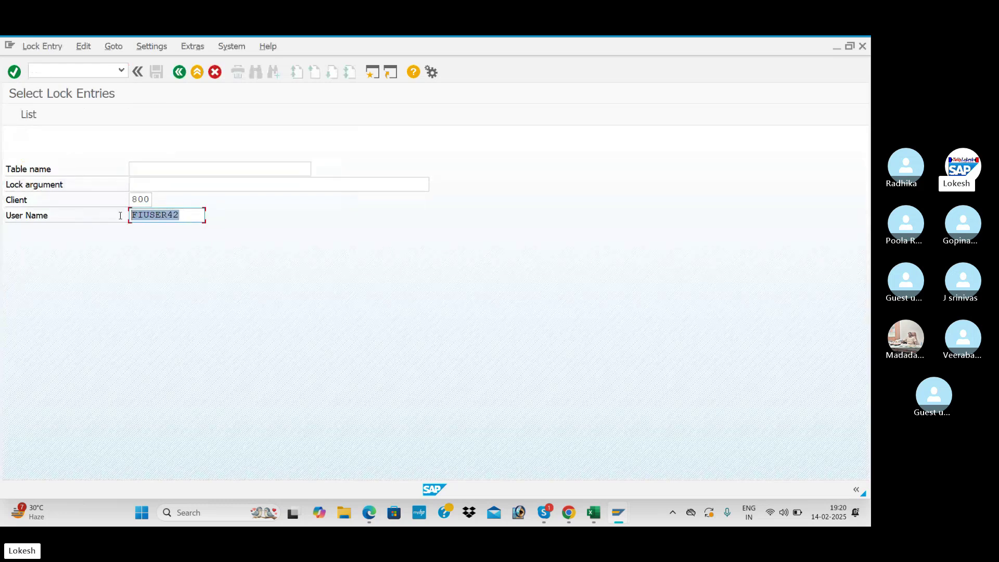
pyautogui.press('BackSpace')
pyautogui.click(29, 115)
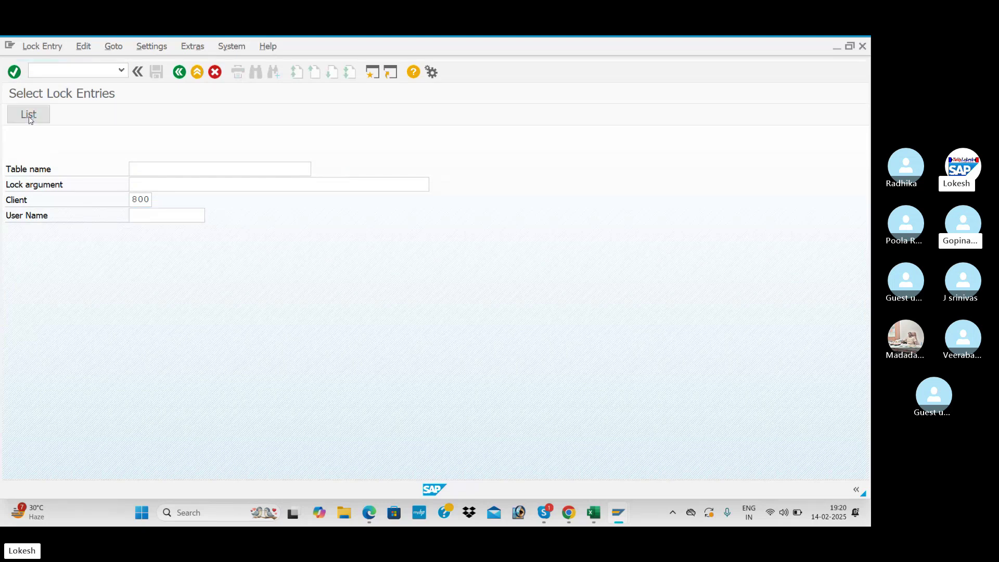
pyautogui.click(191, 163)
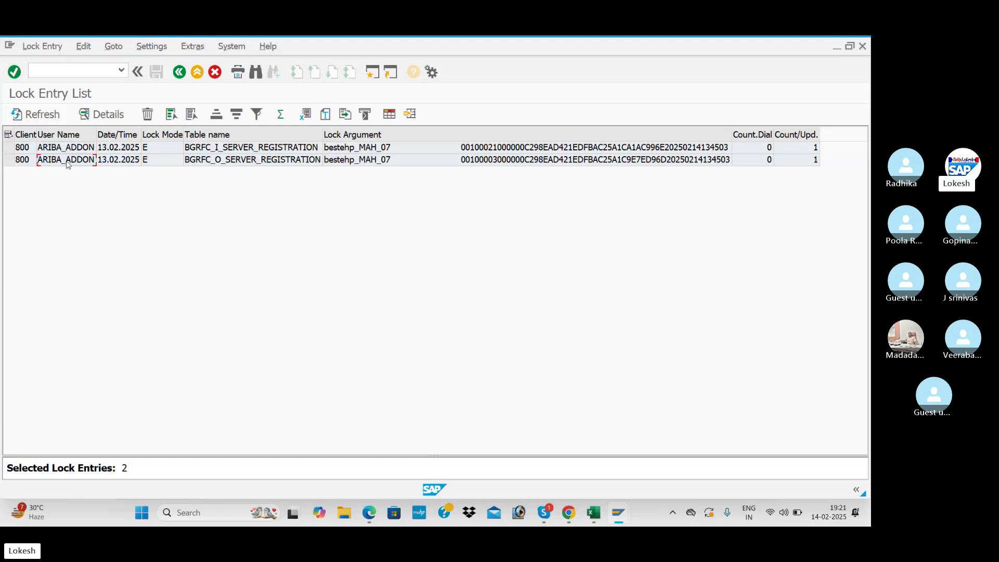
pyautogui.hotkey('ctrl', 'a')
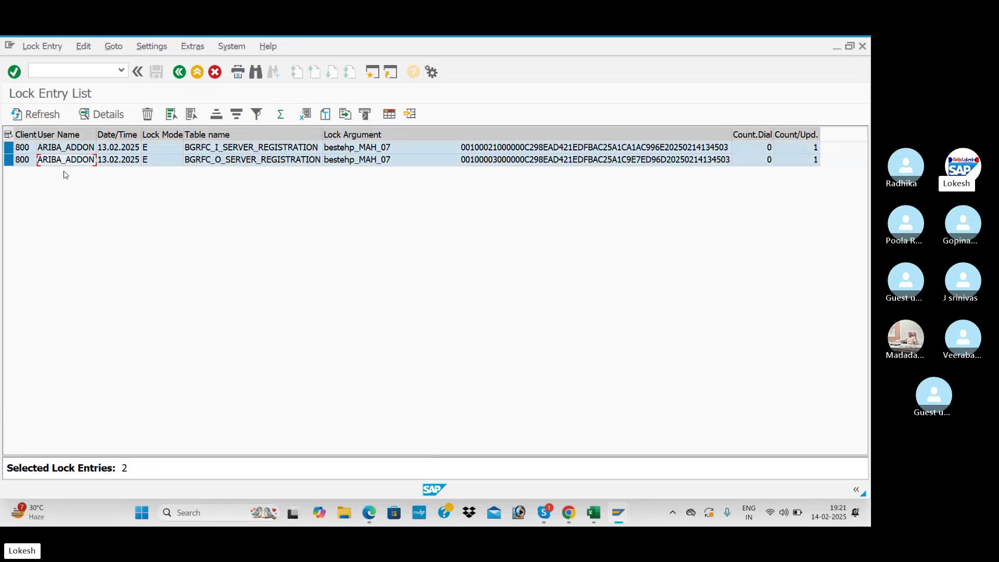
# - Delete both lock entries, dismiss the manual-deletion note, and return to the main menu with /N
pyautogui.click(146, 119)
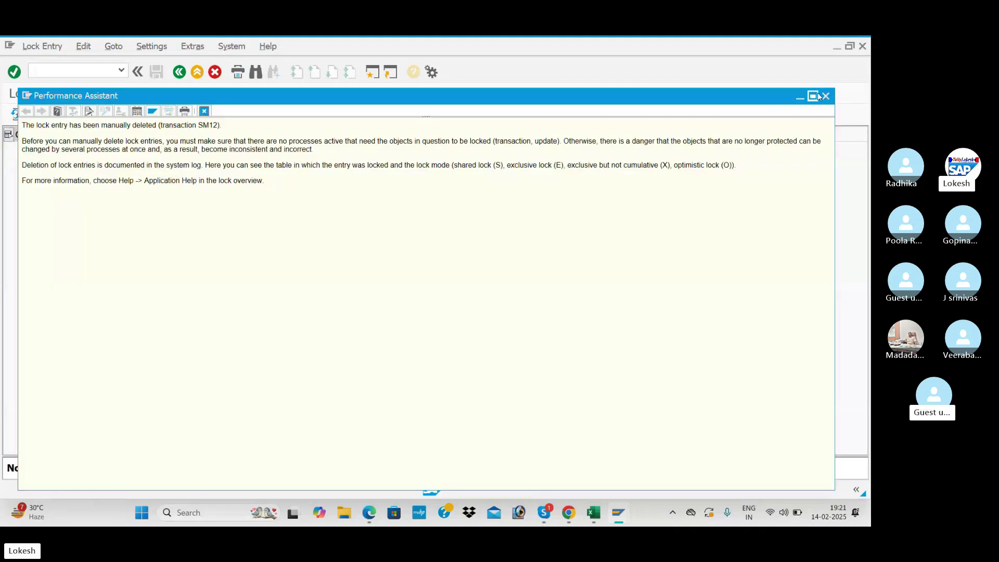
pyautogui.click(825, 95)
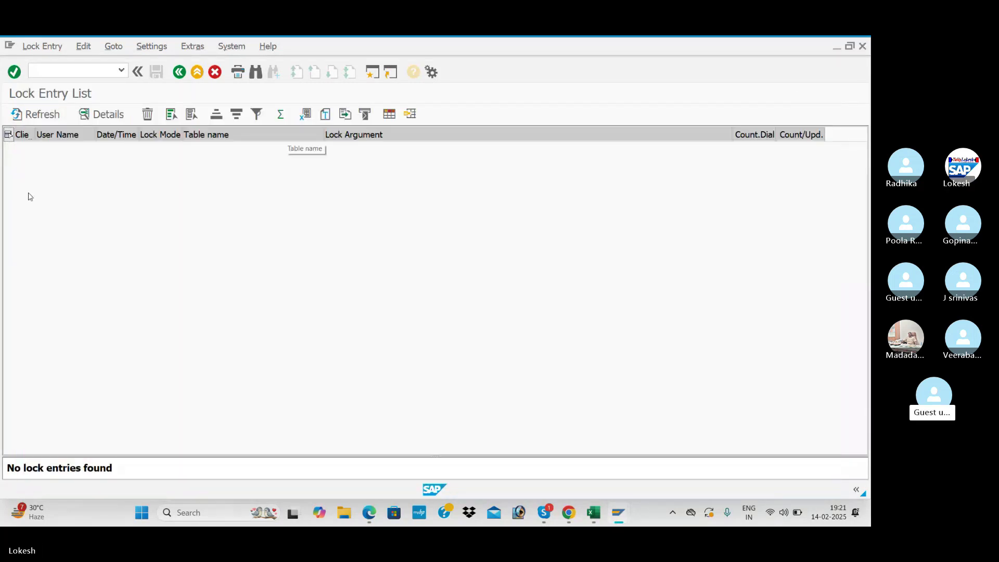
pyautogui.click(89, 68)
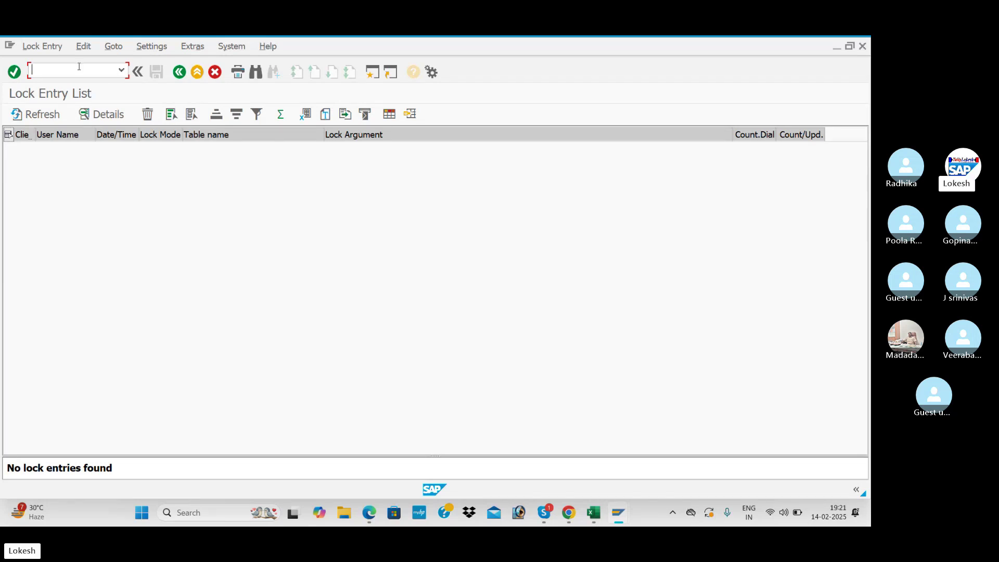
pyautogui.press('Return')
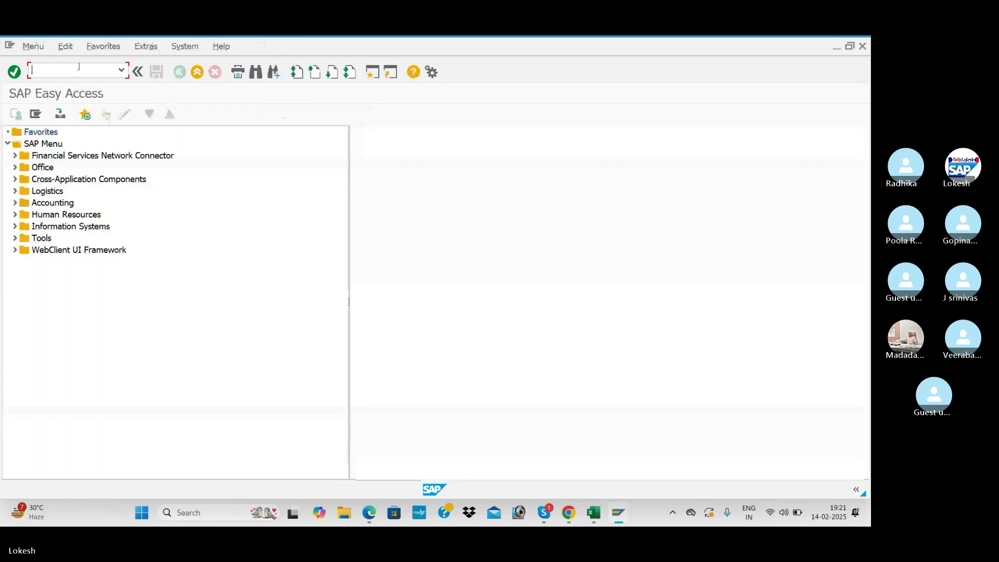
pyautogui.click(569, 514)
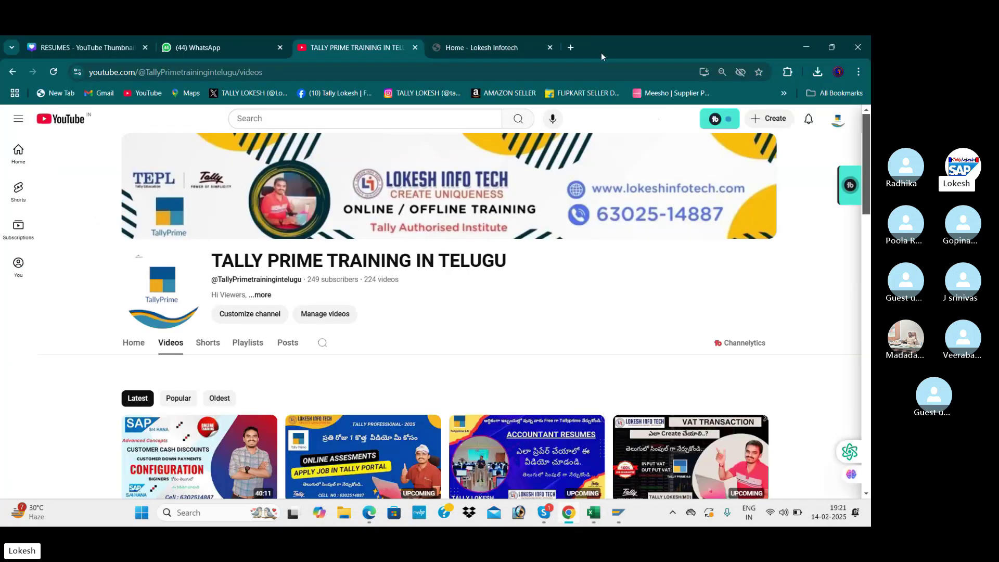
# - Search Google in a new tab for 'FI SUER LACK IMAGES'
pyautogui.click(571, 48)
pyautogui.write('FI ')
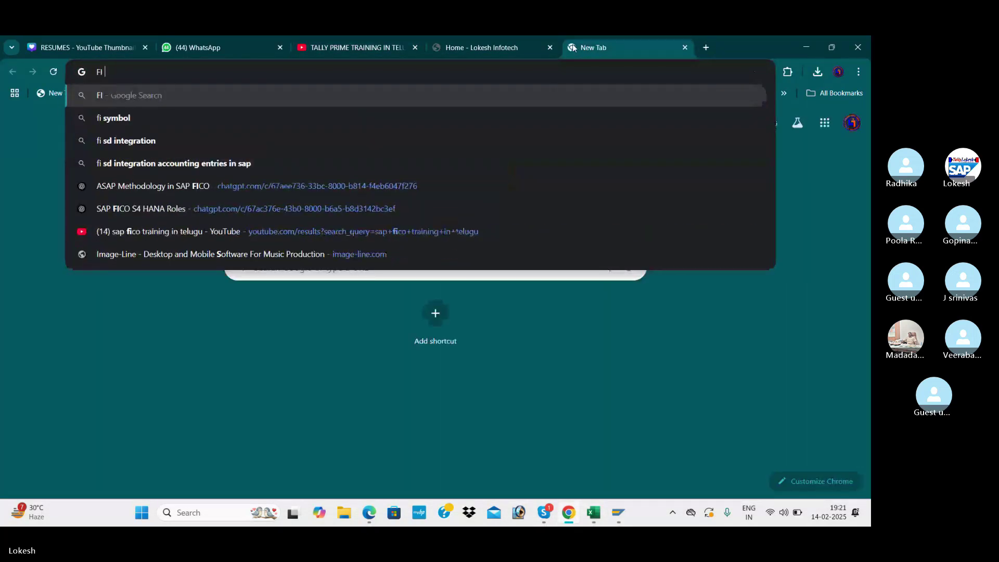
pyautogui.write('SUER LACK ')
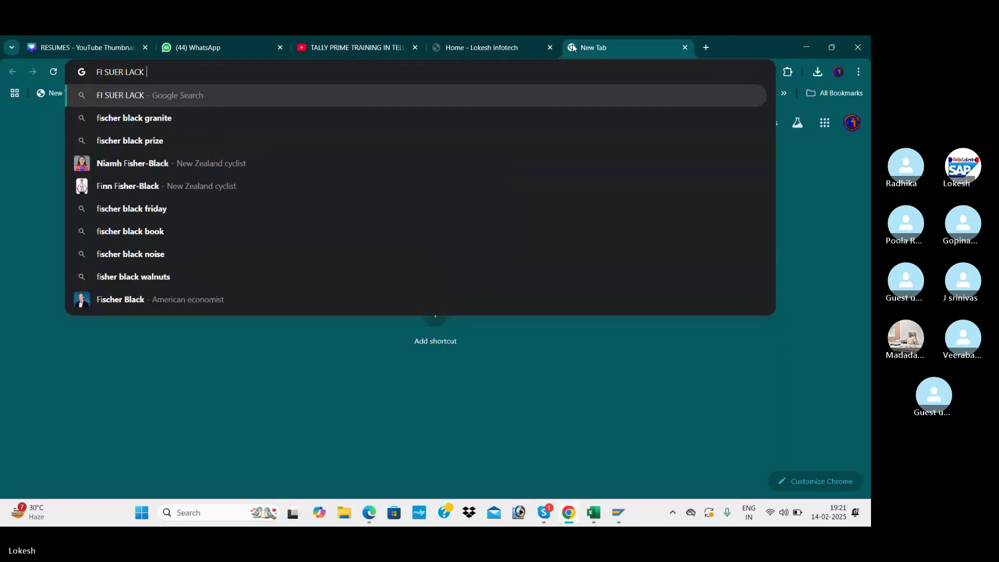
pyautogui.write('IAMGE')
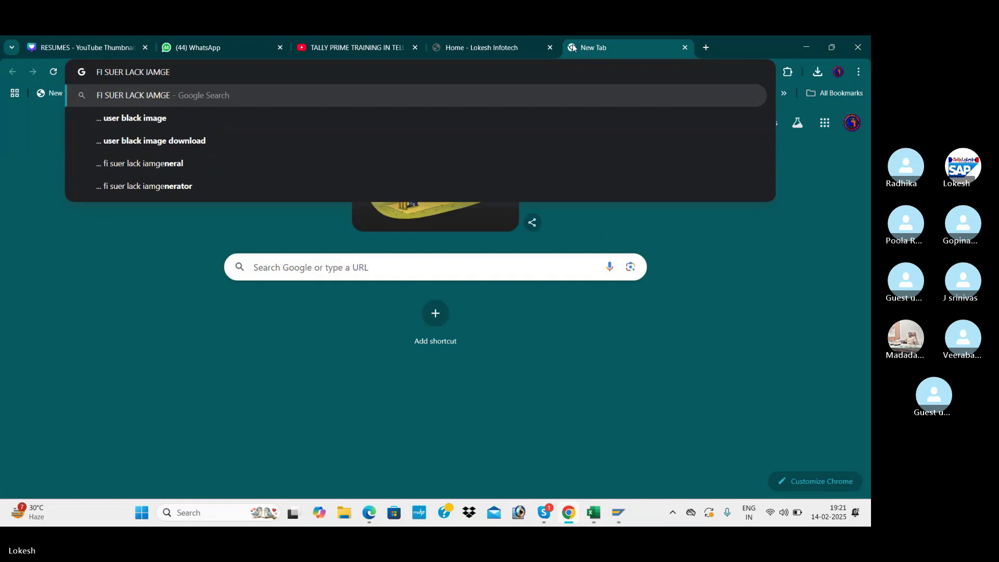
pyautogui.press('BackSpace')
pyautogui.press('BackSpace')
pyautogui.press('BackSpace')
pyautogui.press('BackSpace')
pyautogui.write('MAGES')
pyautogui.press('Return')
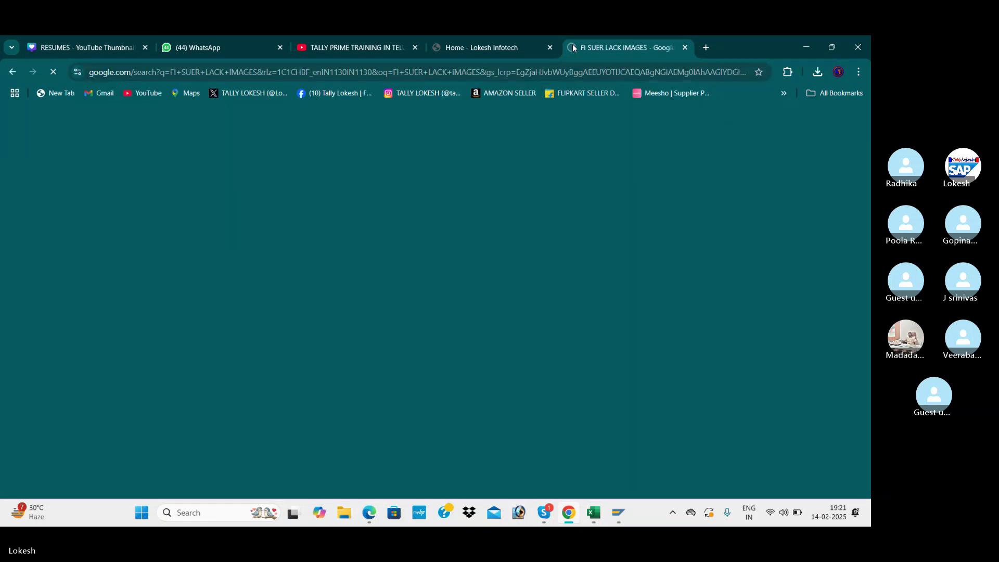
# - Extend the query with 'IN SAP FICO', search again and browse the image results
pyautogui.click(223, 133)
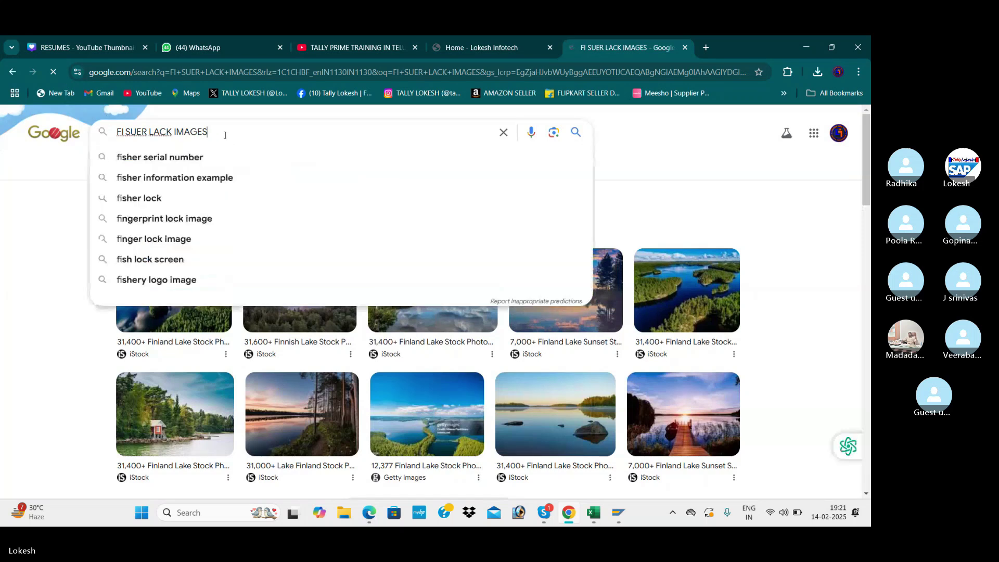
pyautogui.write('IN SAP FICO')
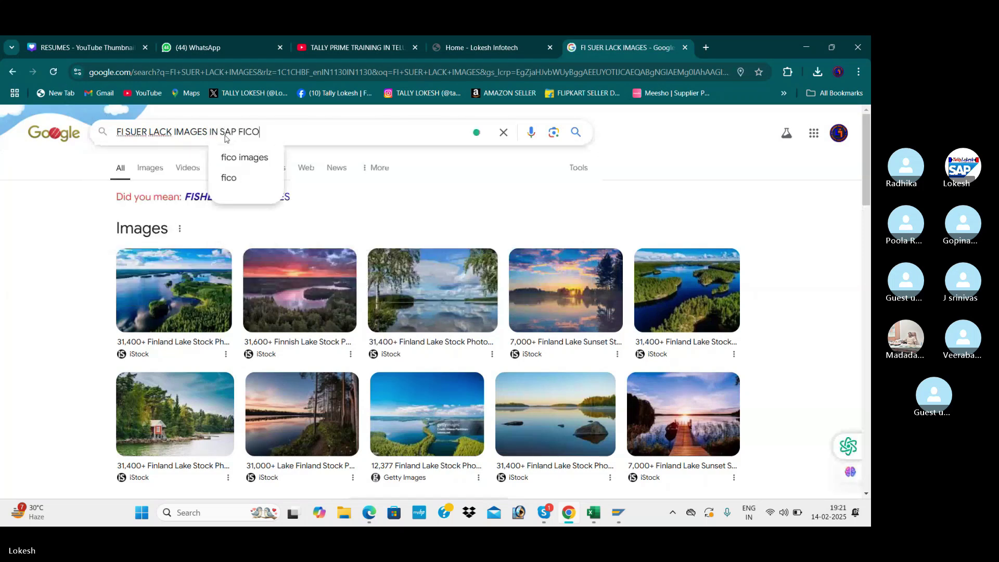
pyautogui.press('Return')
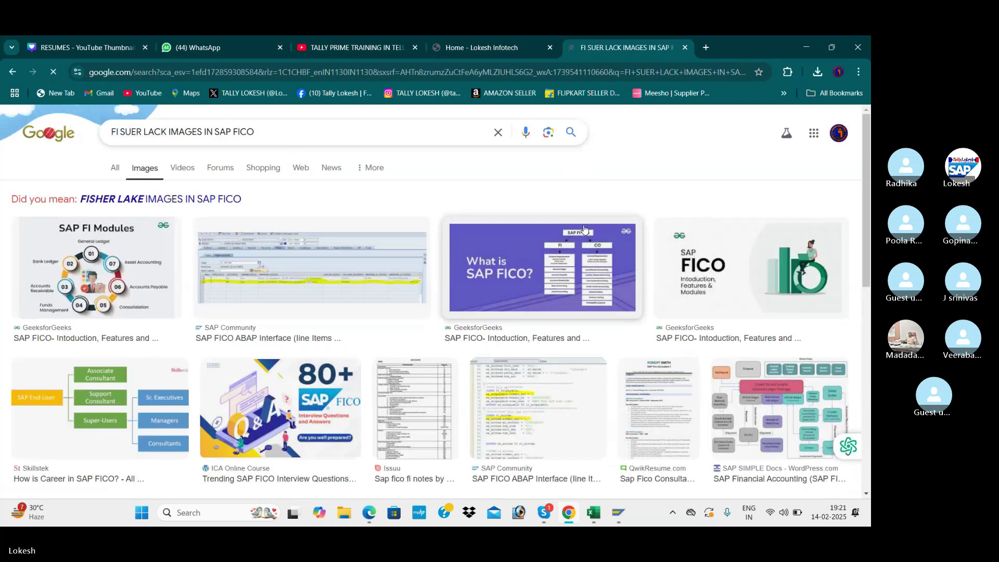
pyautogui.scroll(-2, 539, 261)
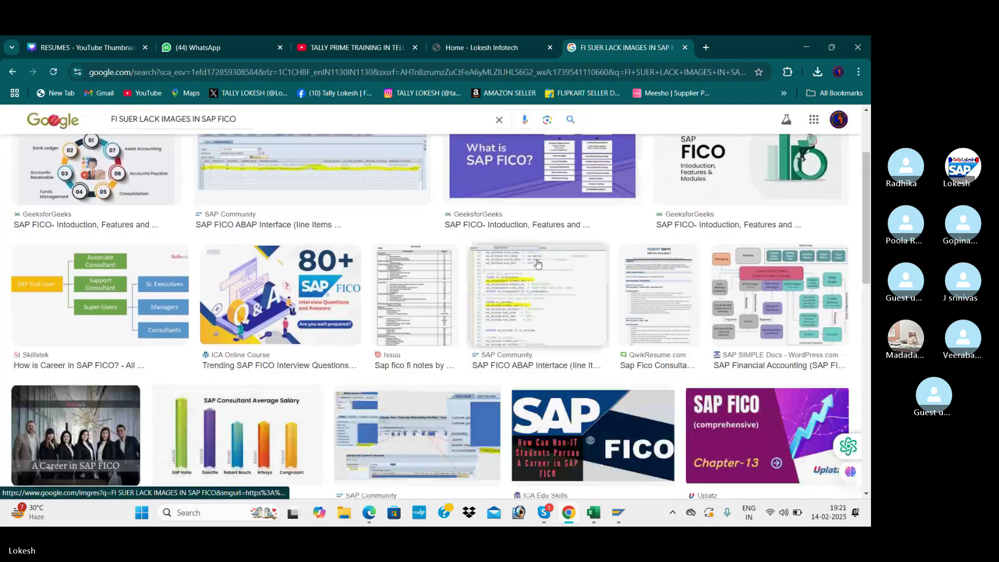
pyautogui.scroll(-6, 487, 270)
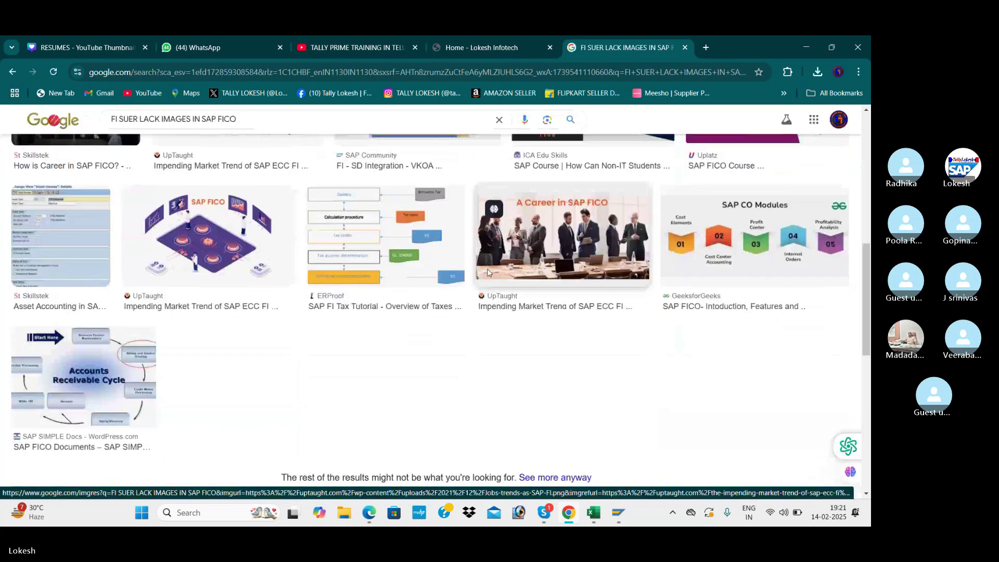
pyautogui.scroll(10, 487, 269)
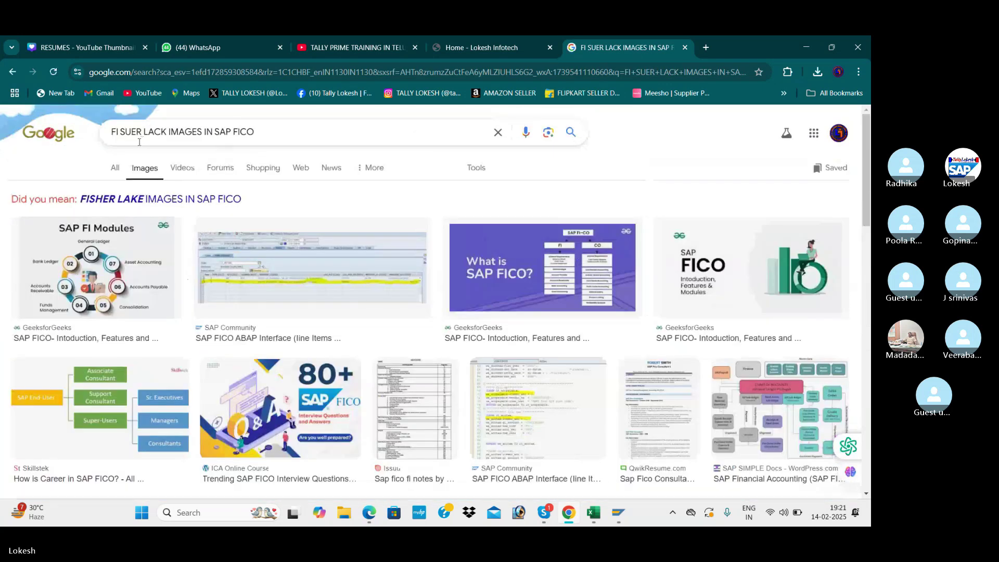
# - Correct the misspelled word 'SUER' to 'USER' in the search query
pyautogui.click(123, 132)
pyautogui.press('BackSpace')
pyautogui.write('SM12')
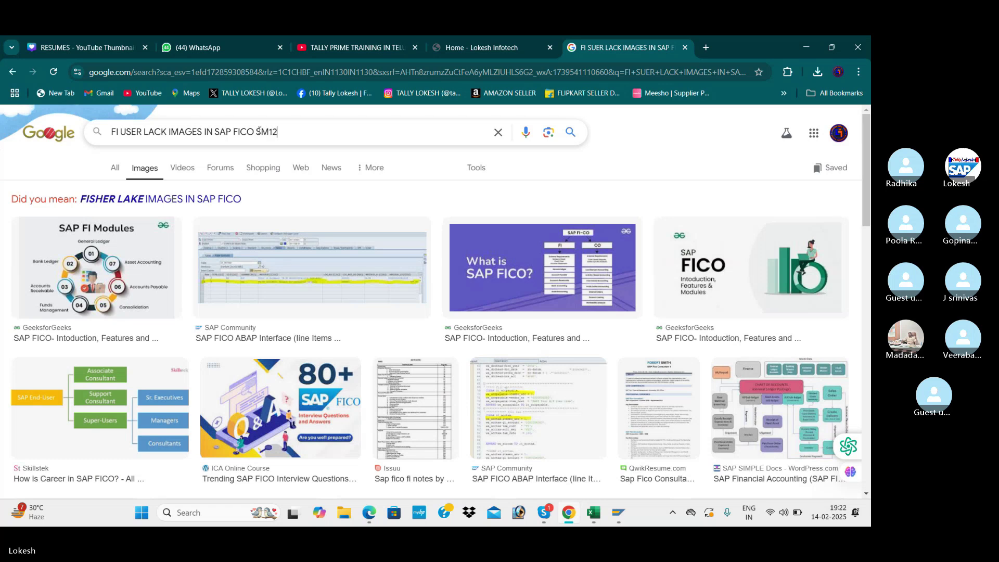
# - Search 'FI USER LACK IMAGES IN SAP FICO SM12' and scroll through the image results
pyautogui.press('Return')
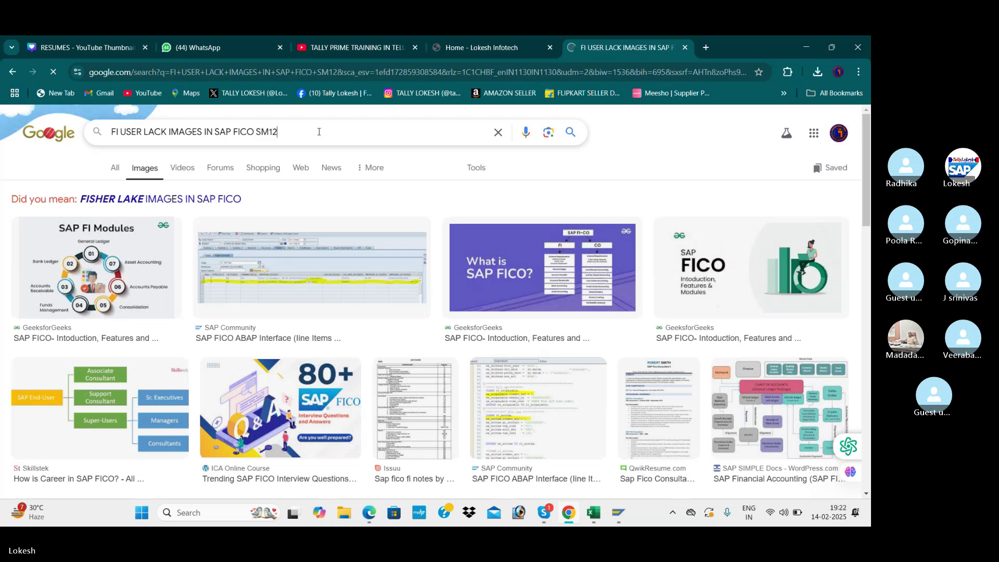
pyautogui.scroll(-1, 351, 283)
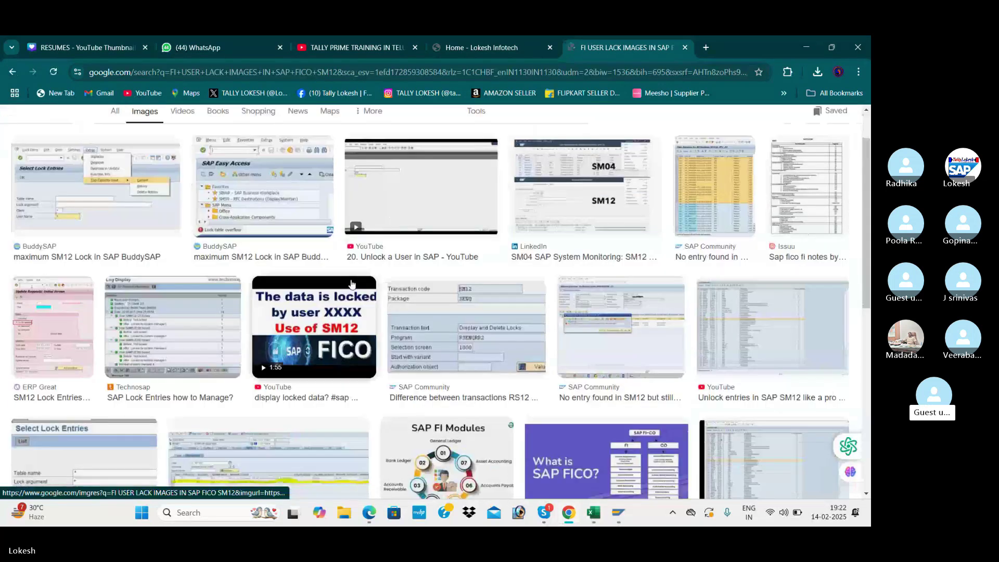
pyautogui.scroll(-2, 349, 281)
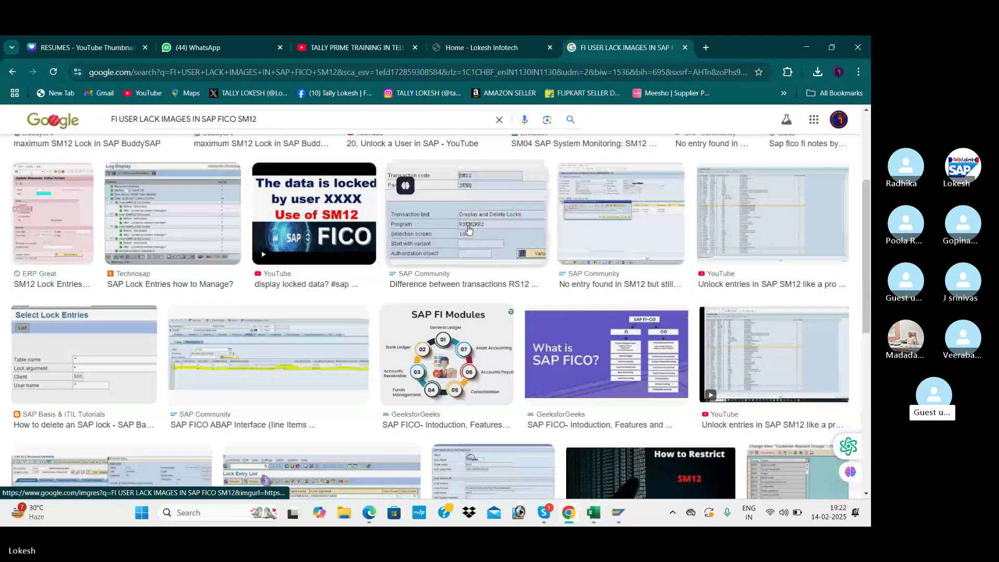
pyautogui.scroll(-2, 469, 230)
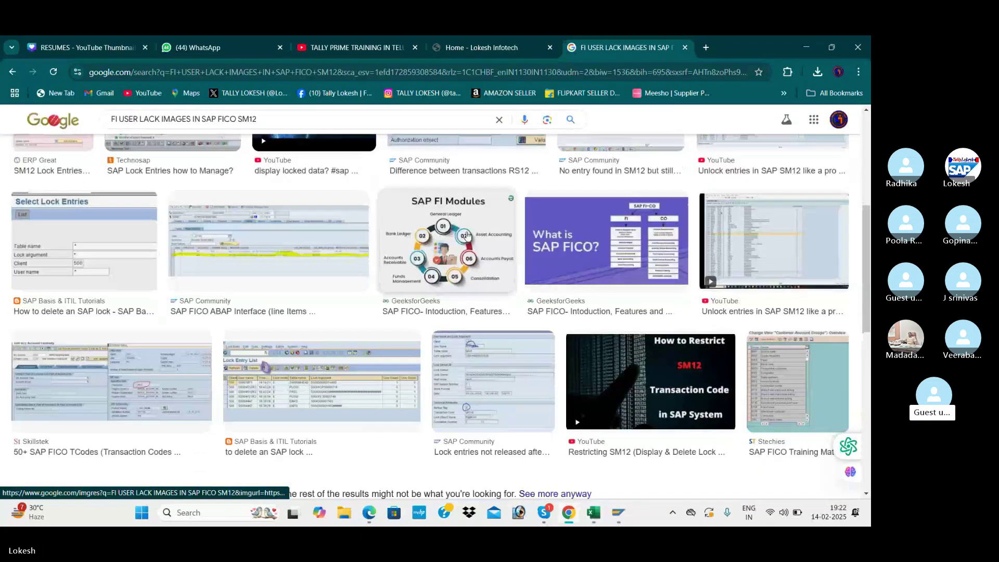
pyautogui.scroll(-1, 467, 235)
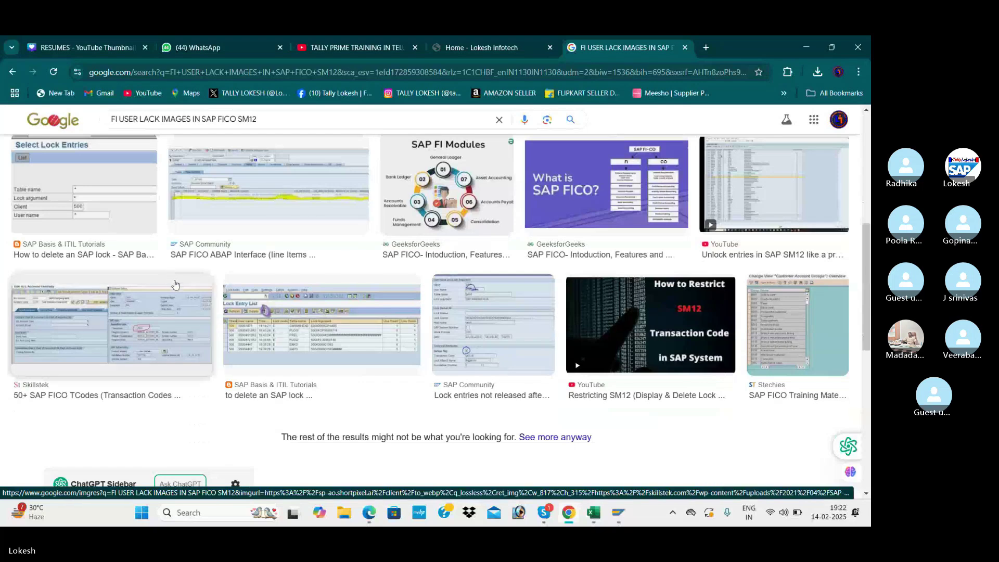
pyautogui.scroll(3, 175, 284)
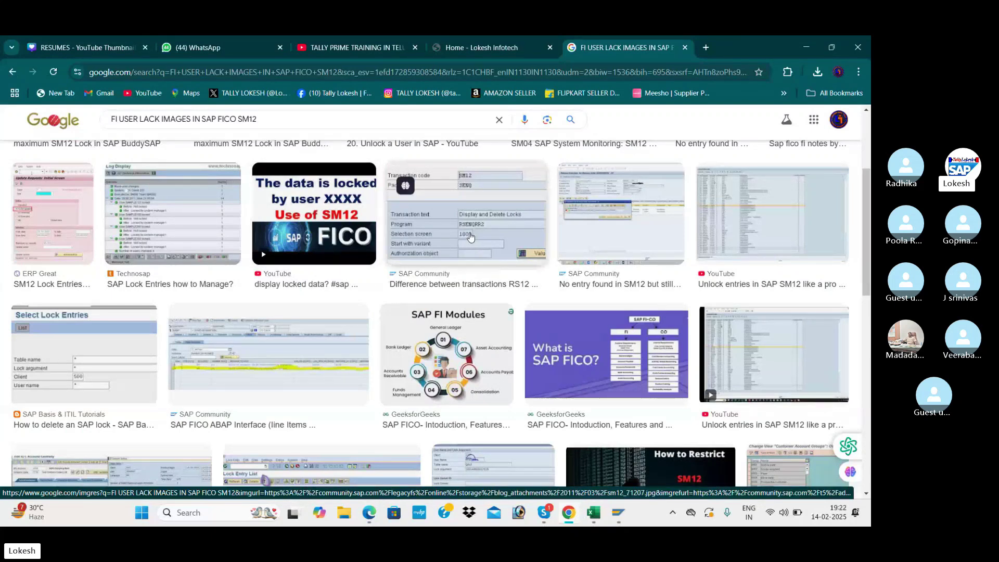
# - Preview the 'Select Lock Entries' image result, then return to the Skype call
pyautogui.click(107, 356)
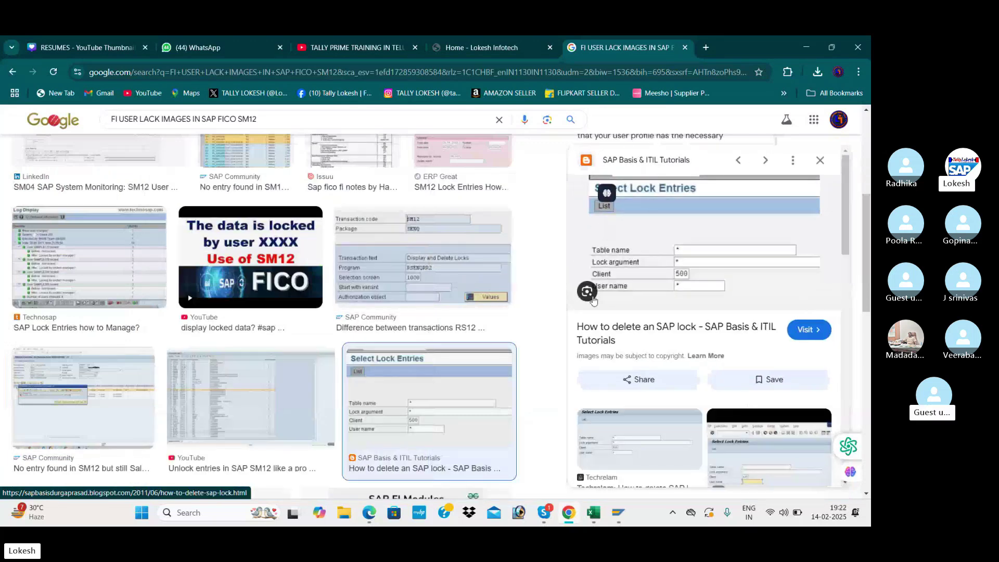
pyautogui.scroll(-3, 648, 327)
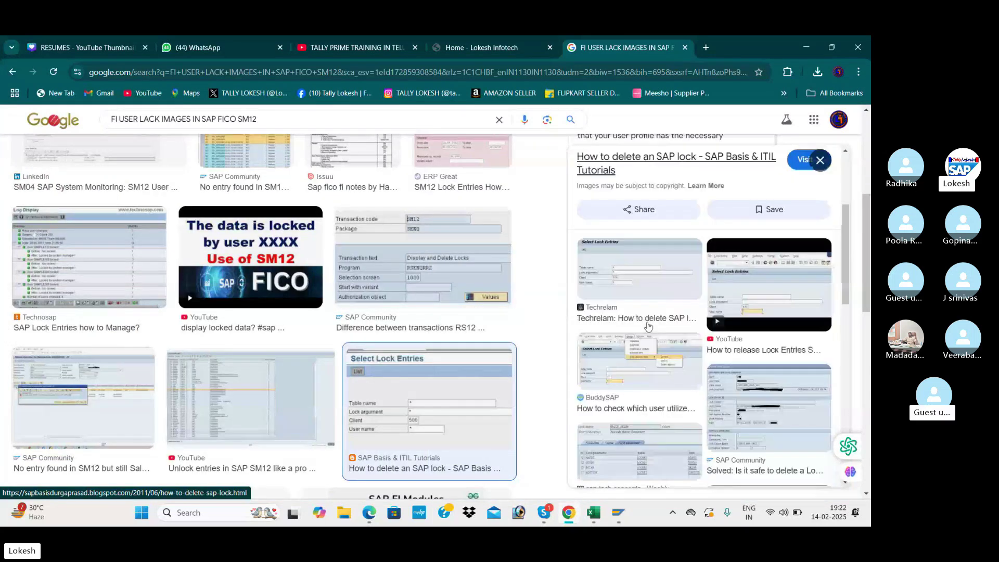
pyautogui.scroll(-2, 422, 356)
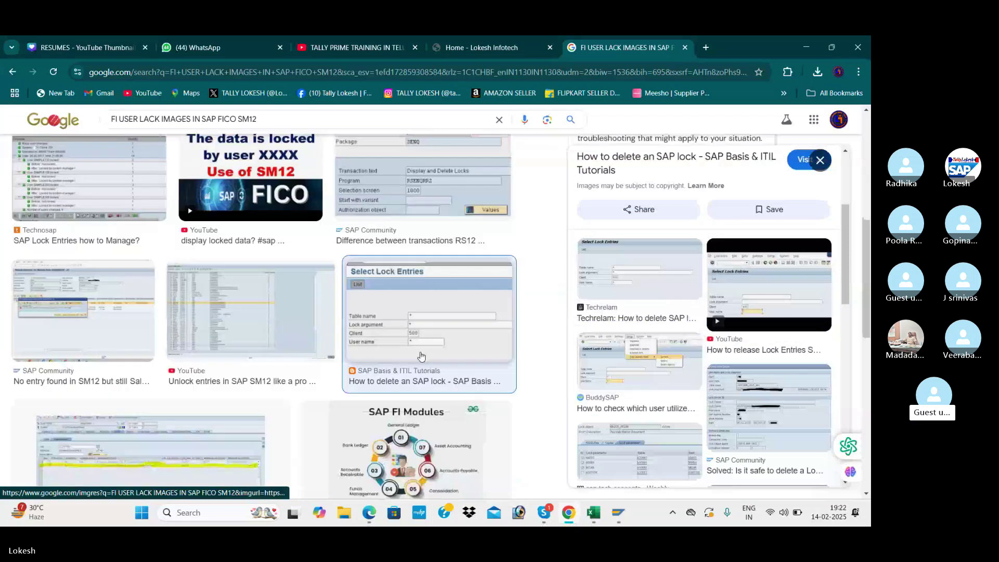
pyautogui.scroll(-2, 420, 349)
pyautogui.scroll(-3, 419, 335)
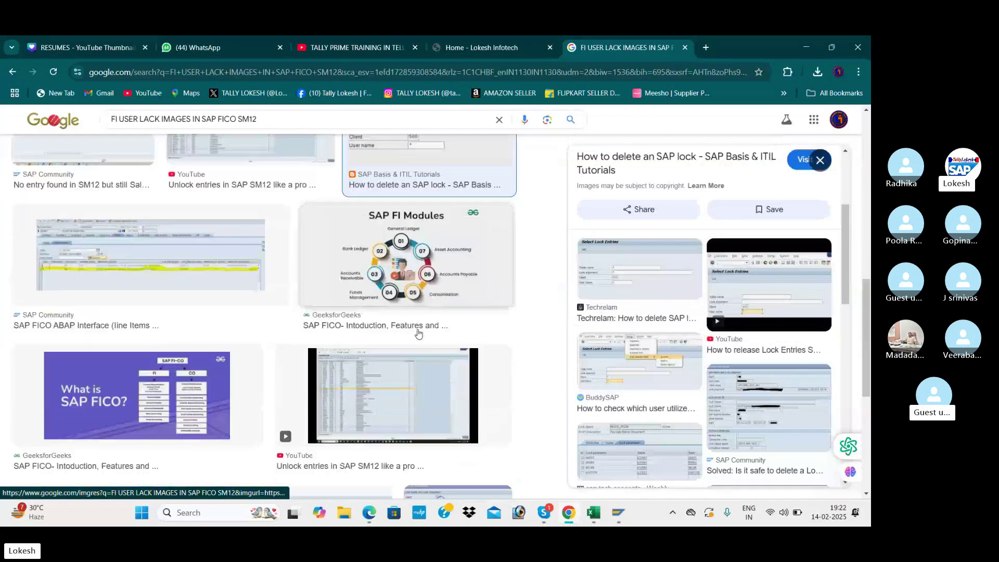
pyautogui.scroll(-2, 422, 322)
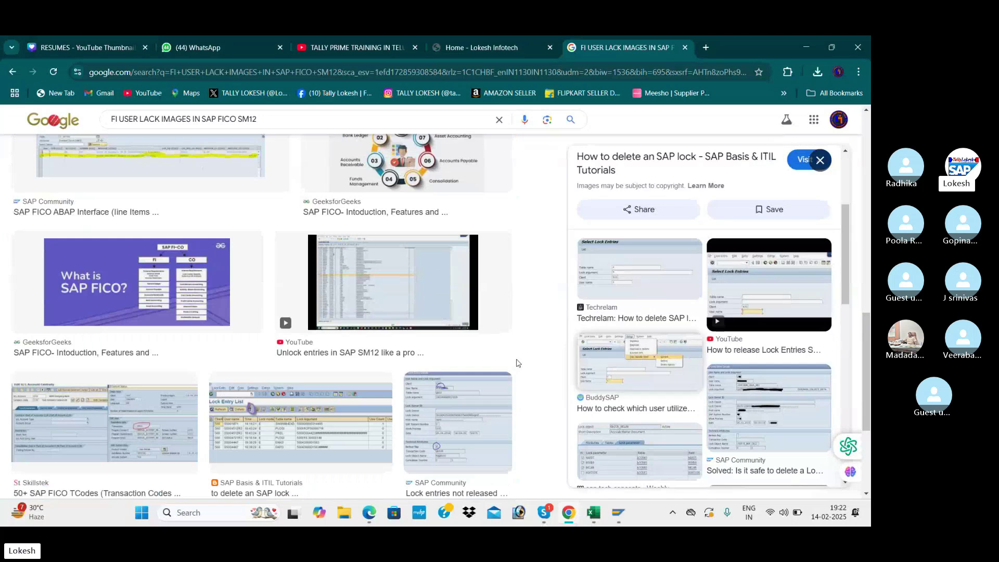
pyautogui.scroll(-2, 518, 363)
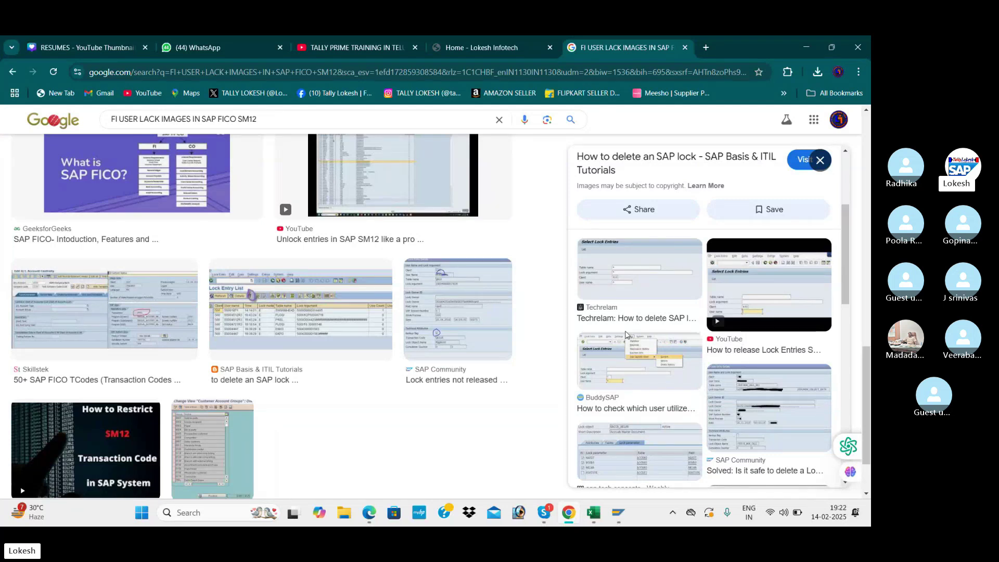
pyautogui.scroll(3, 276, 321)
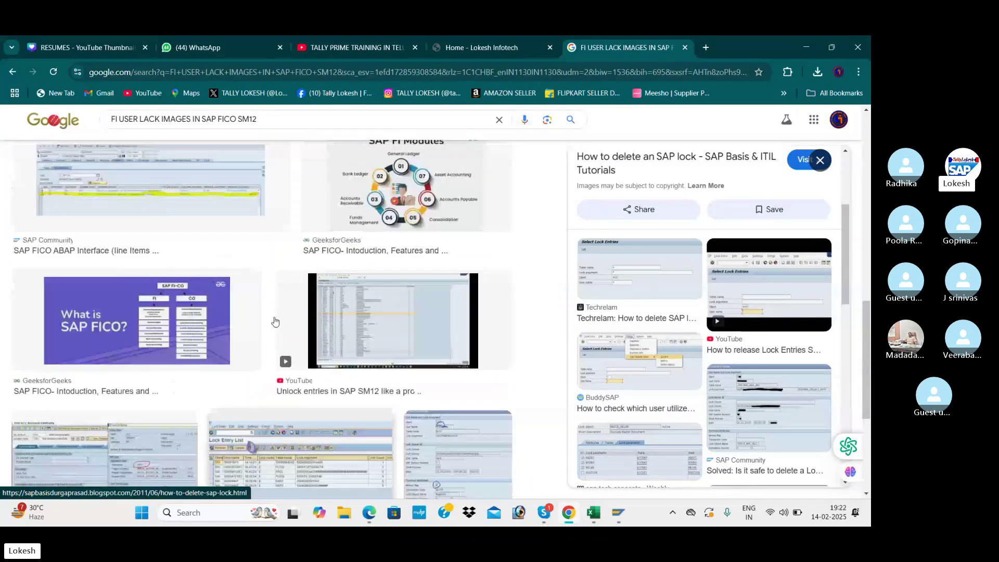
pyautogui.scroll(5, 275, 321)
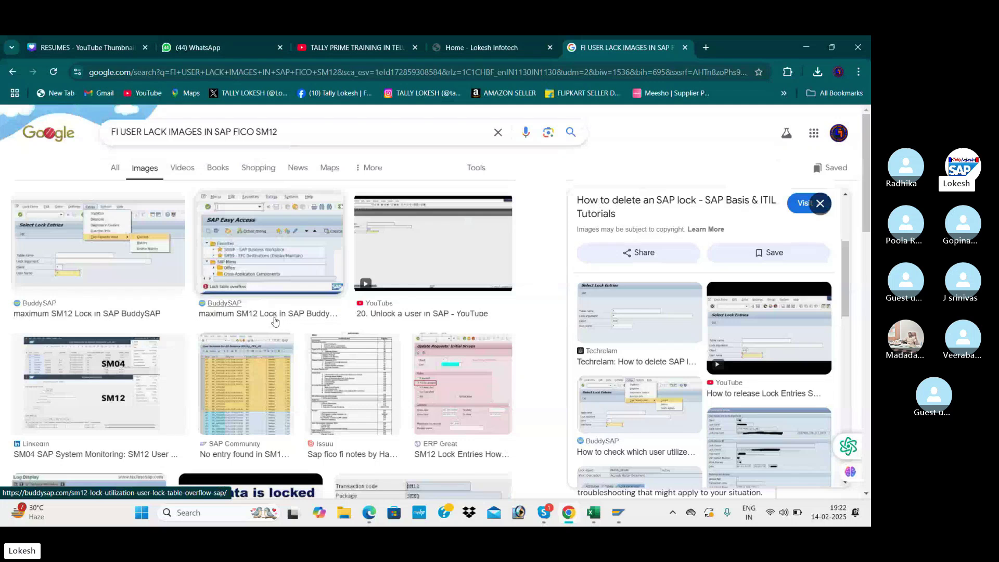
pyautogui.hotkey('alt', 'Tab')
pyautogui.hotkey('alt', 'Tab')
pyautogui.hotkey('alt', 'Tab')
pyautogui.hotkey('alt', 'Tab')
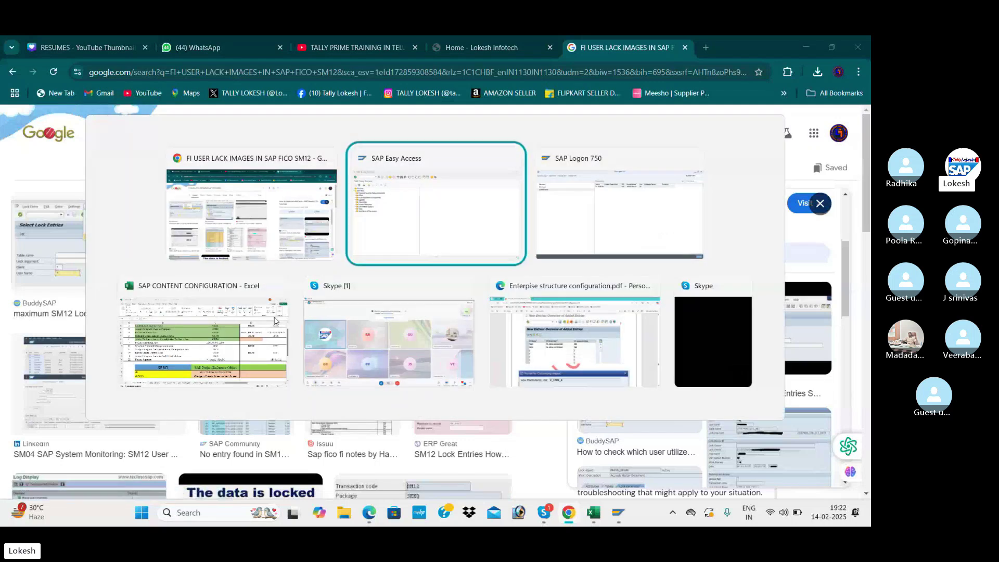